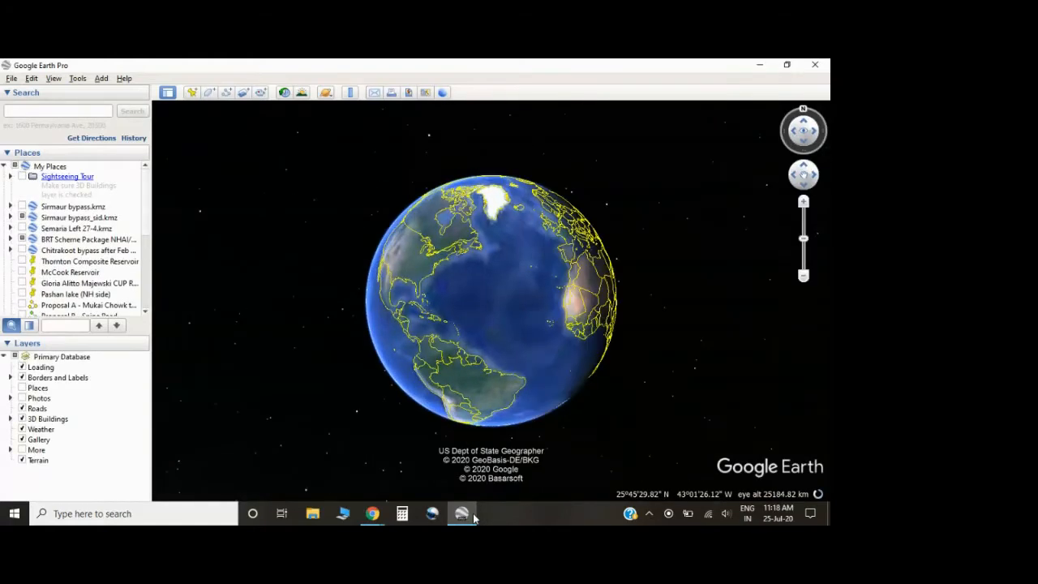
Check the live session's group chat in the Chrome browser and return to Google Earth Pro
mouse_move(475, 515)
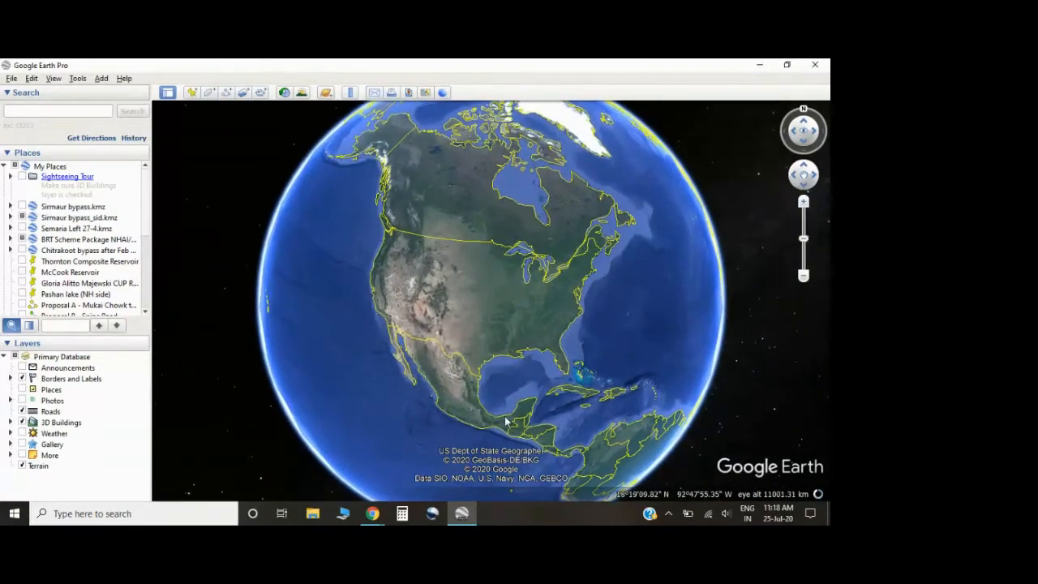
mouse_move(372, 513)
left_click(352, 462)
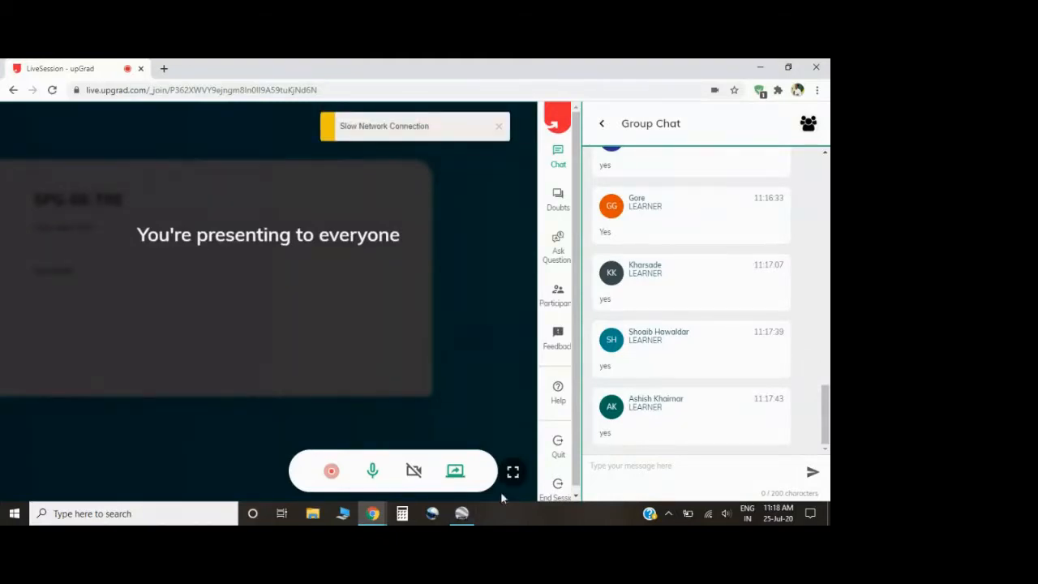
left_click(461, 513)
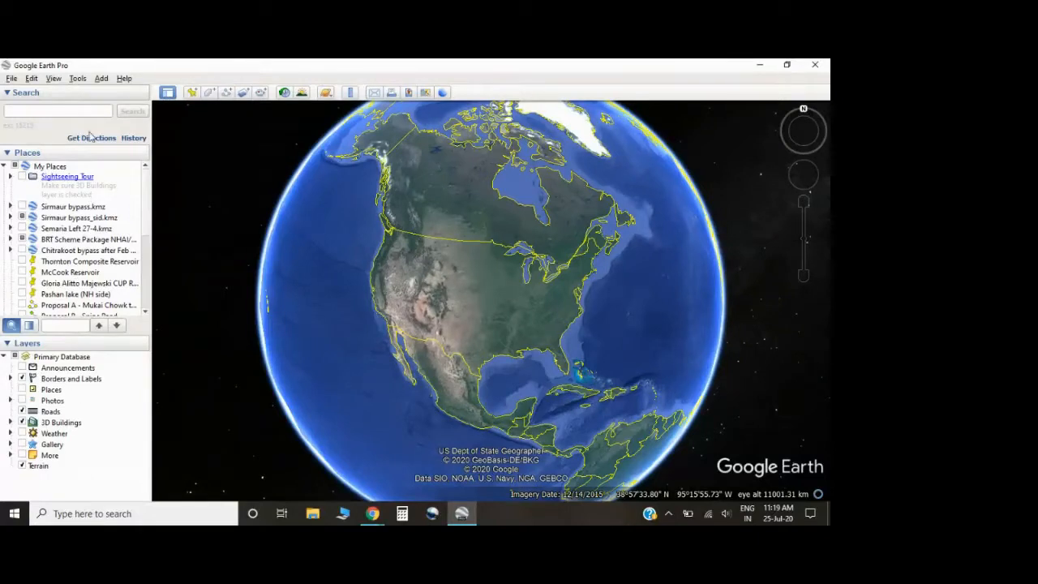
Search for Pune, Maharashtra, India, fly to the city, and clear the search results
left_click(32, 109)
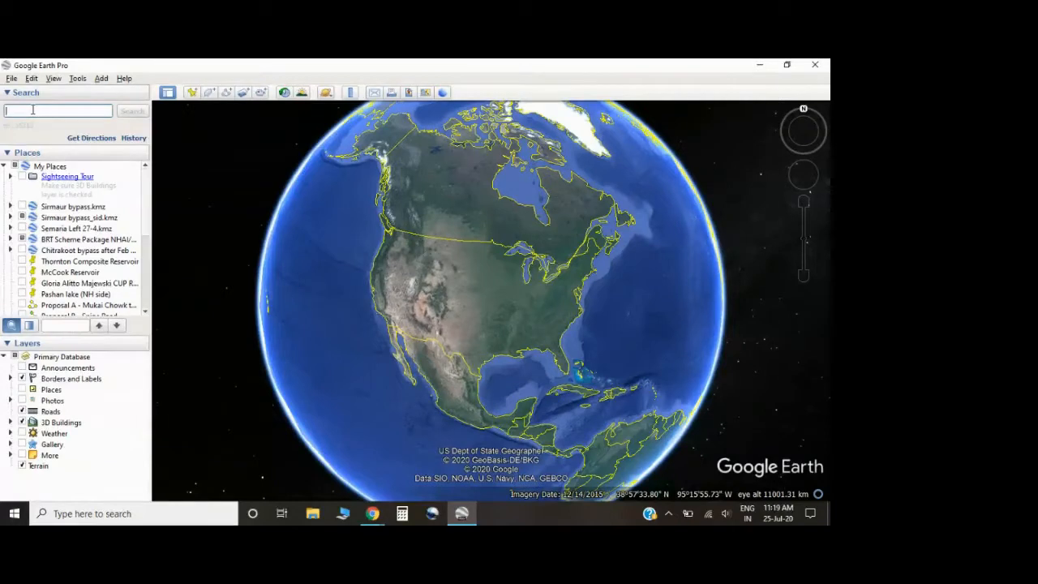
type("pune")
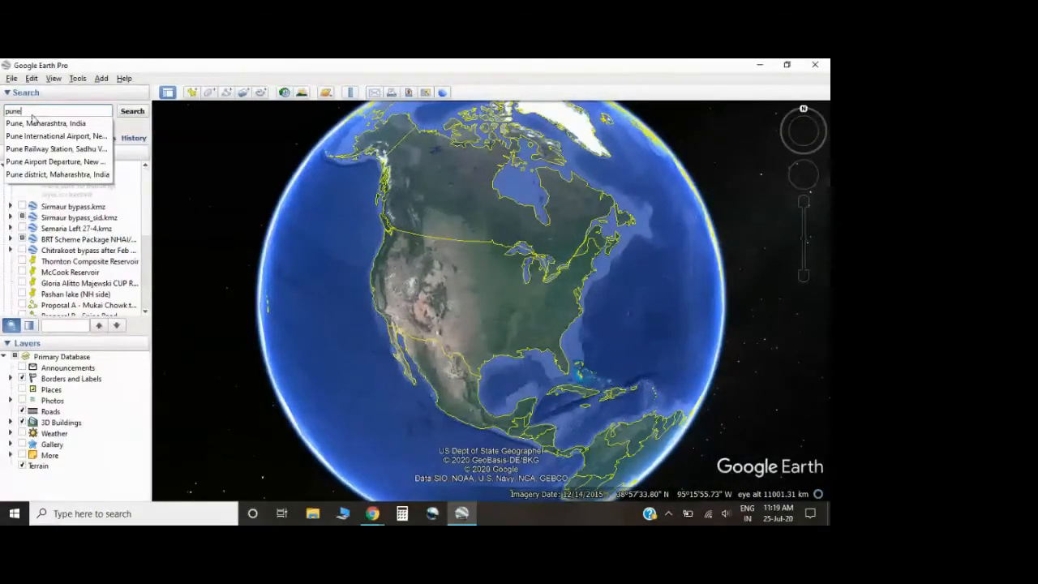
left_click(37, 123)
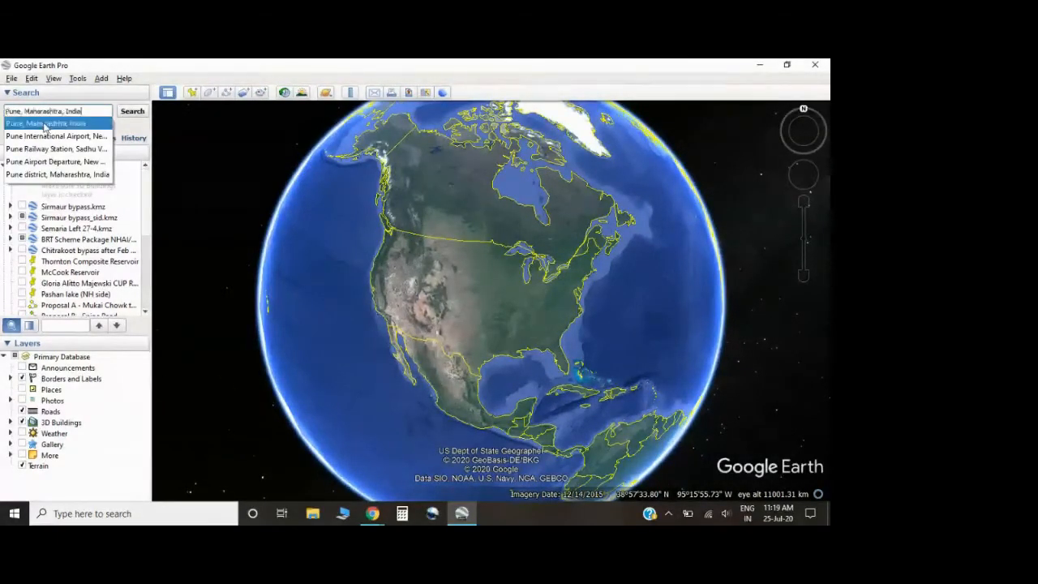
left_click(133, 115)
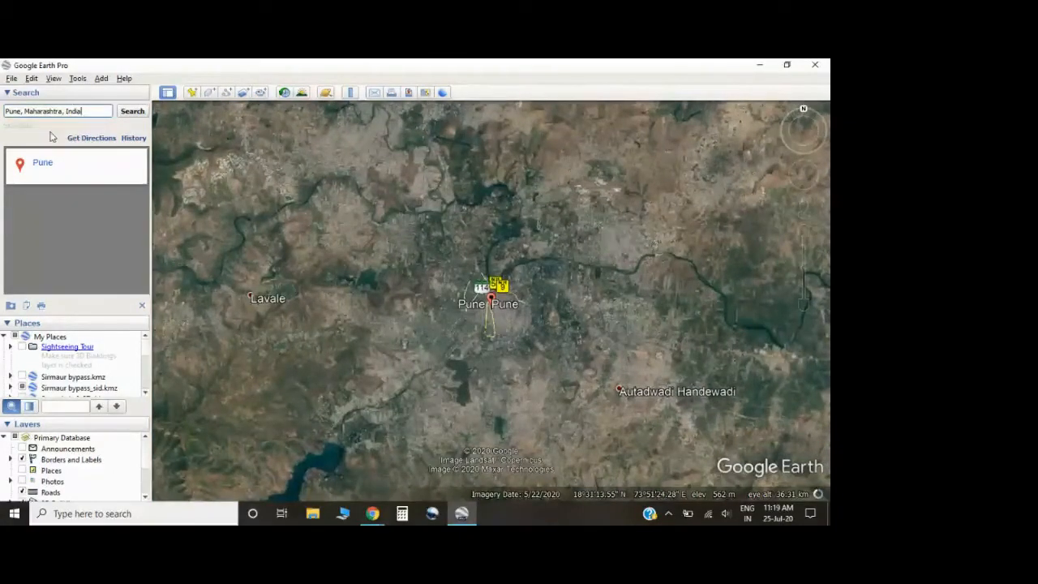
left_click(142, 308)
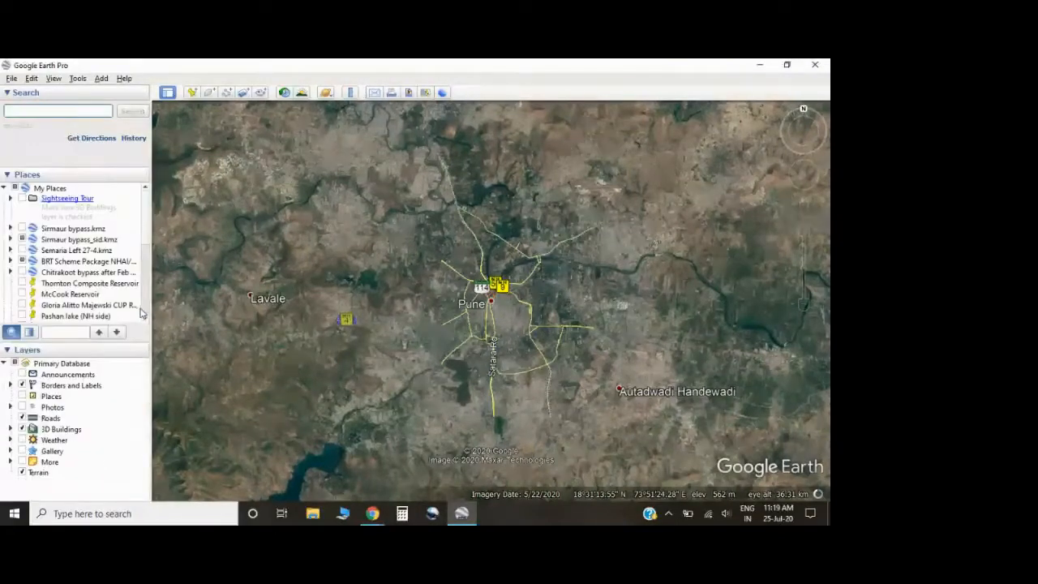
Examine how saved content is organized in My Places and Temporary Places
left_click(6, 175)
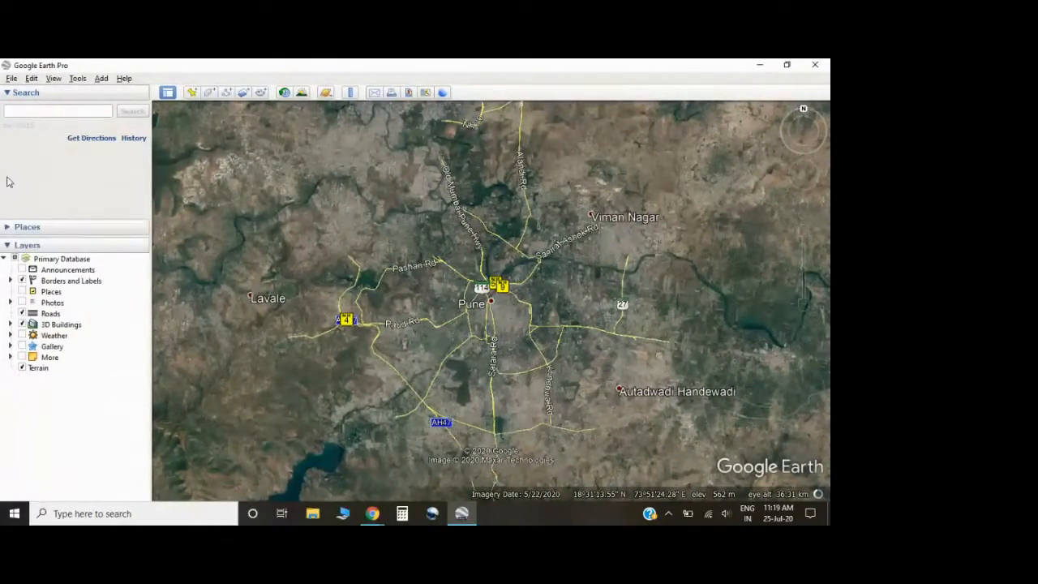
left_click(16, 225)
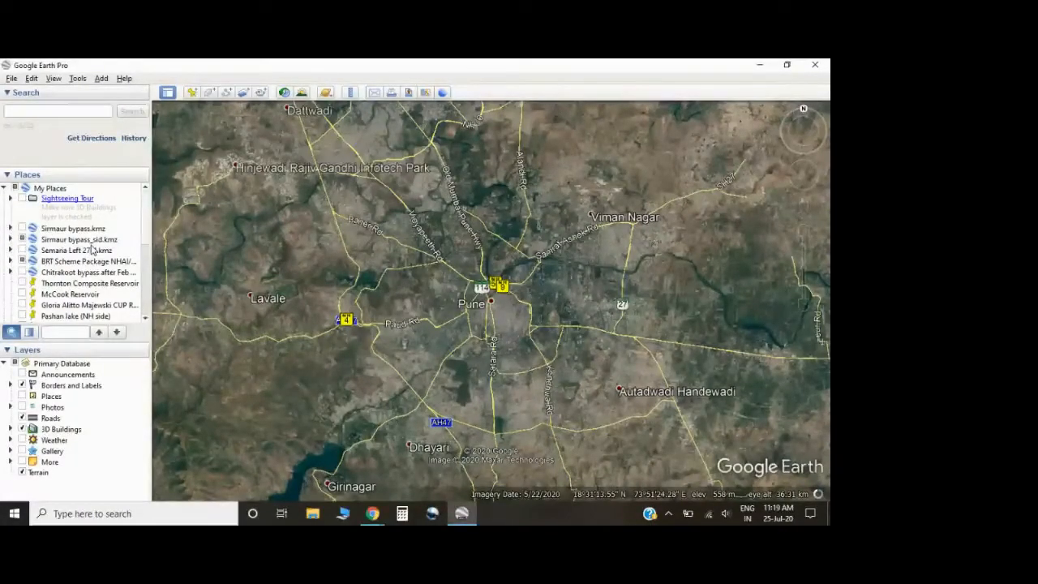
left_click(81, 263)
scroll(81, 266, "down", 2)
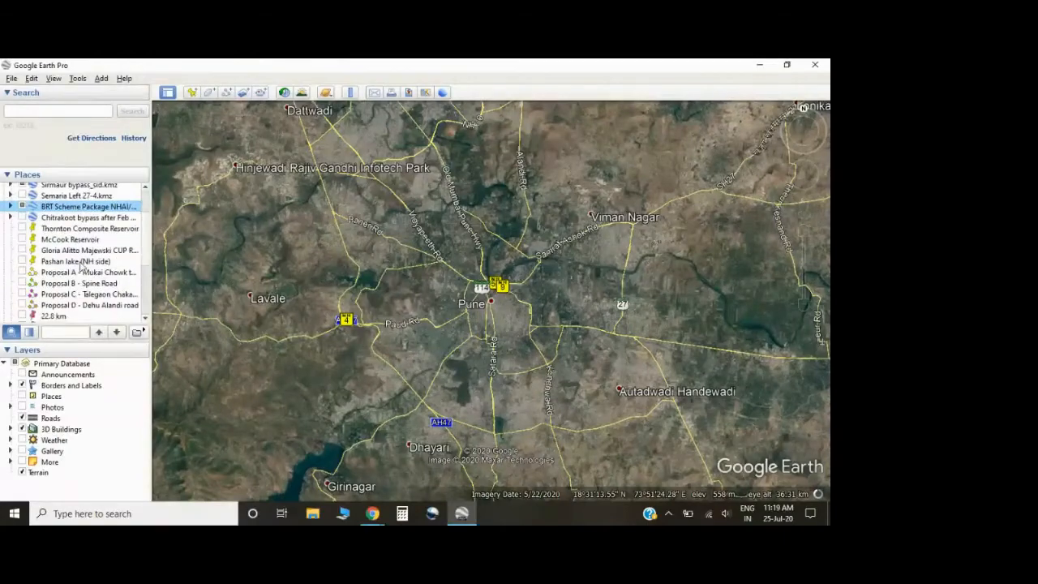
scroll(79, 276, "up", 2)
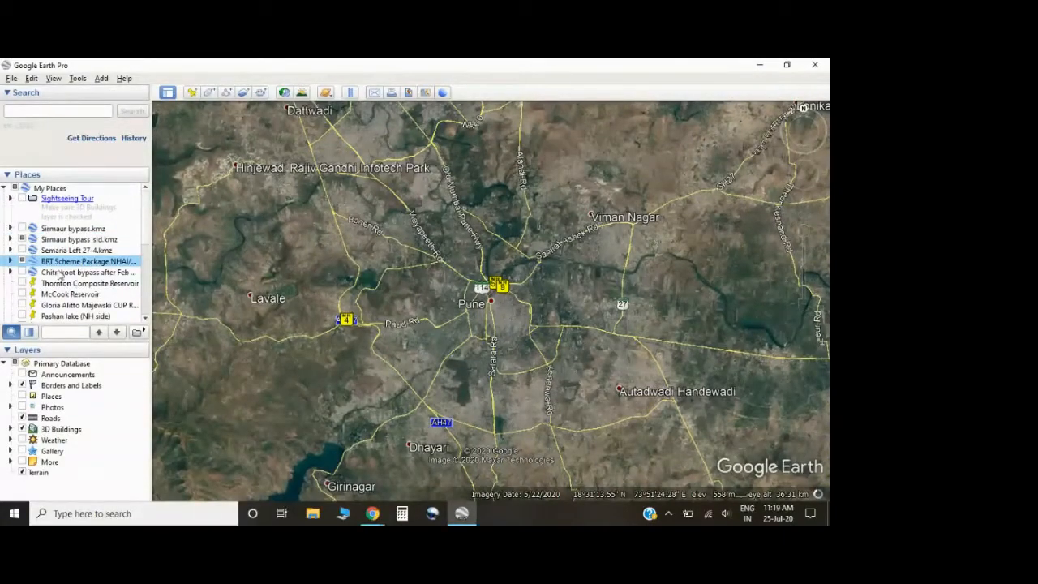
left_click(4, 188)
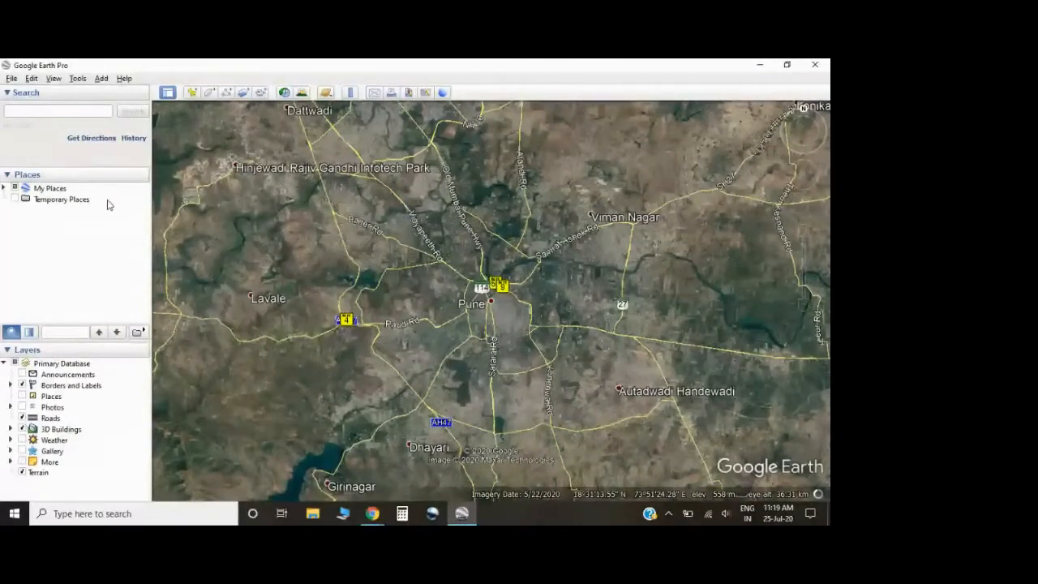
left_click(58, 201)
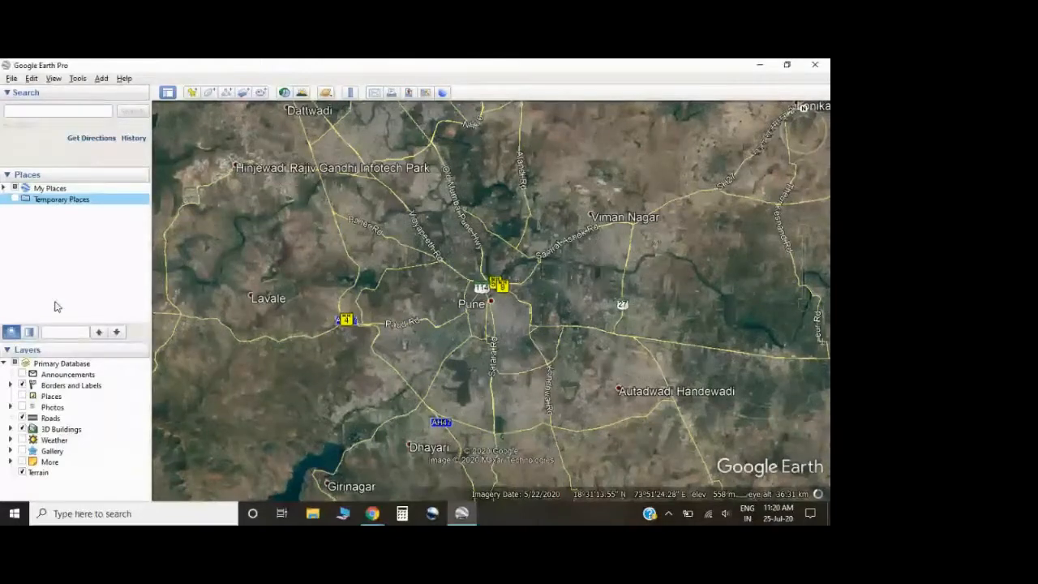
left_click(50, 189)
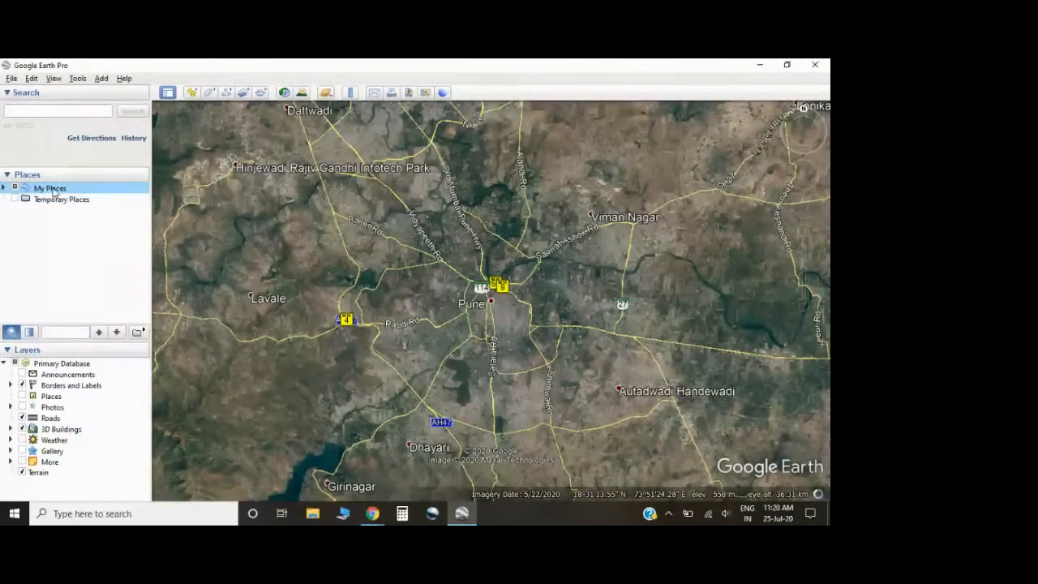
Look through the saved KMZ files, placemarks and paths in My Places, and collapse the Places section
left_click(4, 188)
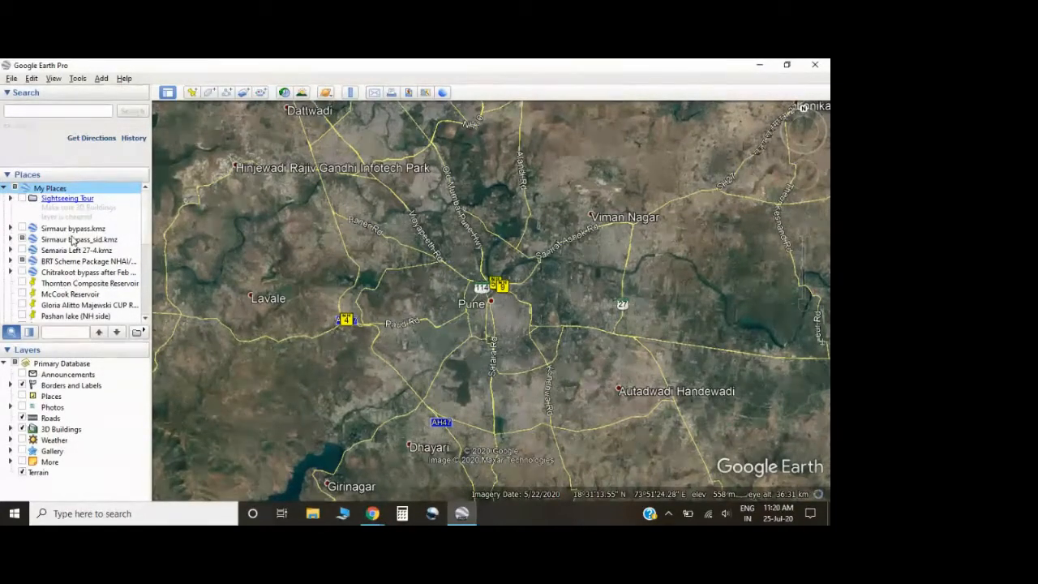
scroll(71, 240, "down", 8)
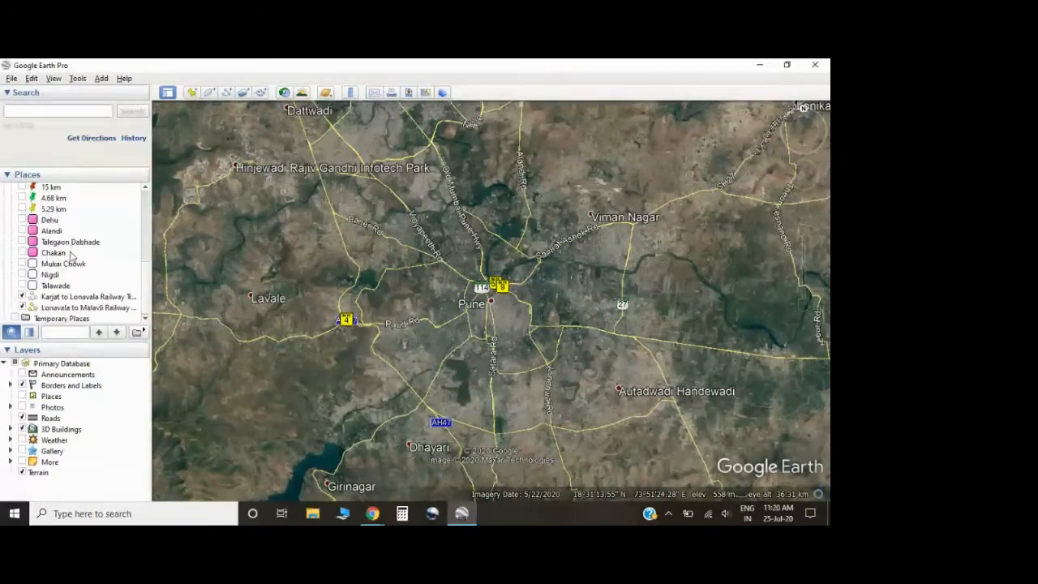
scroll(72, 264, "up", 10)
left_click(5, 189)
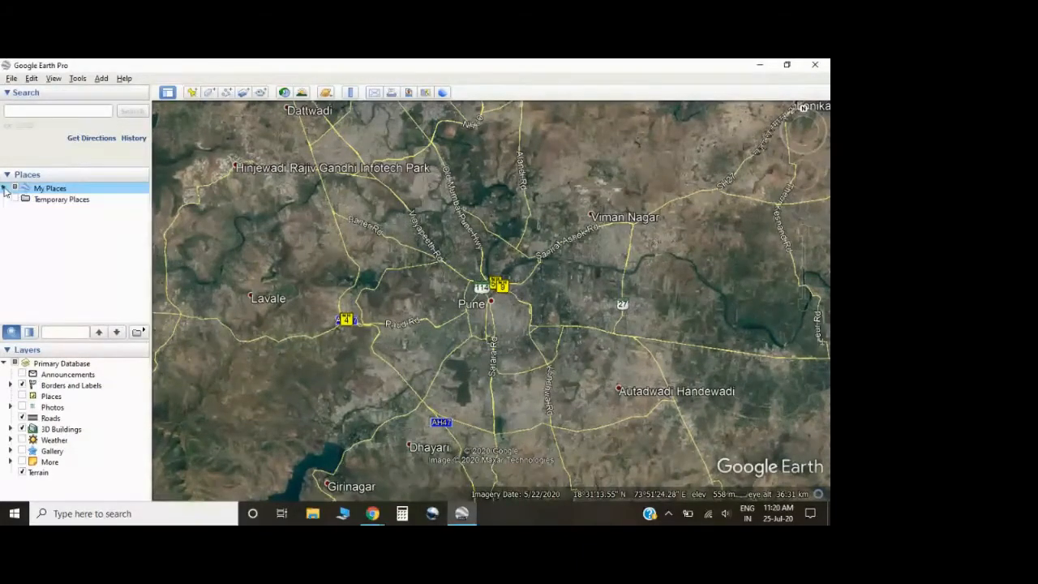
left_click(5, 189)
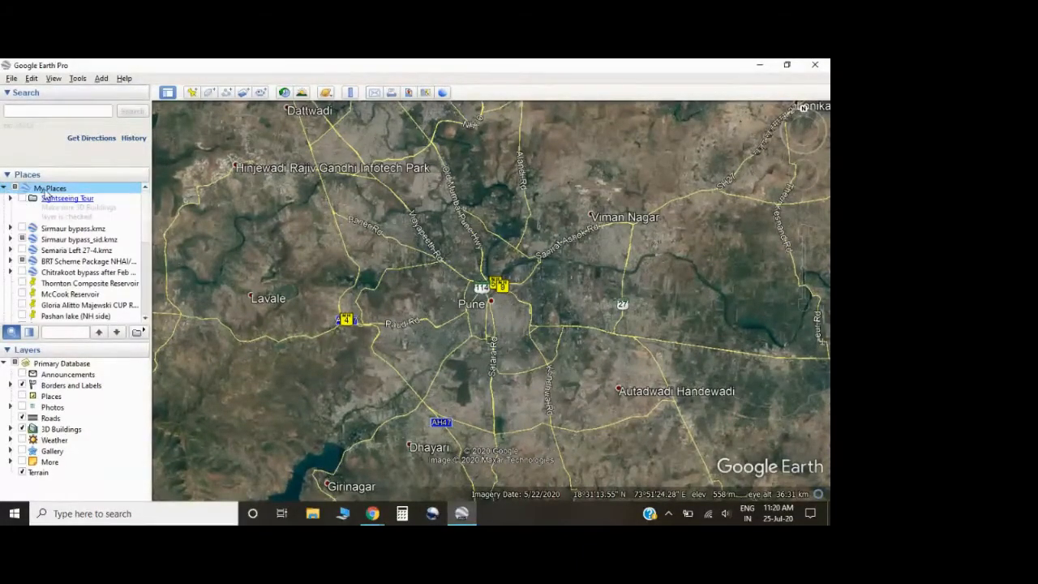
scroll(73, 243, "down", 10)
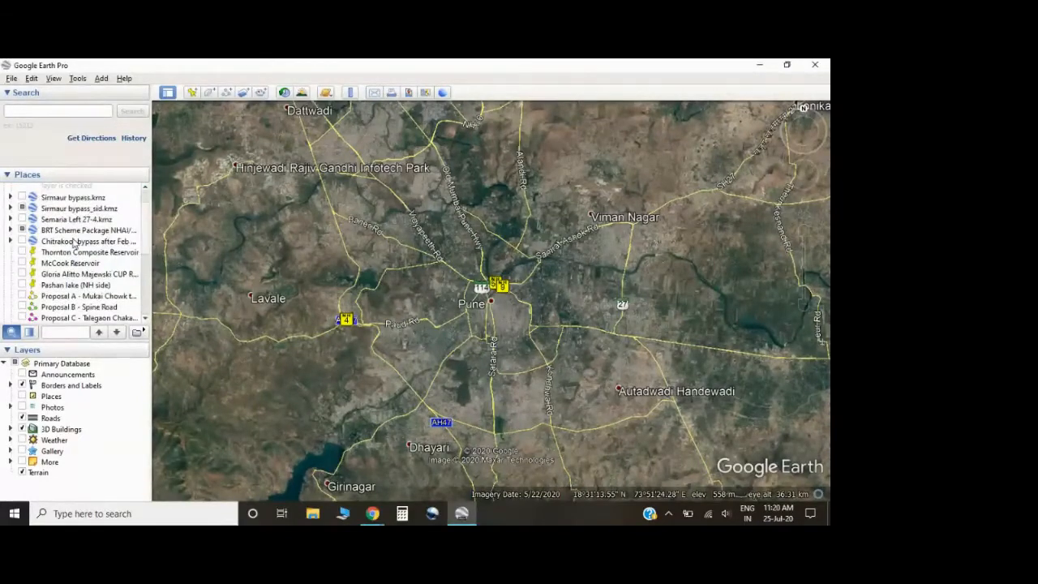
left_click(7, 176)
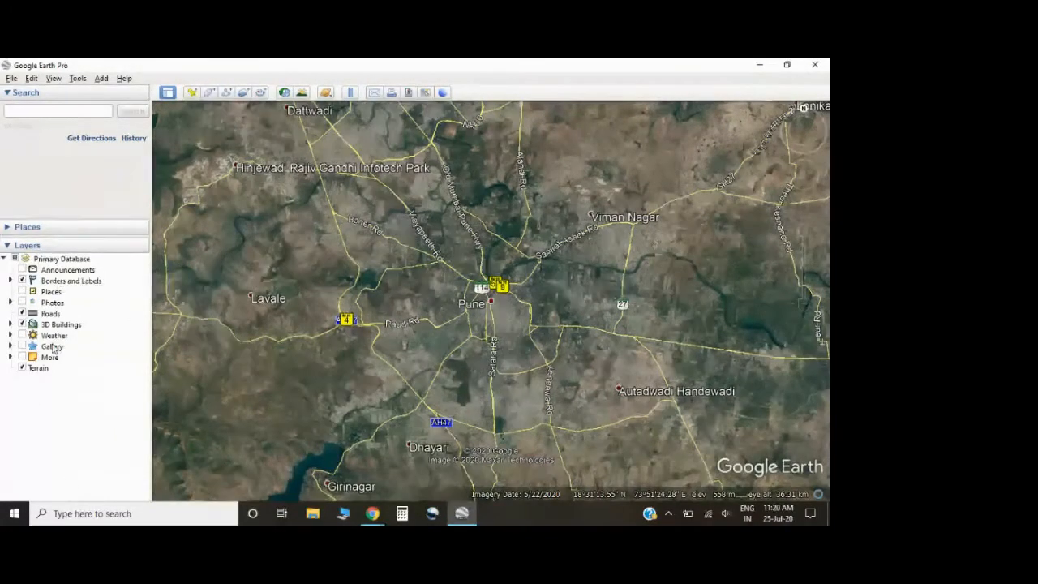
Toggle the Borders and Labels layer off and on, and do the same for its Borders and Labels sublayers
left_click(22, 280)
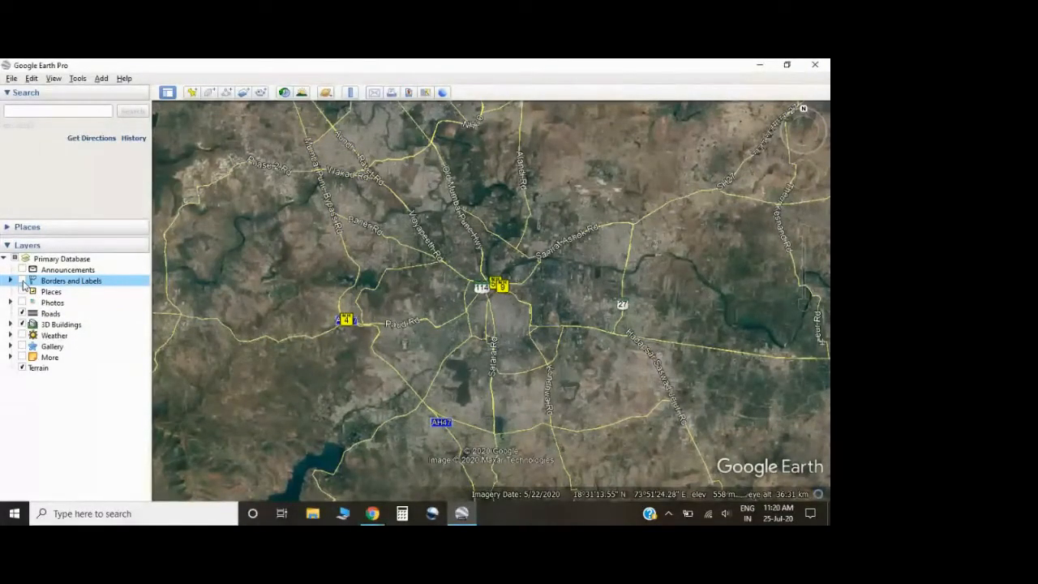
left_click(23, 281)
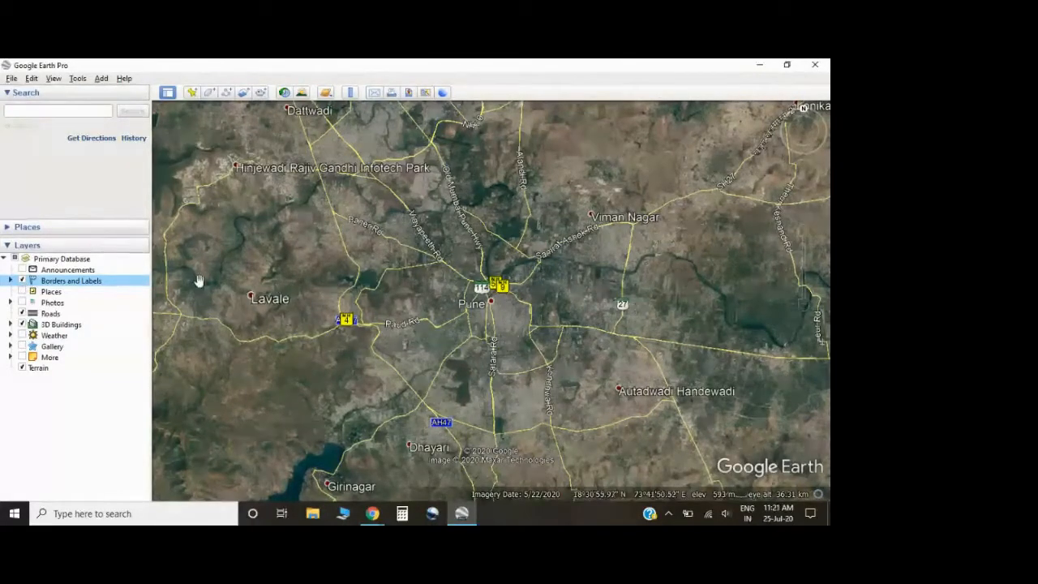
left_click(10, 280)
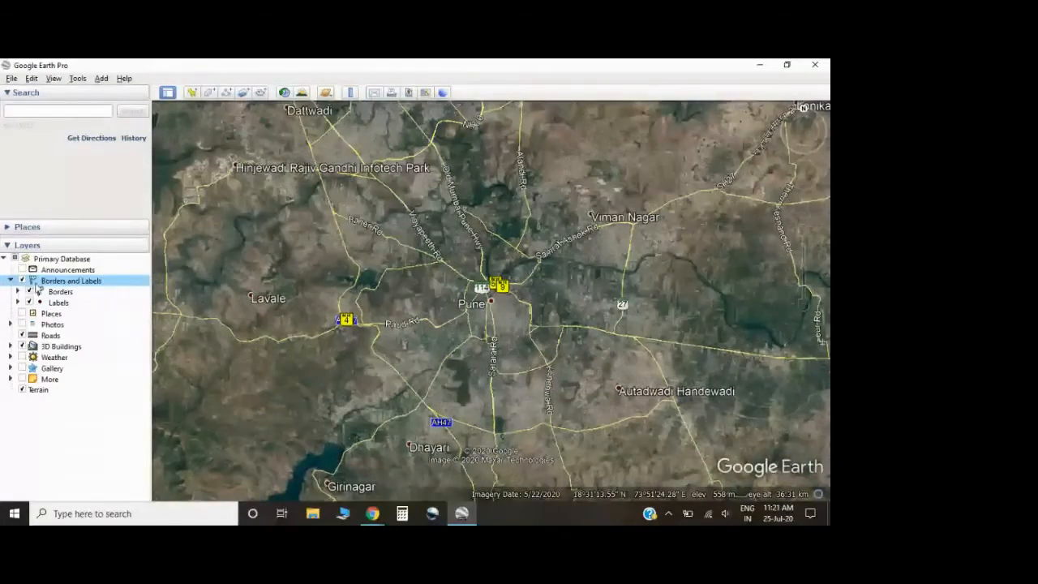
left_click(30, 292)
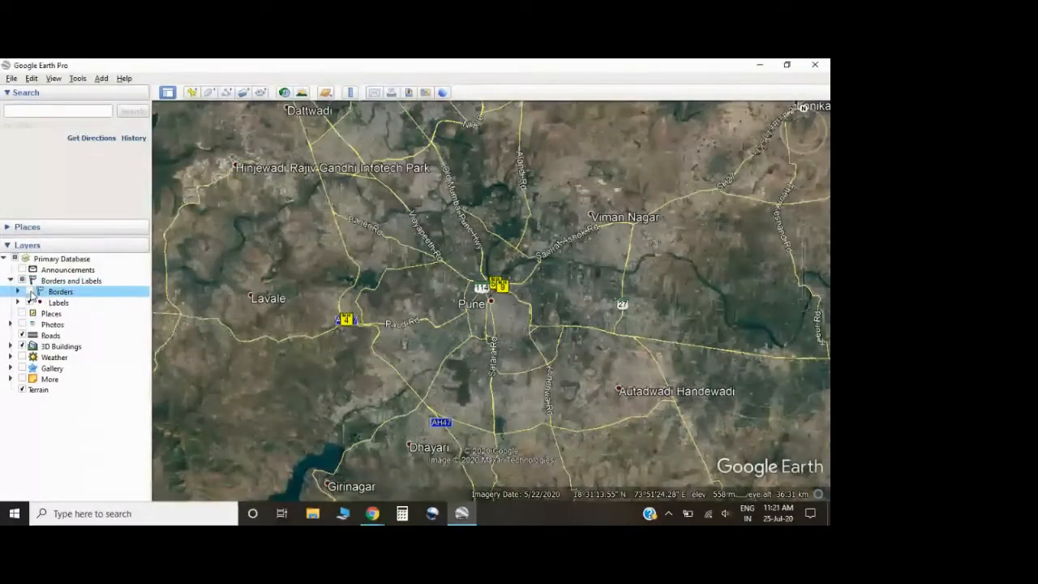
left_click(29, 302)
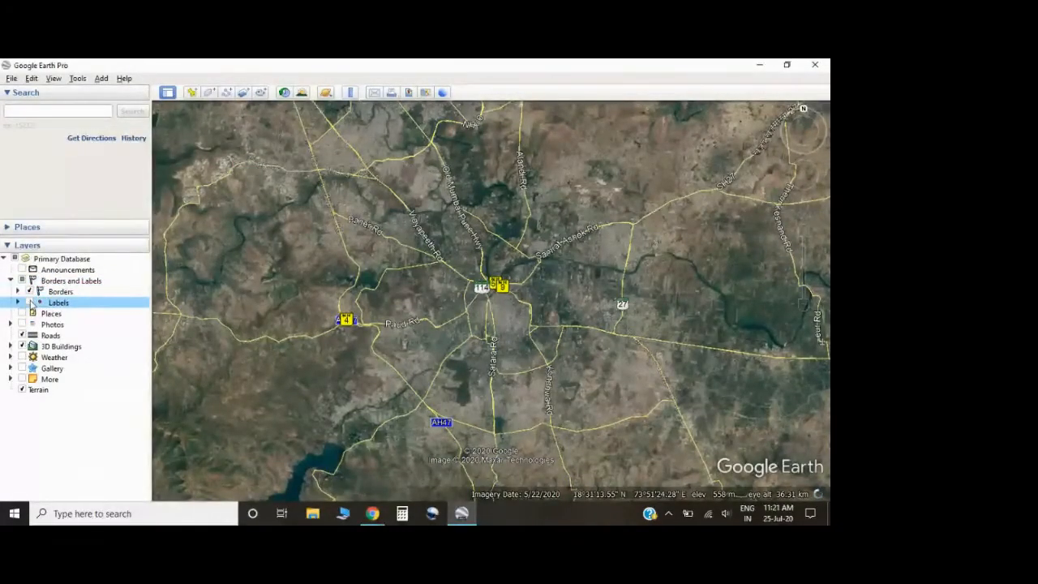
left_click(29, 301)
Show the Places layer over Pune, inspect its markers up close, and hide the layer again
left_click(23, 314)
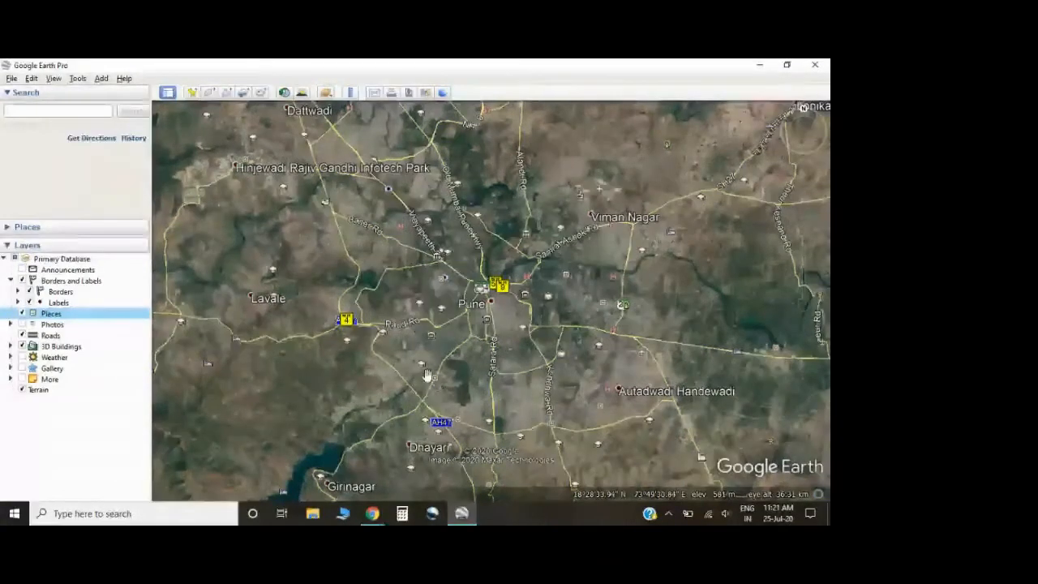
scroll(423, 373, "up", 3)
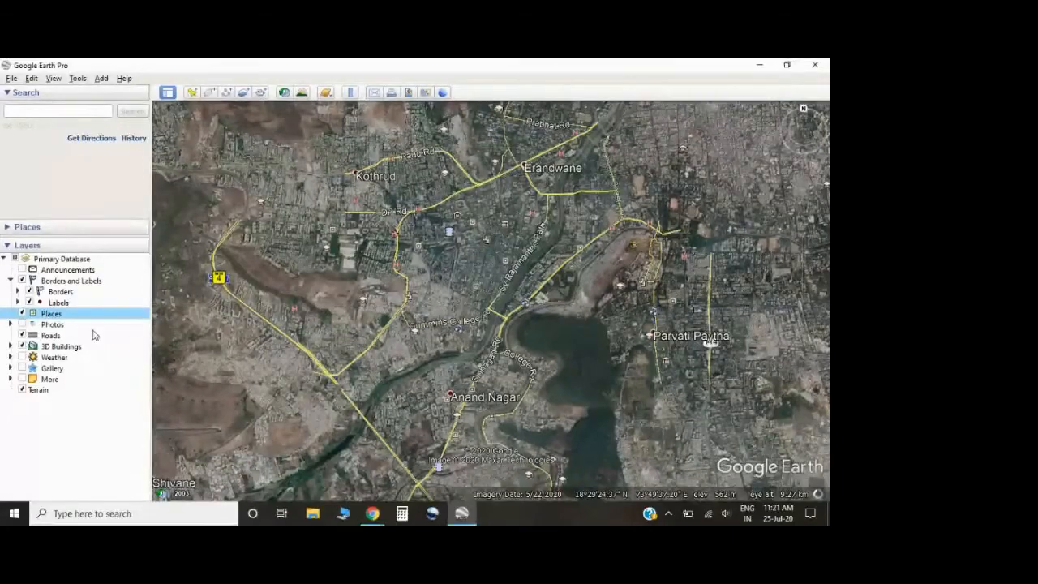
left_click(21, 314)
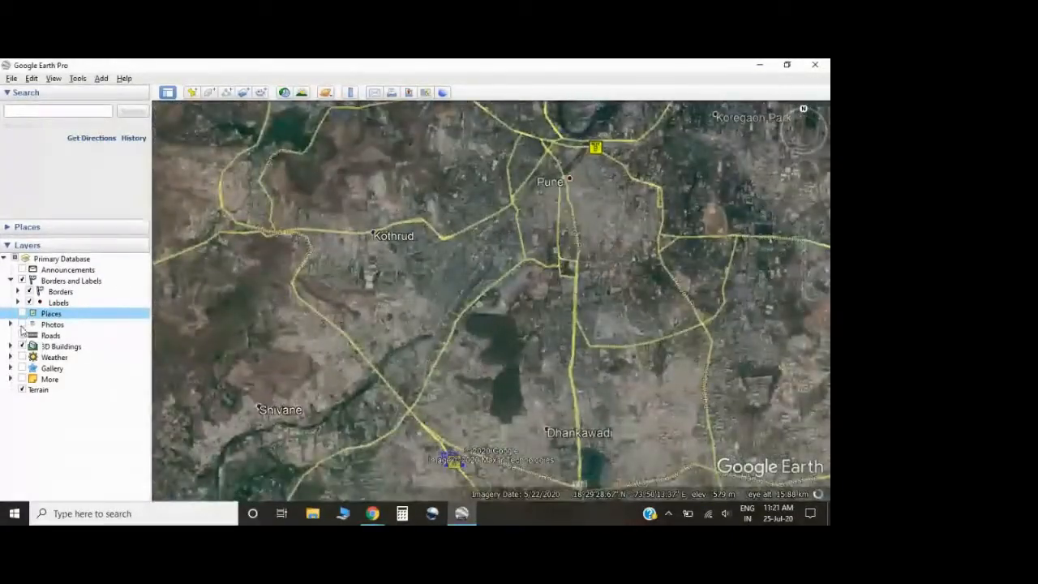
Show the Photos layer, expand it to view Google Maps Photos, and turn the photos off again
left_click(22, 324)
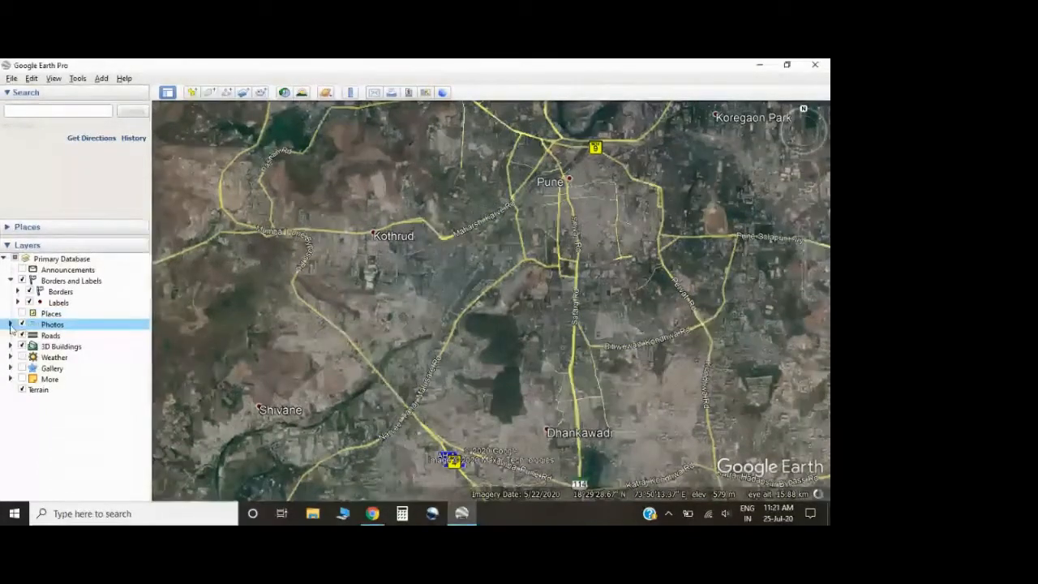
left_click(10, 324)
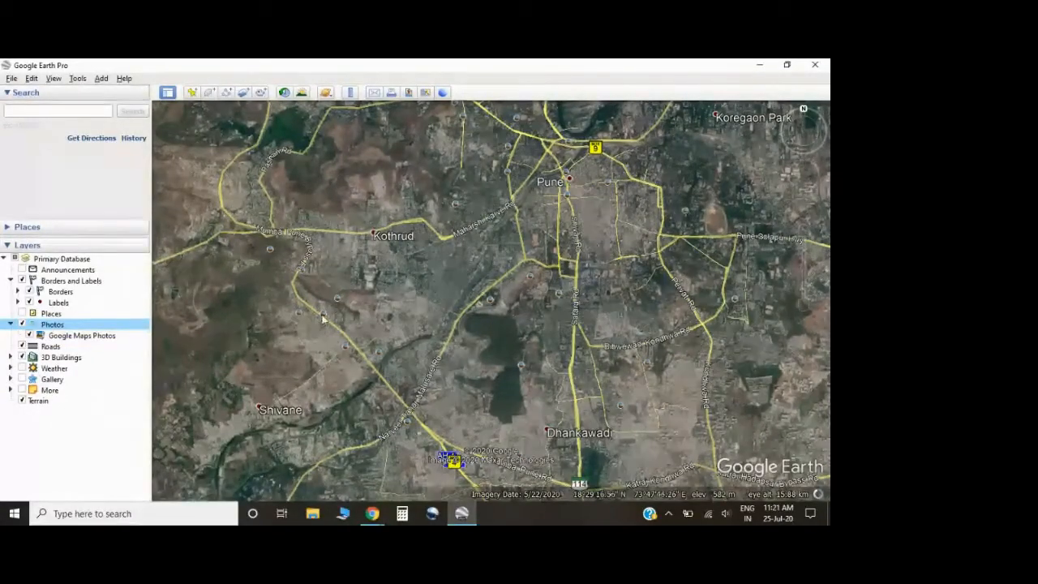
left_click(30, 335)
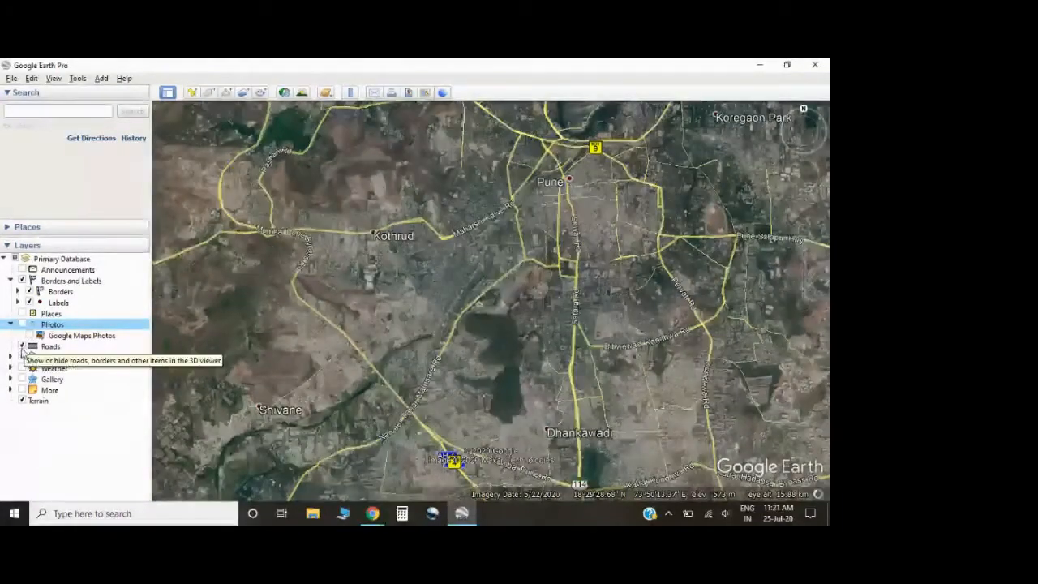
left_click(10, 325)
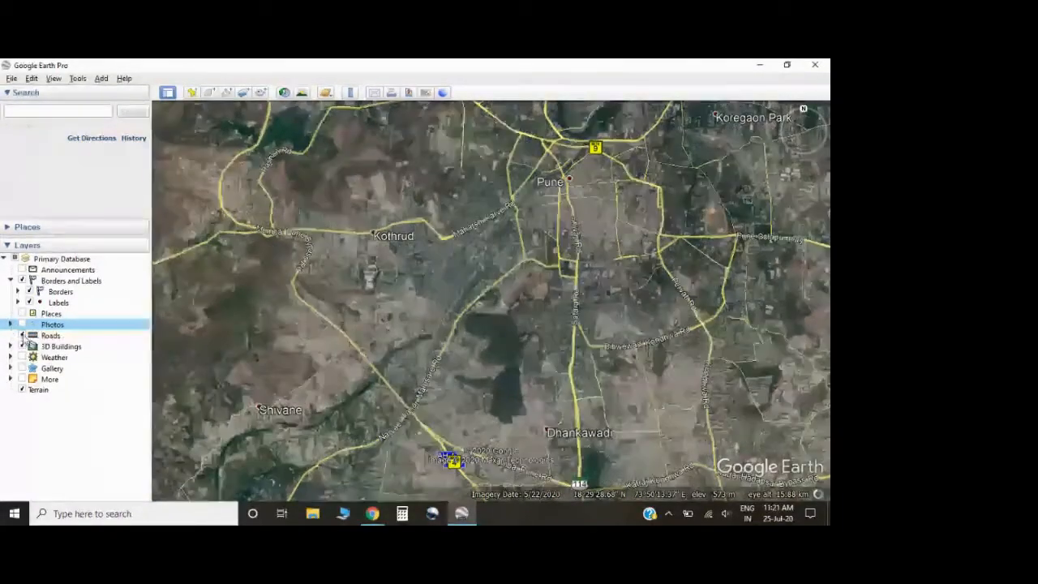
Hide the Roads layer on the map of Pune
left_click(22, 334)
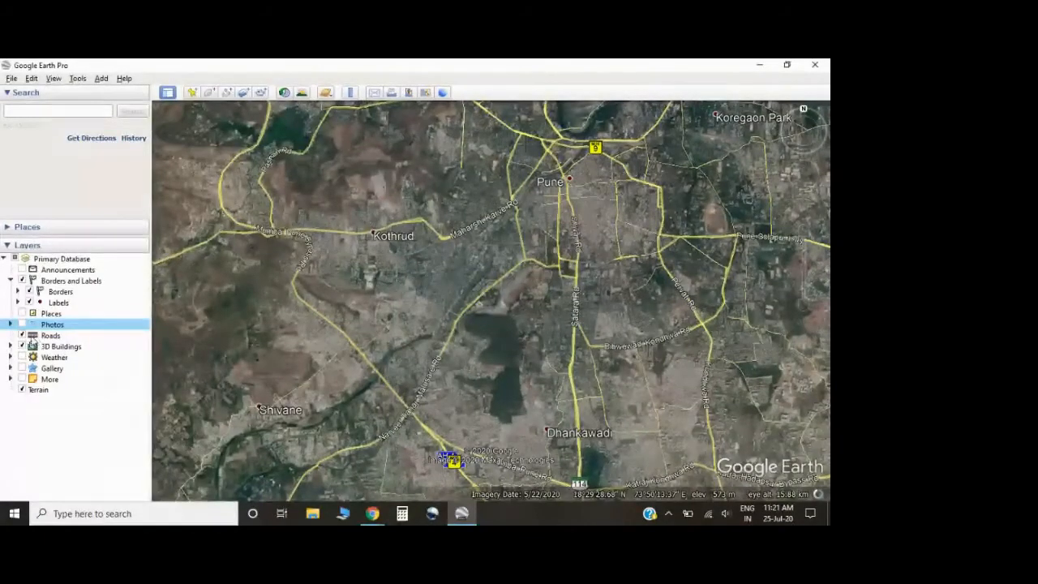
left_click(22, 335)
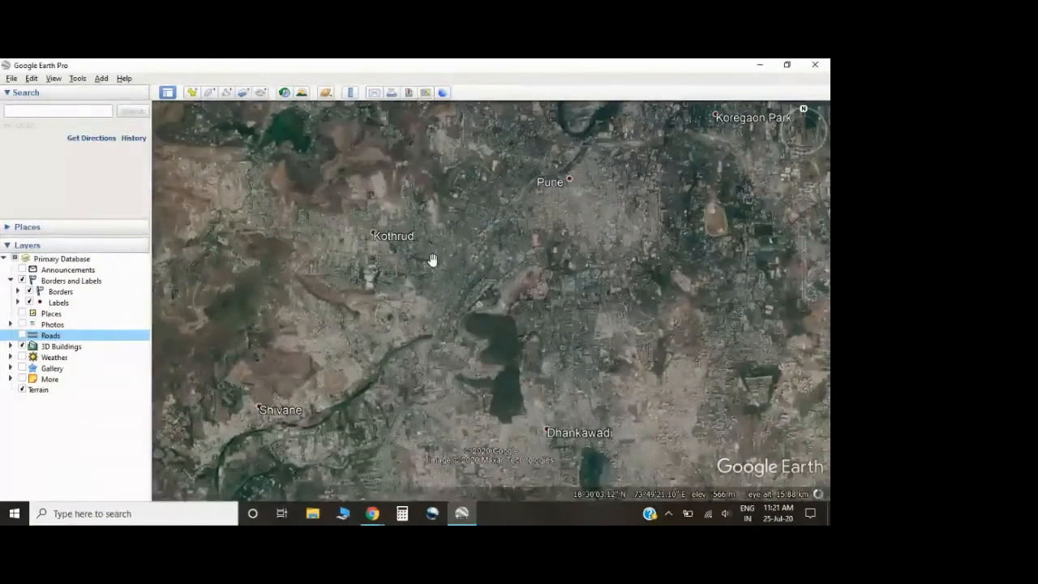
Show the Roads layer over Pune and inspect the road network at wide and street-level scales
left_click(21, 335)
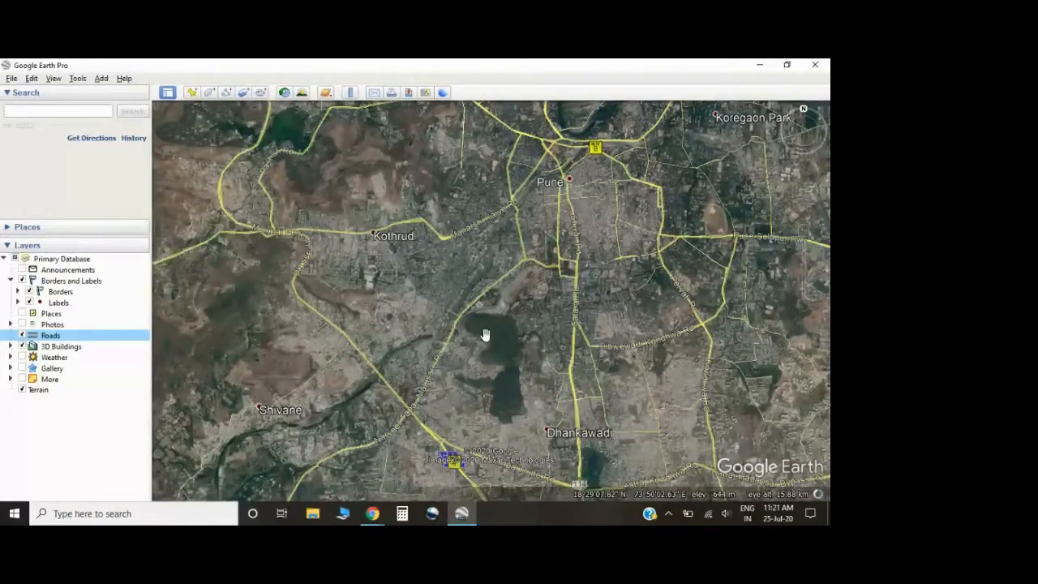
scroll(386, 308, "down", 3)
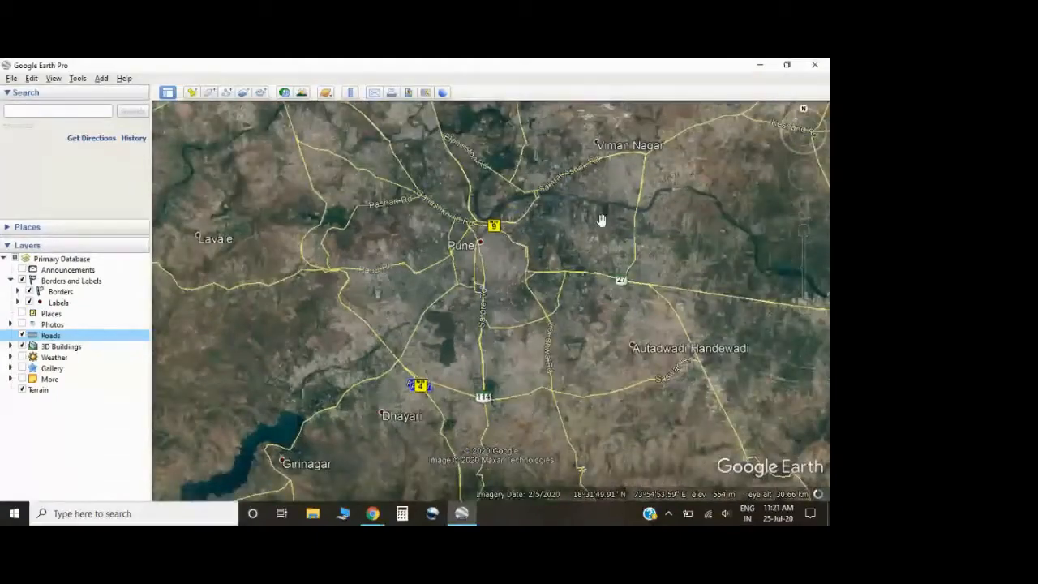
scroll(537, 288, "up", 3)
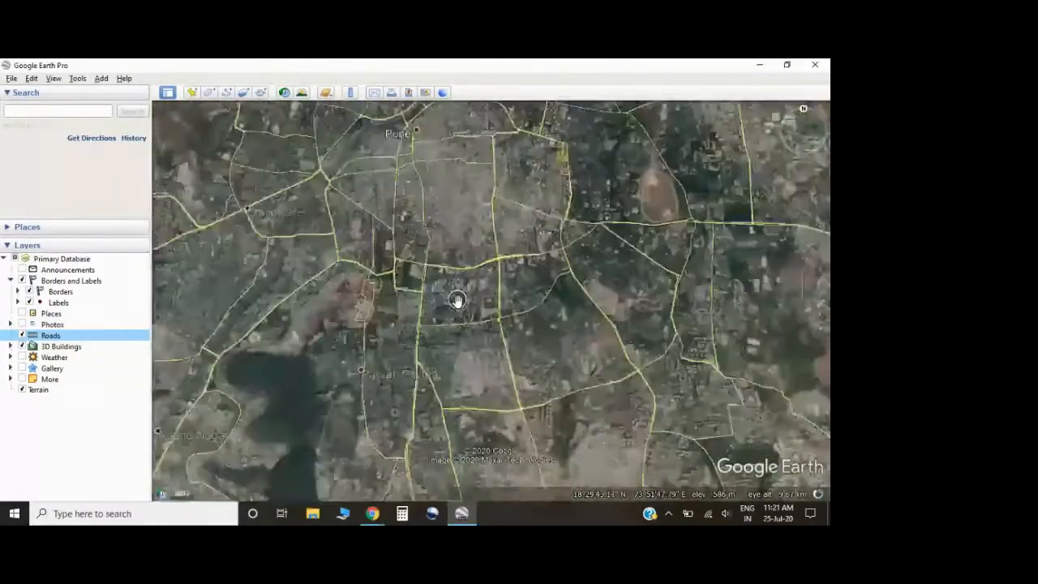
scroll(457, 300, "up", 3)
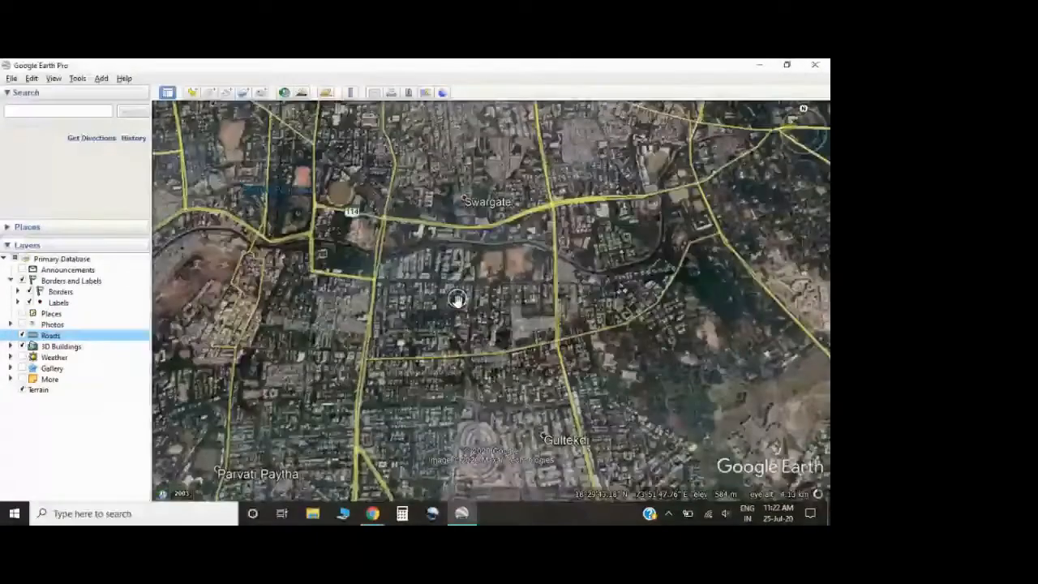
scroll(456, 300, "up", 2)
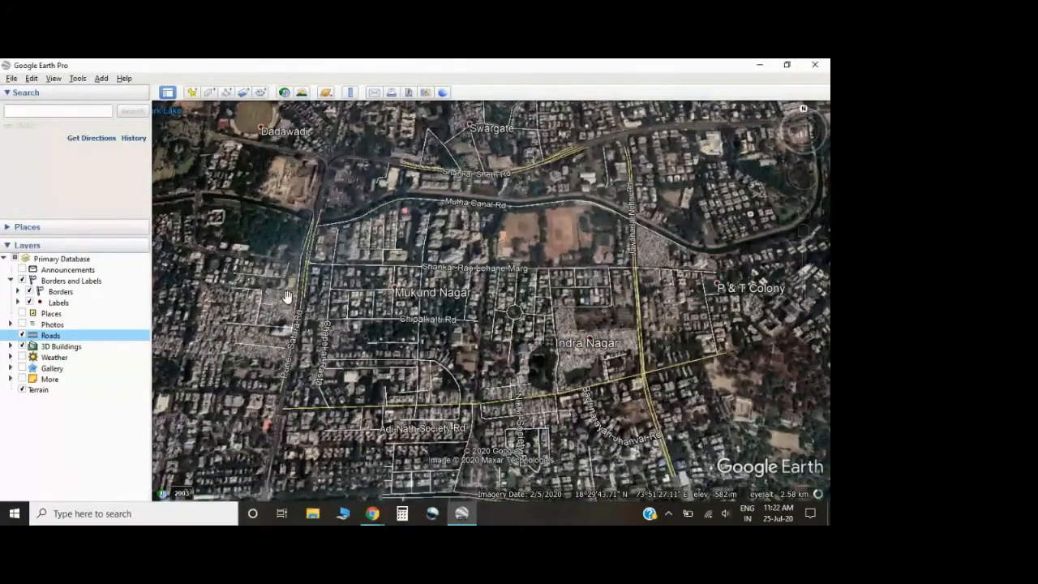
scroll(287, 297, "down", 4)
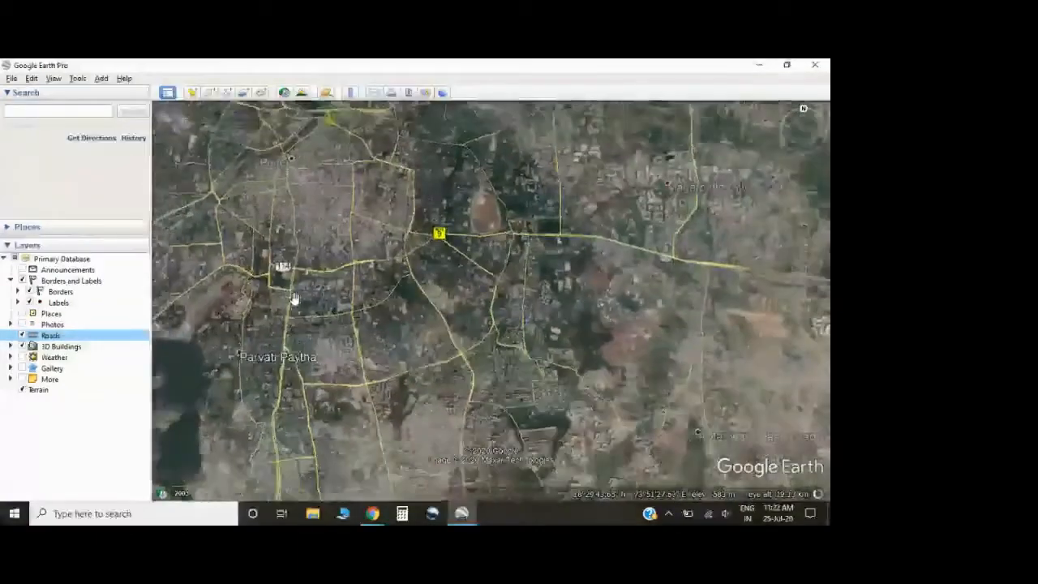
double_click(349, 300)
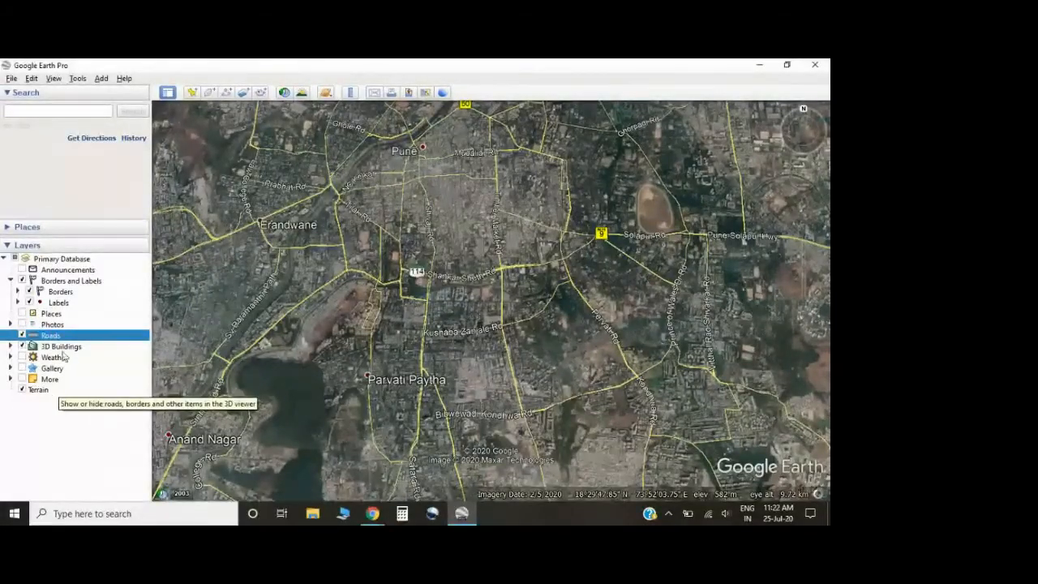
Expand the saved places list and examine the main roads around Pune at wider and closer scales
left_click(16, 227)
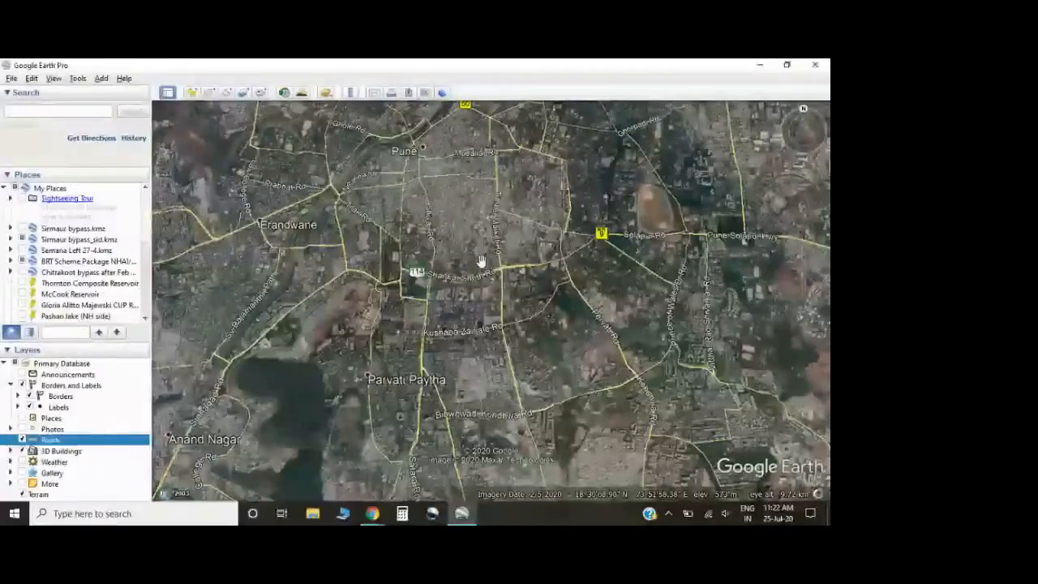
left_click_drag(482, 262, 556, 274)
scroll(556, 274, "down", 2)
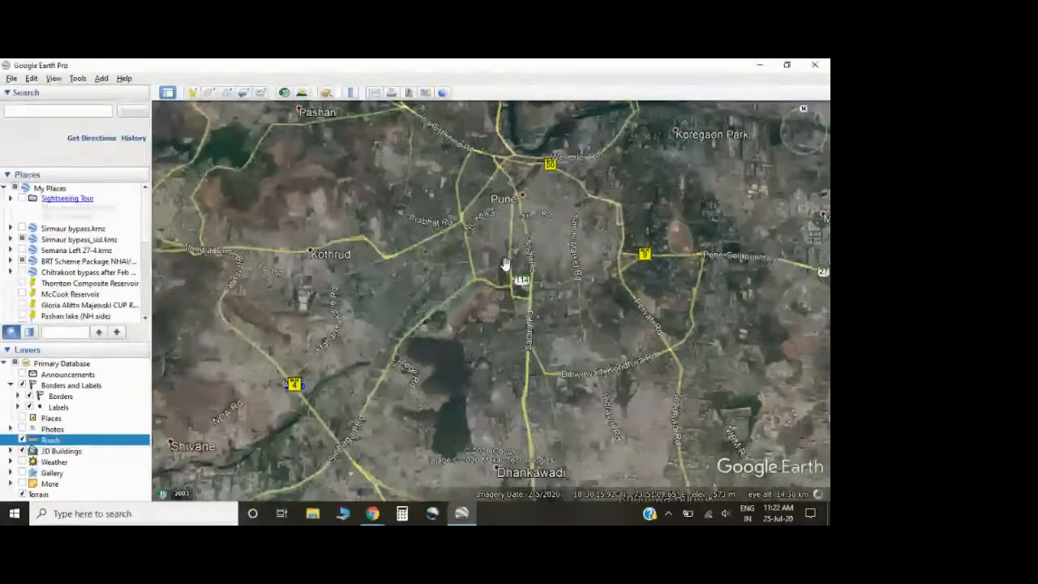
scroll(479, 276, "down", 4)
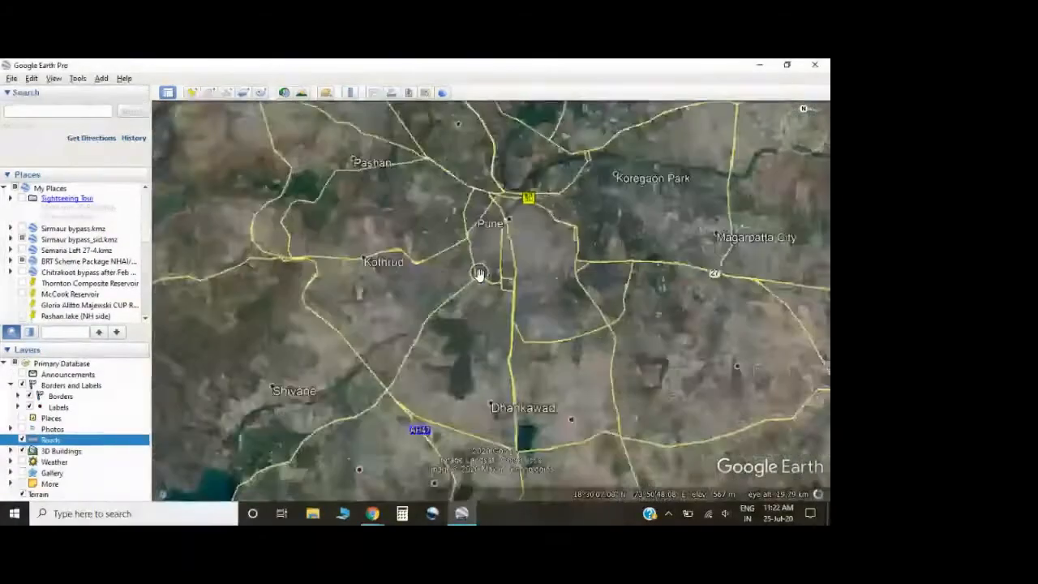
scroll(479, 274, "up", 3)
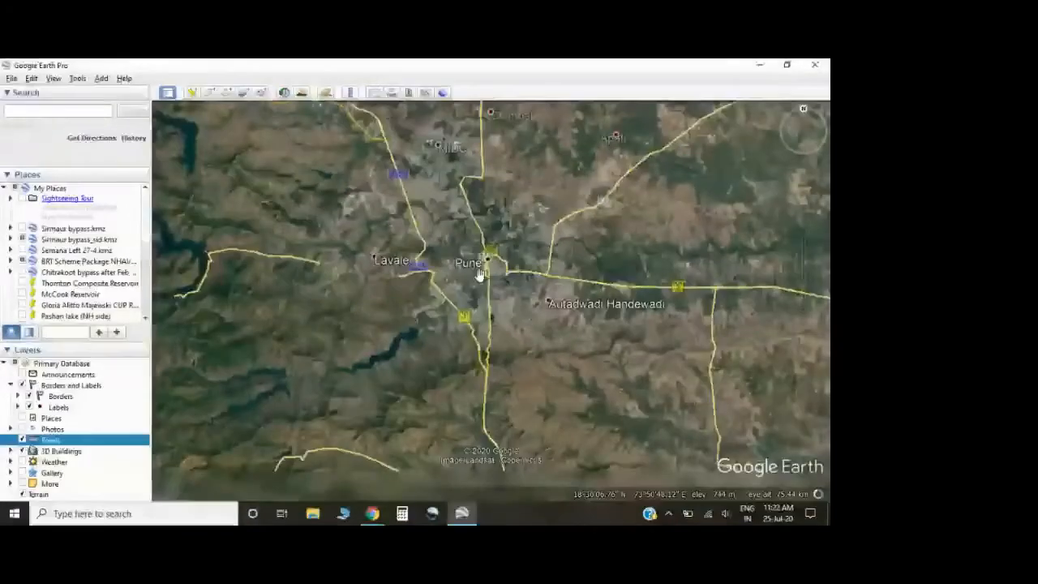
scroll(479, 274, "up", 3)
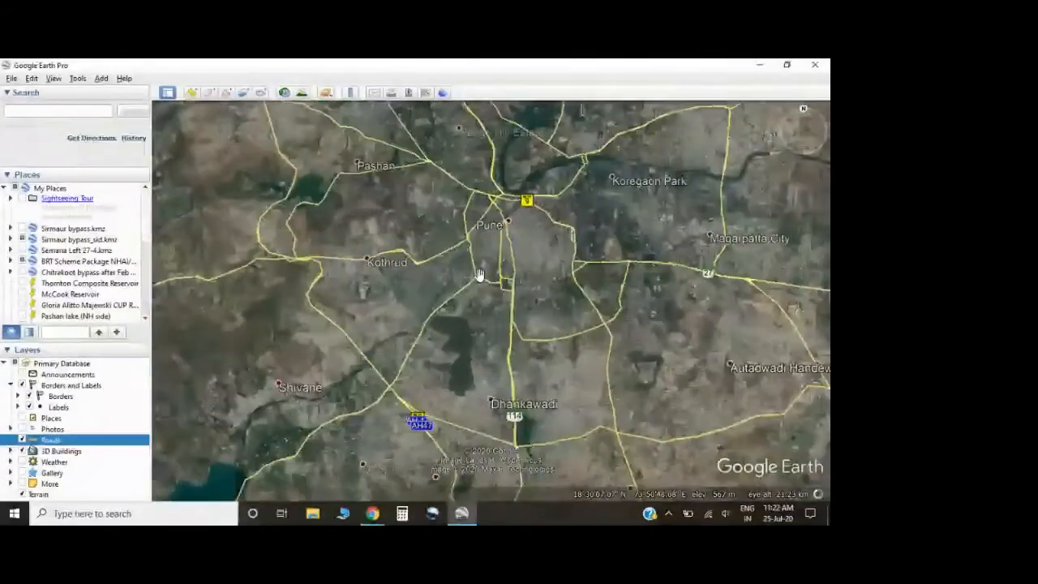
scroll(480, 274, "down", 3)
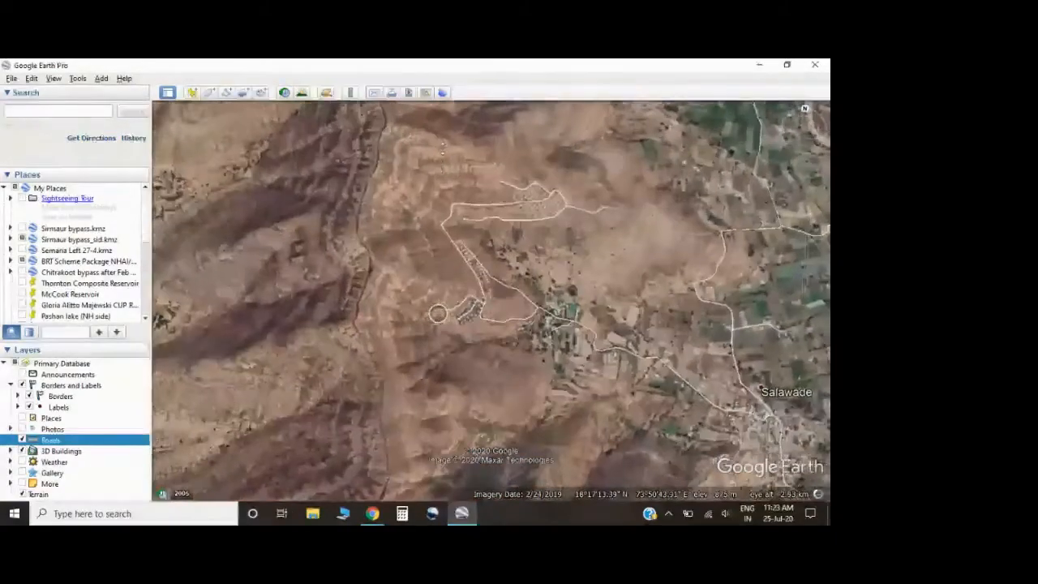
Bring the view from the hills near Salawade back north and centre it on Pune
scroll(436, 242, "down", 5)
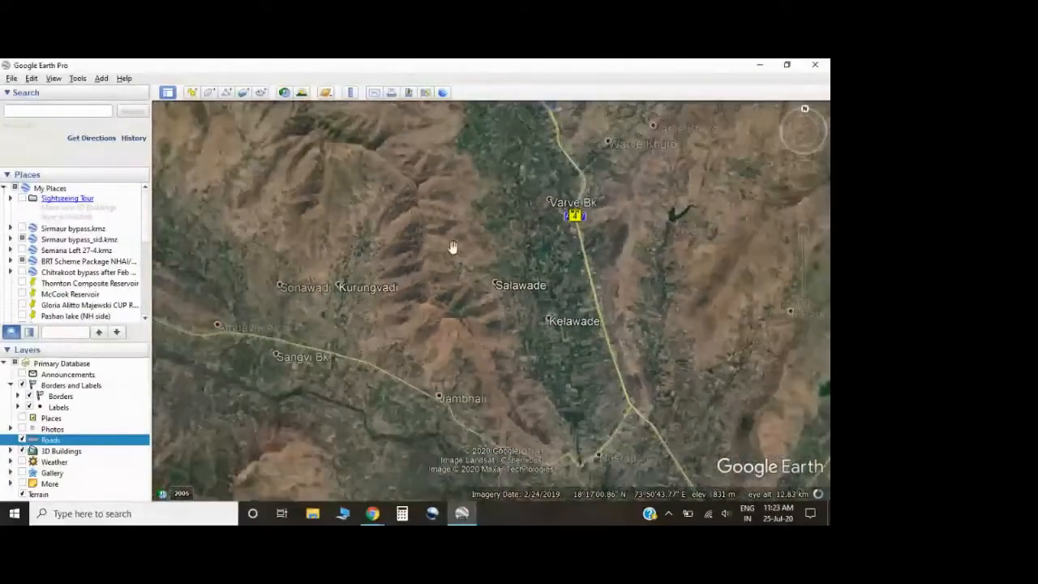
left_click_drag(453, 247, 440, 305)
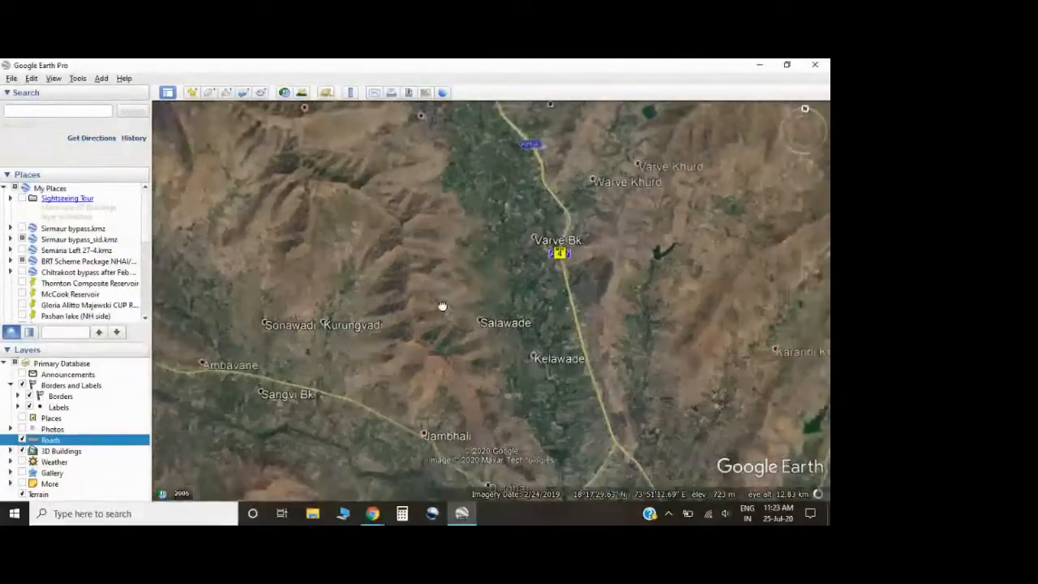
left_click_drag(440, 239, 396, 457)
scroll(400, 308, "down", 5)
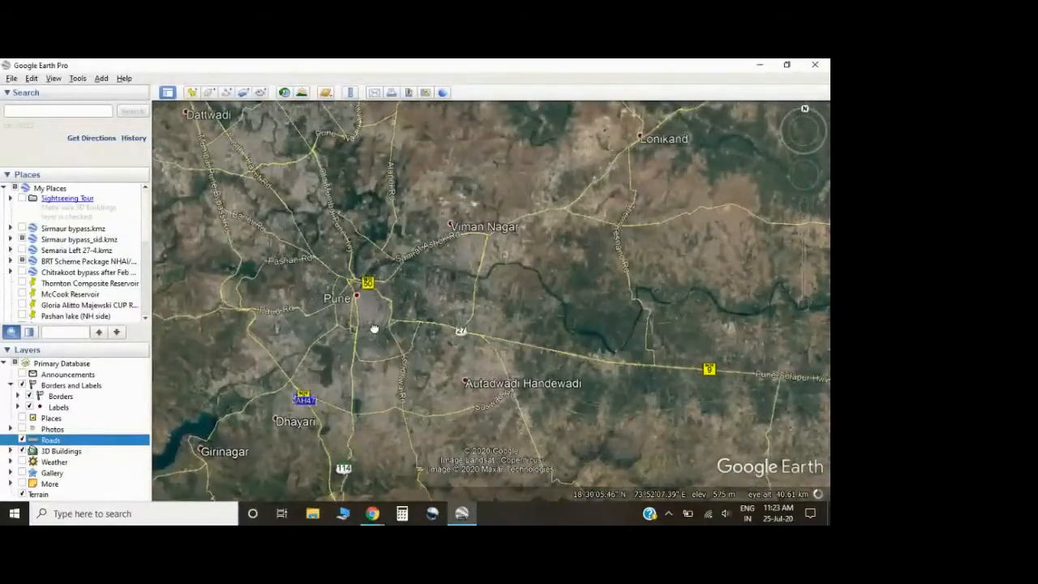
left_click_drag(370, 331, 484, 319)
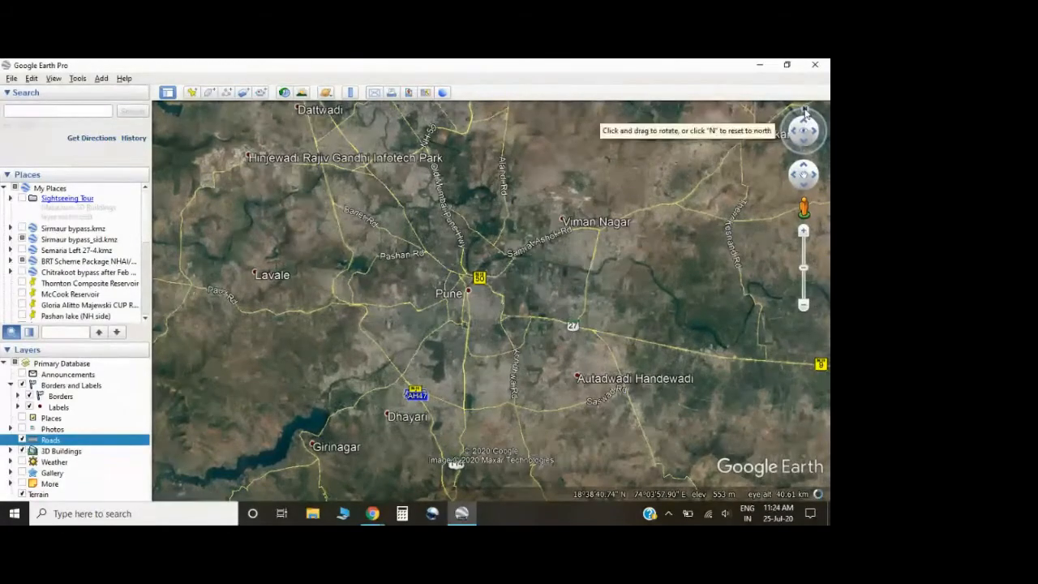
Rotate and slightly tilt the view over Pune with the compass control and return it to north-up
left_click(805, 111)
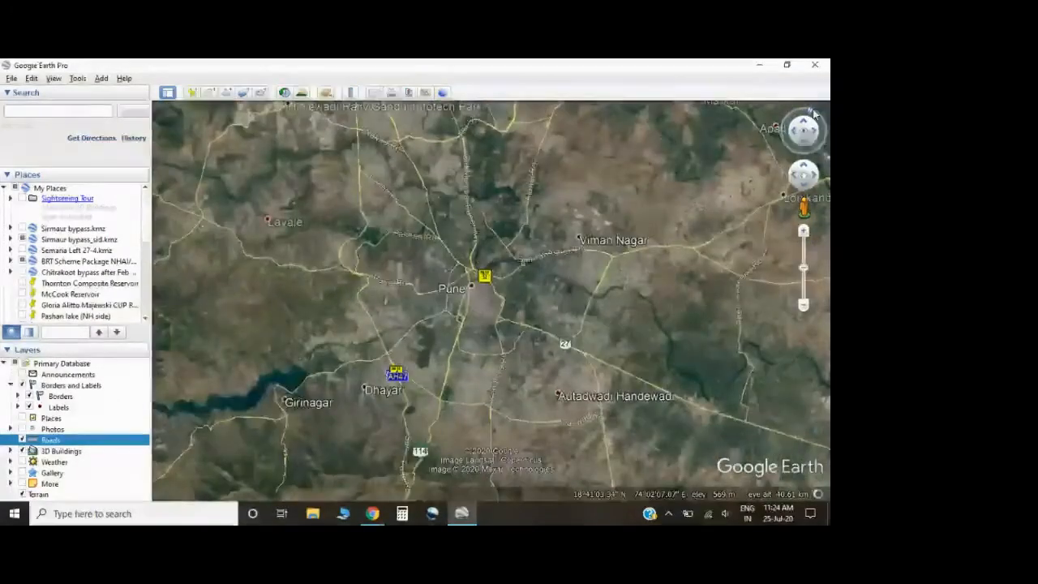
left_click_drag(815, 114, 823, 123)
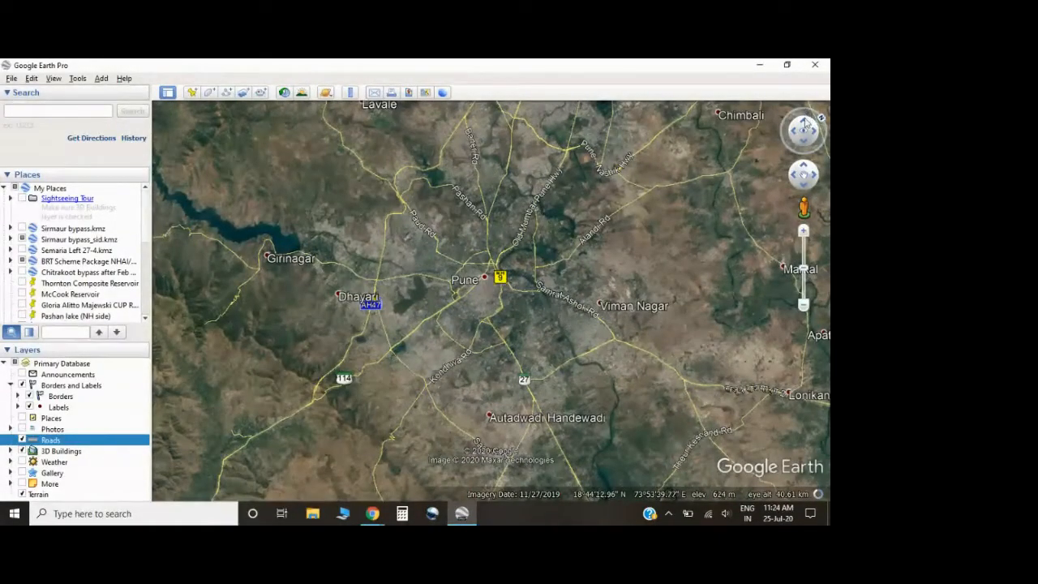
left_click(804, 121)
left_click(805, 122)
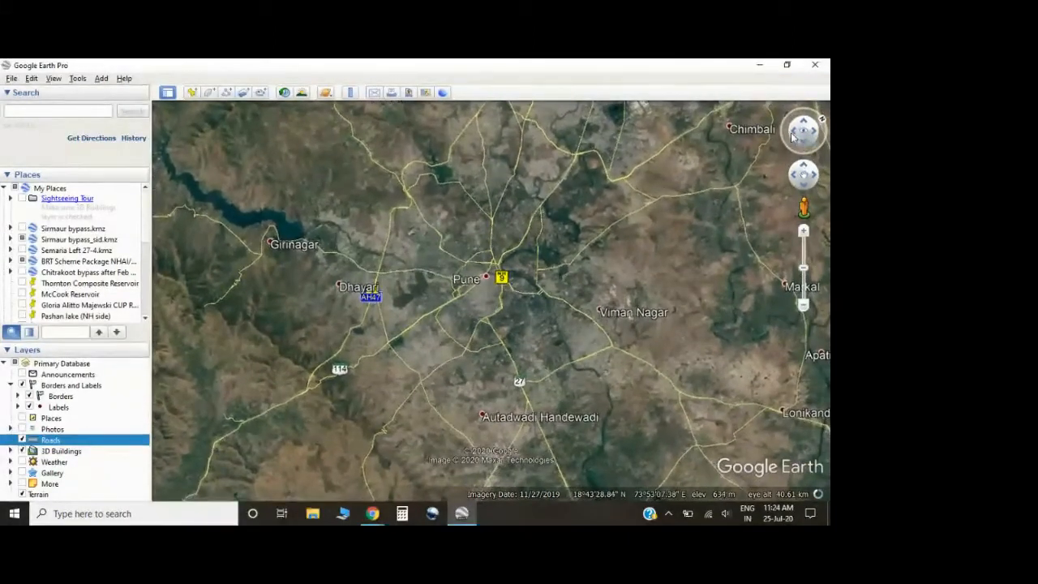
left_click_drag(793, 136, 811, 118)
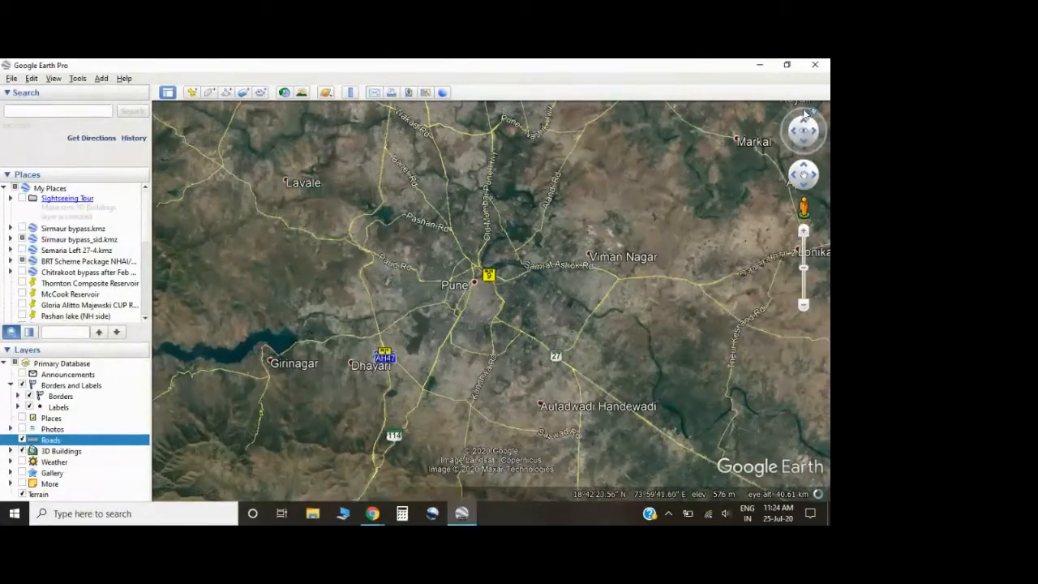
left_click_drag(815, 114, 805, 112)
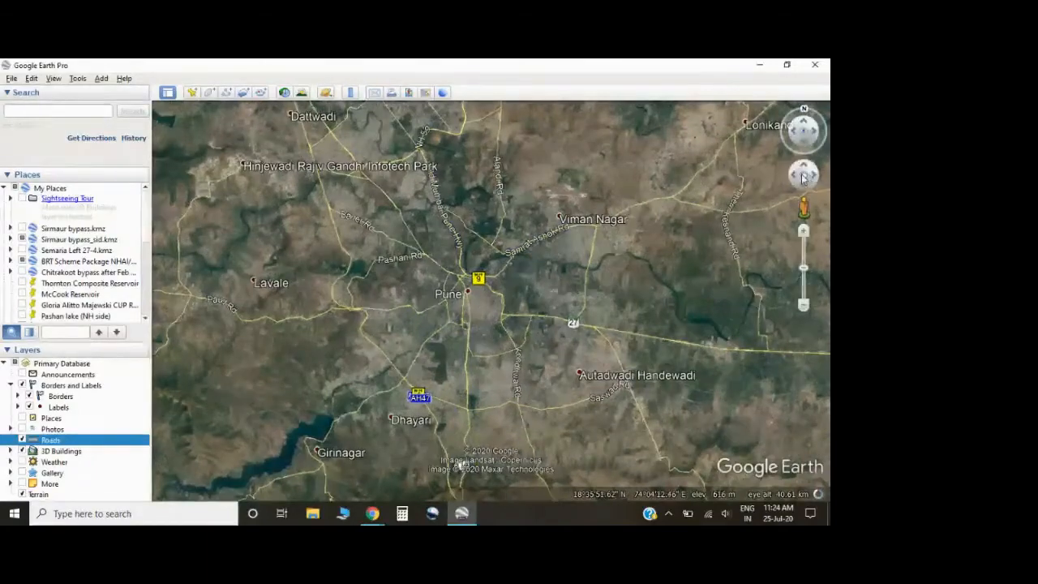
Pan the map in different directions around Pune, viewing the areas from MIDC and Chimbali to Autadwadi Handewadi
left_click_drag(538, 278, 530, 255)
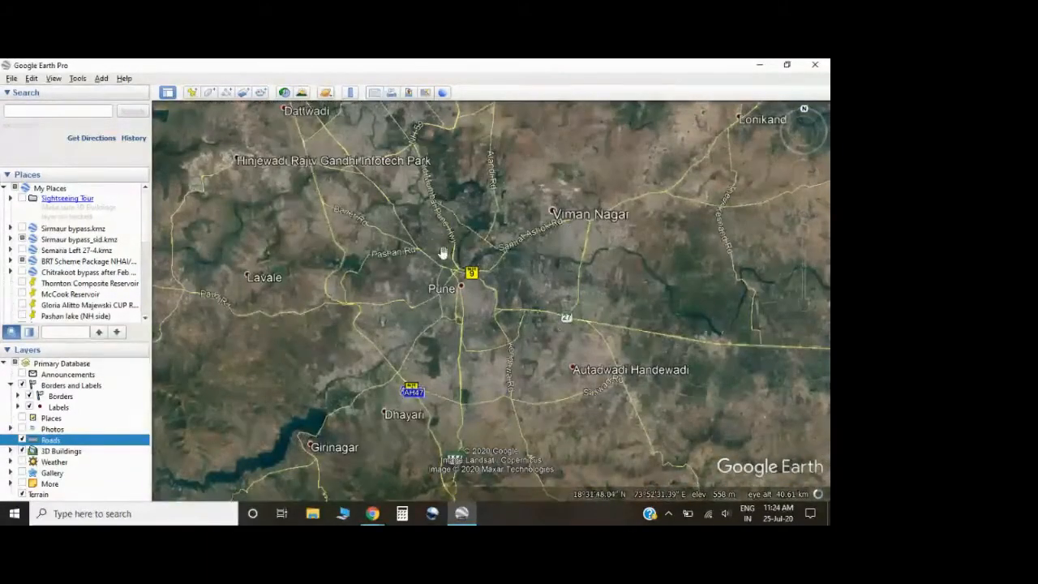
left_click_drag(278, 251, 336, 261)
left_click_drag(321, 206, 295, 123)
left_click_drag(673, 113, 612, 270)
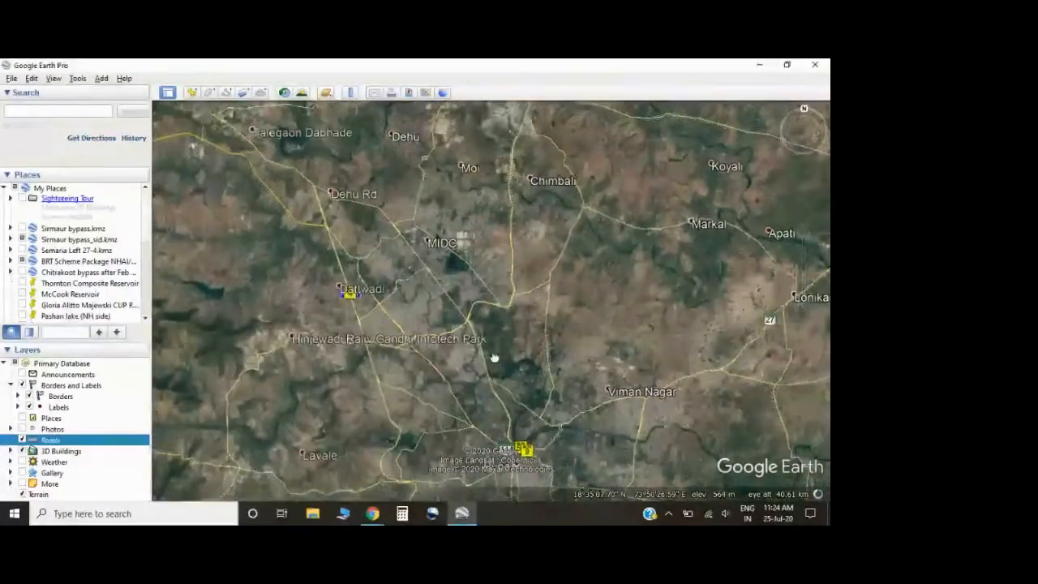
left_click_drag(494, 359, 479, 245)
left_click_drag(510, 331, 473, 218)
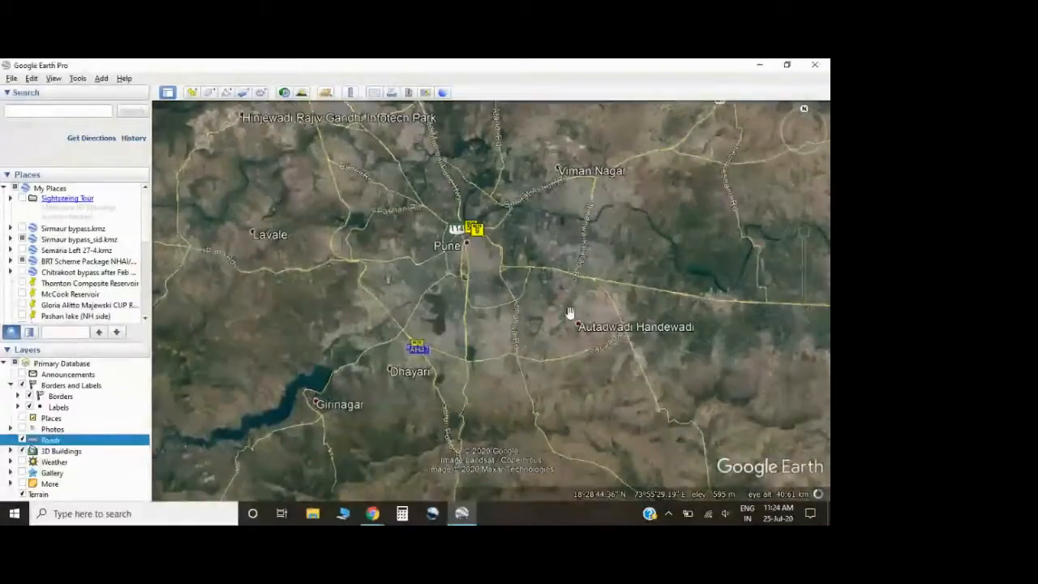
left_click_drag(568, 313, 544, 284)
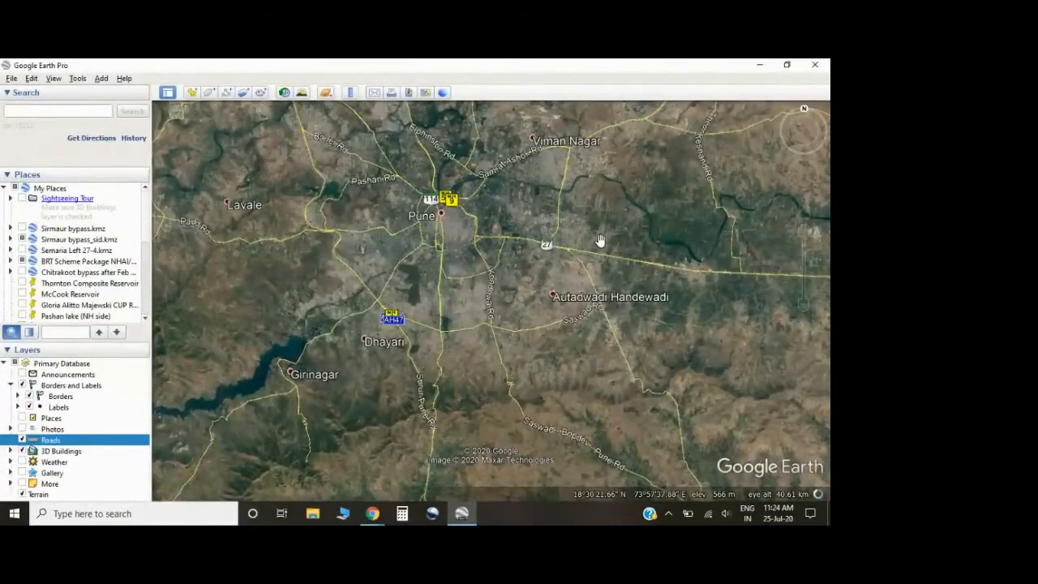
key("Up")
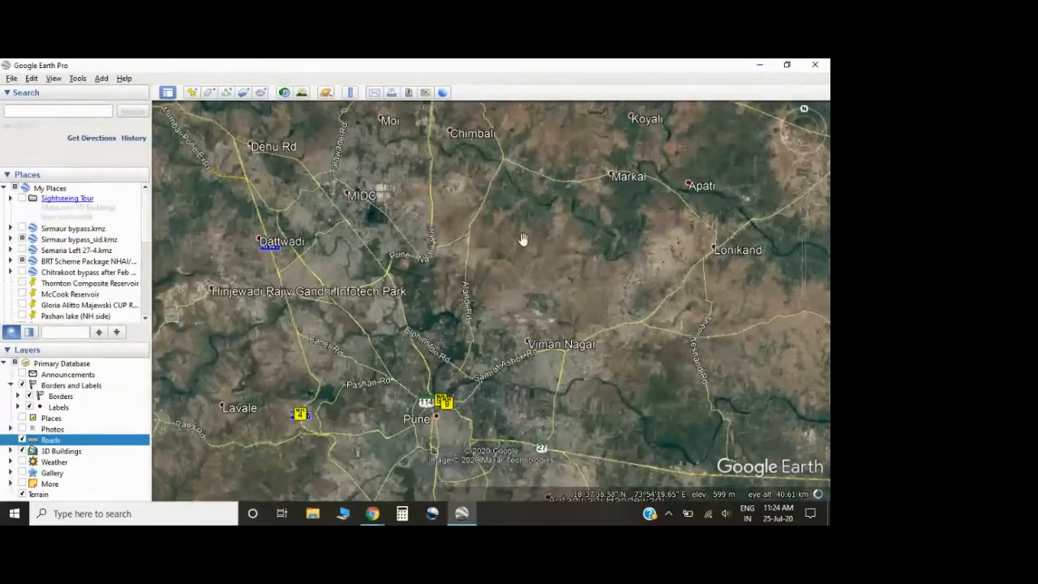
left_click_drag(519, 287, 567, 195)
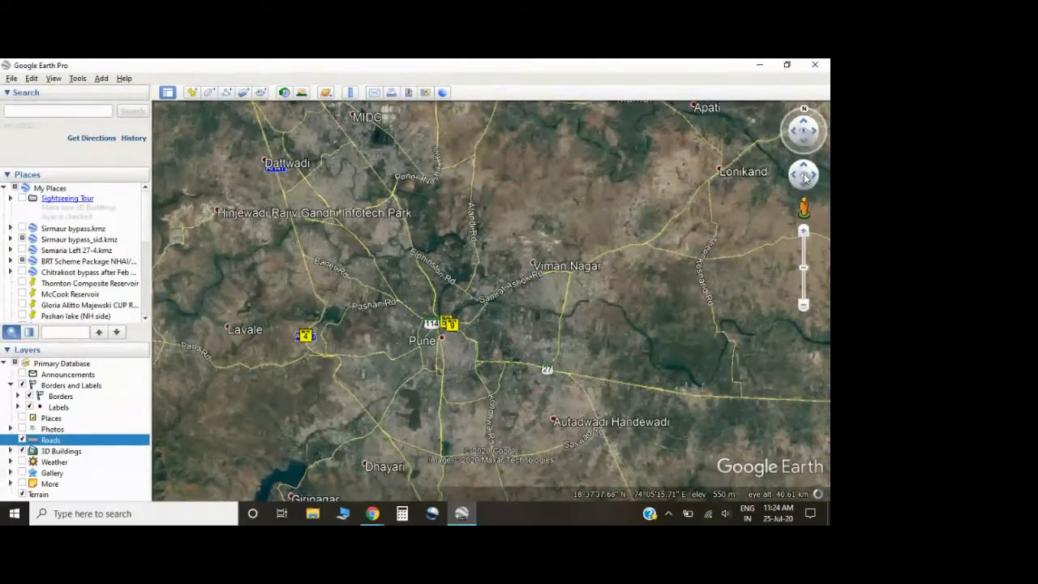
Shift and zoom the Pune view with the on-screen navigation controls, ending with a wider view of the region
left_click_drag(805, 180, 774, 187)
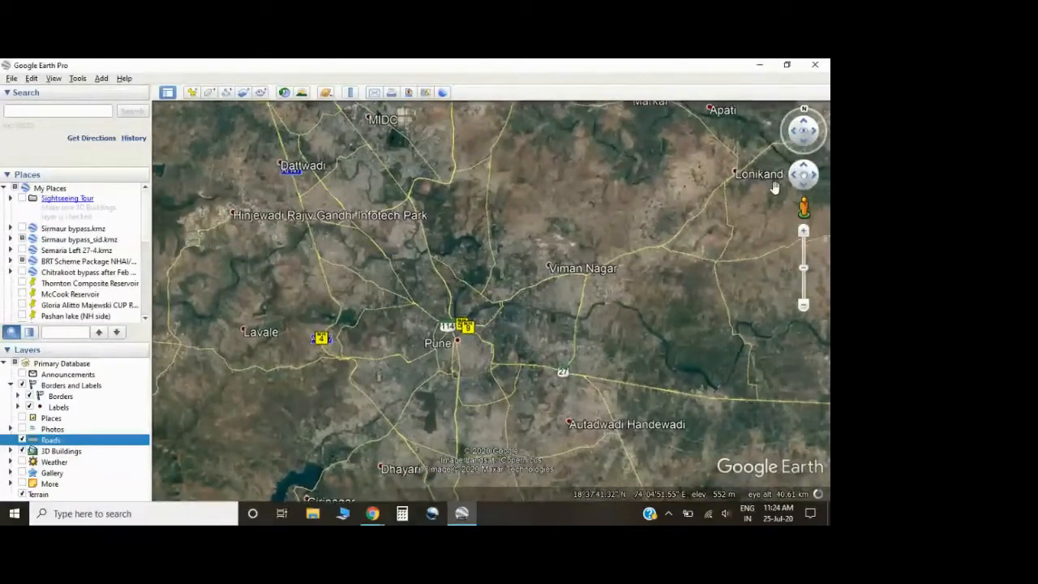
left_click(803, 233)
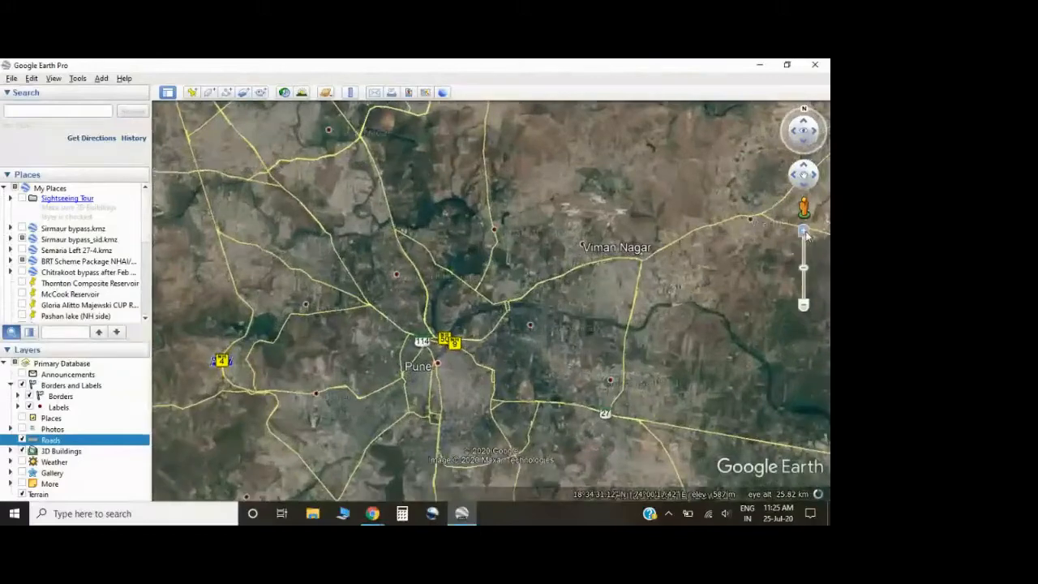
left_click(804, 233)
left_click(802, 289)
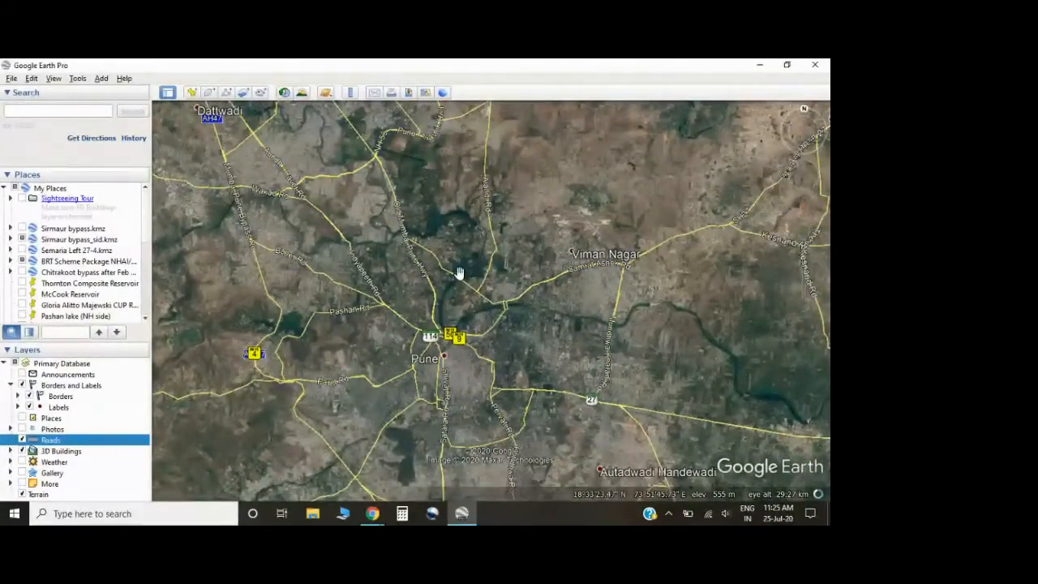
scroll(458, 273, "down", 4)
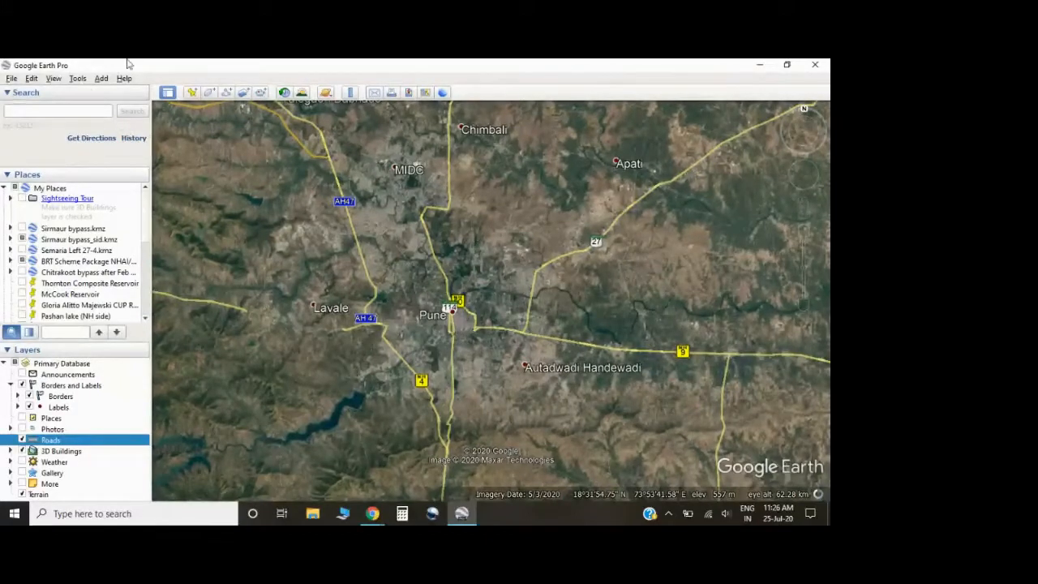
Open the program options and switch the units of measurement to Feet, Miles and back to Meters, Kilometers
left_click(81, 79)
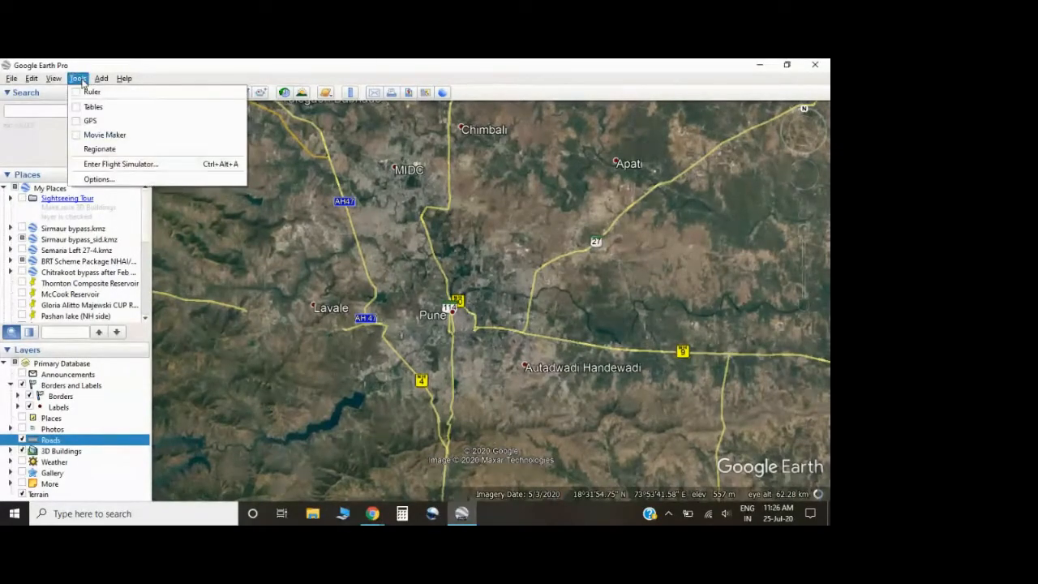
left_click(97, 179)
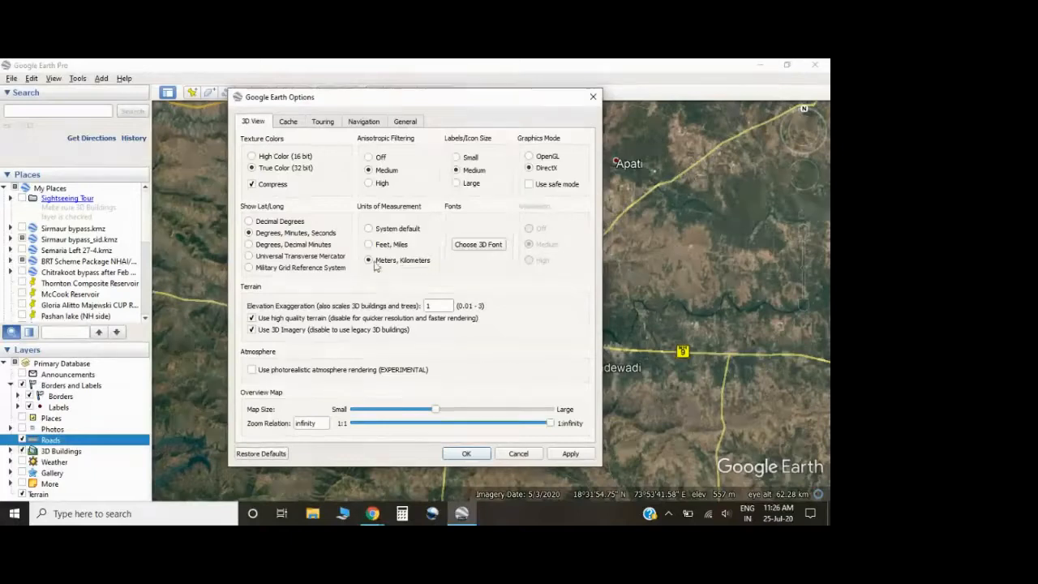
left_click(368, 244)
left_click(368, 260)
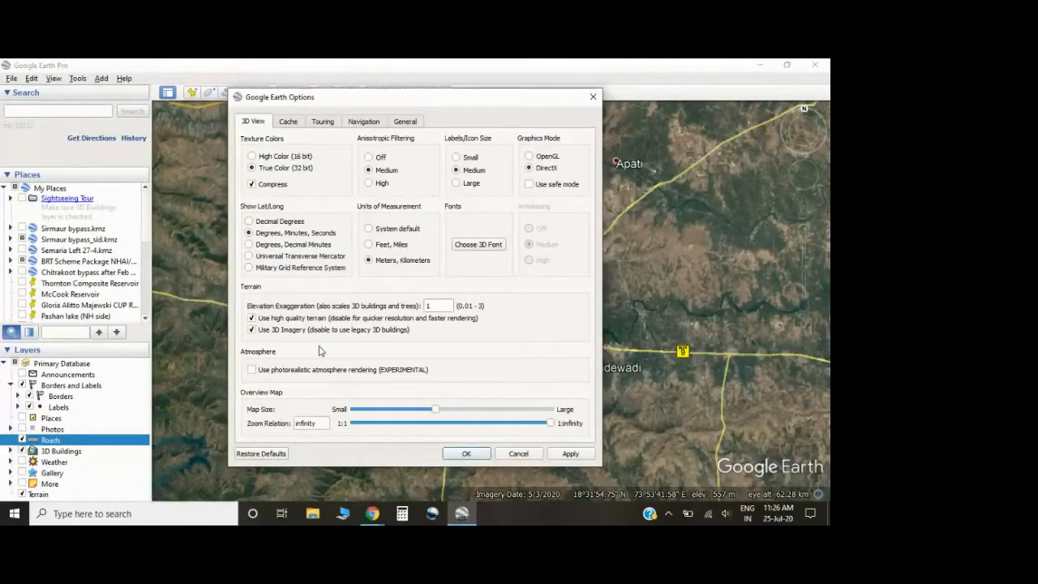
Look through the Cache, Touring, Navigation and General options, return to the 3D View options, and apply and close them
left_click(295, 126)
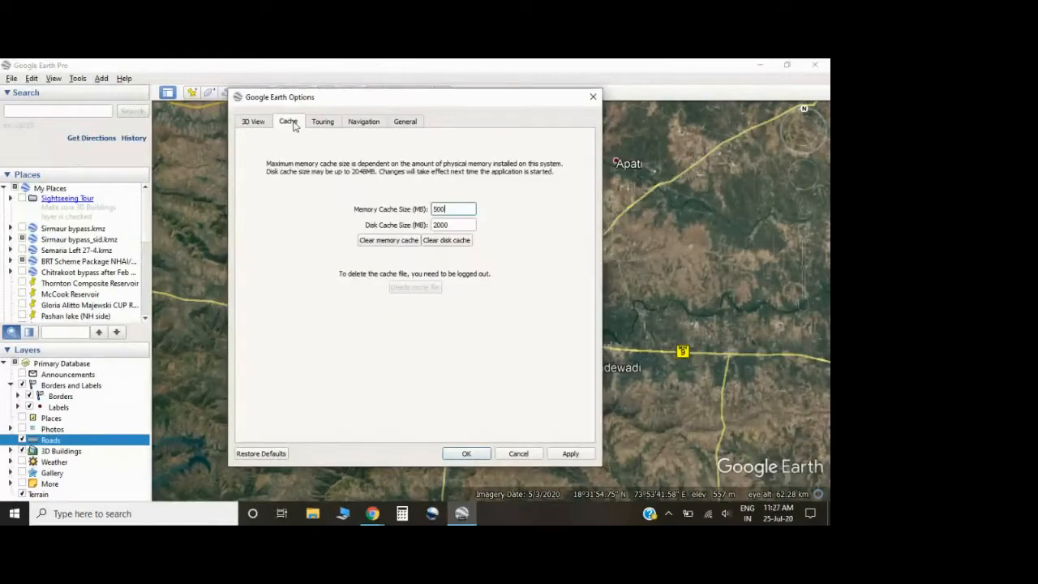
left_click(327, 125)
left_click(365, 123)
left_click(407, 123)
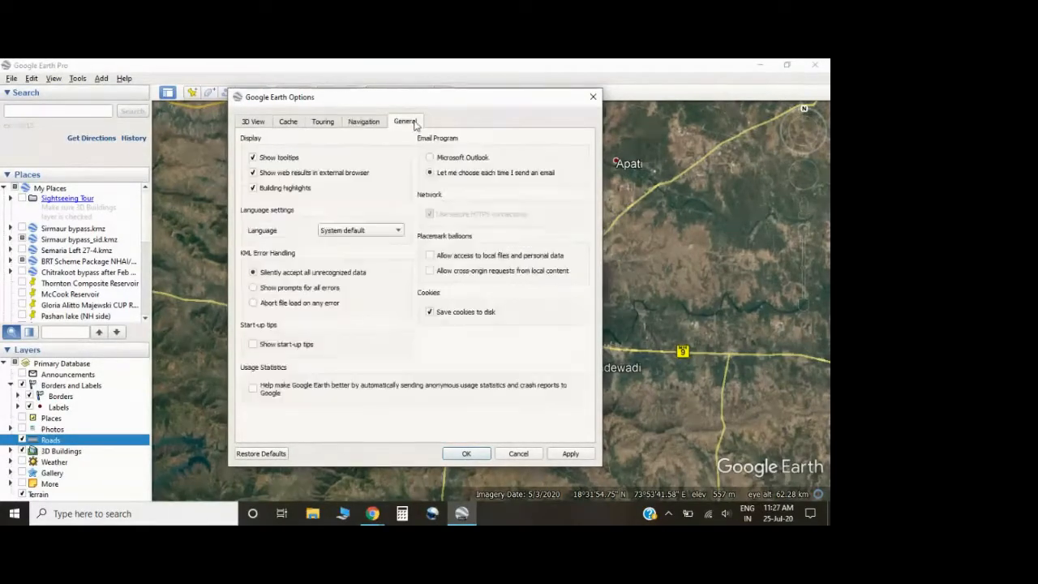
left_click(254, 123)
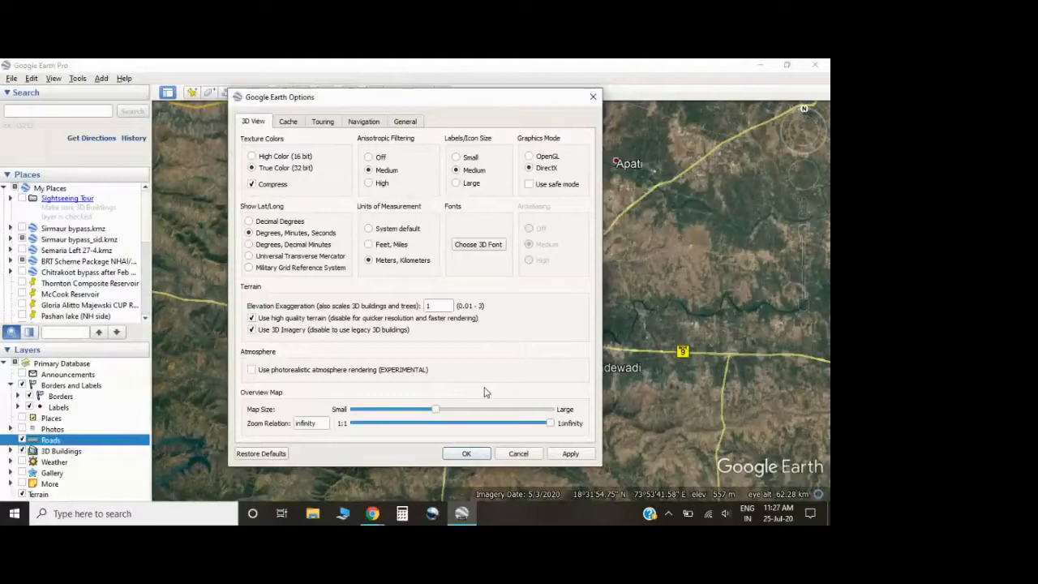
left_click(570, 455)
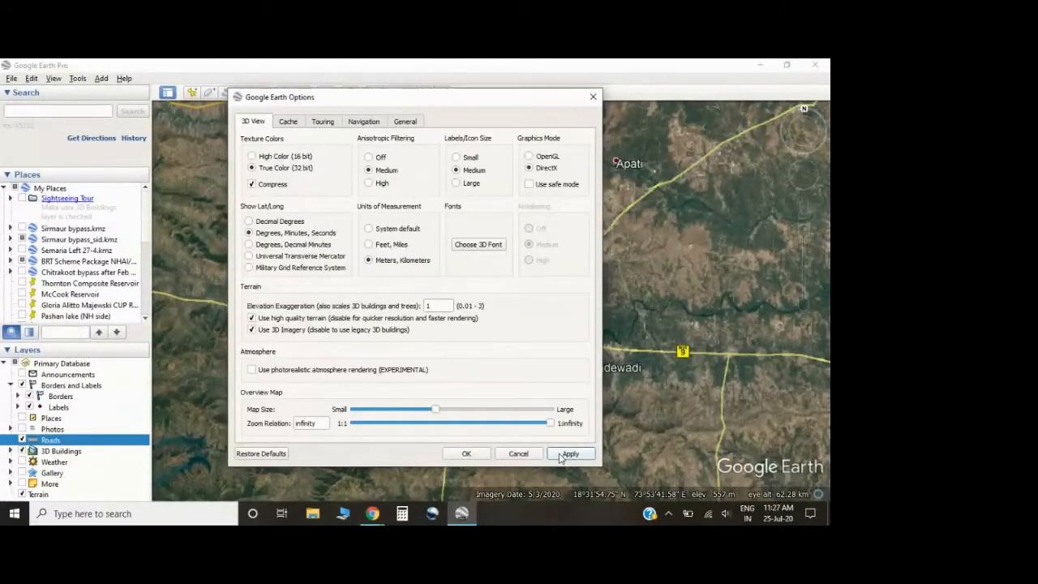
left_click(458, 457)
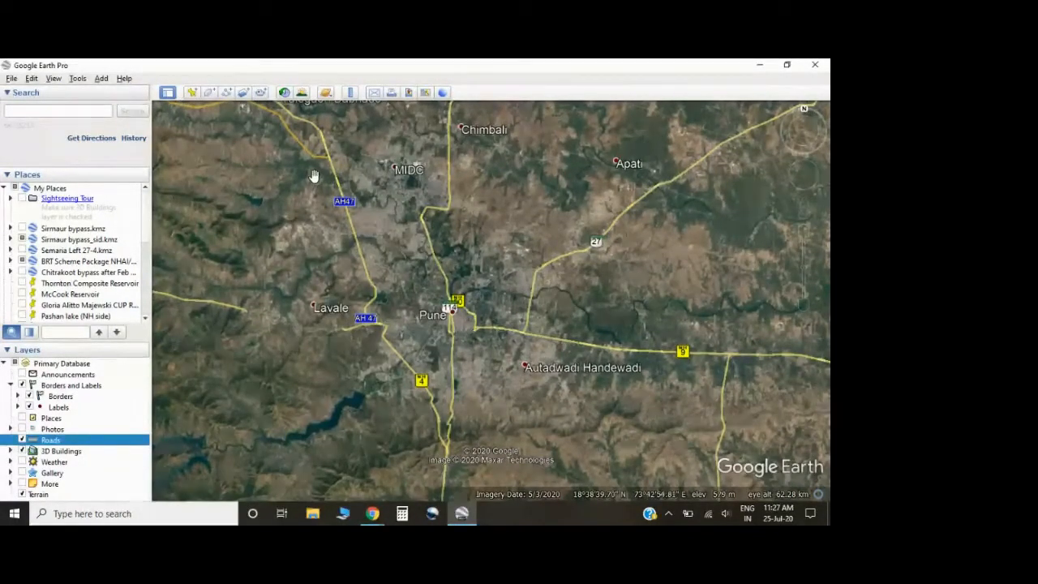
Collapse the My Places folder and highlight Temporary Places and My Places in turn
left_click_drag(394, 302, 469, 305)
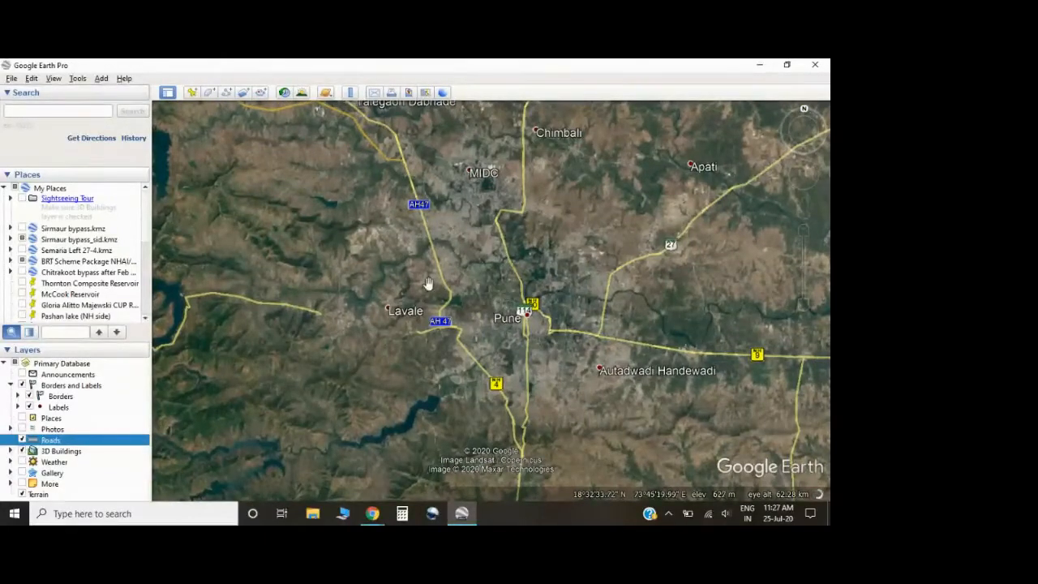
left_click(5, 189)
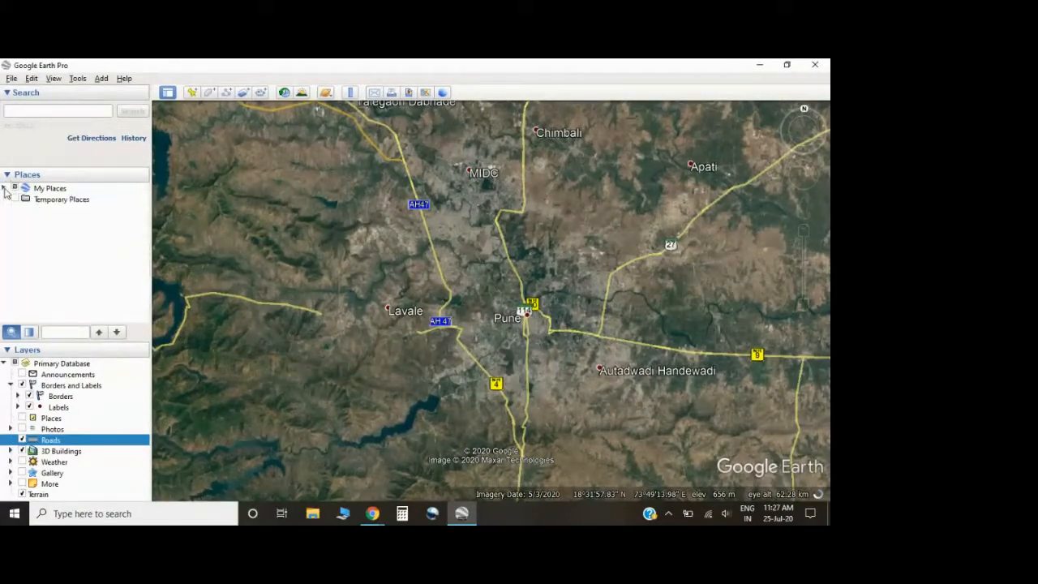
left_click(49, 200)
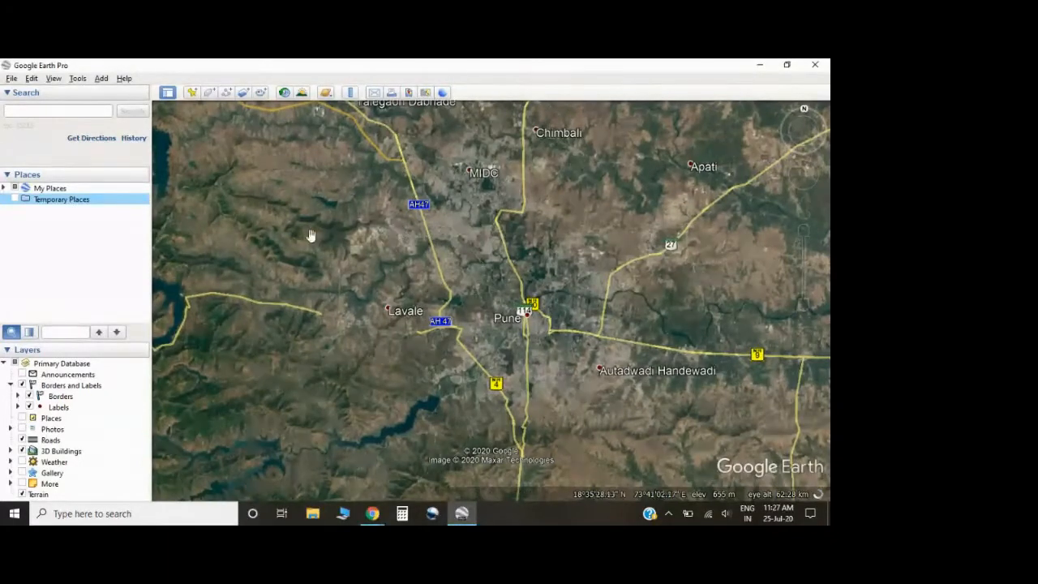
left_click(50, 188)
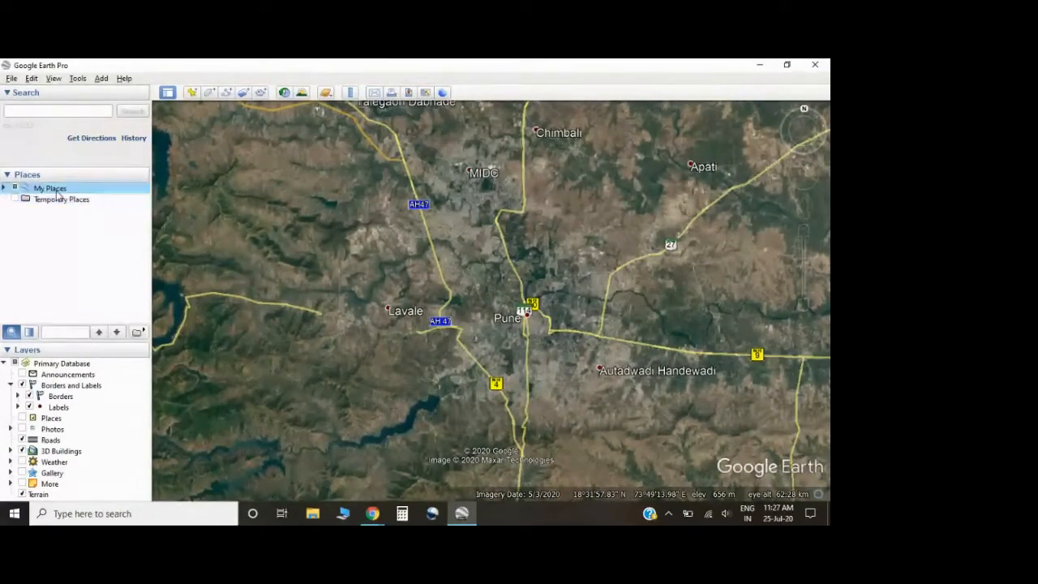
Expand My Places to browse its saved items, collapse it again and select the Temporary Places folder
left_click(4, 188)
scroll(70, 235, "down", 3)
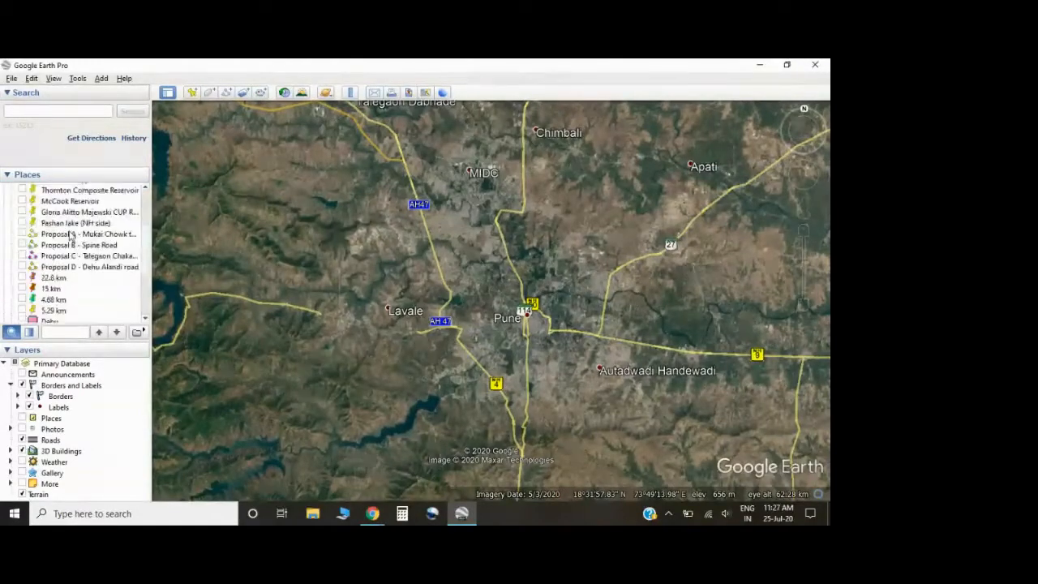
scroll(69, 292, "up", 5)
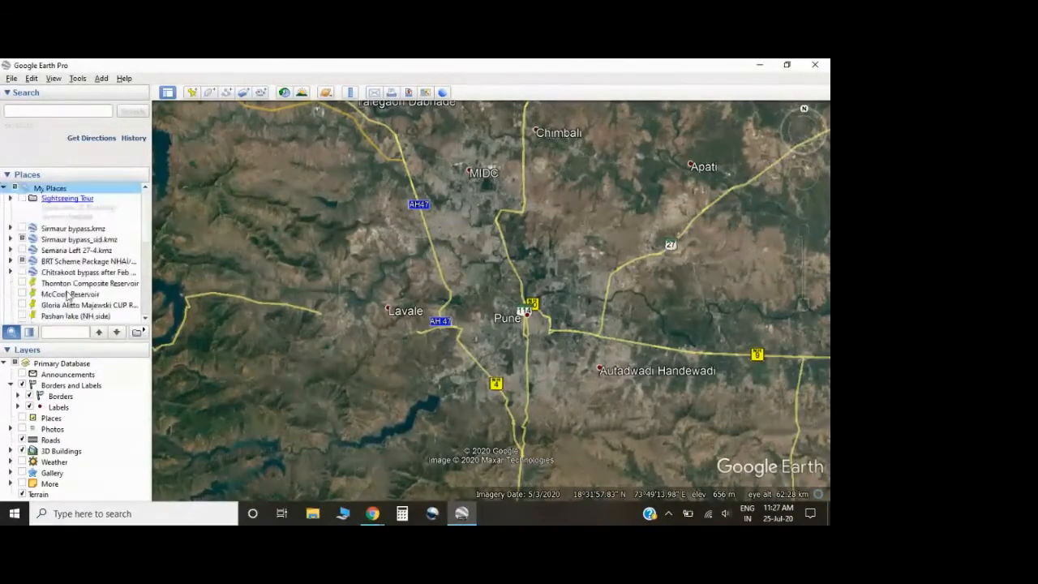
left_click(3, 188)
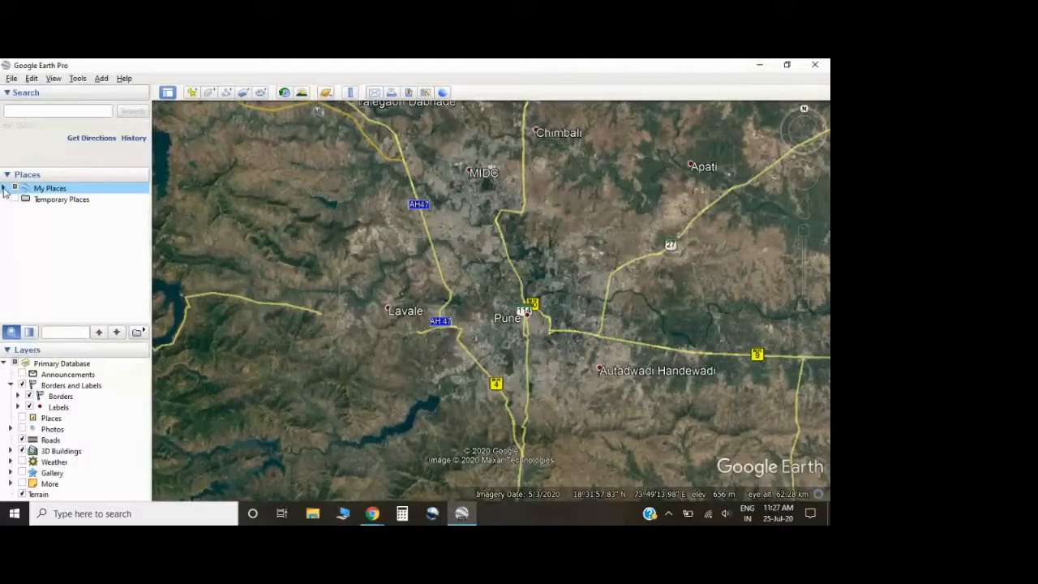
left_click(58, 205)
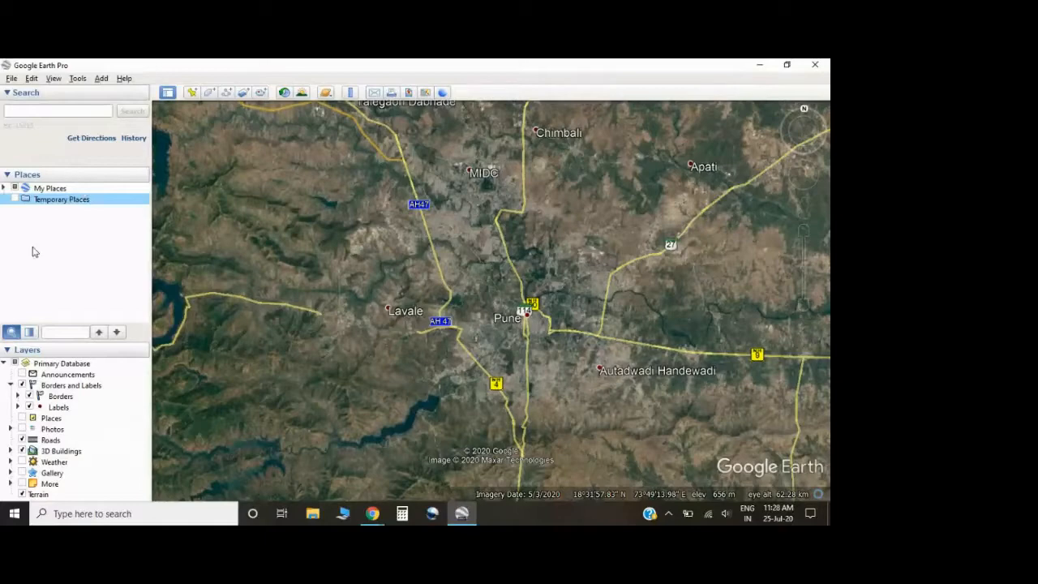
Hide the sidebar to enlarge the map and show the sidebar again
left_click(167, 92)
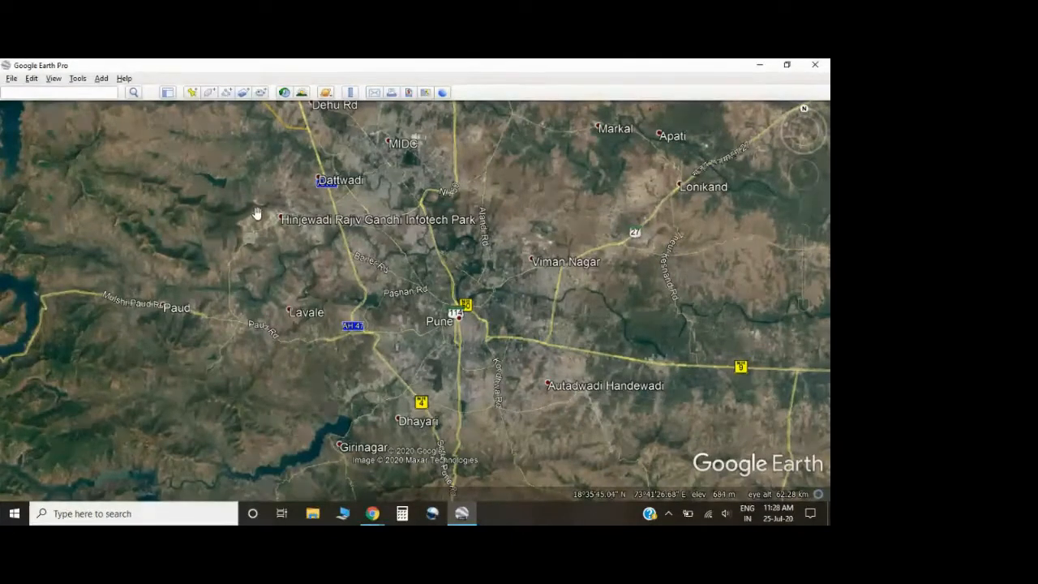
left_click(168, 93)
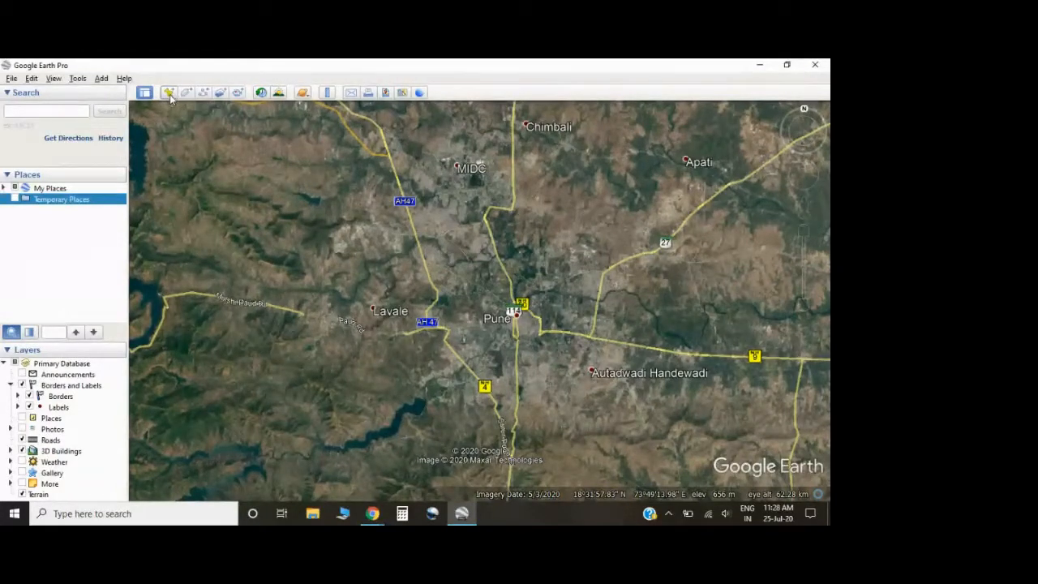
Start a new placemark and move its pin to the hilly area between Pashan and Kothrud
left_click(168, 92)
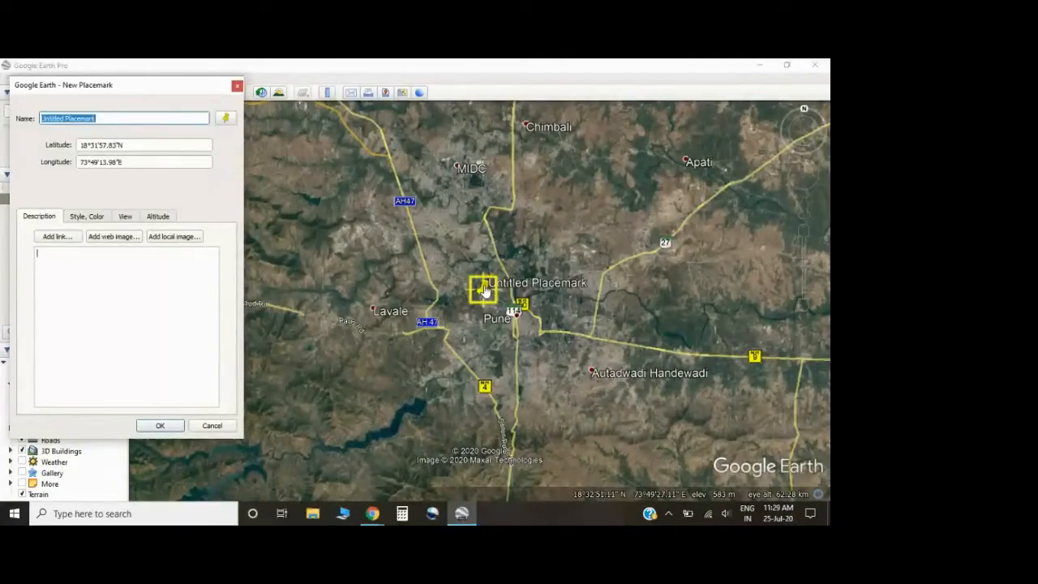
left_click(238, 86)
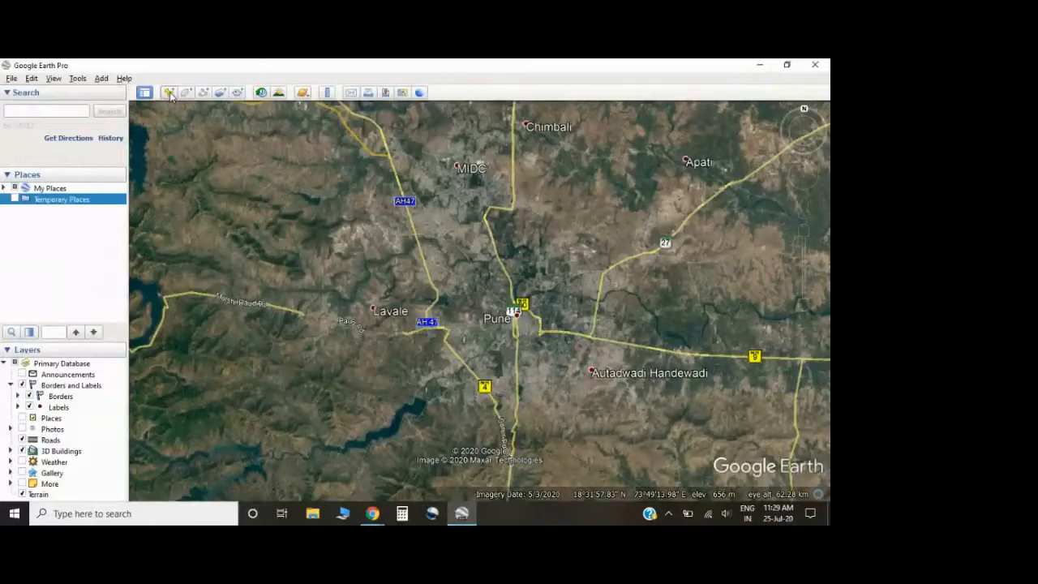
left_click(168, 92)
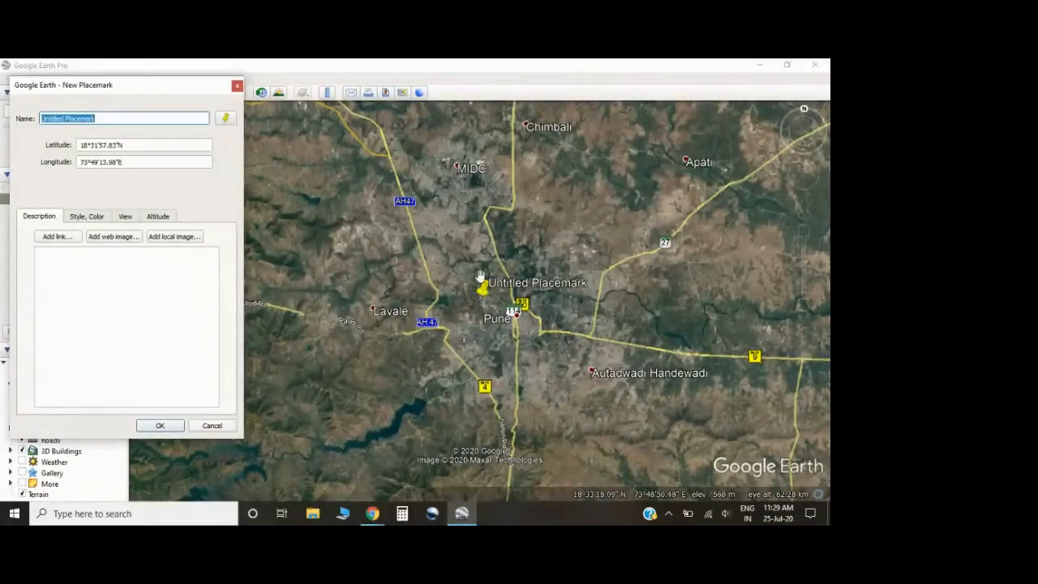
left_click_drag(486, 298, 443, 373)
scroll(447, 326, "up", 5)
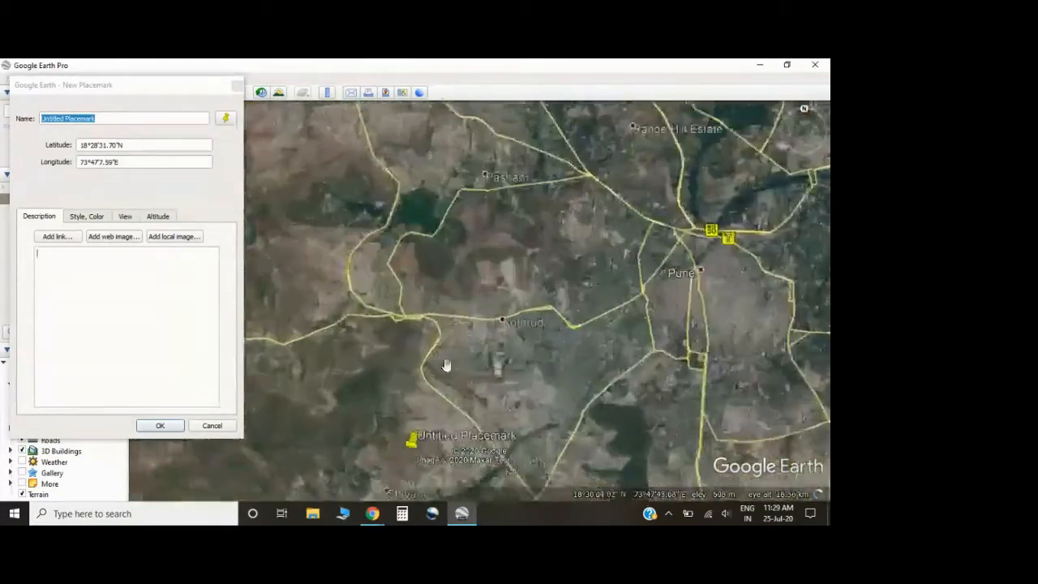
left_click_drag(423, 445, 435, 258)
scroll(473, 273, "up", 3)
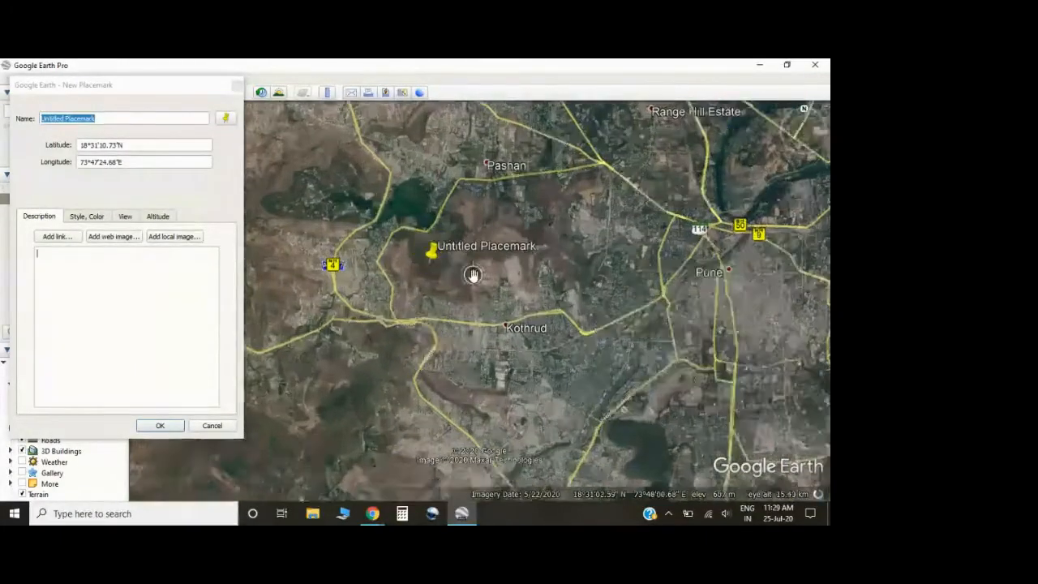
Move the unsaved placemark north past the Hinjewadi Wakad road area to a spot just beside Pimpri-Chinchwad
left_click_drag(492, 203, 480, 229)
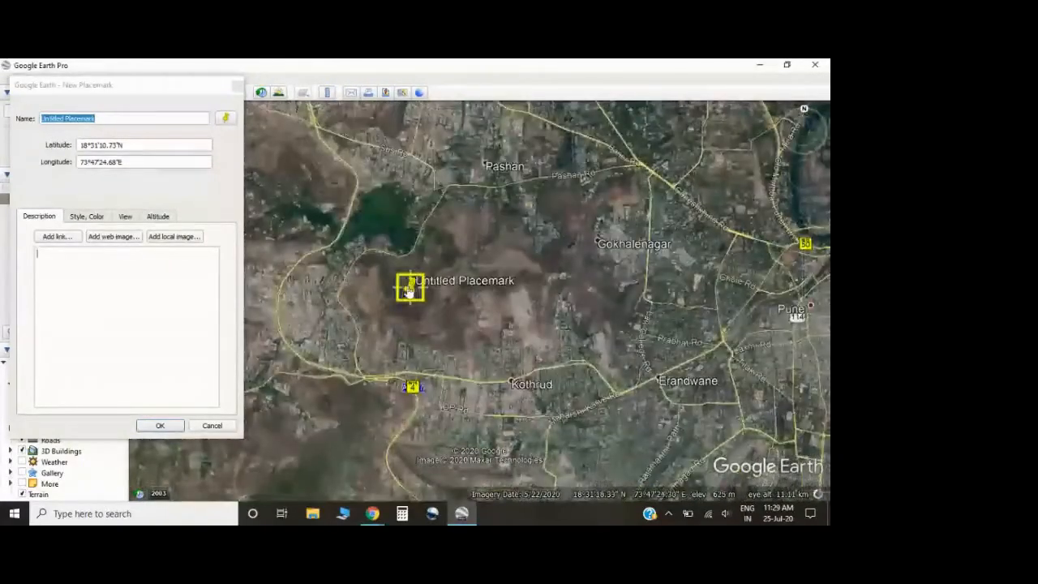
left_click_drag(411, 286, 296, 208)
left_click_drag(406, 197, 569, 430)
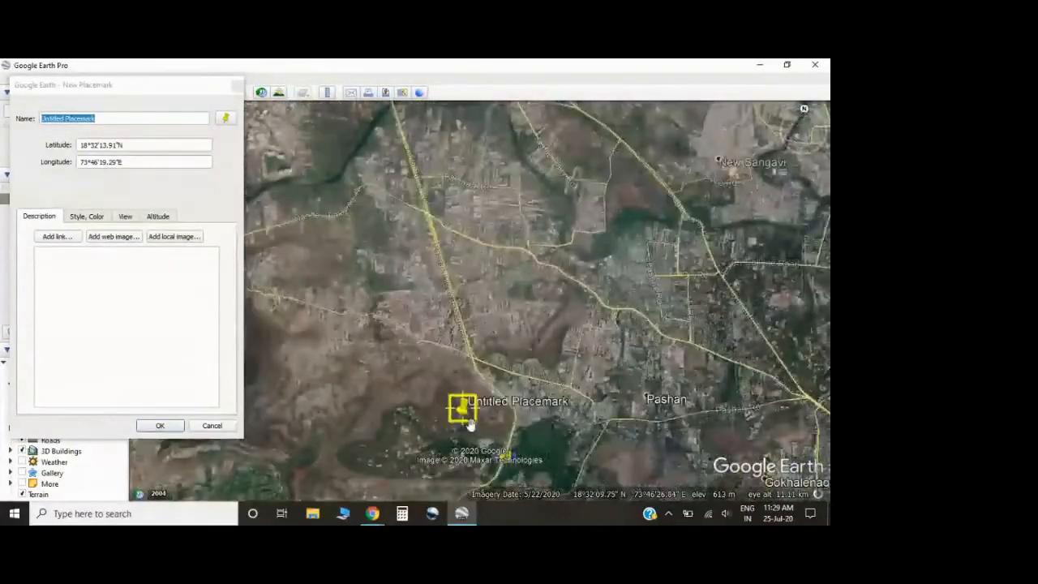
left_click_drag(470, 424, 468, 449)
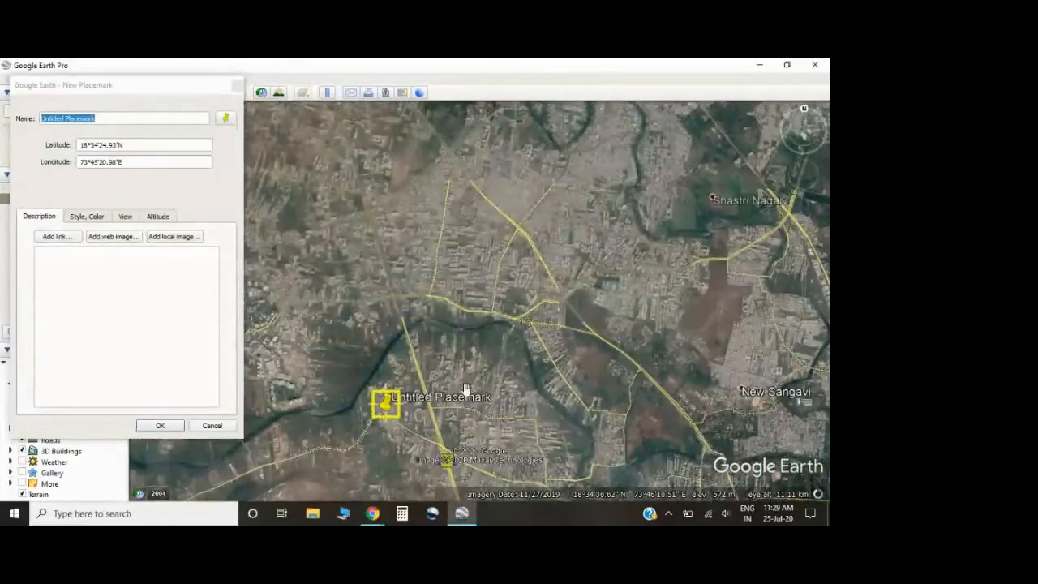
scroll(466, 390, "down", 3)
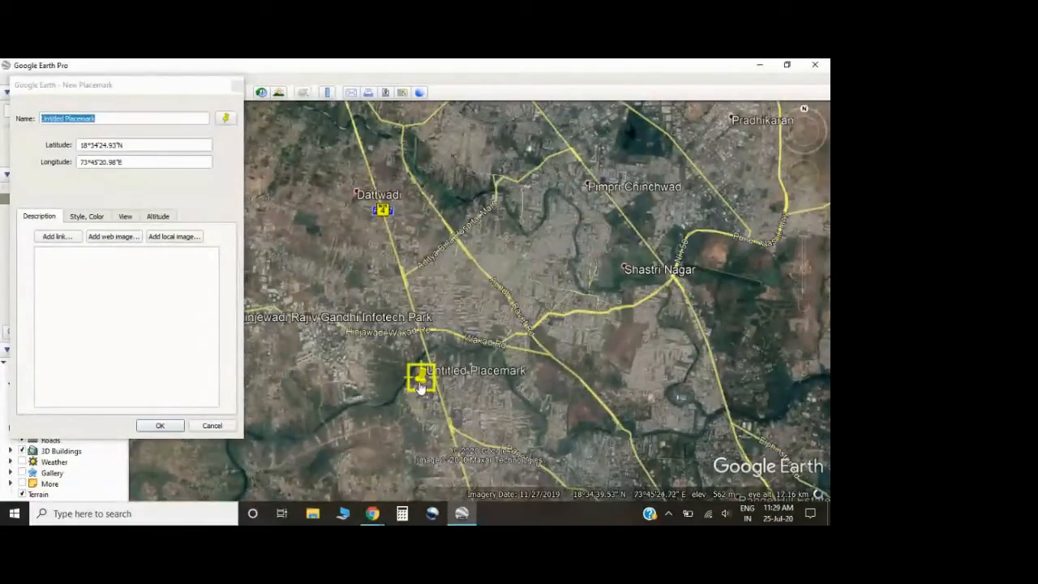
left_click_drag(420, 388, 519, 402)
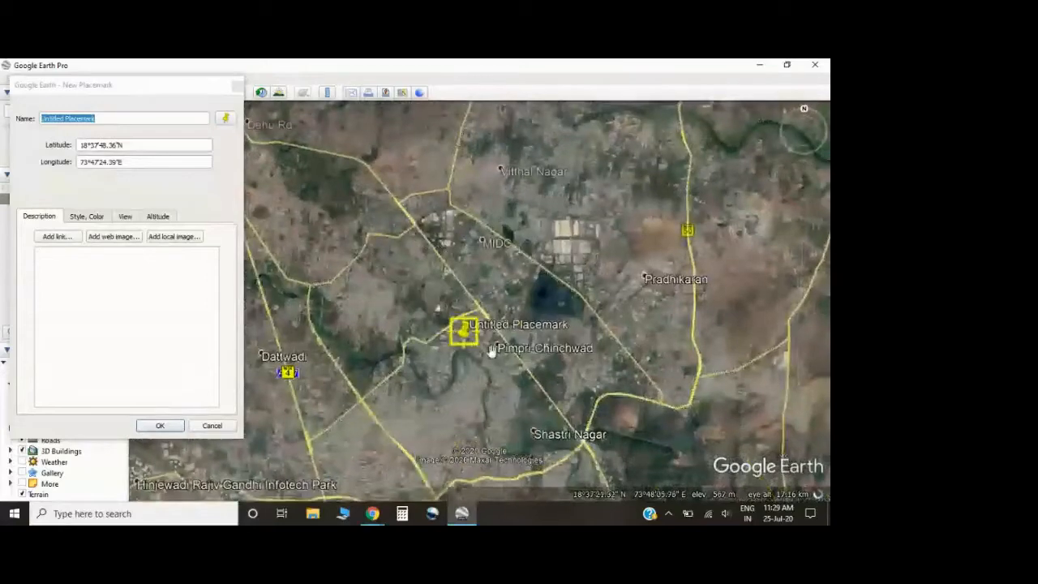
Move the placemark from Pimpri-Chinchwad past Chinchwad Gaon to the open land northwest of Sector No. 30
left_click_drag(451, 389, 554, 324)
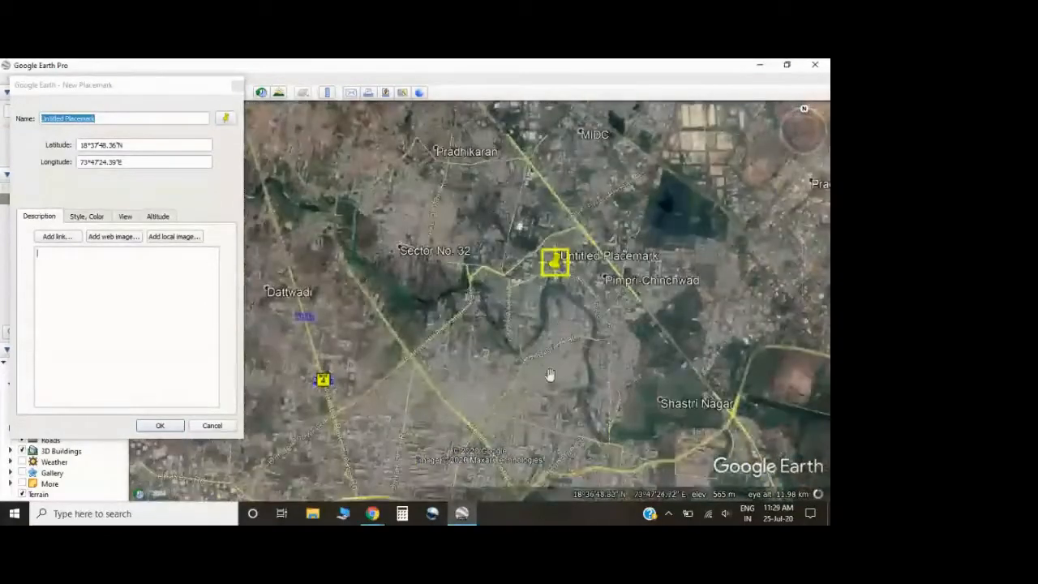
left_click_drag(550, 375, 474, 268)
scroll(485, 266, "up", 3)
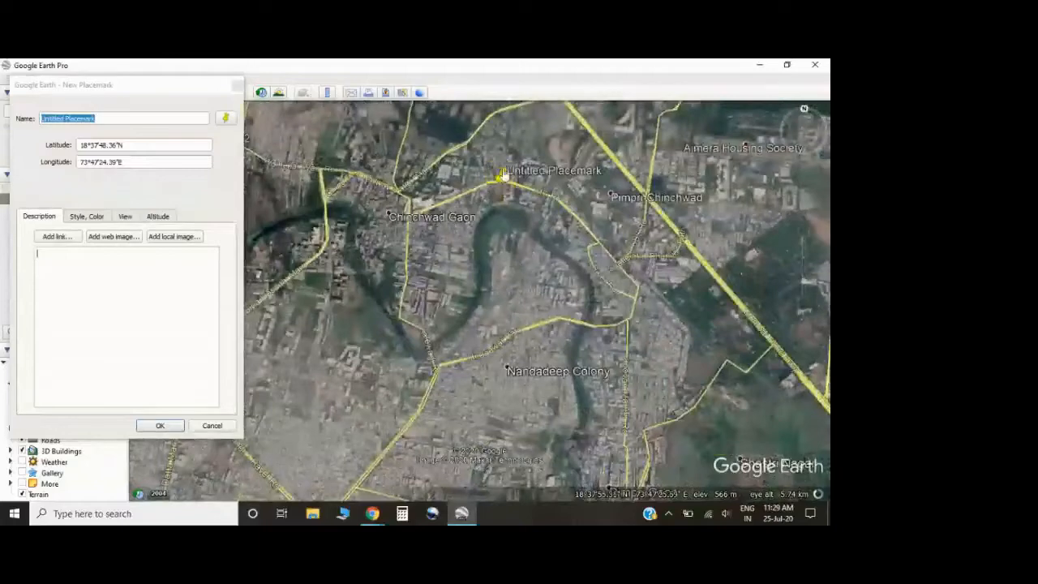
left_click_drag(504, 176, 354, 286)
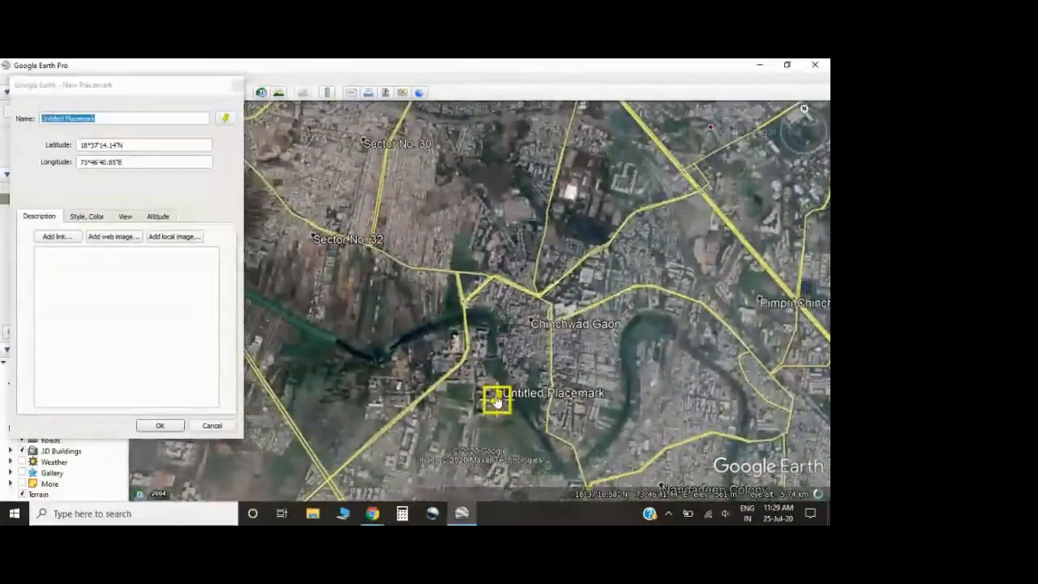
left_click_drag(497, 401, 313, 168)
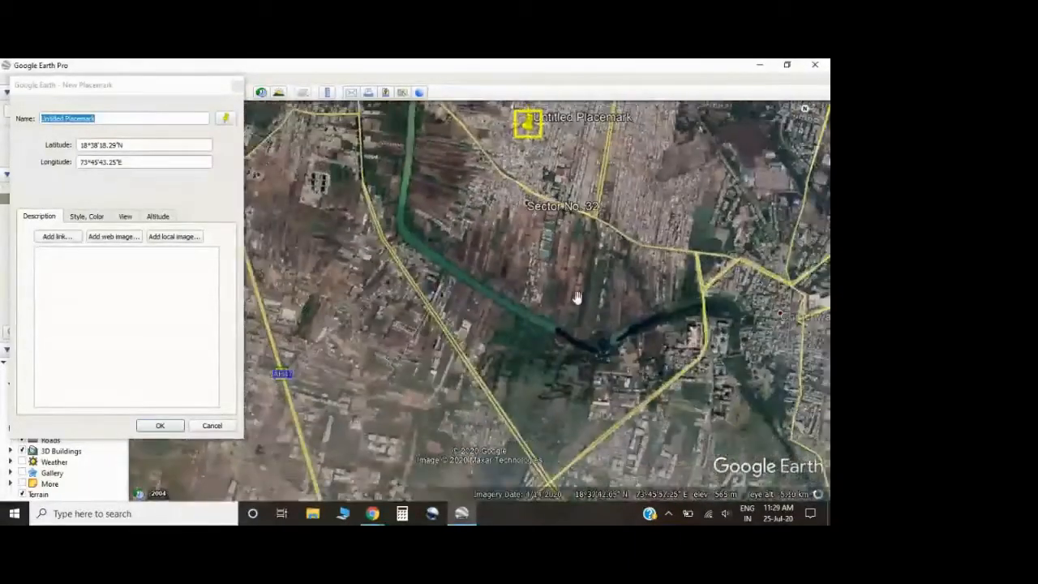
left_click_drag(576, 298, 475, 278)
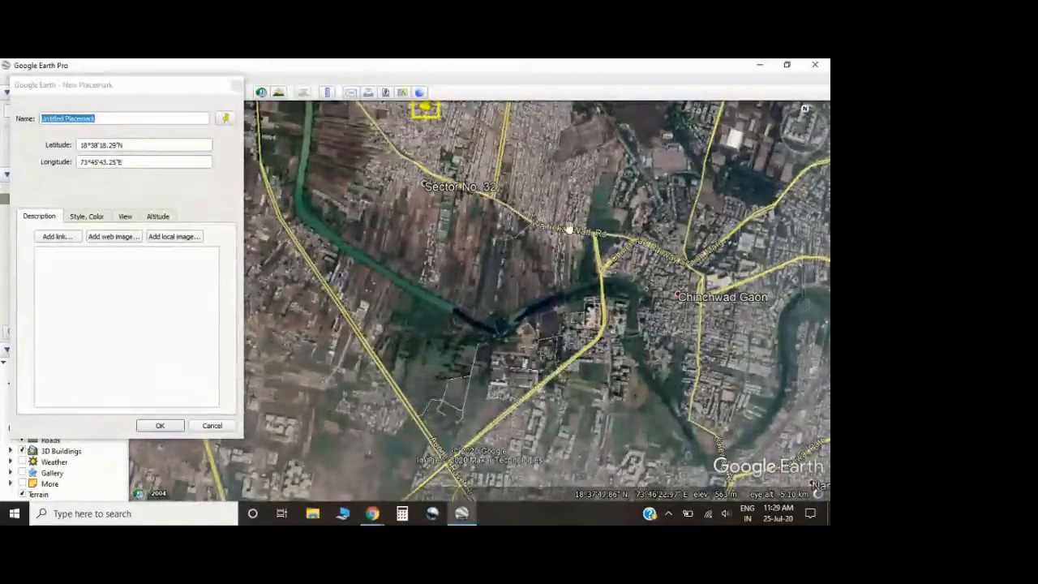
left_click_drag(569, 228, 619, 418)
left_click_drag(476, 298, 405, 135)
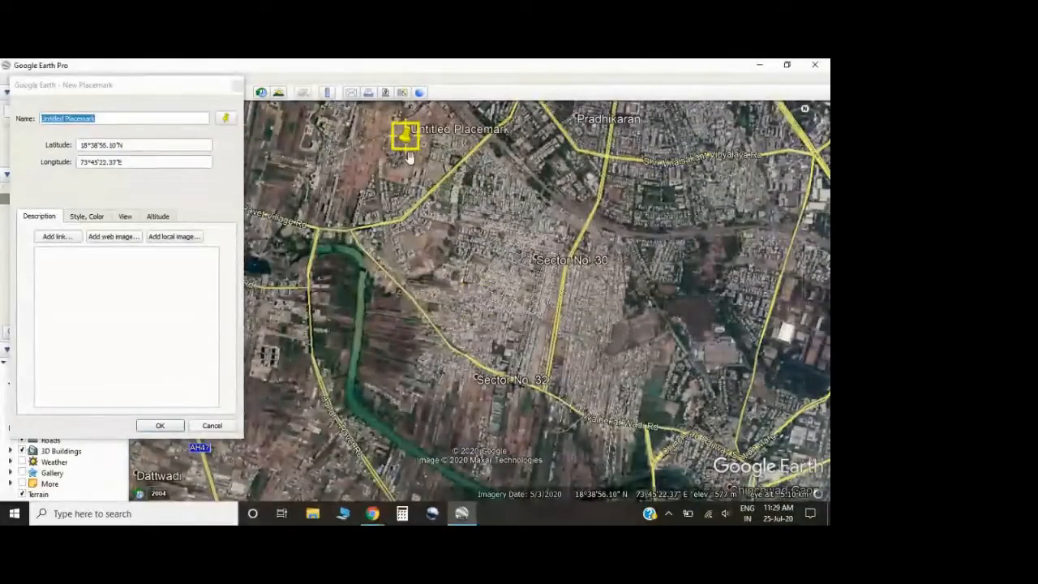
Position the placemark on the green sports field in Sector No. 26, at about 18°39'6.66"N, 73°45'43.03"E
scroll(563, 352, "up", 2)
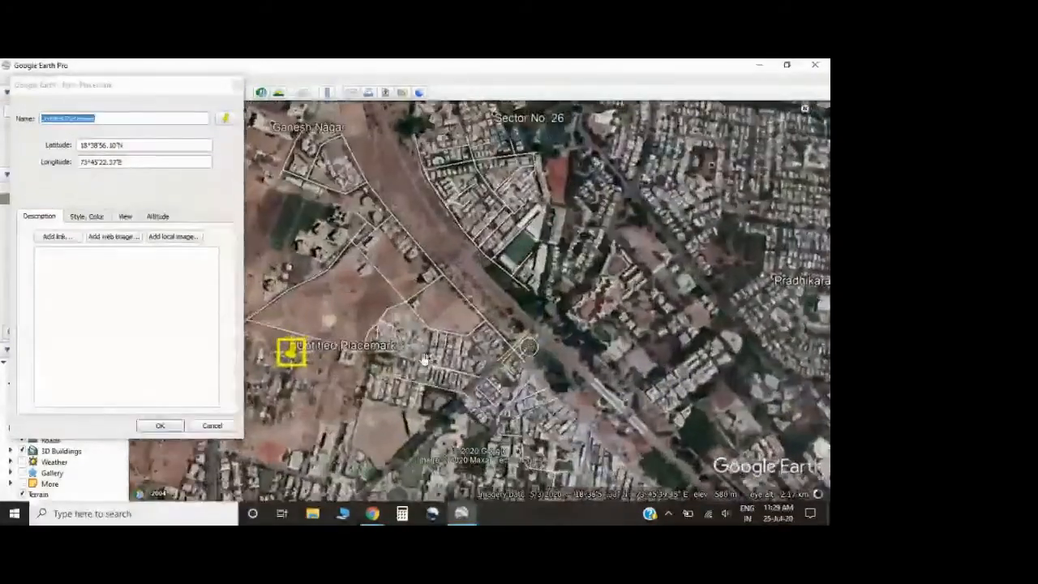
left_click_drag(333, 350, 474, 258)
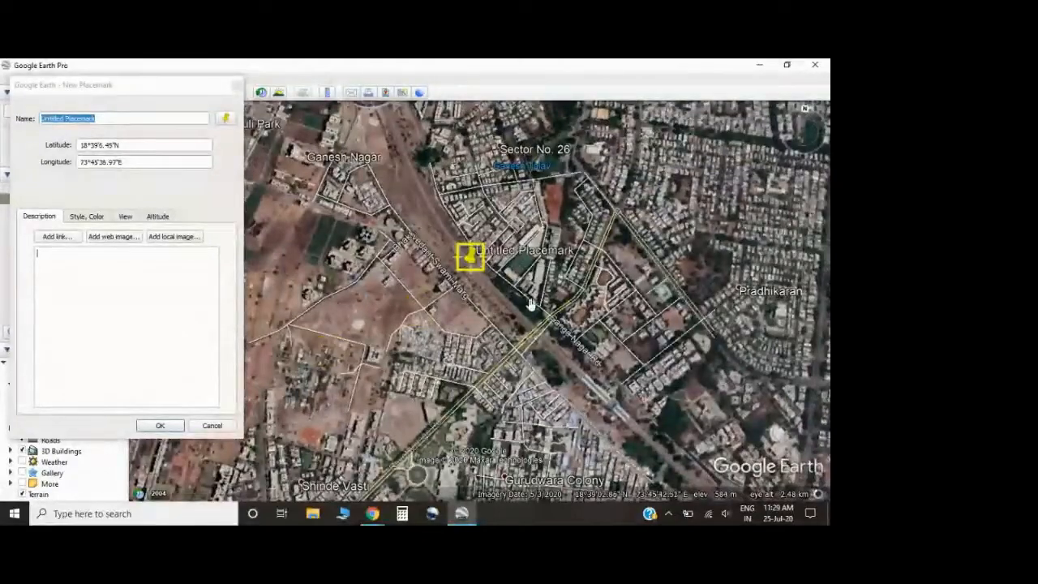
scroll(531, 304, "up", 2)
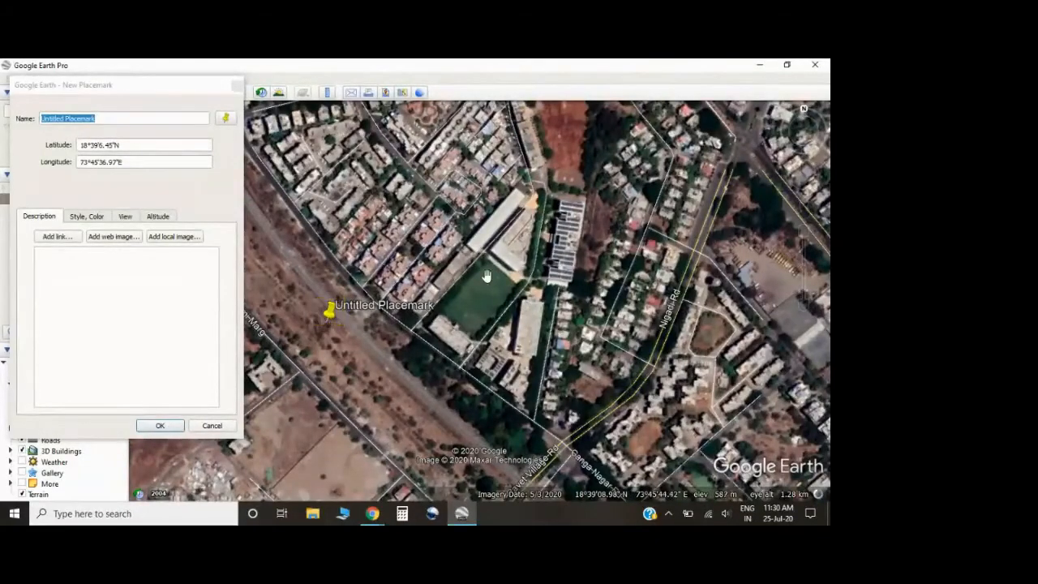
left_click_drag(326, 319, 485, 325)
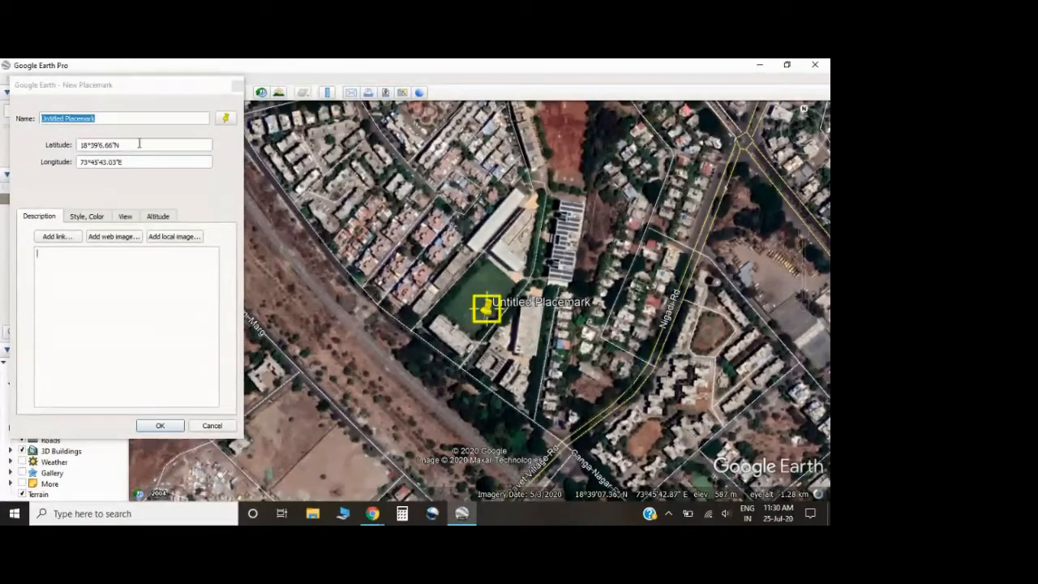
Name the placemark PCCOE and nudge its pin to 18°39'6.64"N, 73°45'43.15"E
left_click(37, 119)
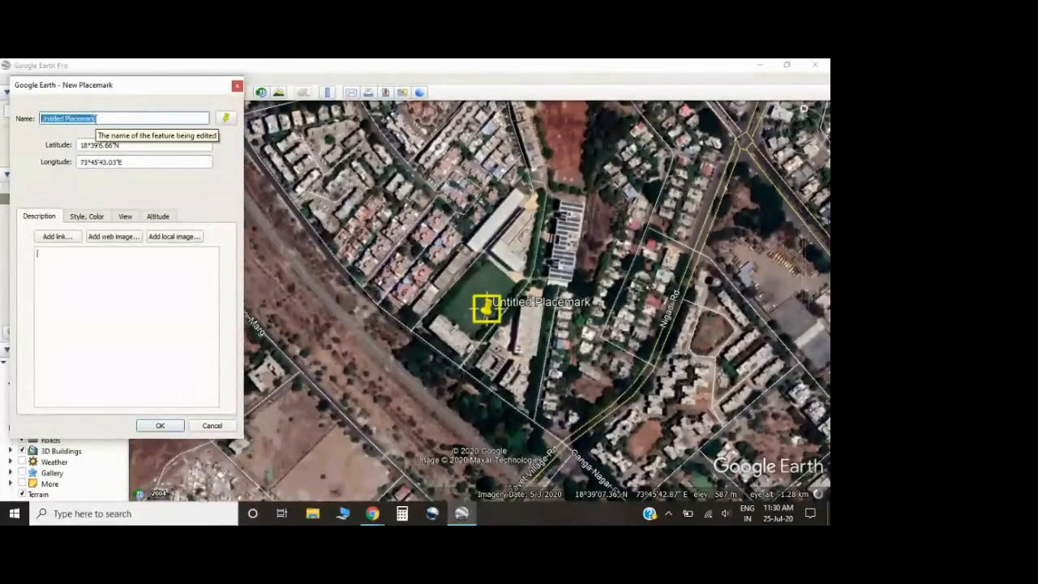
type("PCCO")
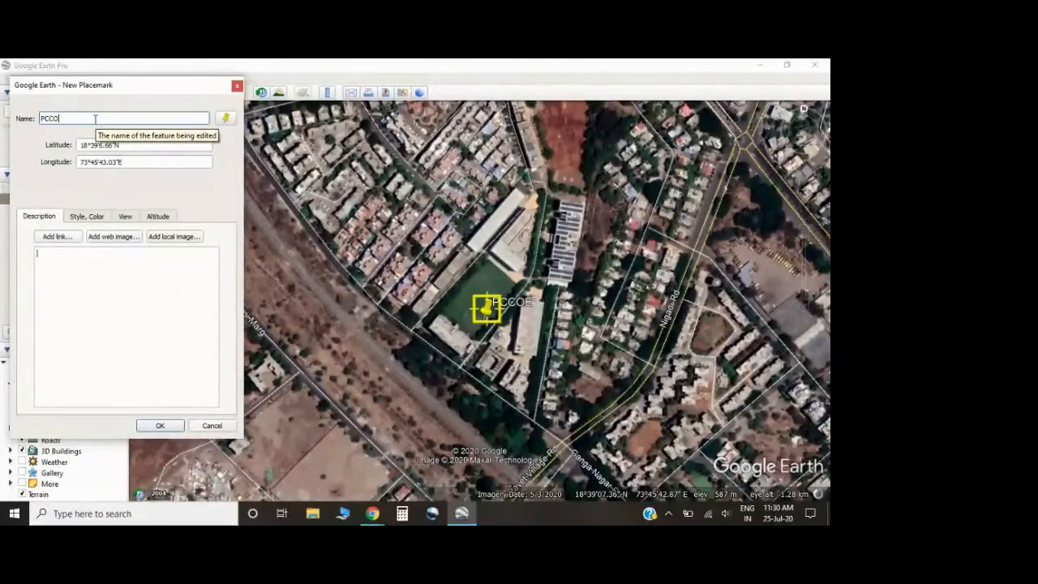
type("E")
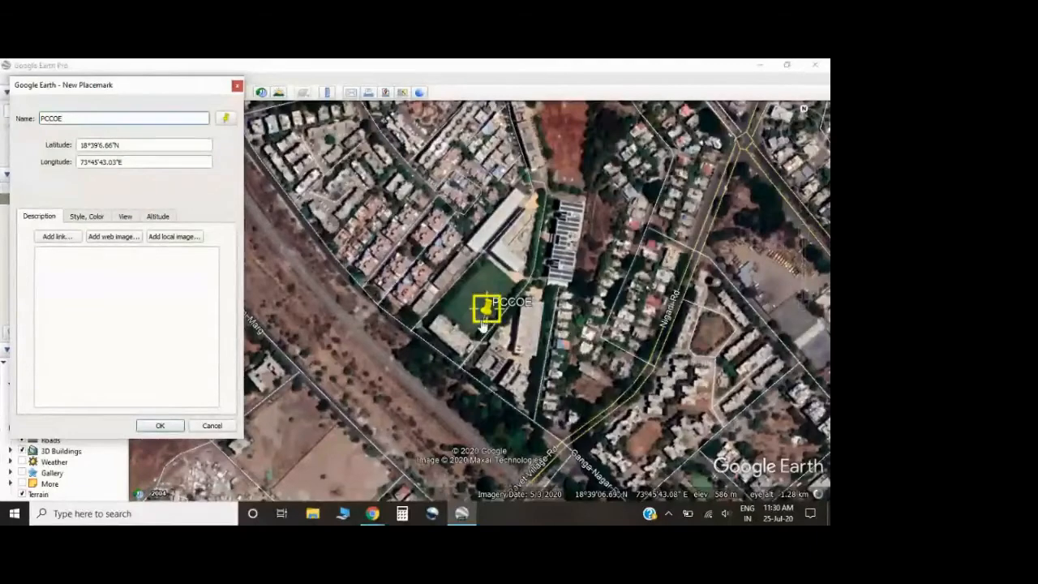
mouse_move(482, 325)
left_mouse_down()
mouse_move(484, 292)
mouse_move(489, 326)
left_mouse_up()
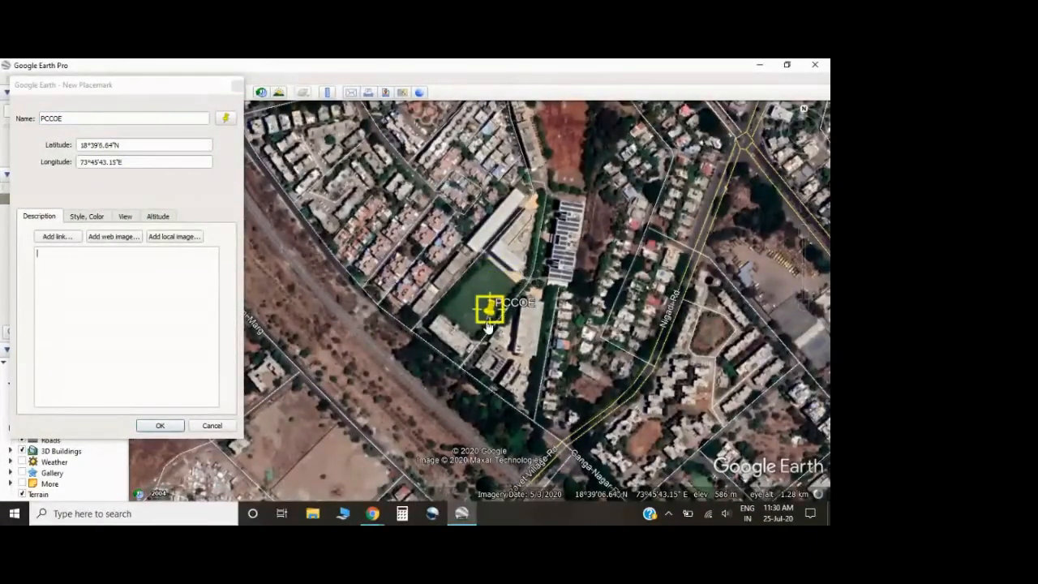
Add the description "My College" to the placemark and colour its icon red
left_click(66, 258)
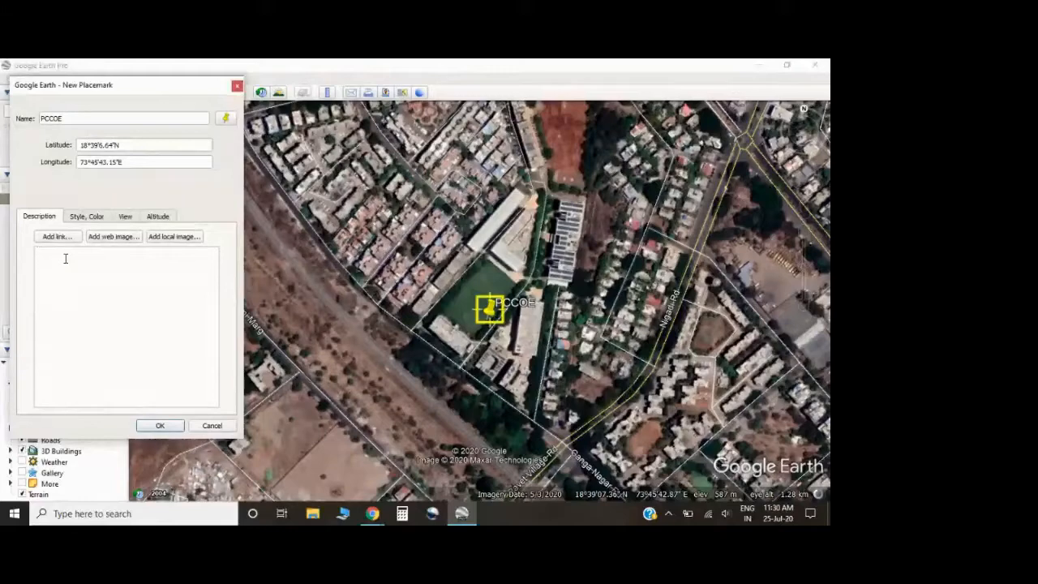
type("My College")
left_click(87, 216)
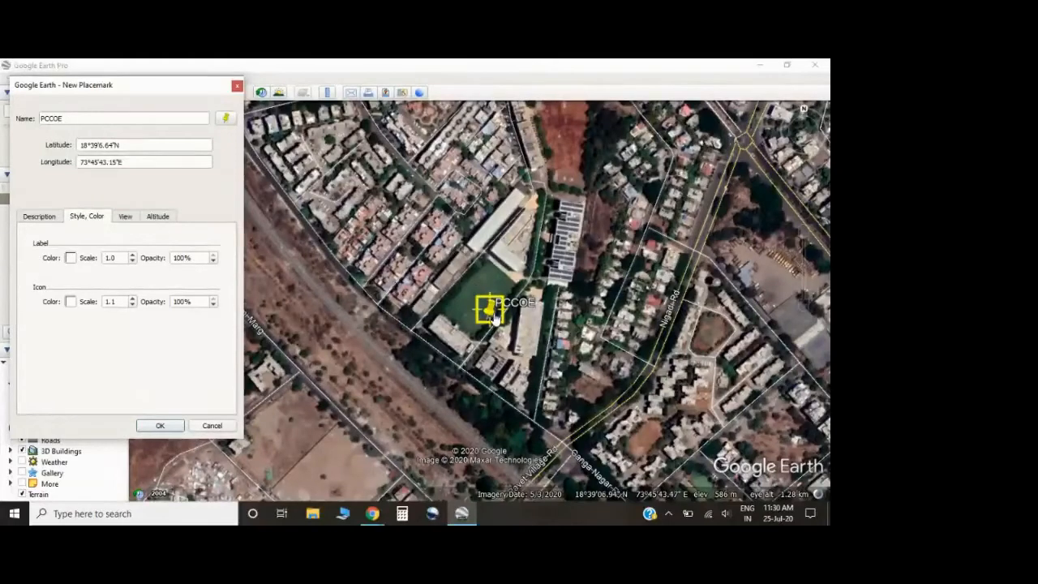
left_click(70, 301)
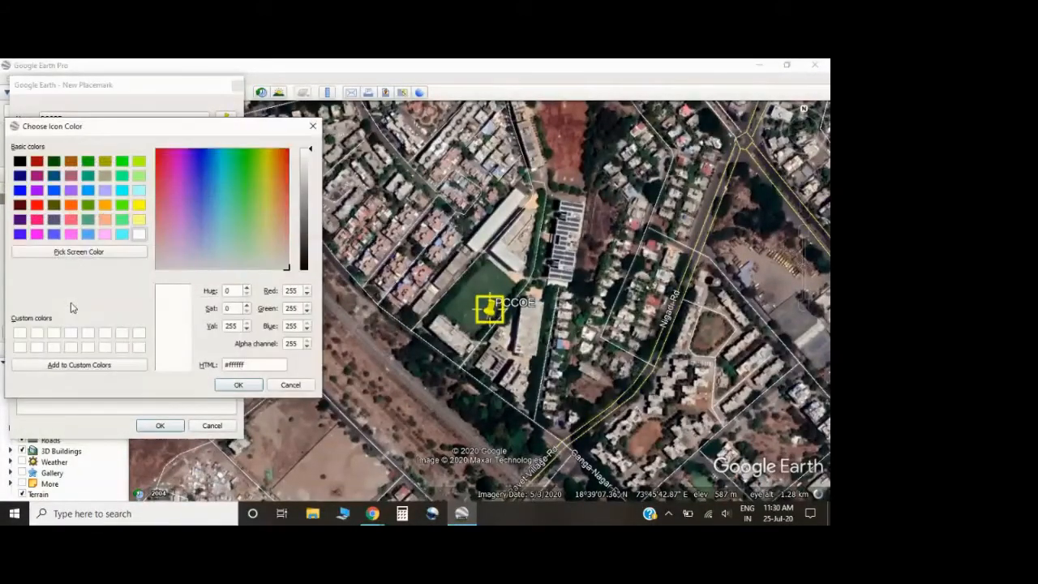
left_click(37, 205)
left_click(238, 385)
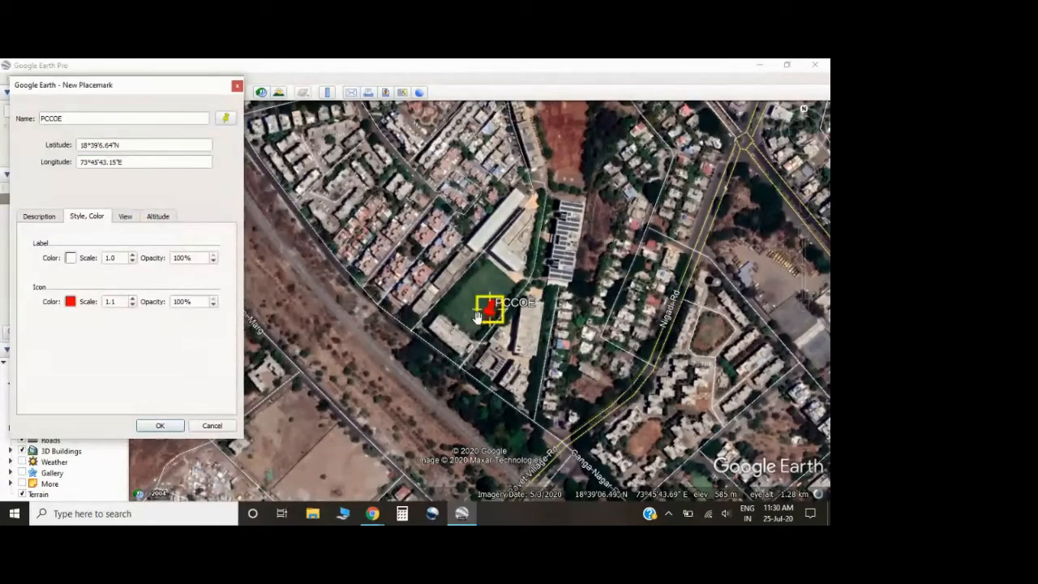
Try a larger scale for the placemark's icon and return it to 1.1
left_click(132, 298)
left_click(131, 297)
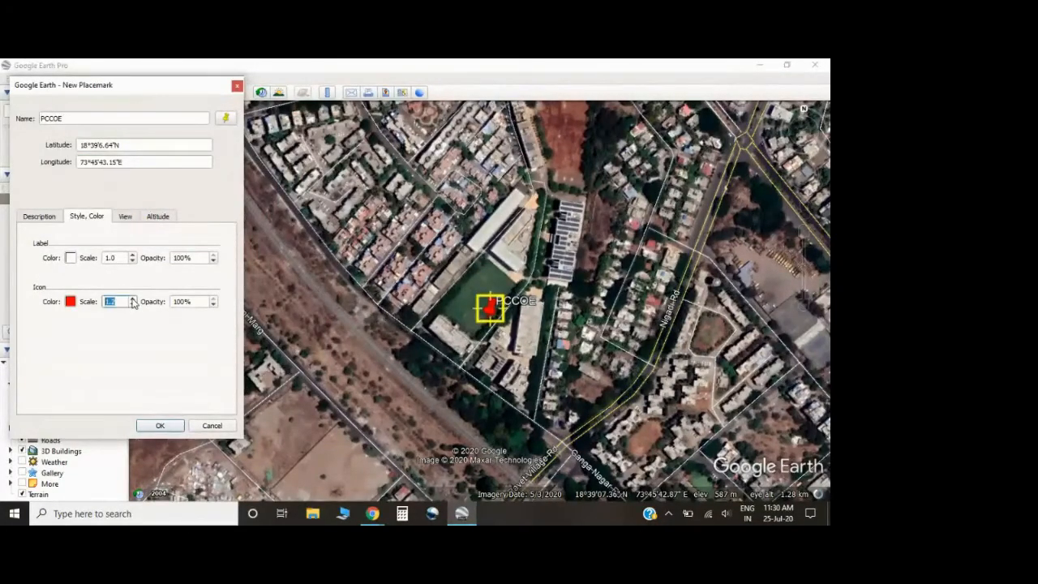
left_click(131, 297)
left_click(132, 298)
left_click(131, 298)
left_click(131, 298)
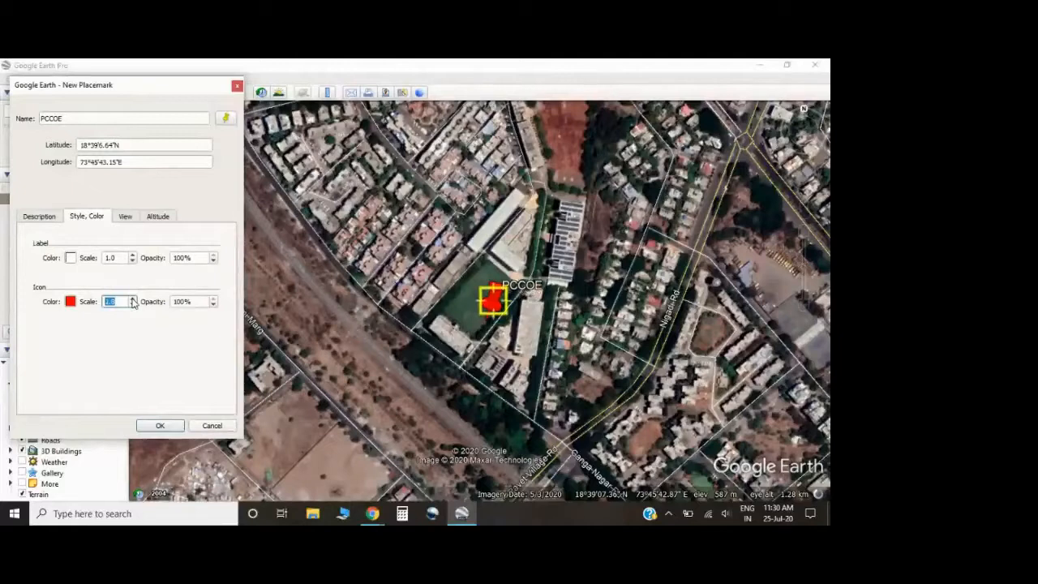
left_click(132, 298)
left_click(131, 298)
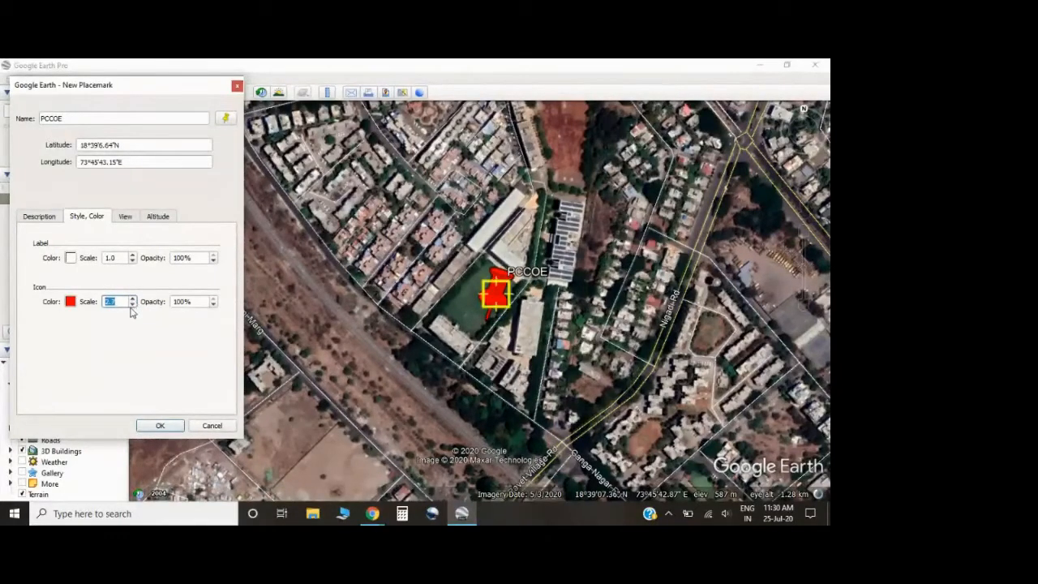
left_click(133, 306)
left_click(133, 306)
left_click(133, 306)
left_click(133, 306)
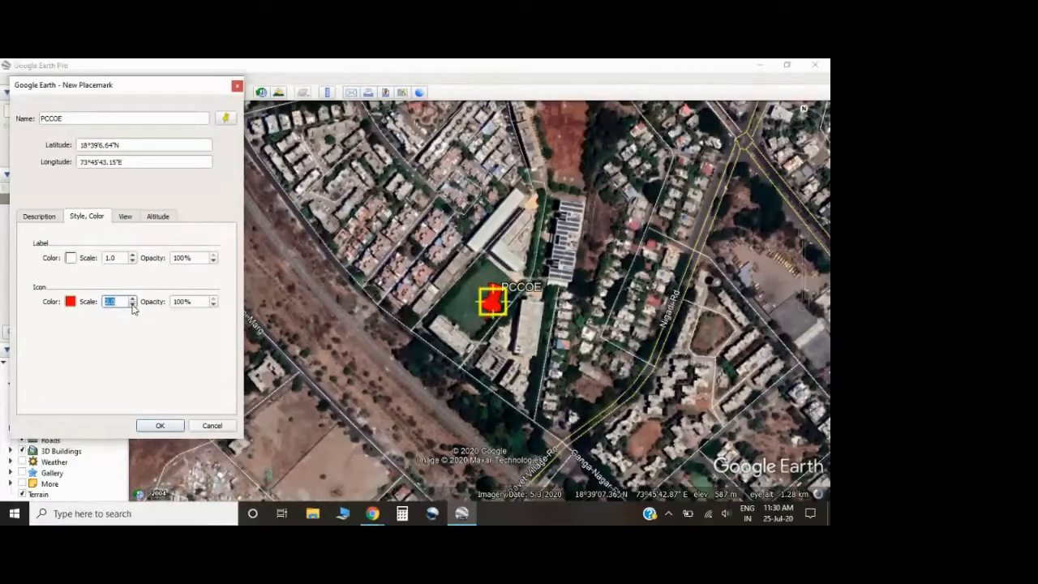
left_click(133, 306)
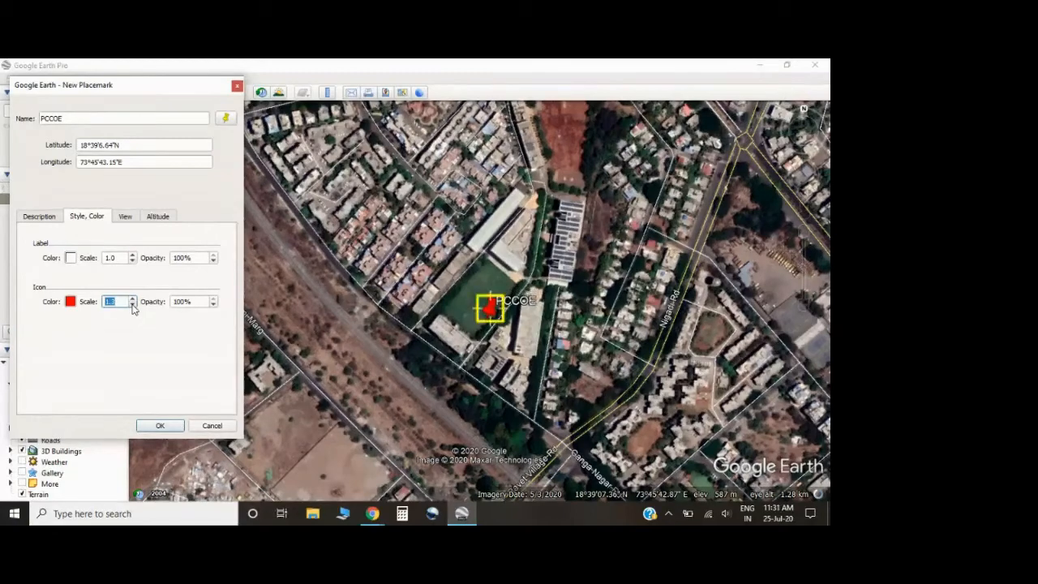
Try the placemark's icon at 50% opacity and restore it to full opacity
left_click(213, 304)
left_click(213, 305)
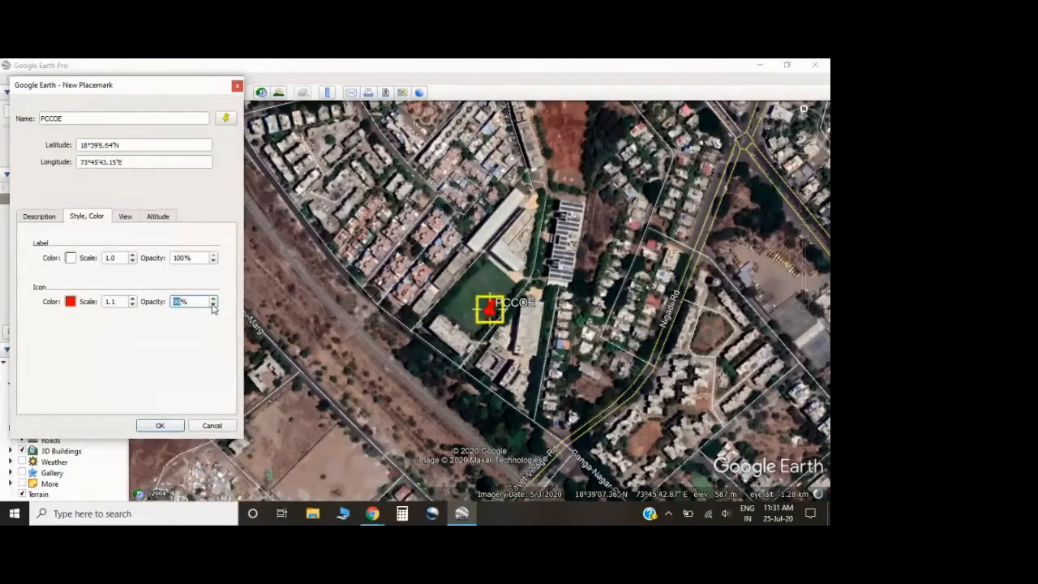
left_click(213, 305)
left_click(179, 303)
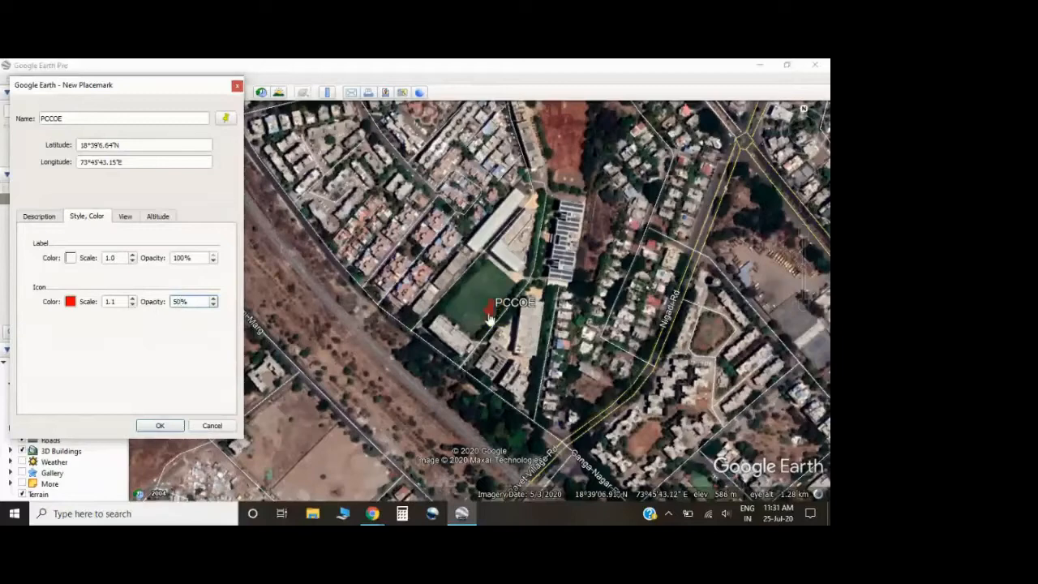
scroll(499, 316, "up", 2)
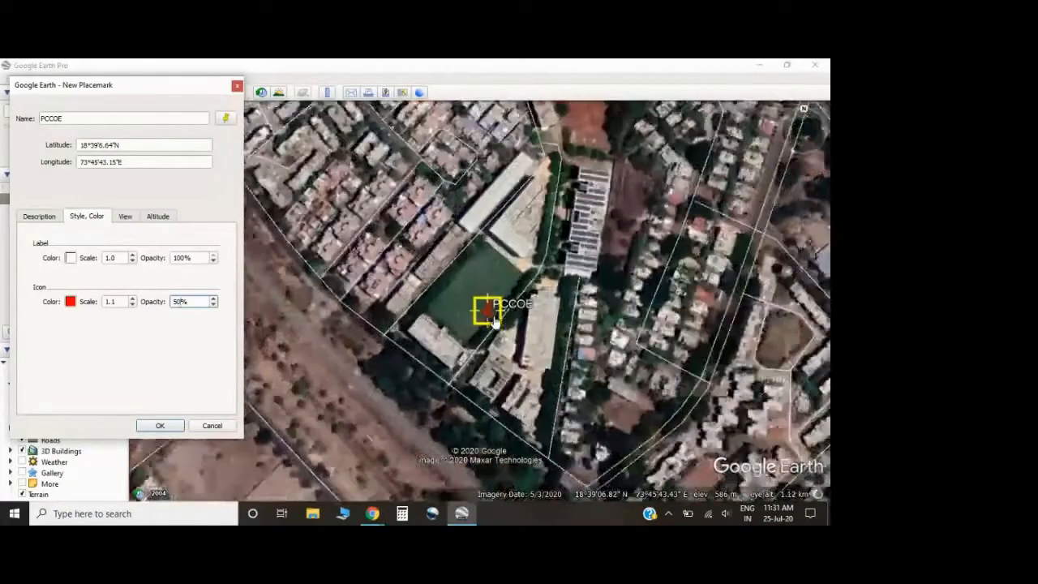
left_click_drag(197, 301, 113, 302)
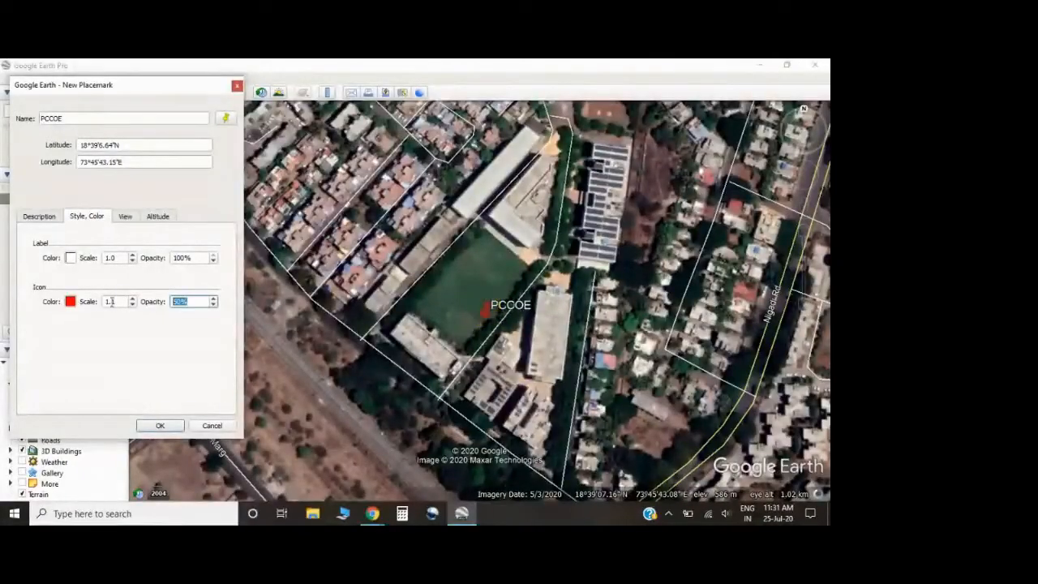
Review the placemark's view, altitude and description settings, and save the placemark
left_click(126, 217)
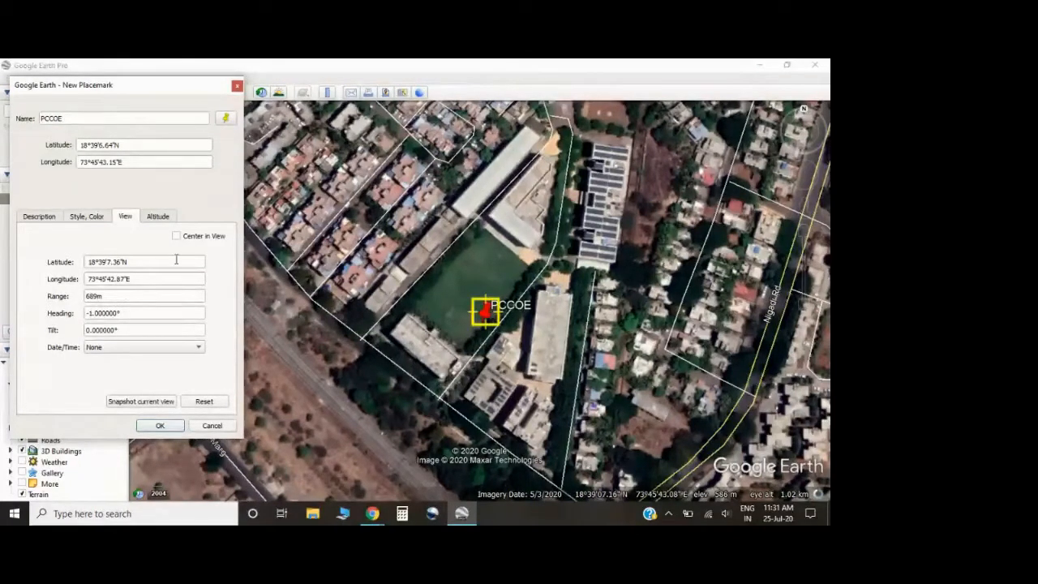
left_click(162, 217)
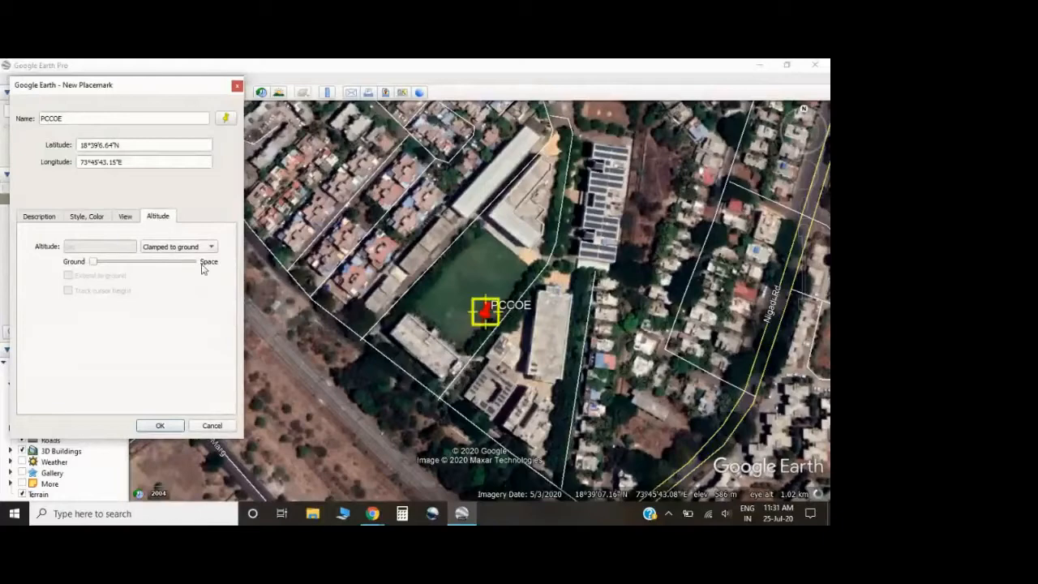
left_click(45, 219)
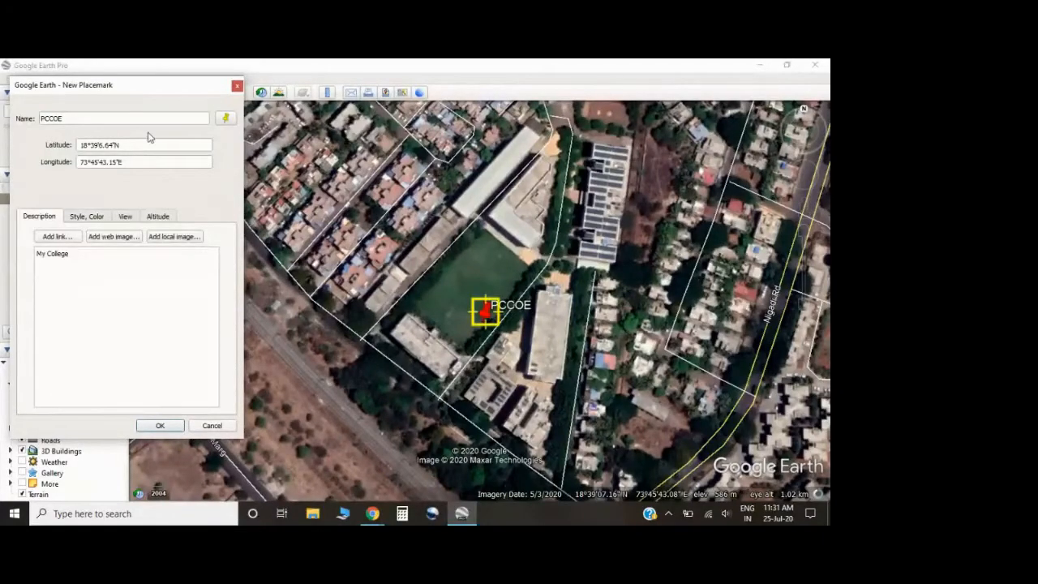
left_click(160, 425)
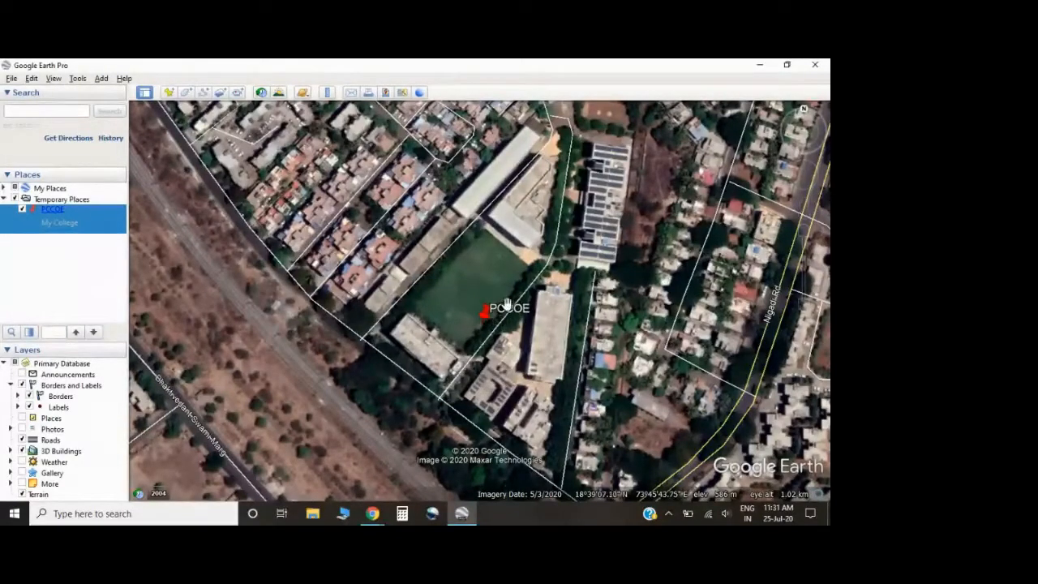
View the saved PCCOE placemark's information balloon from Temporary Places and close it
left_click(58, 200)
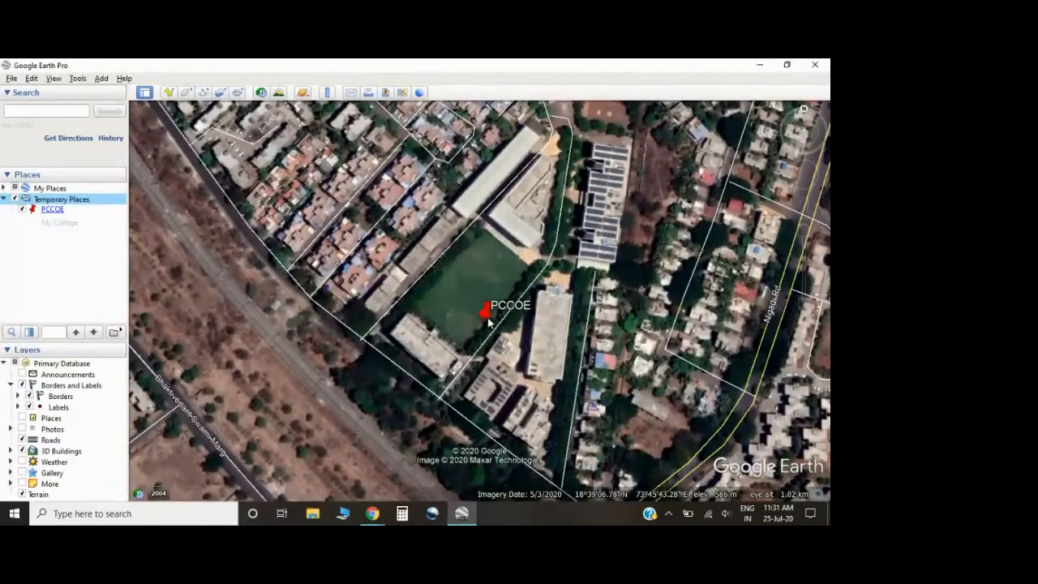
left_click(52, 211)
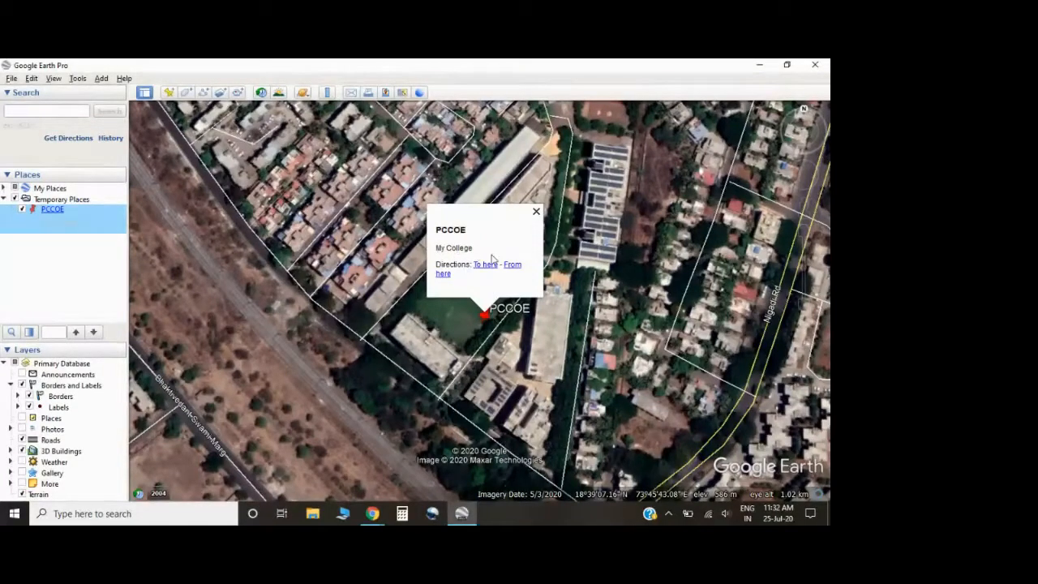
left_click(536, 212)
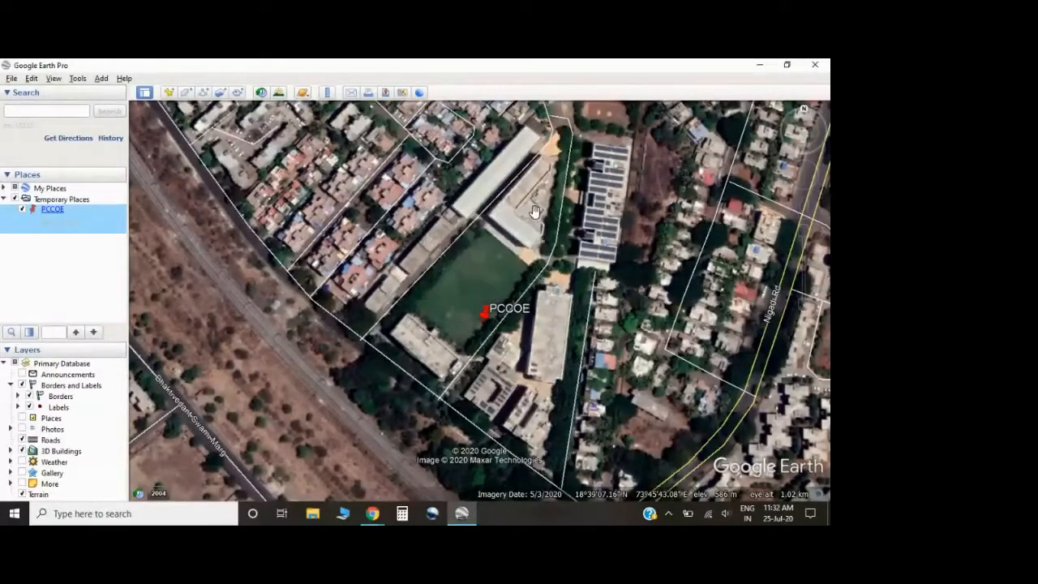
Start a new polygon and trace the PCCOE campus boundary freehand around the sports field and its surrounding buildings
left_click(187, 93)
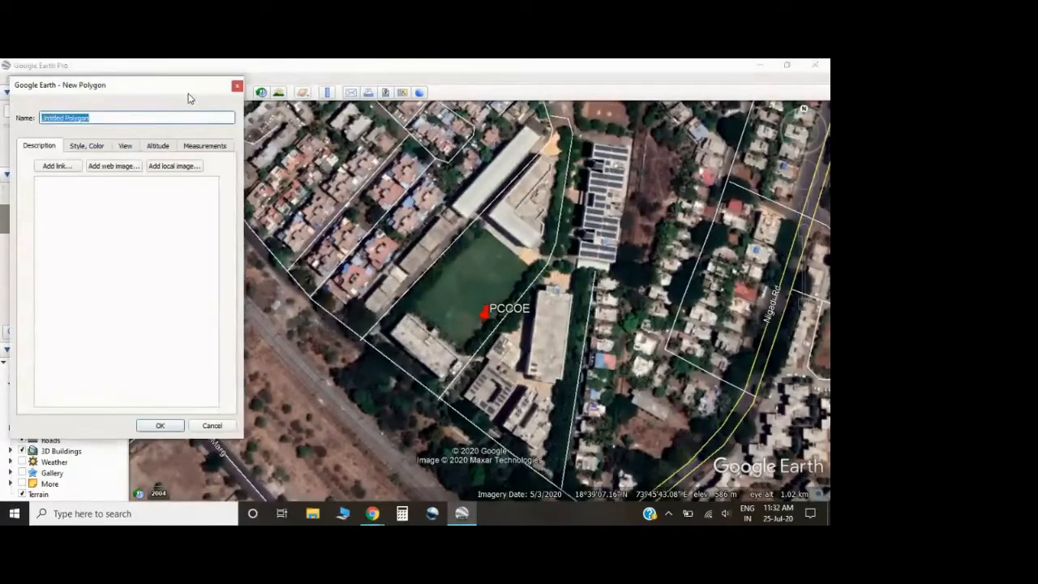
left_click(237, 86)
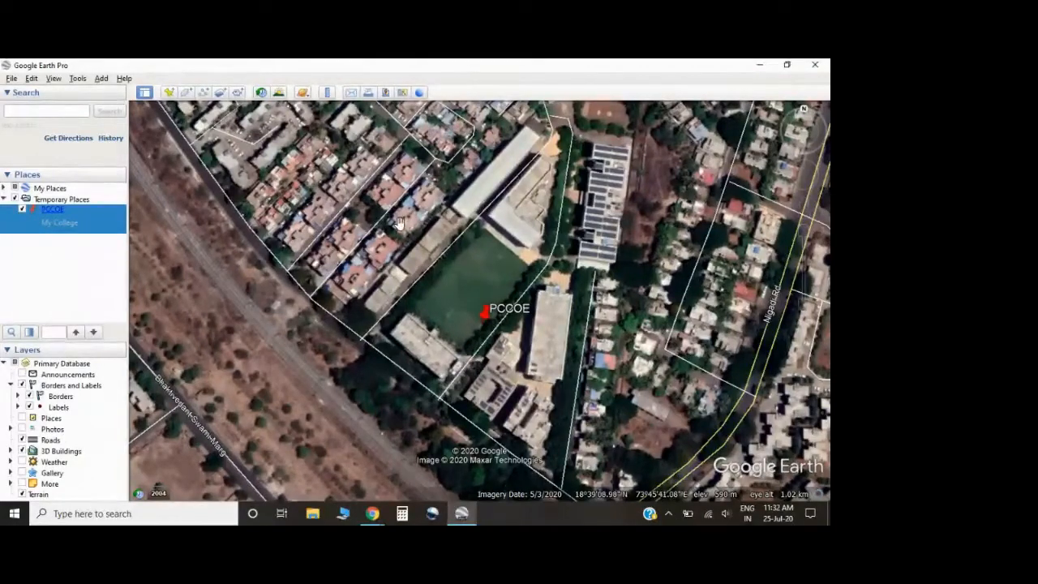
left_click(186, 94)
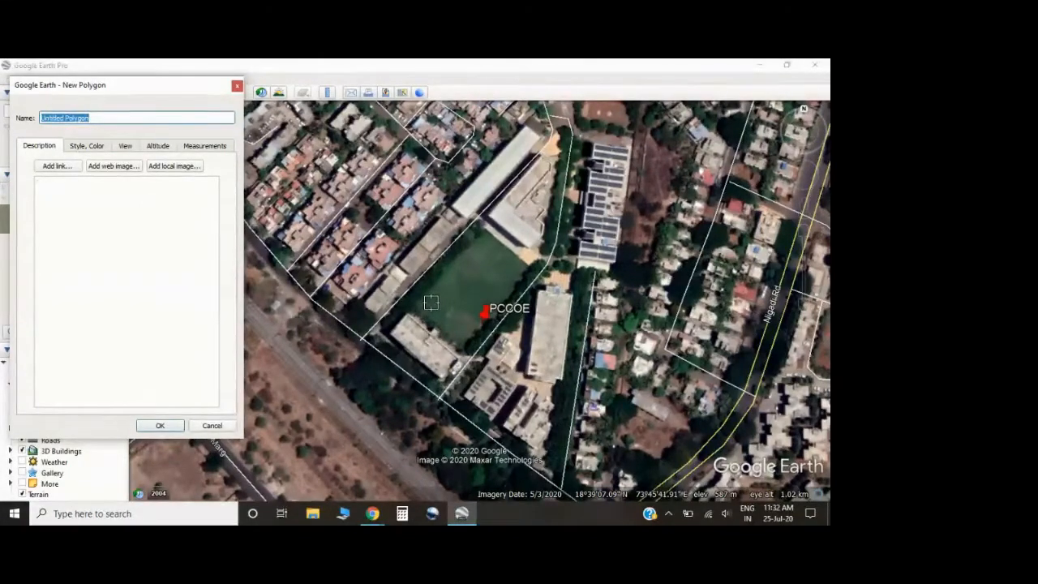
left_click(343, 322)
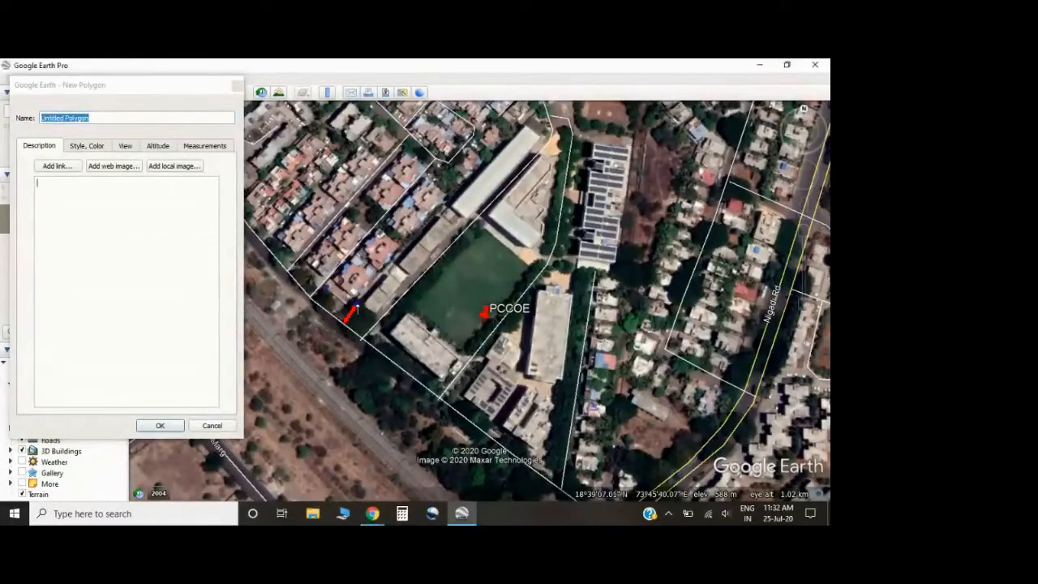
mouse_move(398, 249)
left_mouse_down()
mouse_move(524, 120)
mouse_move(624, 130)
mouse_move(628, 243)
mouse_move(618, 274)
mouse_move(596, 284)
mouse_move(560, 430)
mouse_move(537, 461)
mouse_move(359, 340)
left_mouse_up()
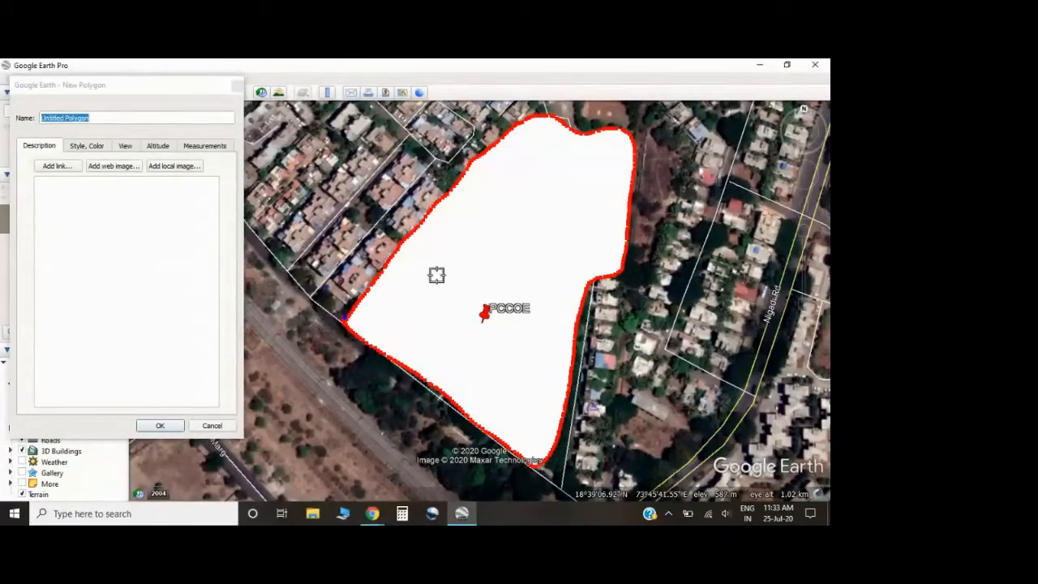
Fill the campus polygon with light yellow (#ffff7f) and set its area opacity to 40%
left_click(88, 150)
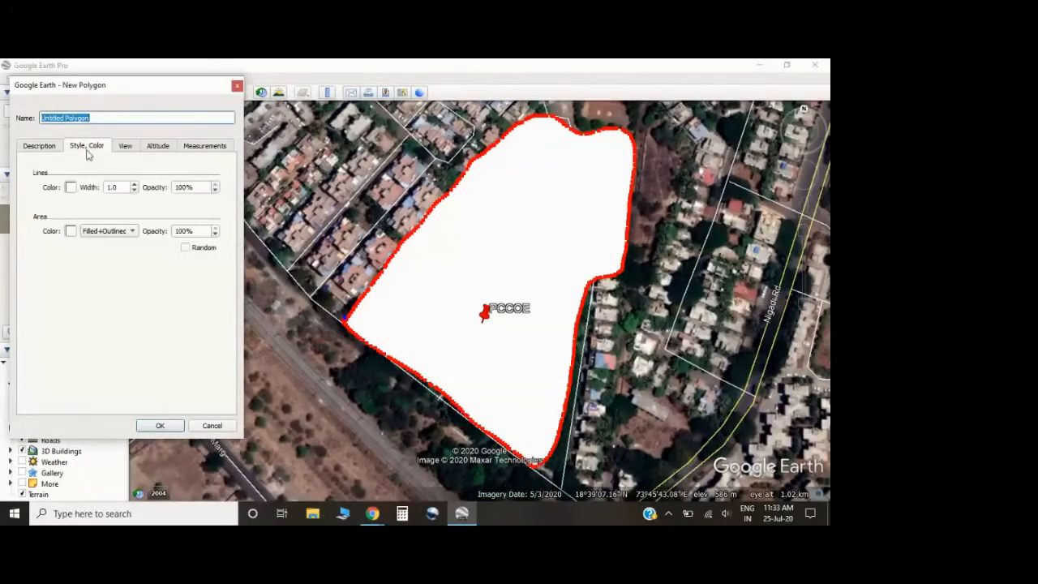
left_click(71, 231)
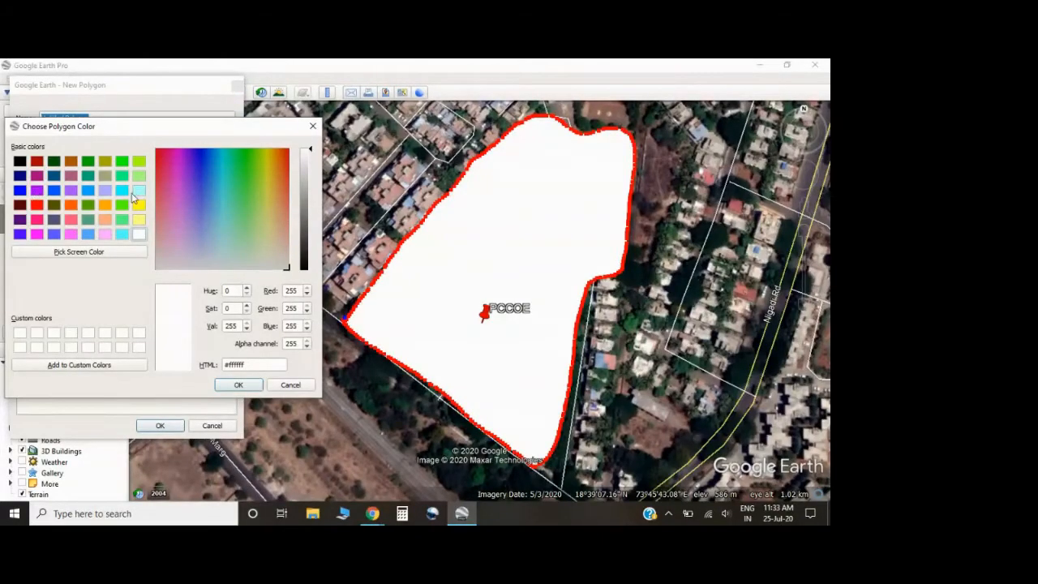
left_click(139, 219)
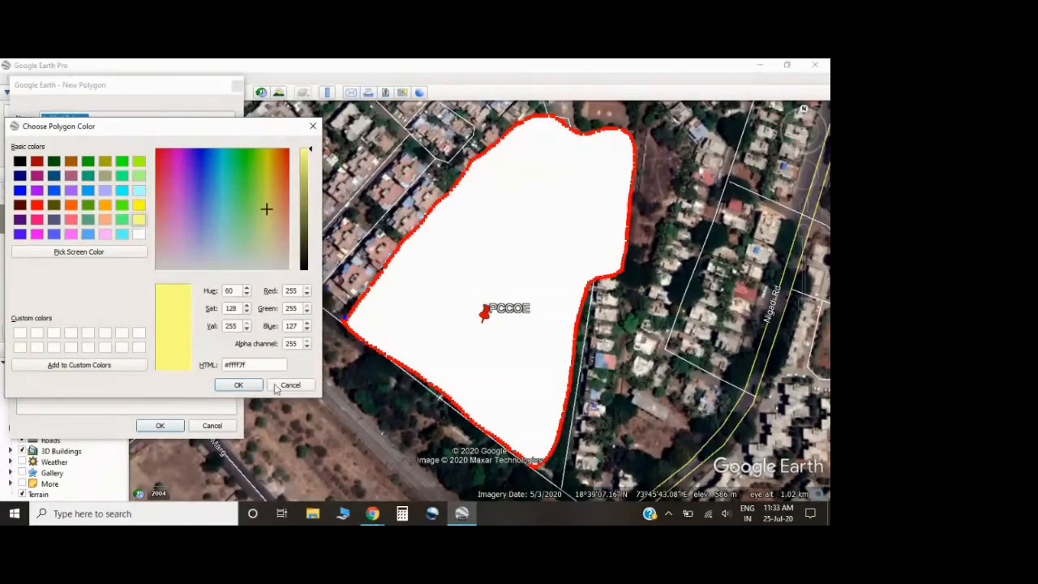
left_click(238, 384)
left_click_drag(206, 231, 172, 231)
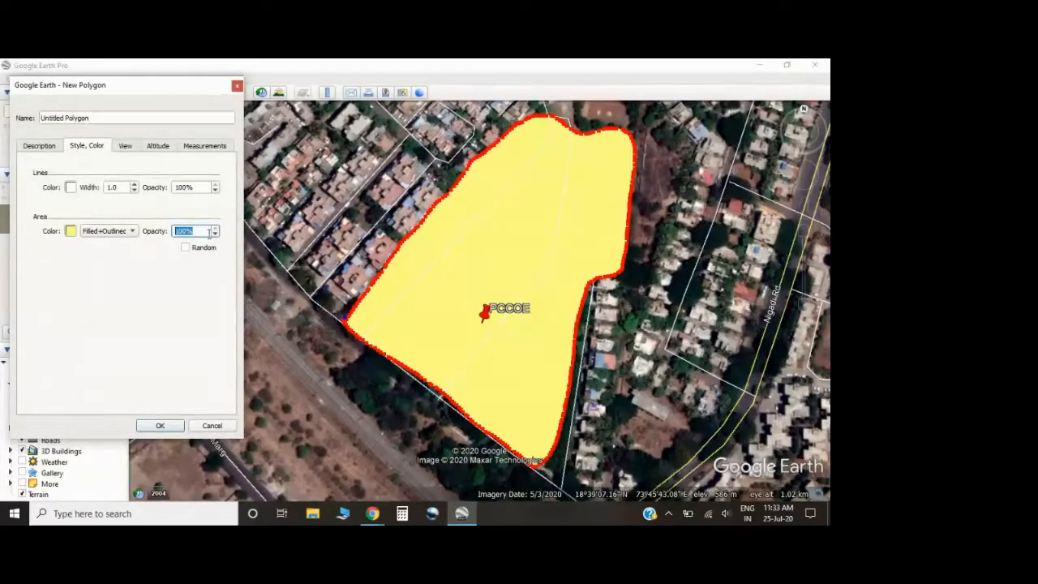
type("40%")
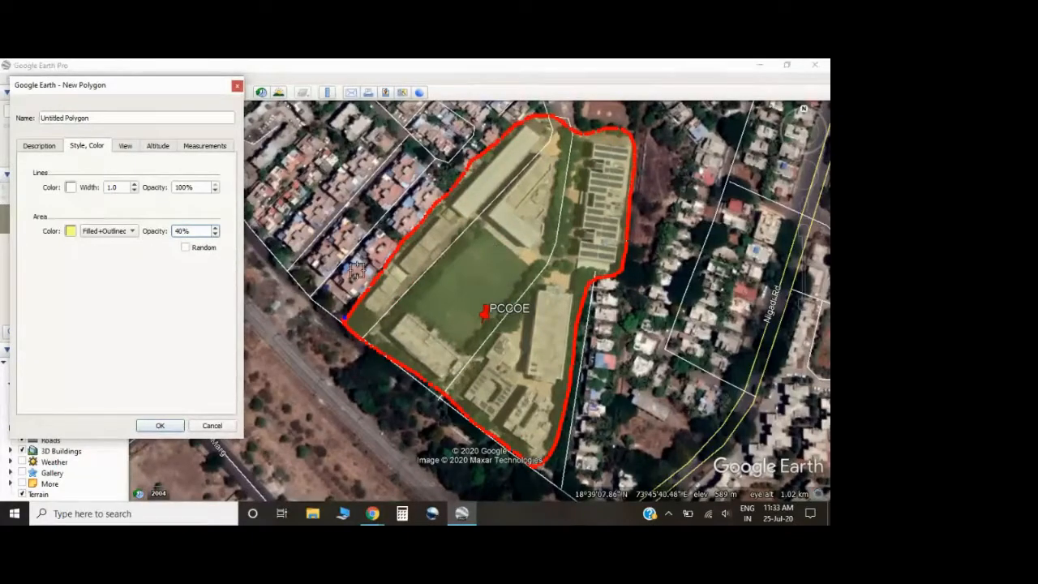
Show the polygon's measurements with the perimeter in Kilometers and the area in Square Kilometers
left_click(144, 148)
left_click(202, 147)
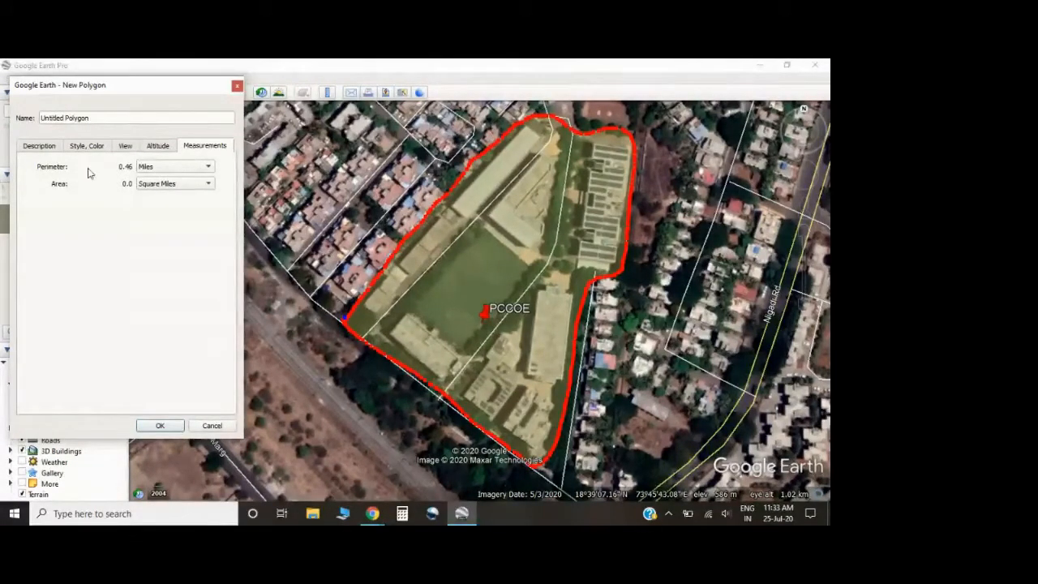
left_click(180, 169)
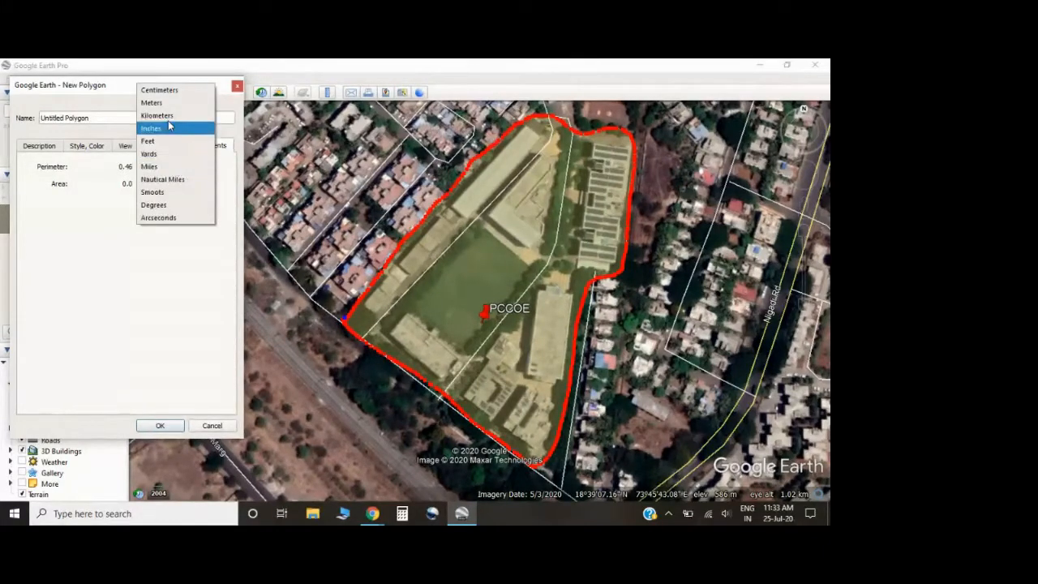
left_click(169, 117)
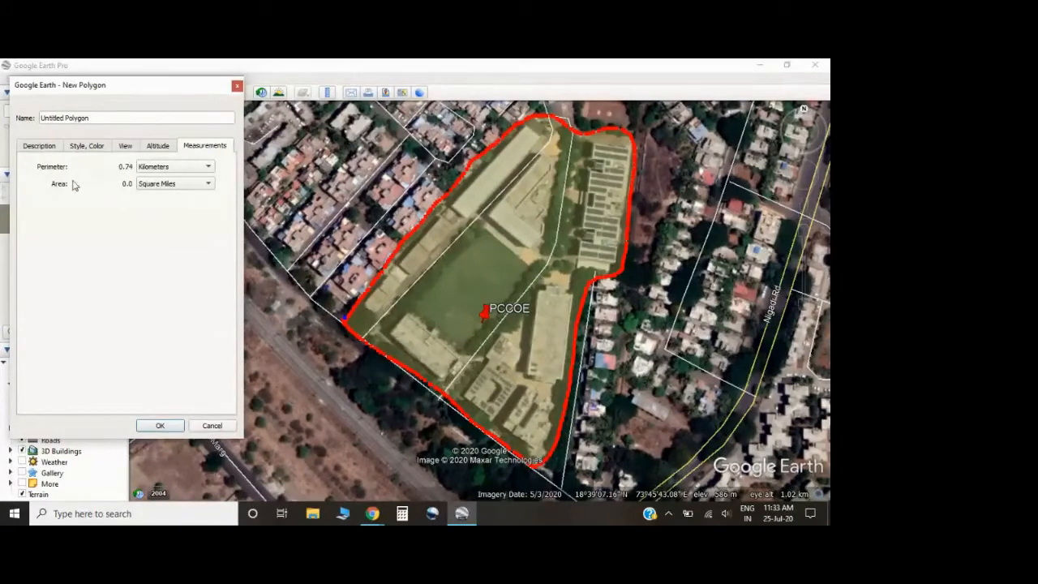
left_click(170, 184)
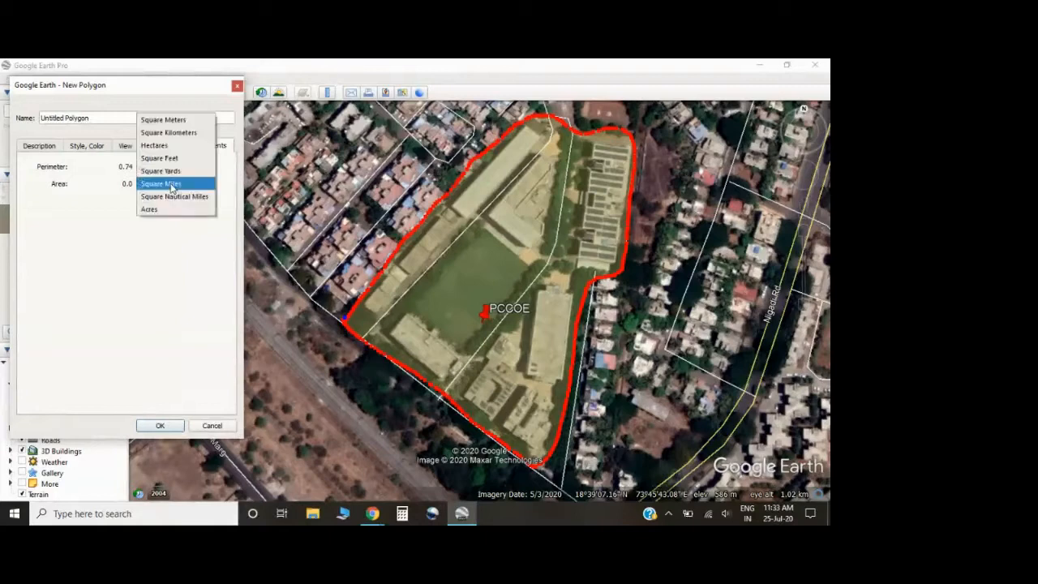
left_click(170, 132)
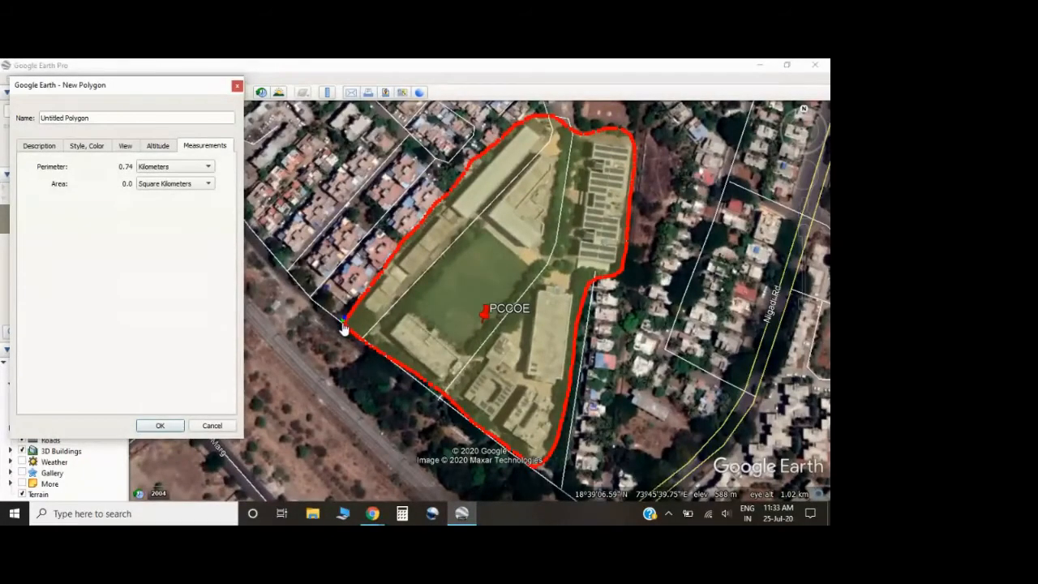
Inspect the boundary's starting corner, name the polygon PCCOE campus, and save it
scroll(344, 327, "up", 4)
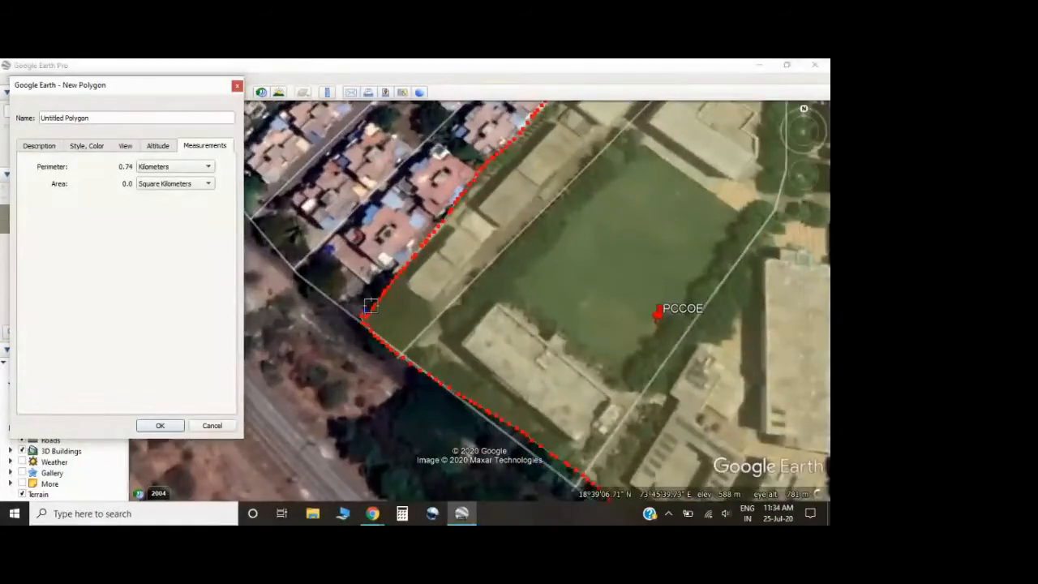
scroll(371, 308, "up", 3)
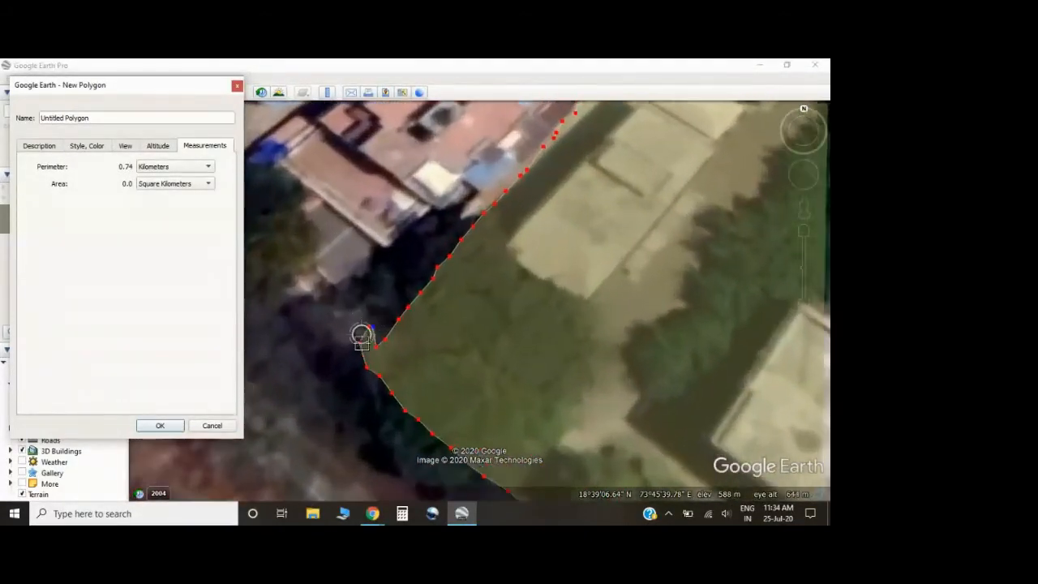
scroll(366, 338, "down", 1)
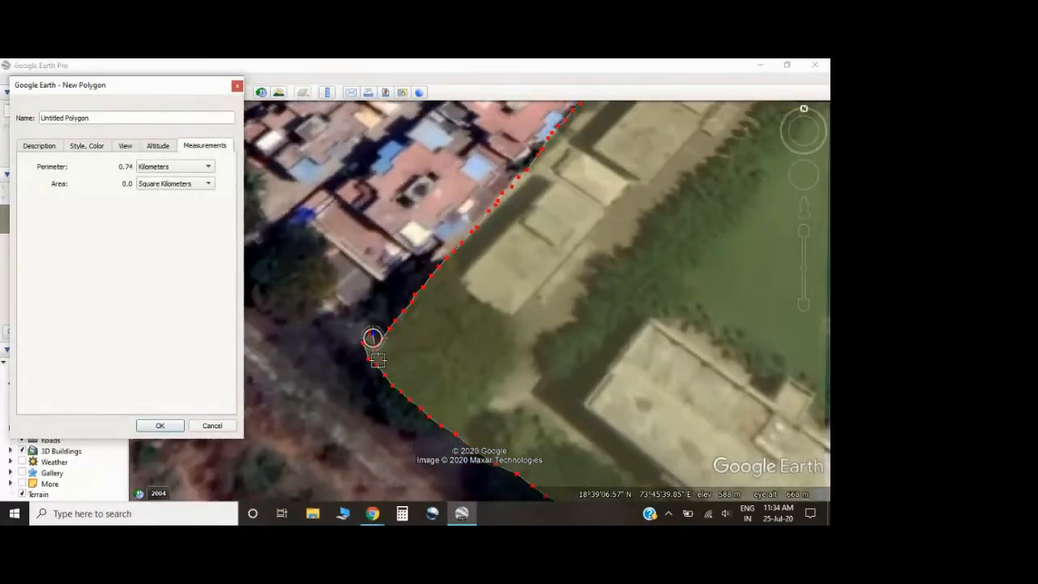
scroll(377, 359, "down", 3)
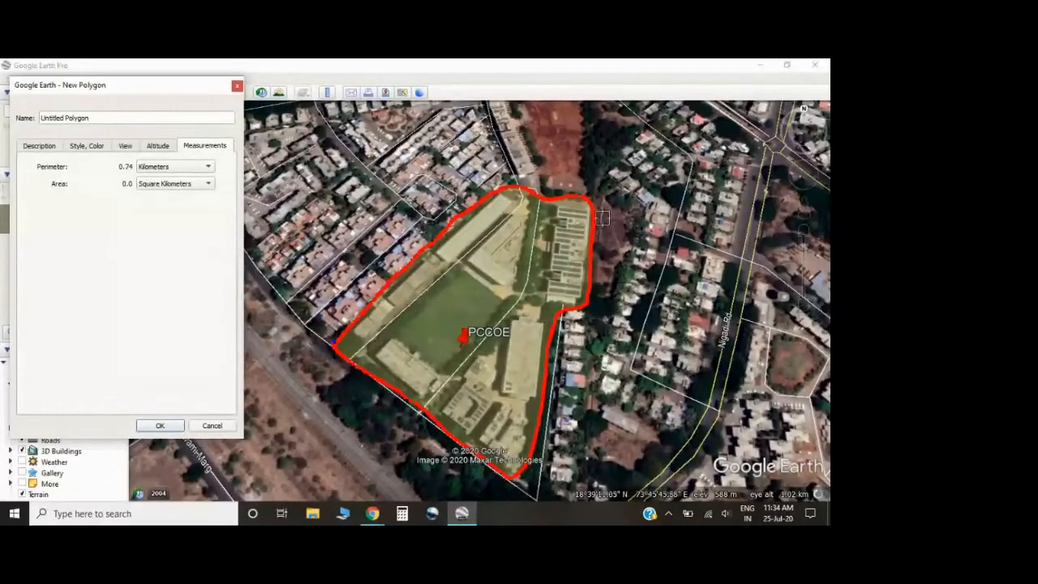
left_click(79, 118)
triple_click(79, 118)
type("Ar")
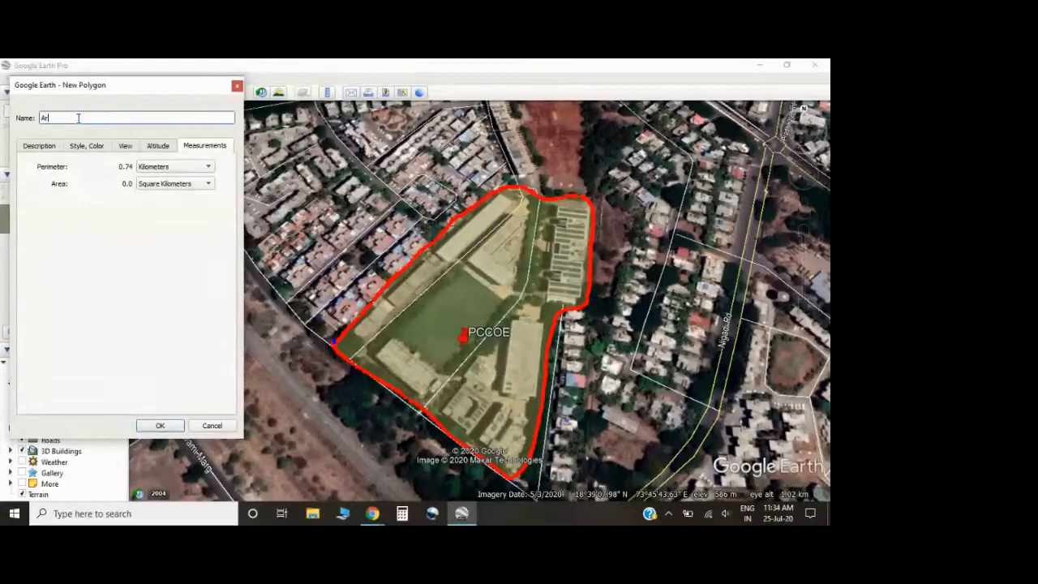
key("BackSpace")
type("PCCOE campus")
left_click(132, 150)
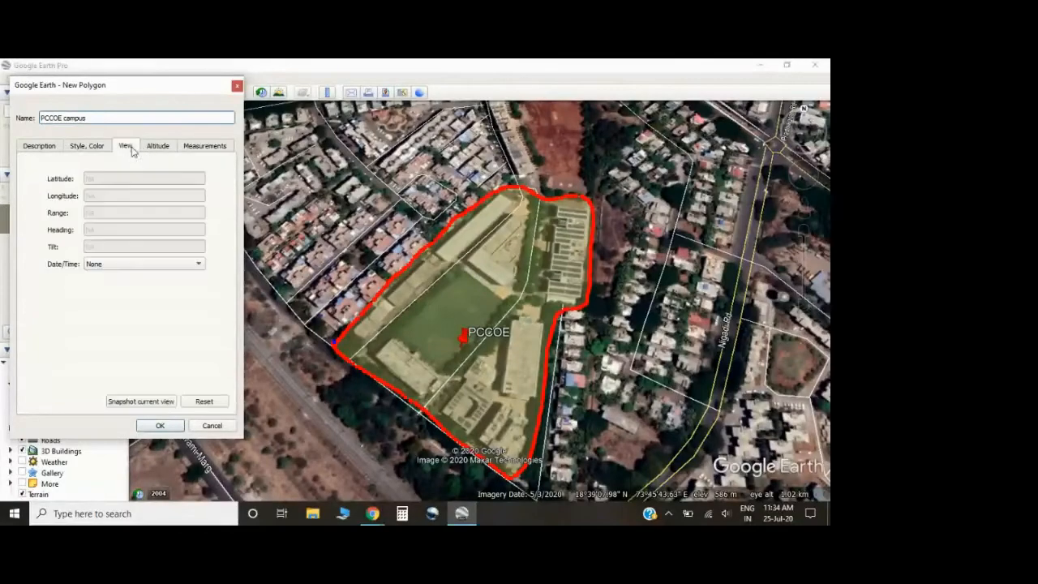
left_click(86, 148)
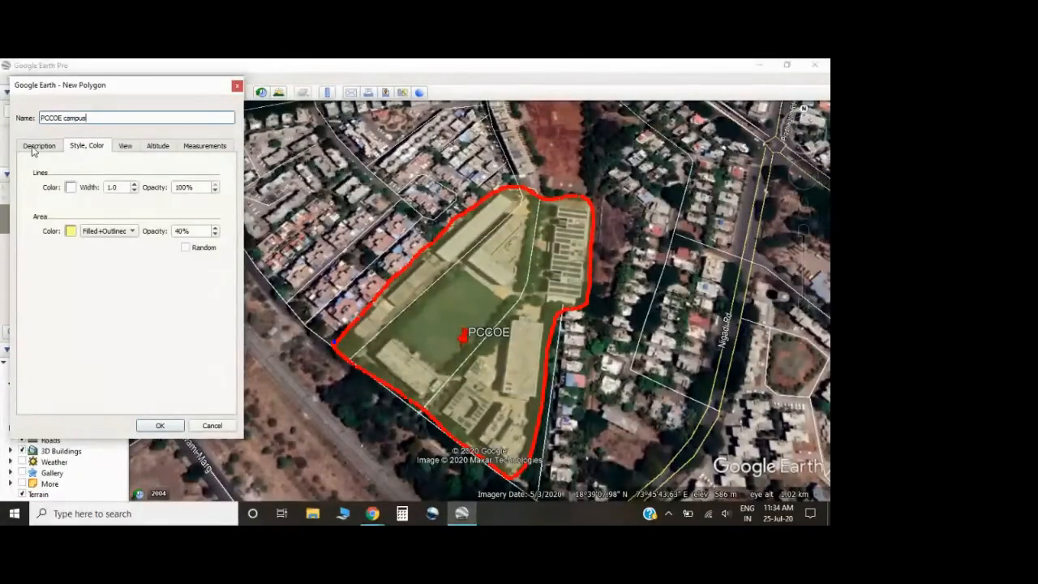
left_click(160, 425)
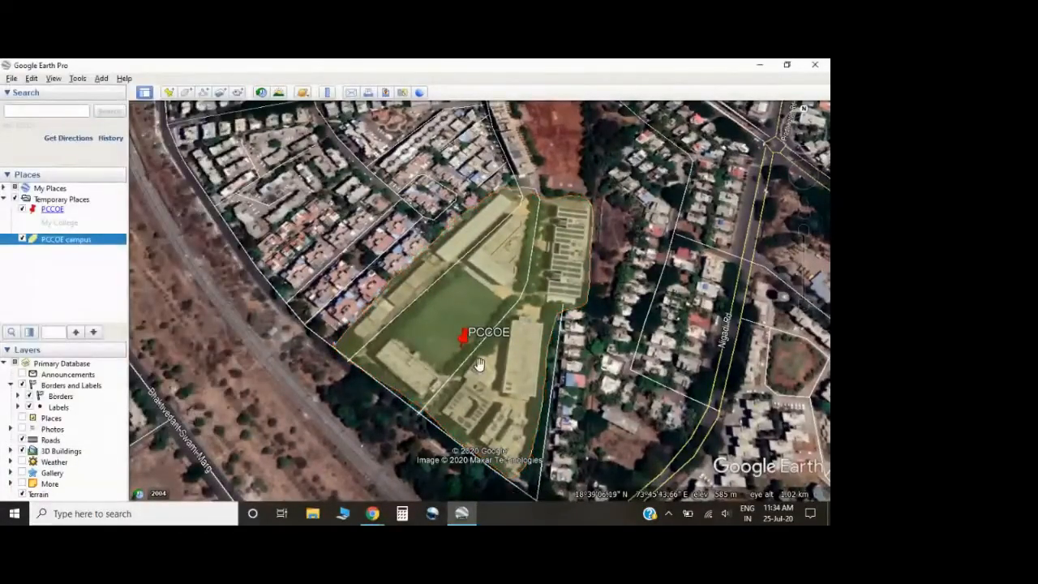
Open the properties of the saved PCCOE campus polygon and close them without making changes
scroll(478, 363, "down", 1)
scroll(479, 363, "down", 3)
scroll(478, 363, "up", 1)
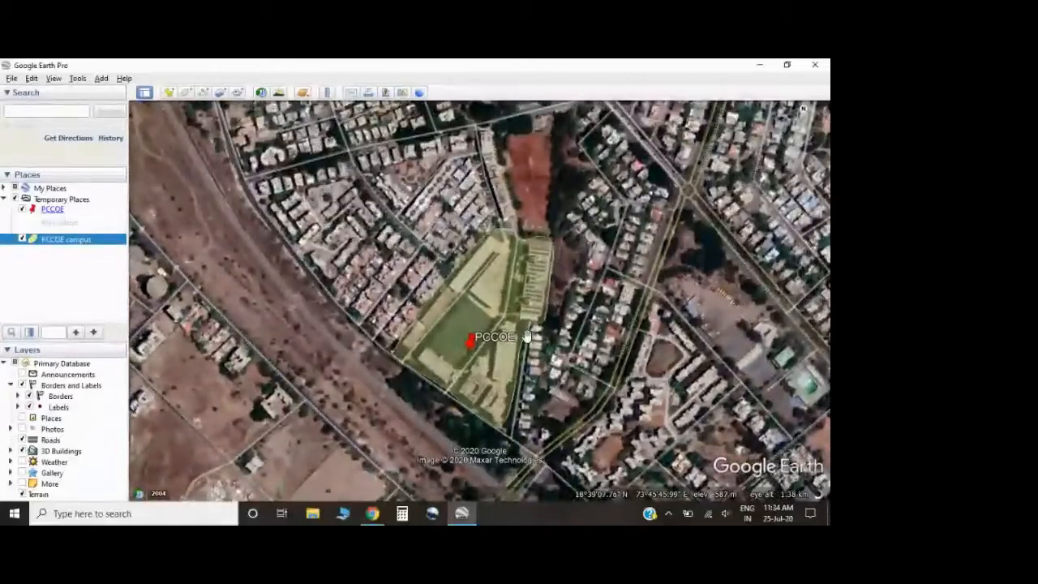
scroll(527, 335, "up", 3)
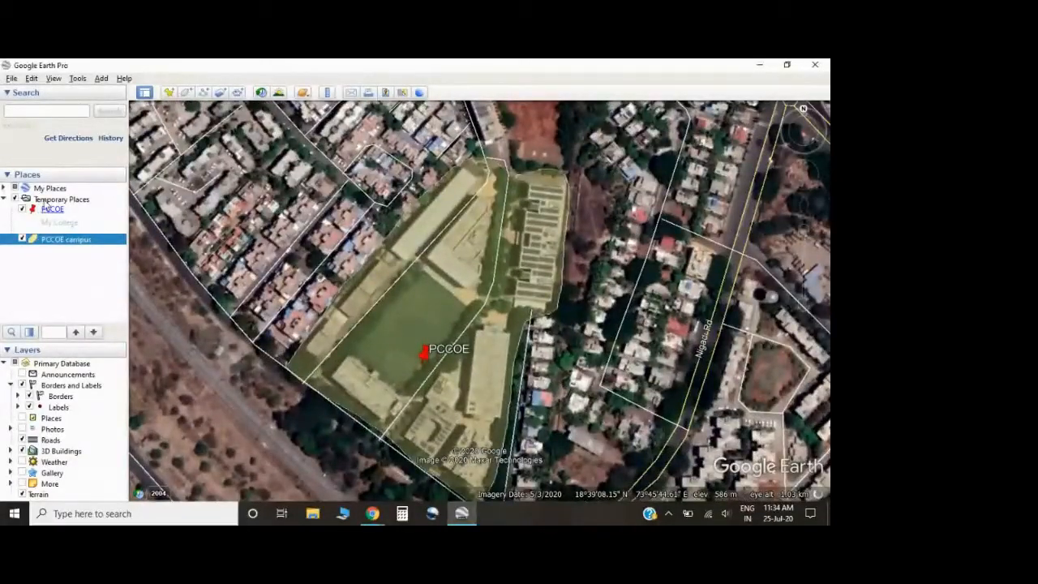
left_click(45, 201)
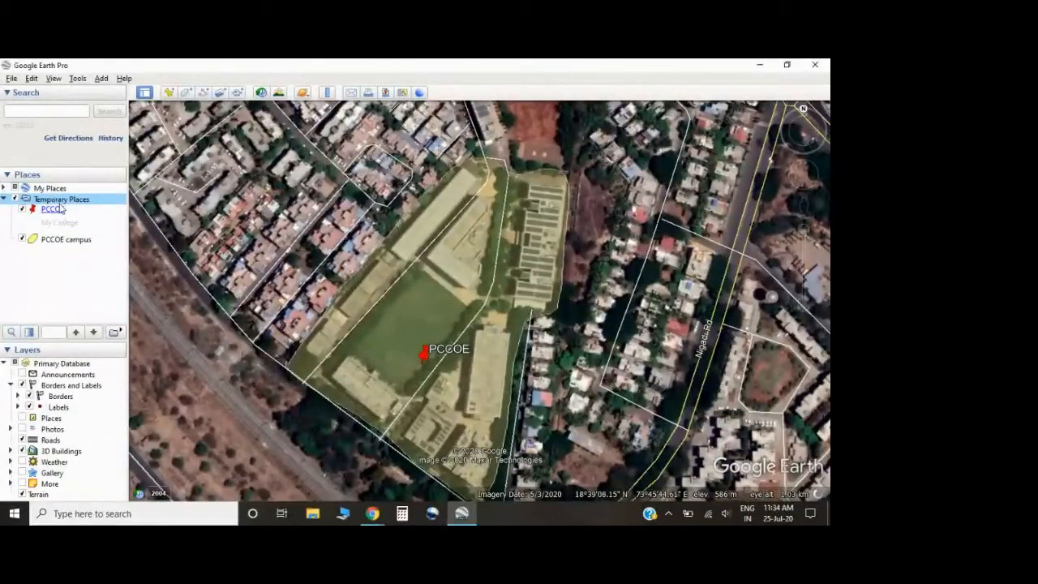
left_click(56, 241)
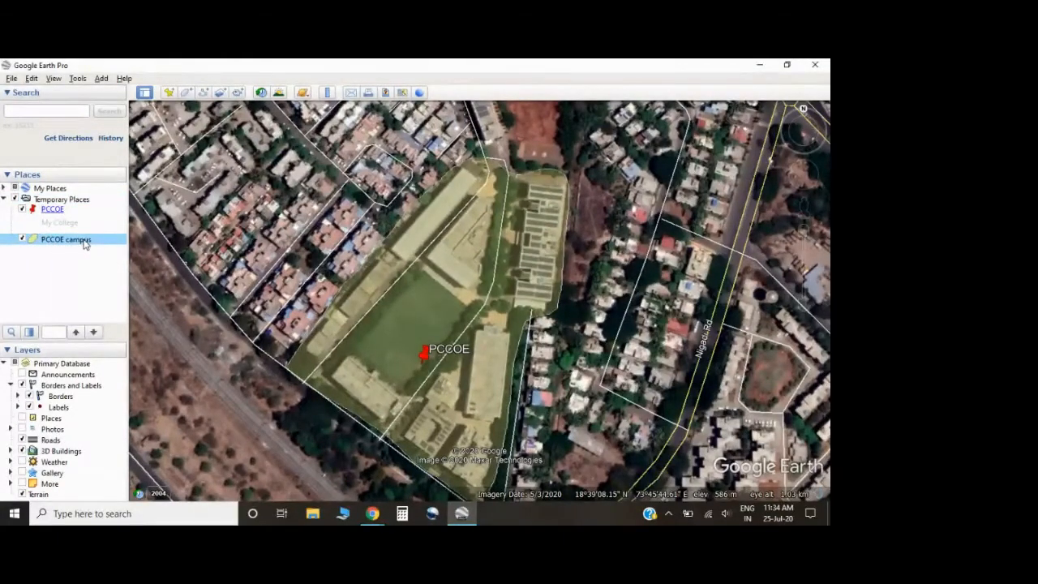
right_click(420, 277)
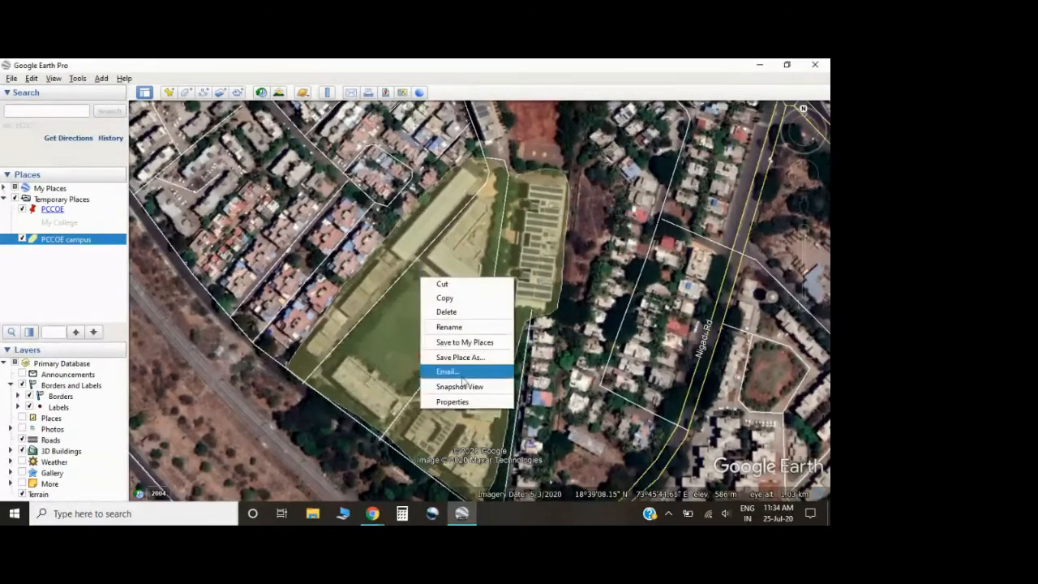
left_click(463, 400)
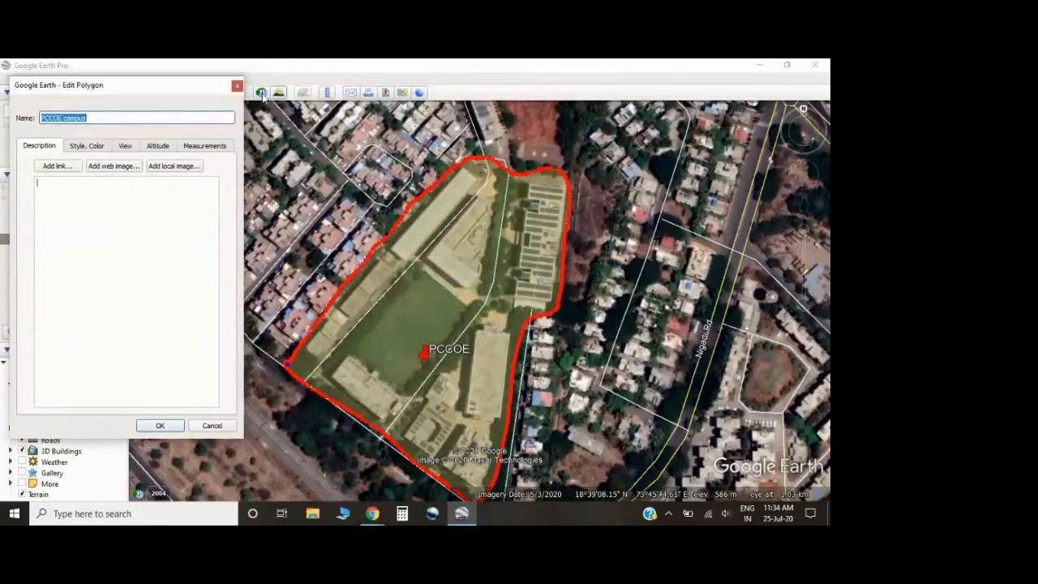
left_click_drag(186, 92, 196, 135)
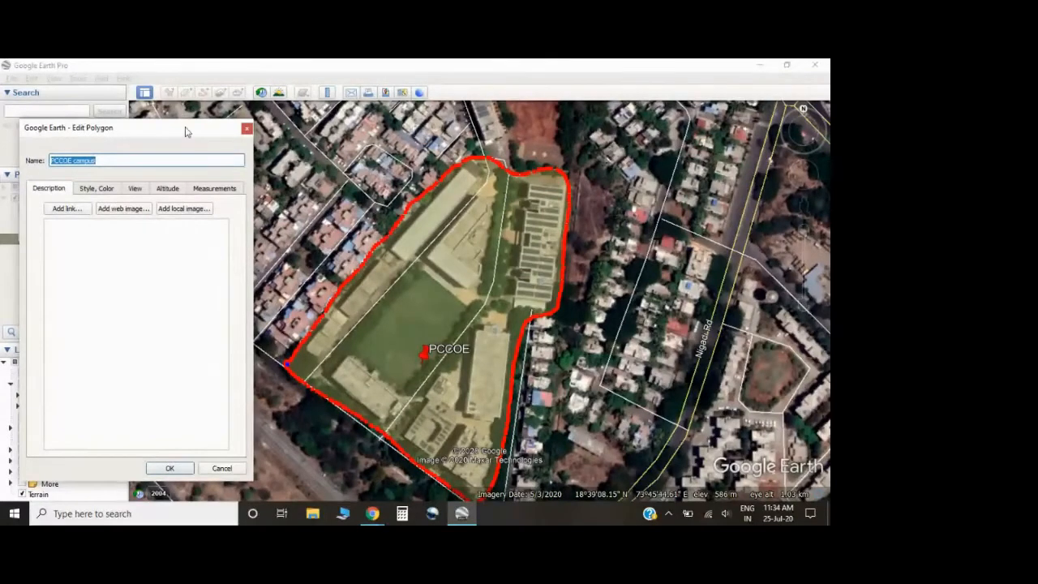
left_click_drag(186, 132, 194, 65)
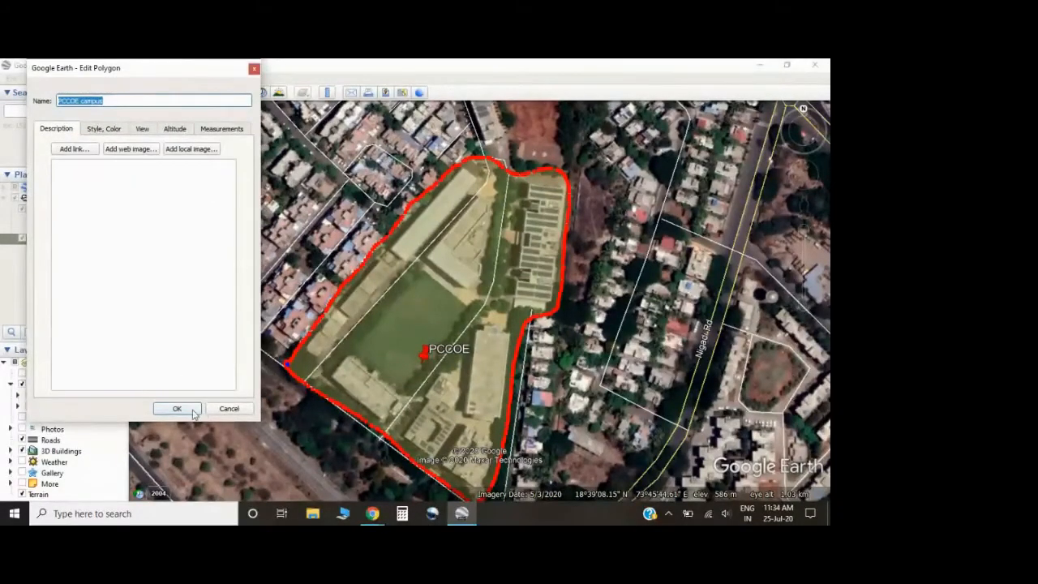
left_click(228, 409)
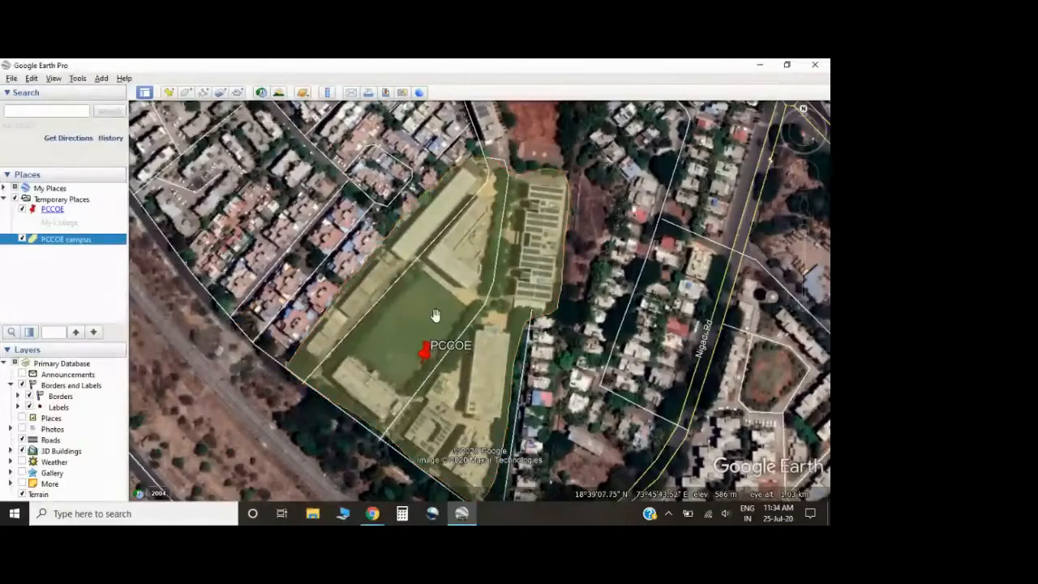
Delete the PCCOE campus polygon from Temporary Places
right_click(68, 245)
left_click(101, 290)
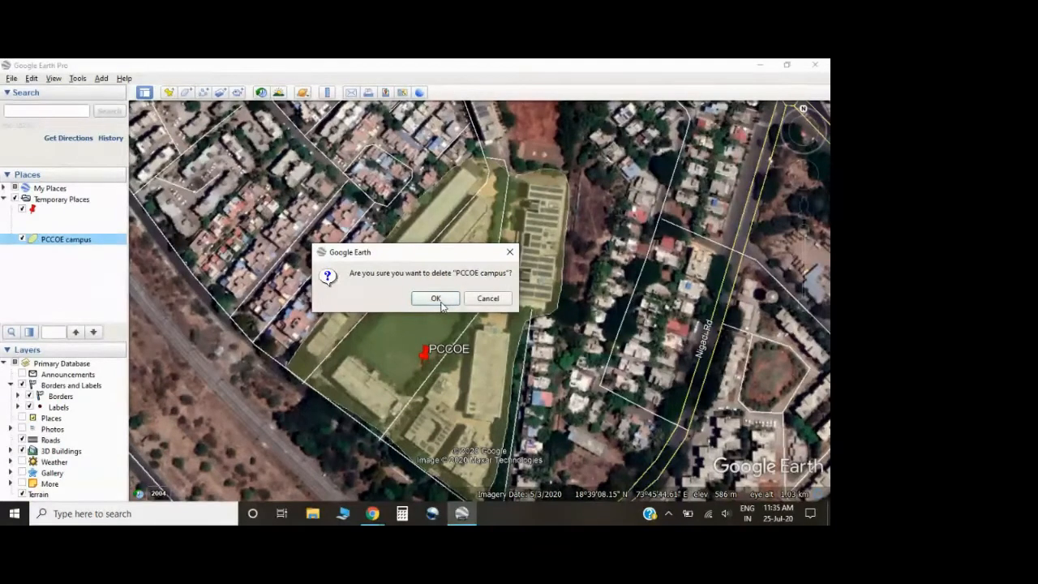
left_click(438, 299)
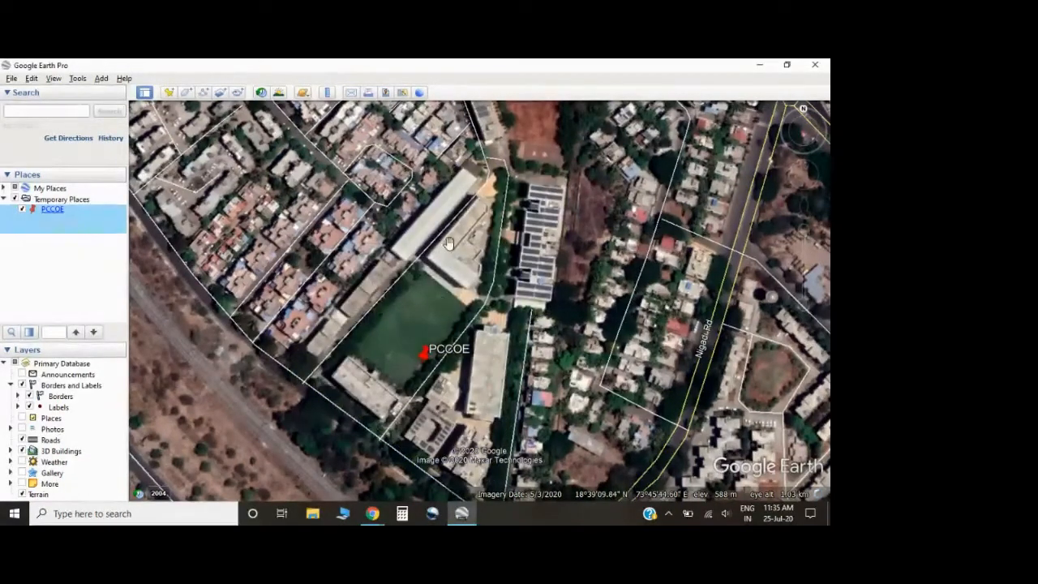
left_click(103, 276)
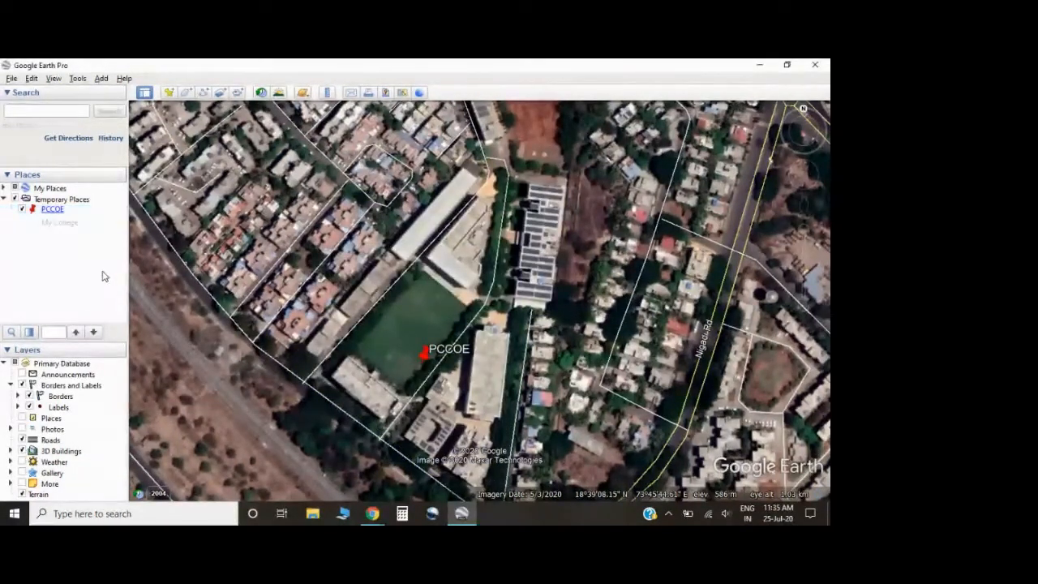
Start a new polygon and place single points along the campus's northwest edge and north up the road west of the reddish-brown ground
left_click(188, 93)
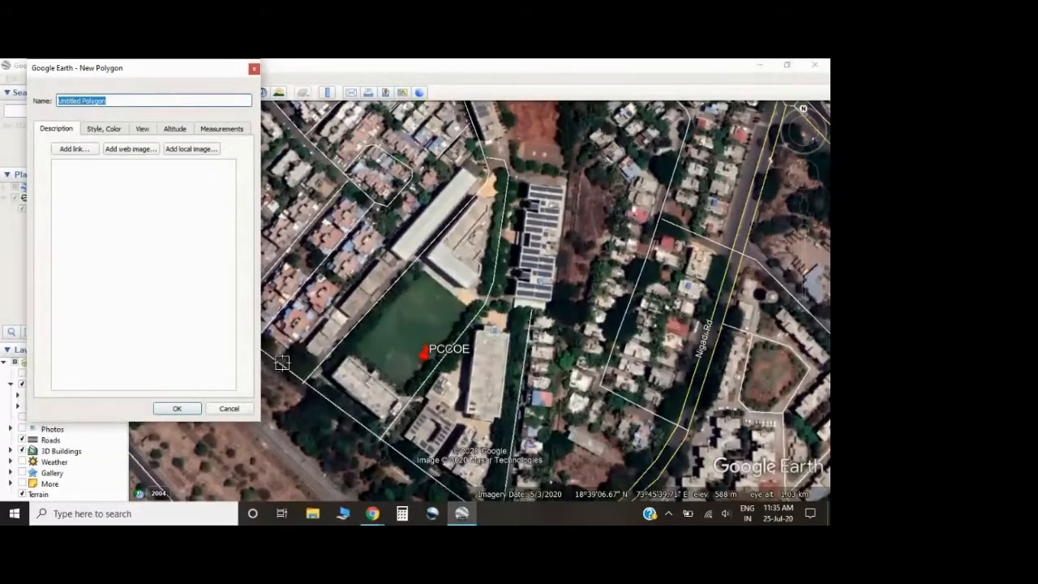
left_click(282, 364)
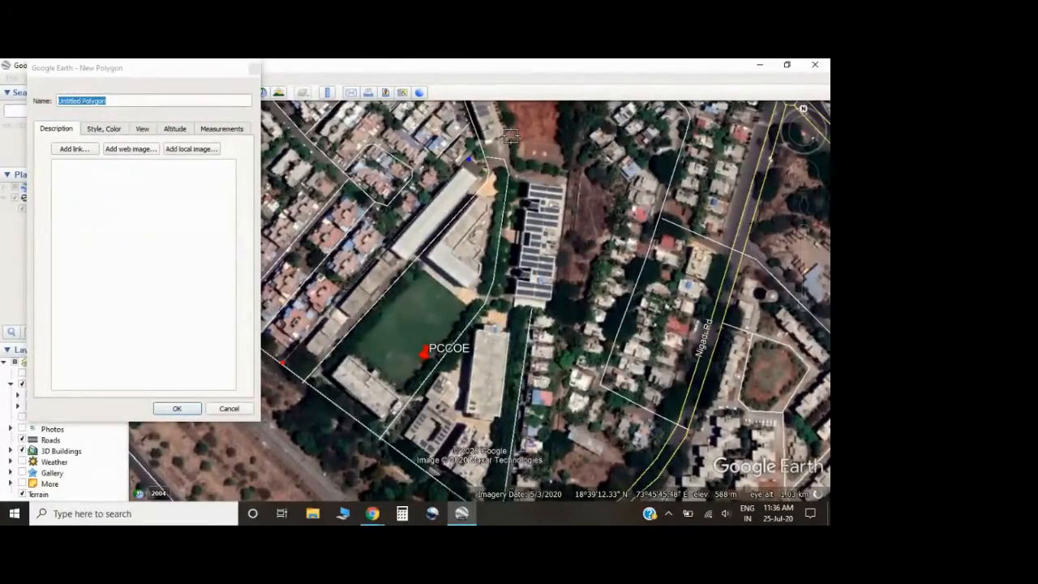
key("Up")
key("Up")
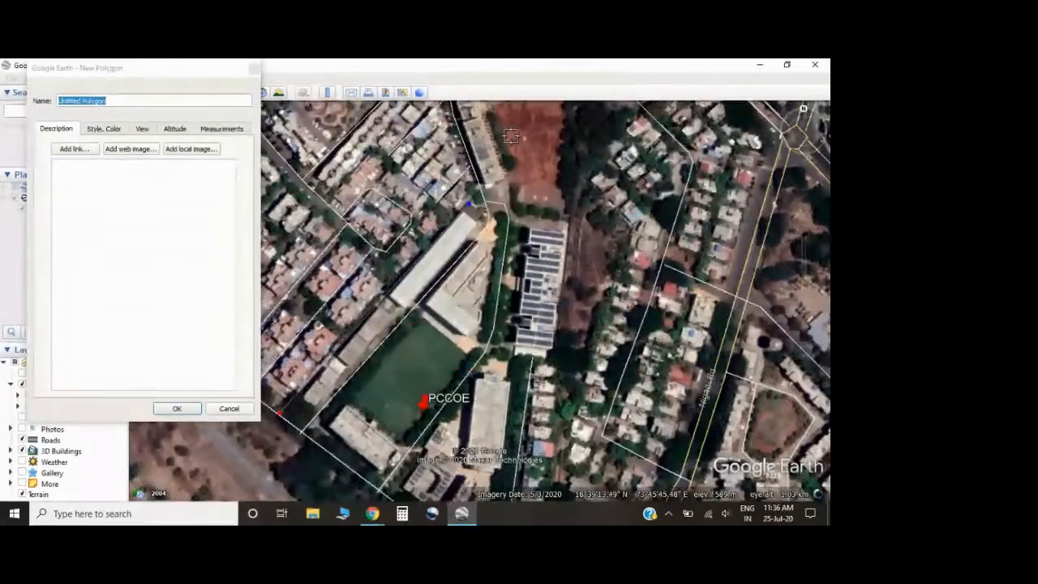
key("Up")
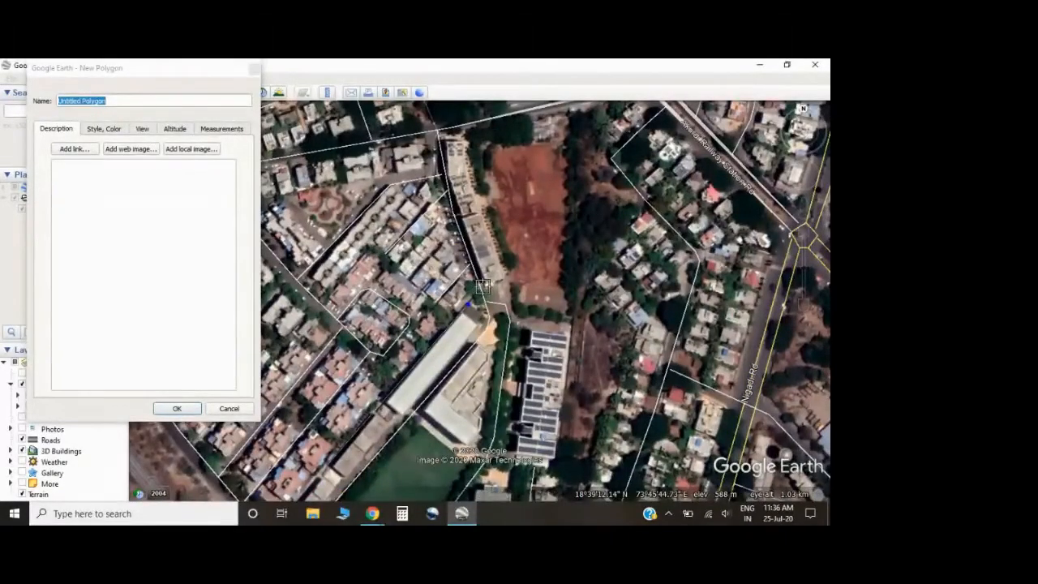
left_click(483, 286)
left_click(469, 250)
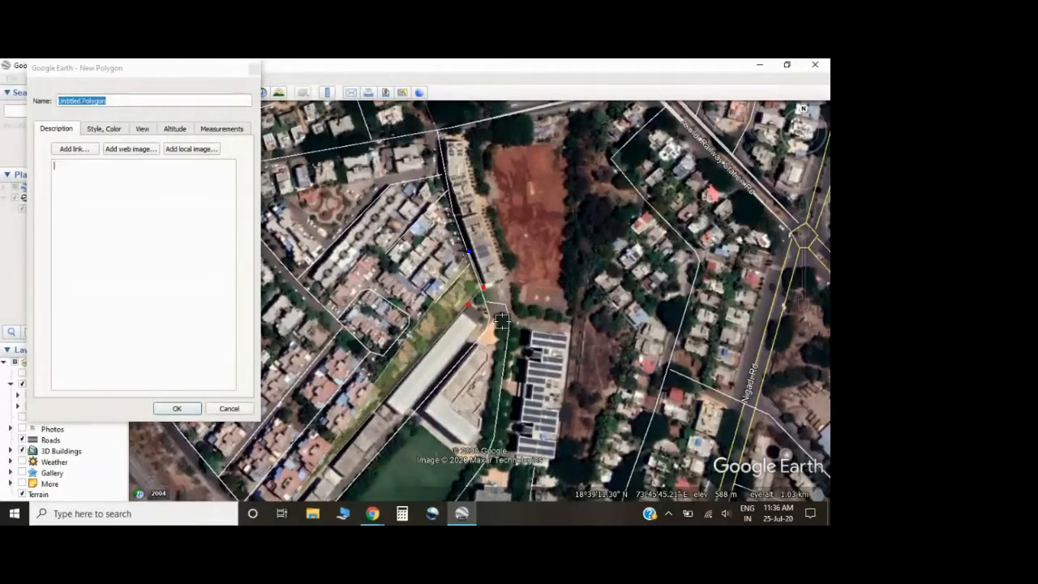
left_click(457, 225)
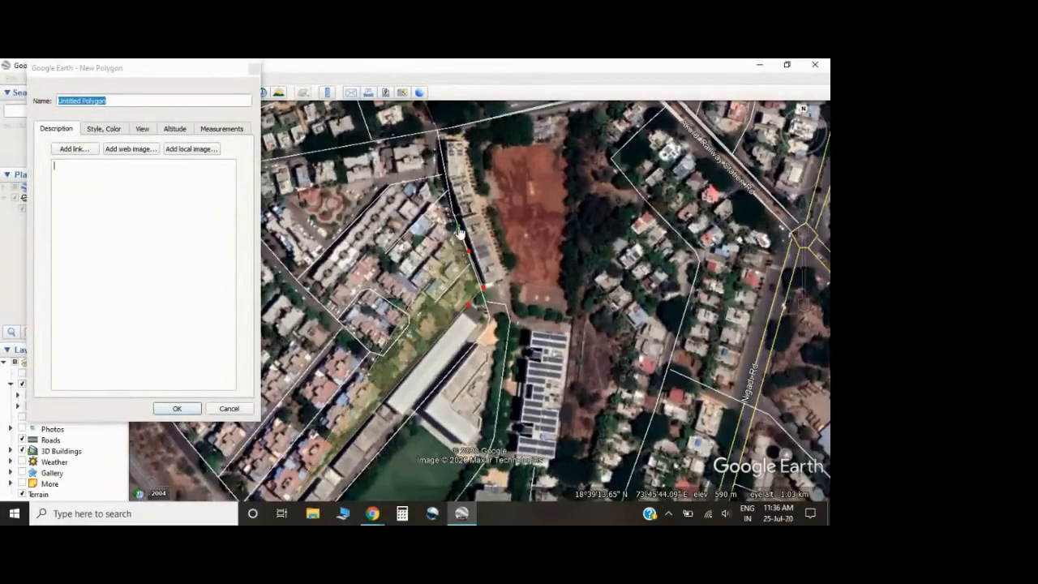
left_click(449, 182)
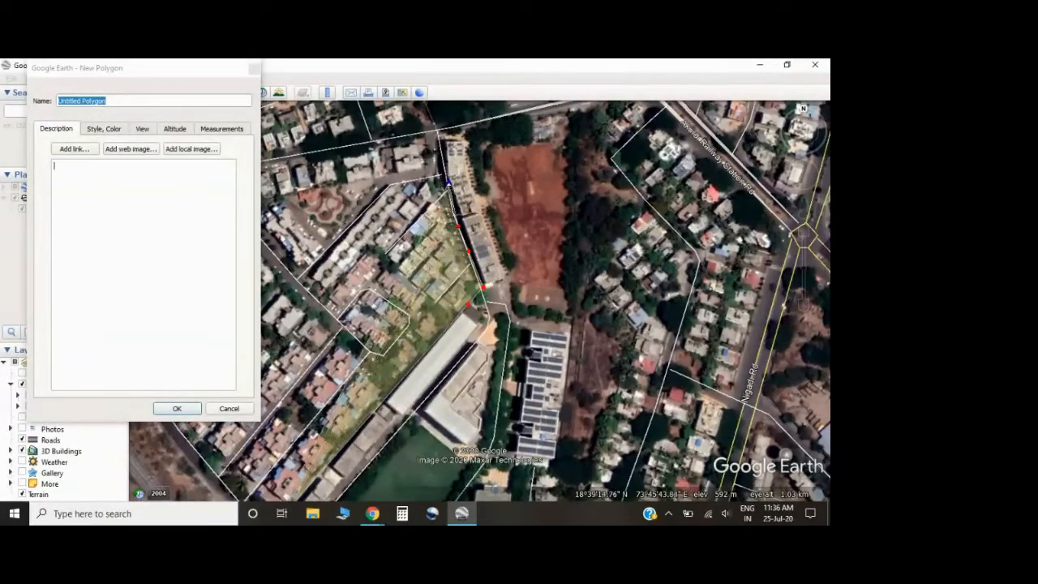
left_click(442, 151)
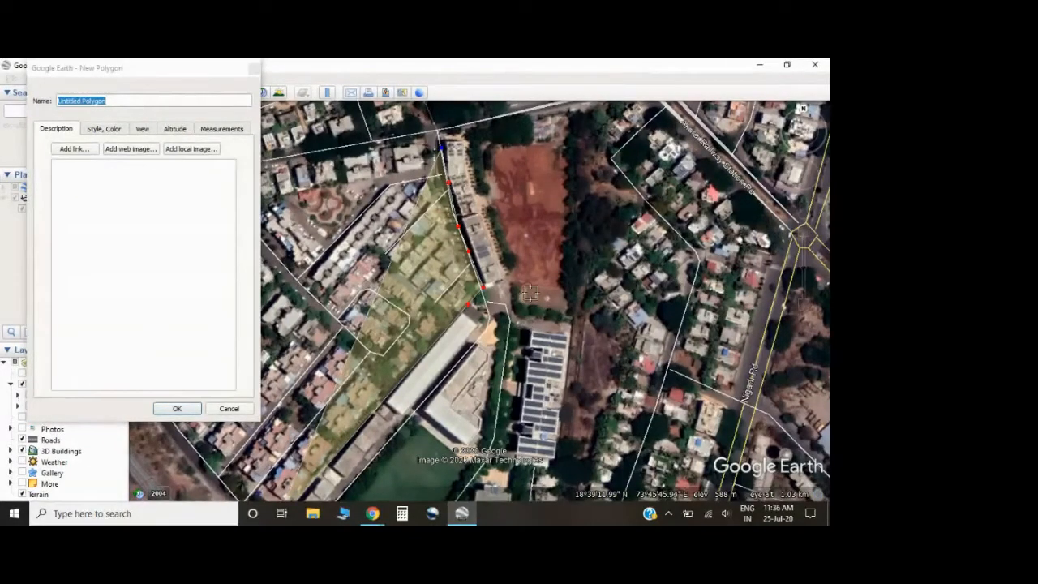
Remove the polygon's misplaced points one by one from the road west of the reddish-brown ground back along the campus's northwest edge
right_click(469, 176)
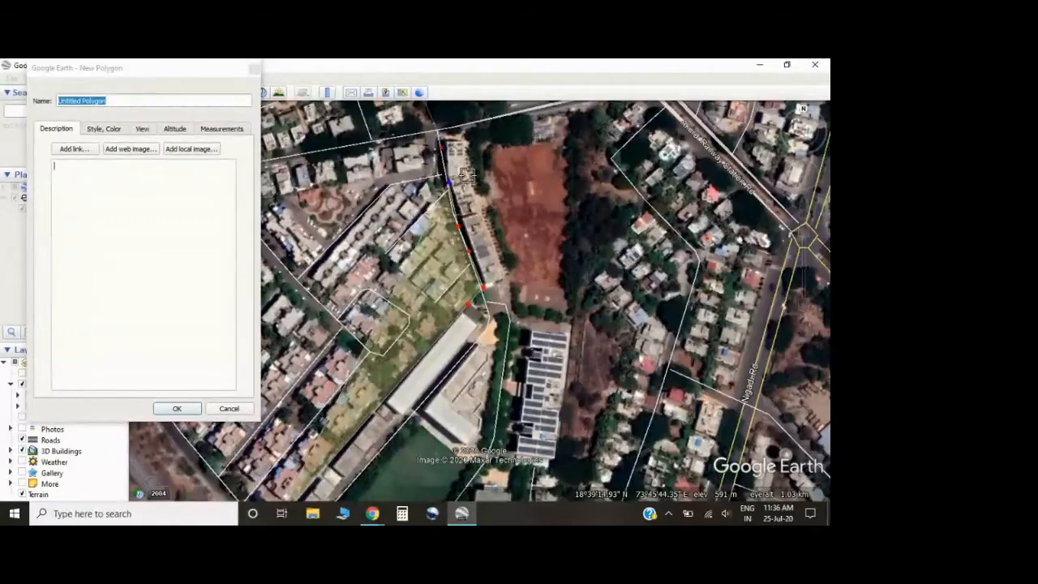
right_click(472, 187)
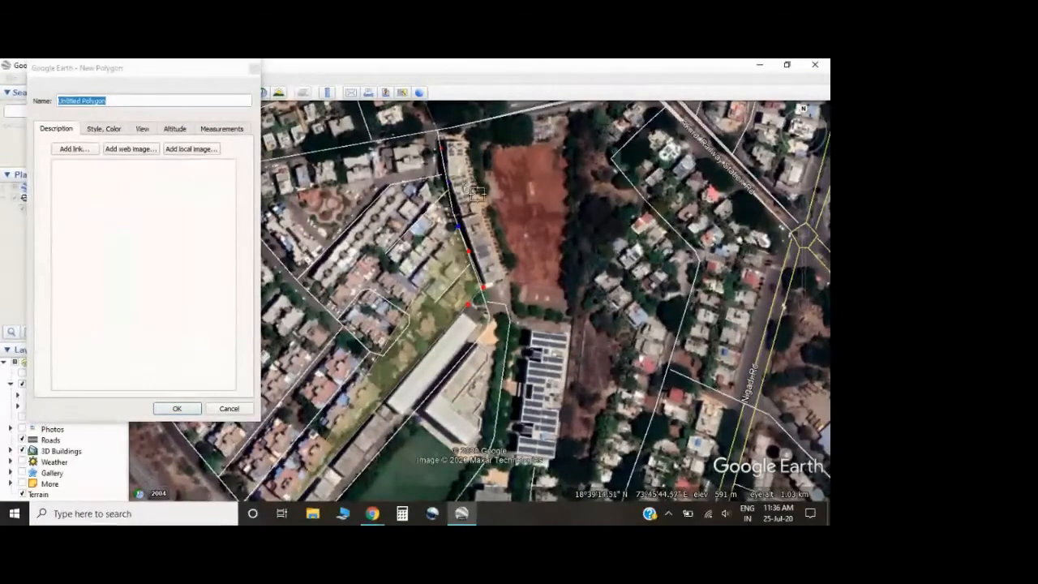
right_click(481, 202)
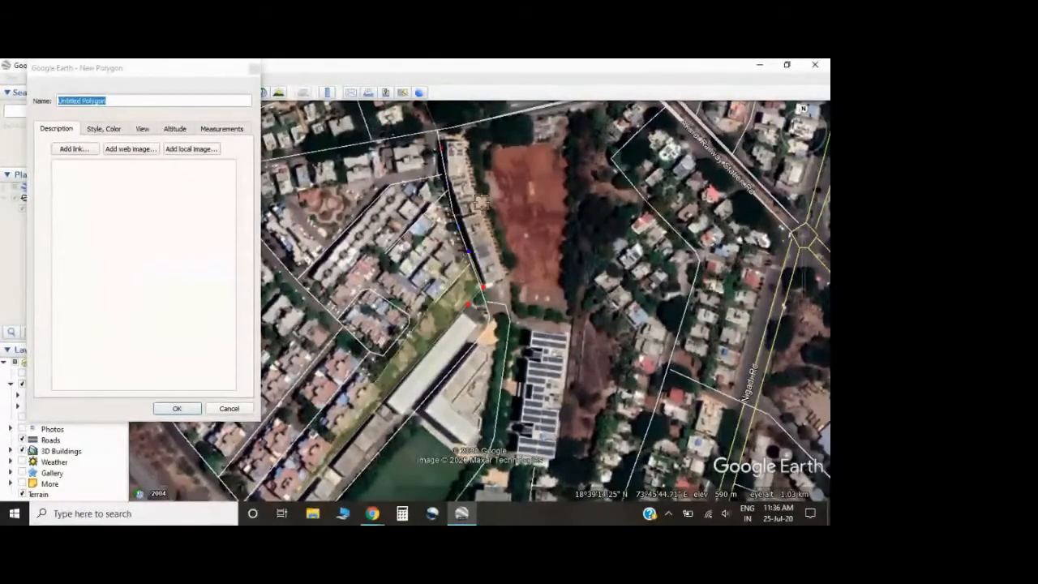
right_click(503, 259)
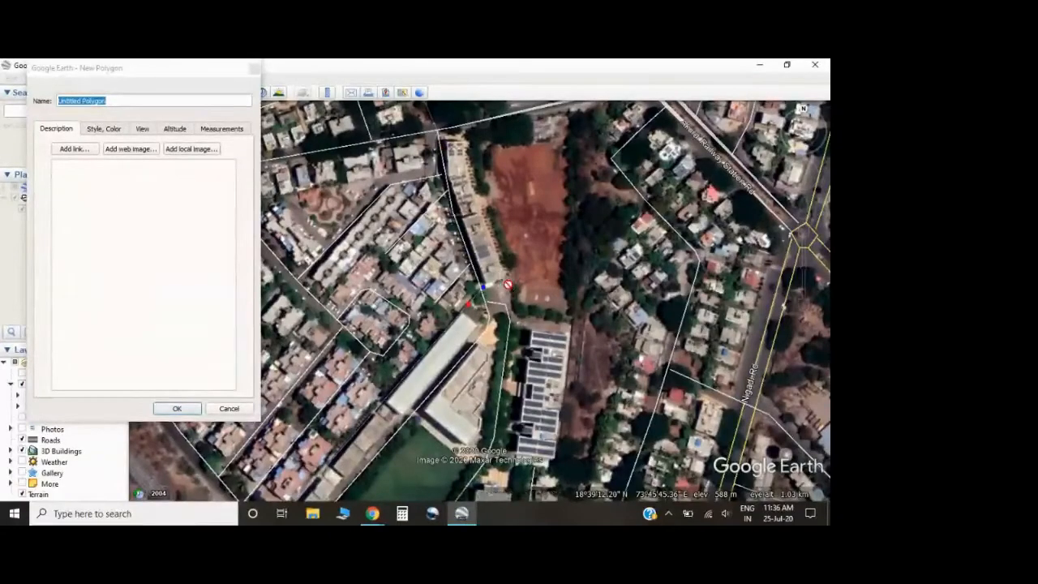
right_click(502, 301)
Extend the polygon with single points southeast along the road on the campus's southwest edge to its southern corner
key("Down")
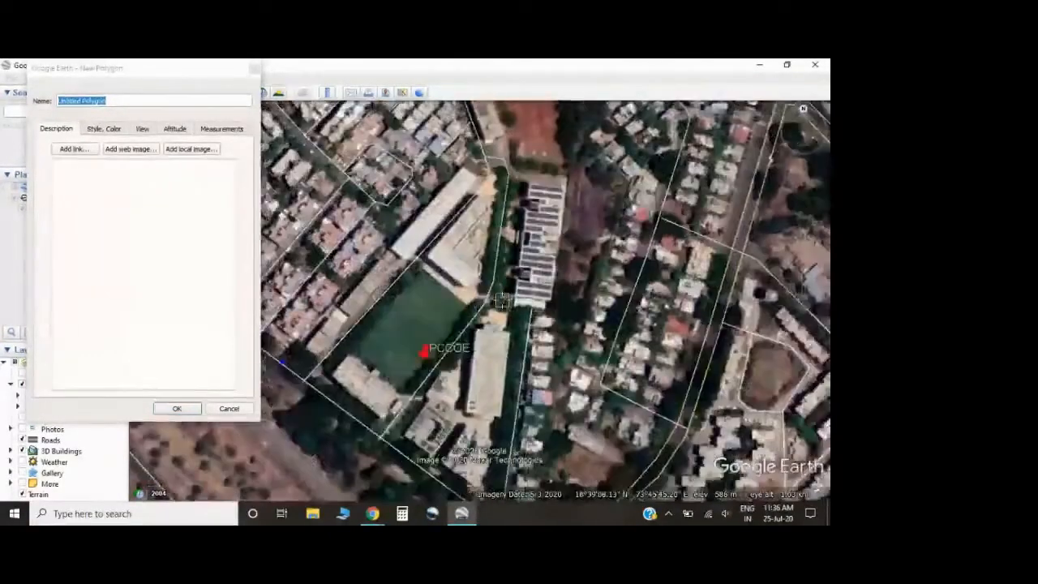
key("Left")
left_click(375, 365)
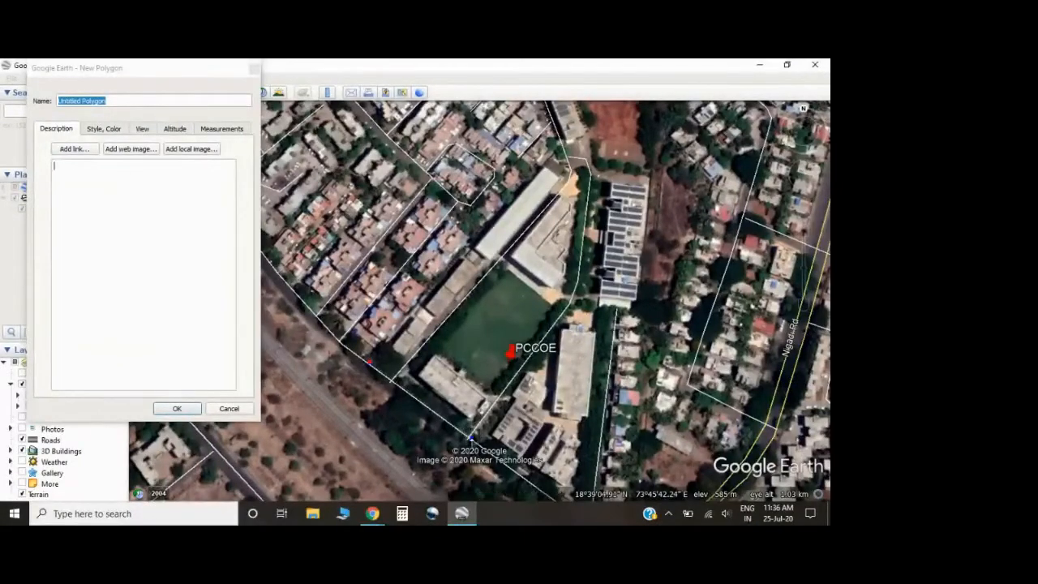
key("Down")
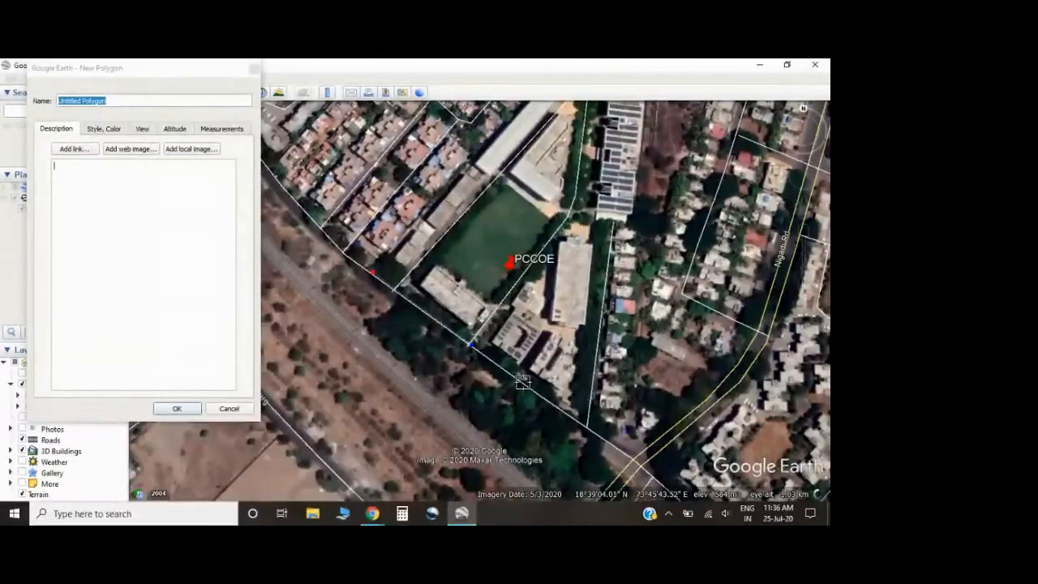
left_click(523, 381)
left_click(561, 409)
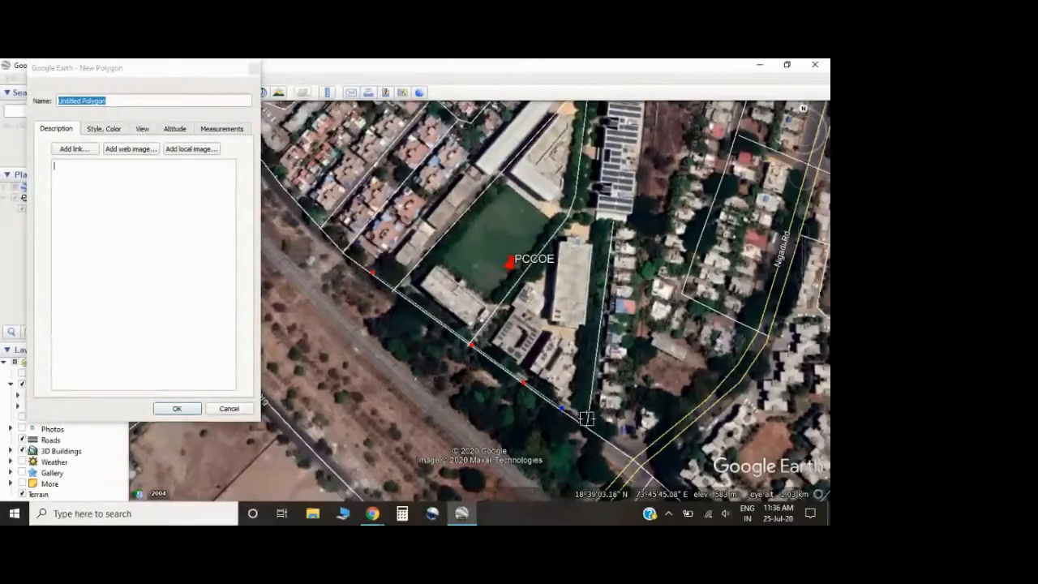
left_click(586, 417)
Place polygon points north along the campus's east edge from the southern corner to just below the solar-roofed building
left_click(590, 383)
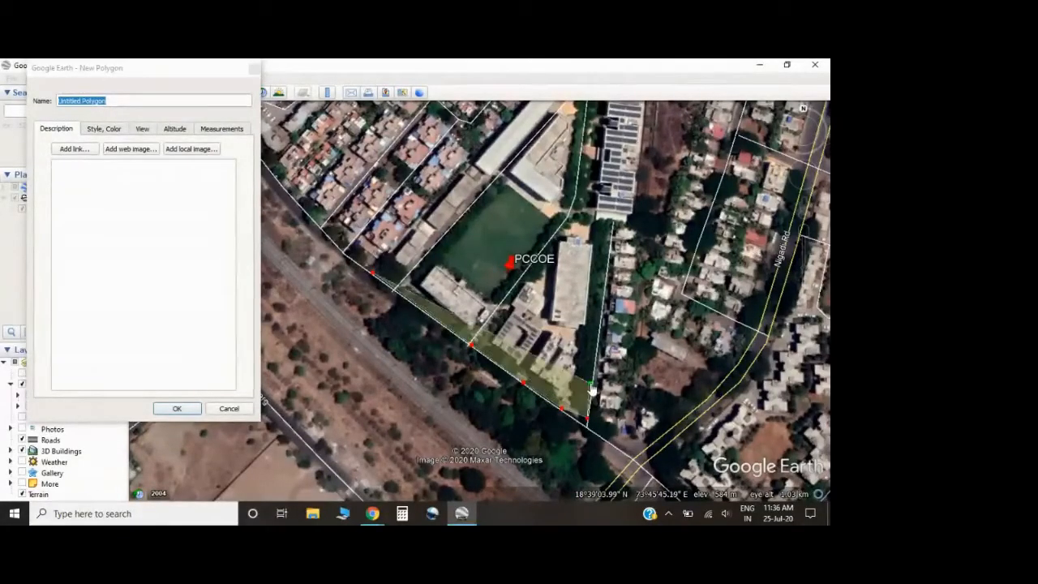
key("Up")
left_click(604, 389)
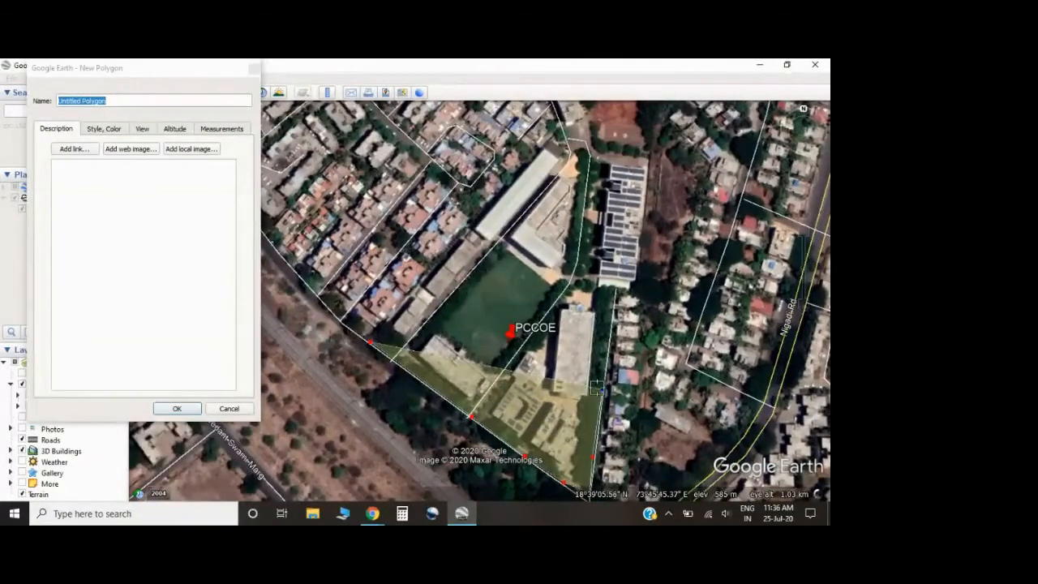
key("Up")
left_click(614, 388)
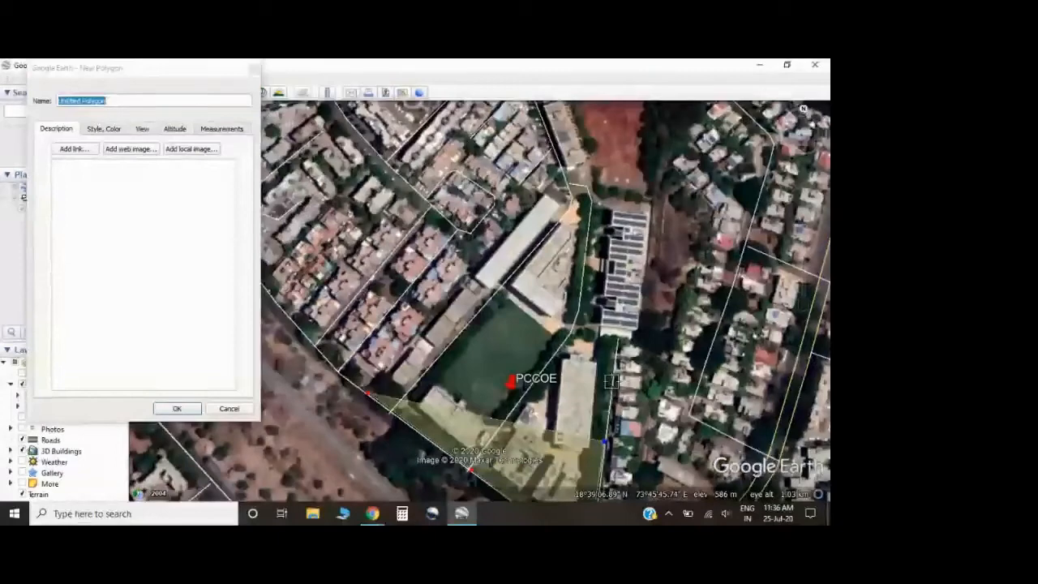
left_click(615, 341)
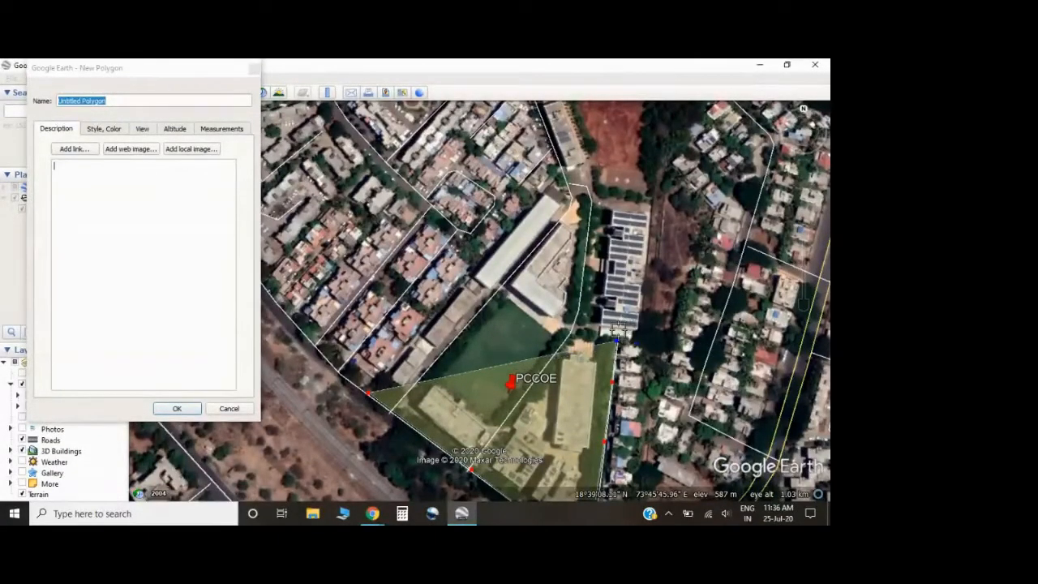
Continue the polygon around the east side of the solar-roofed building and up the east edge of the reddish-brown ground
left_click(628, 323)
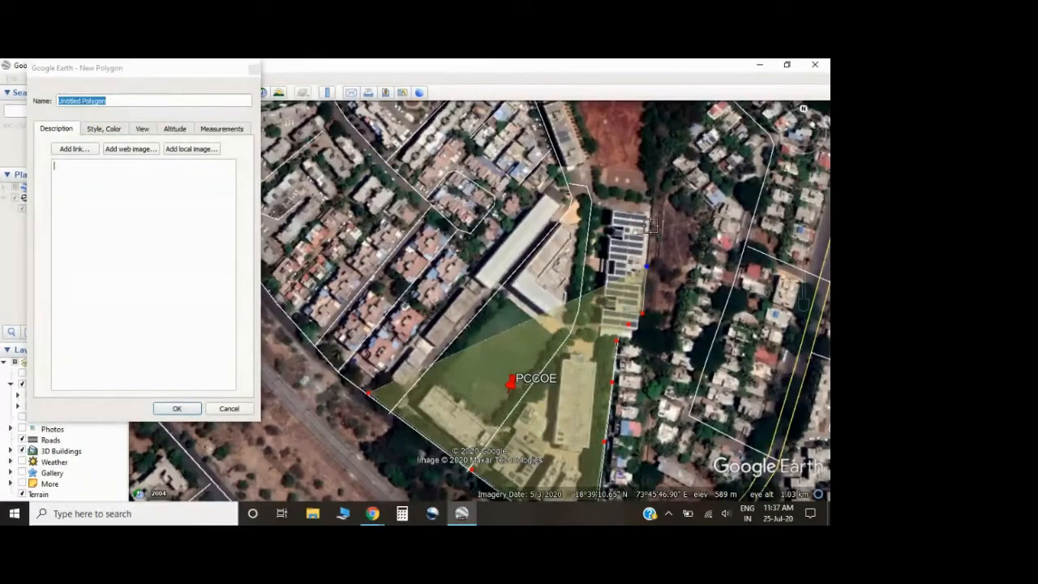
key("Up")
left_click(657, 298)
left_click(654, 246)
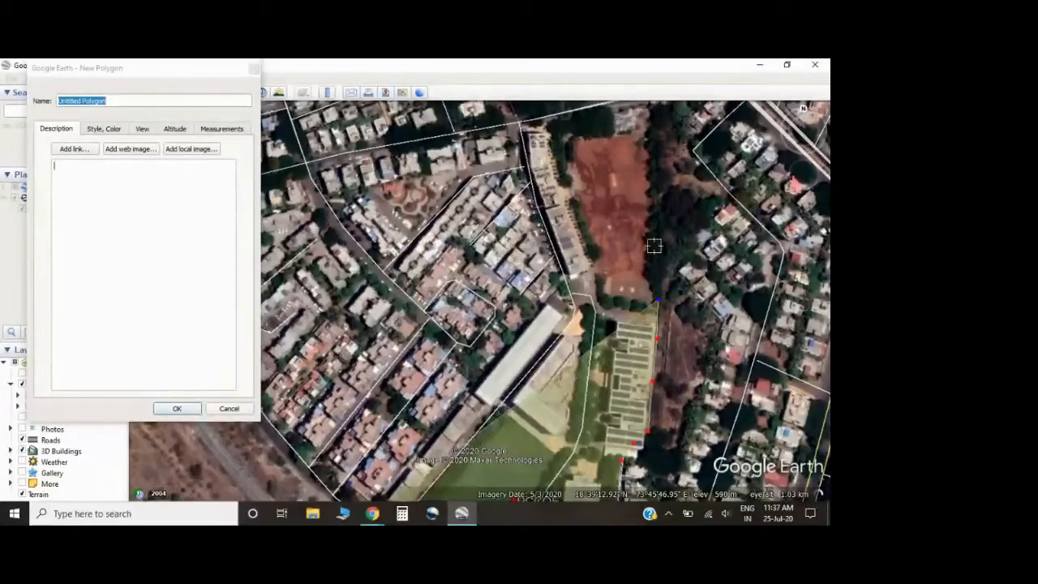
left_click(655, 209)
left_click(652, 155)
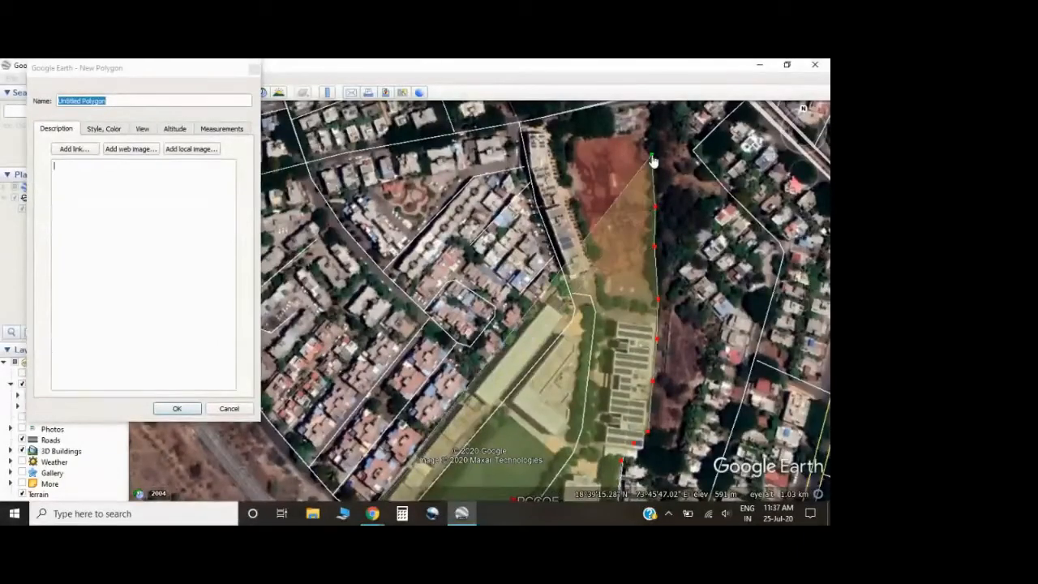
Carry the polygon boundary across the north side of the reddish-brown ground to the campus's northwest corner at the road
key("Up")
key("Up")
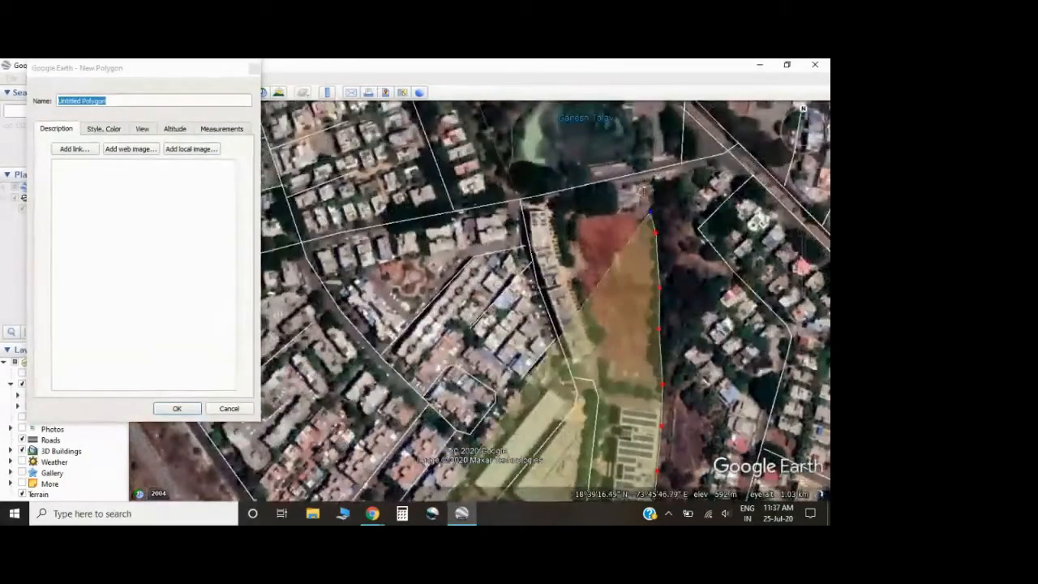
left_click(609, 190)
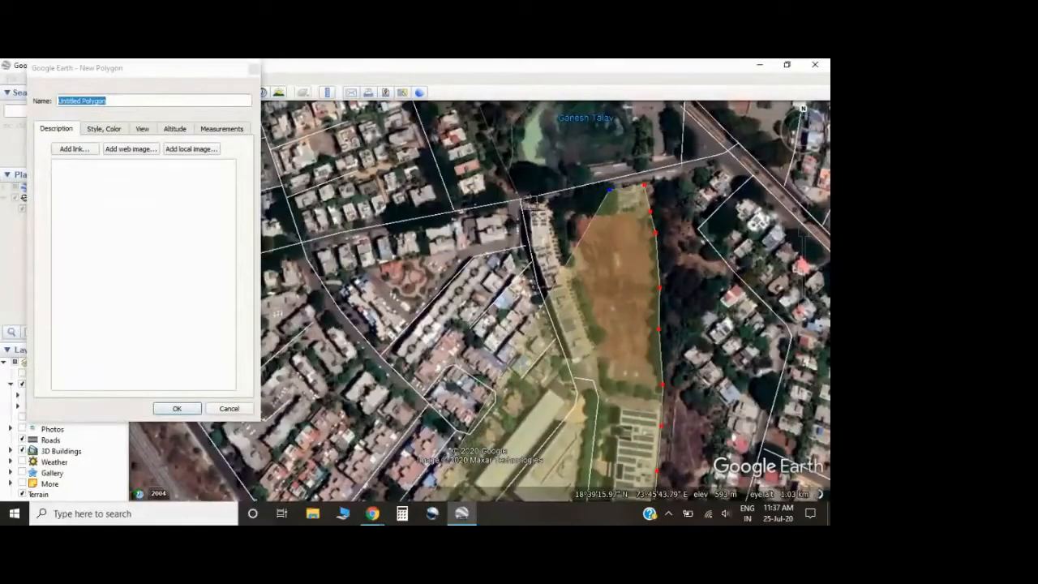
left_click(528, 200)
Place polygon points south down the road west of the reddish-brown ground to the long building's north end, completing the outline
left_click(524, 231)
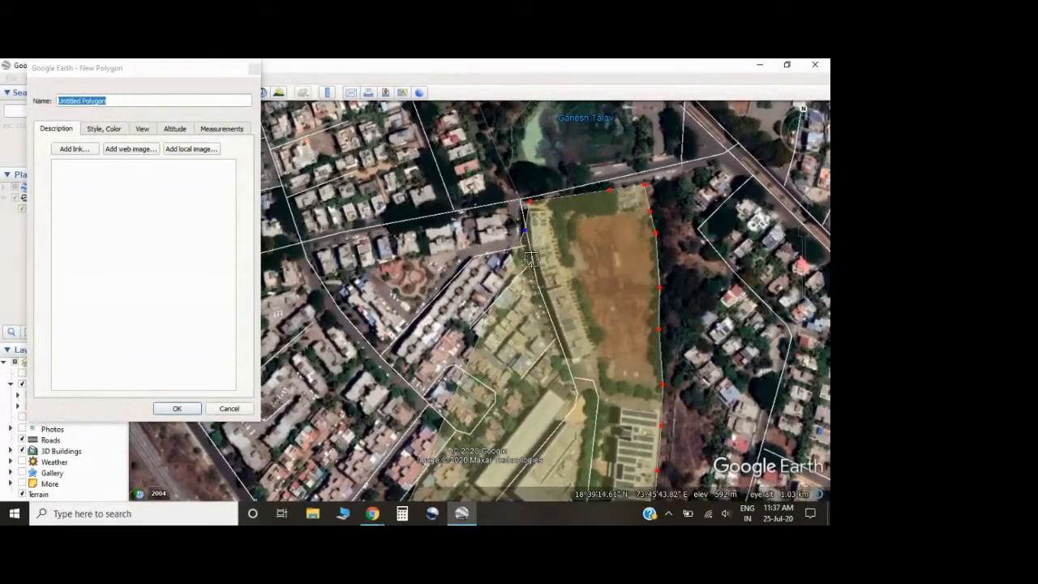
left_click(531, 259)
left_click(545, 299)
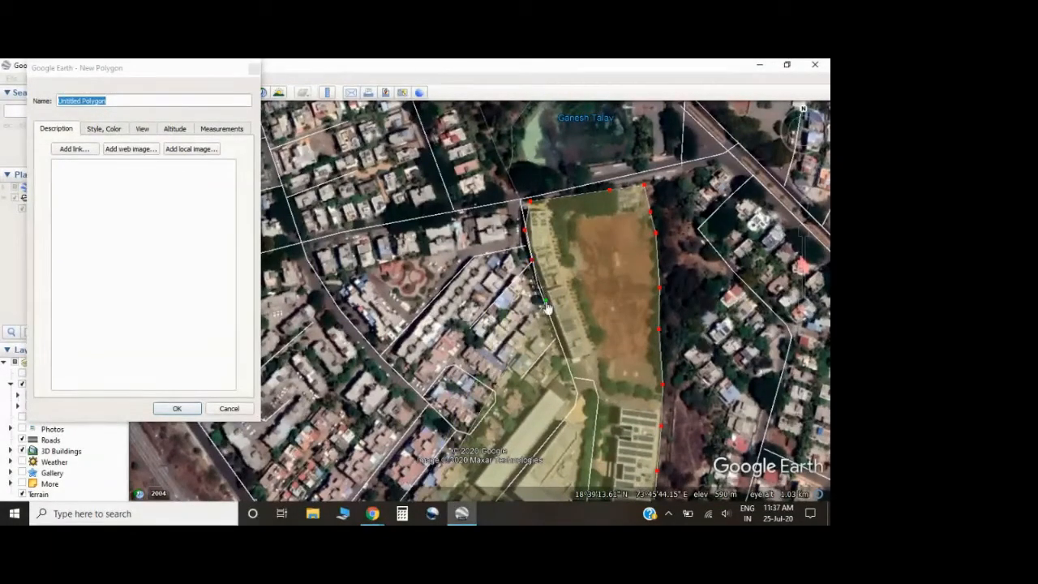
left_click(555, 333)
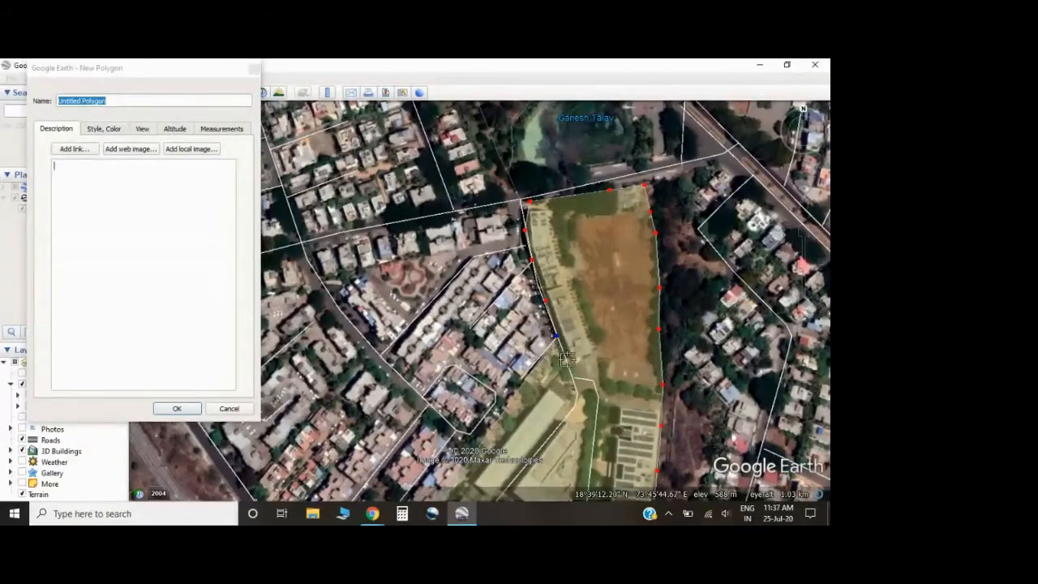
key("Down")
key("Down")
key("Down")
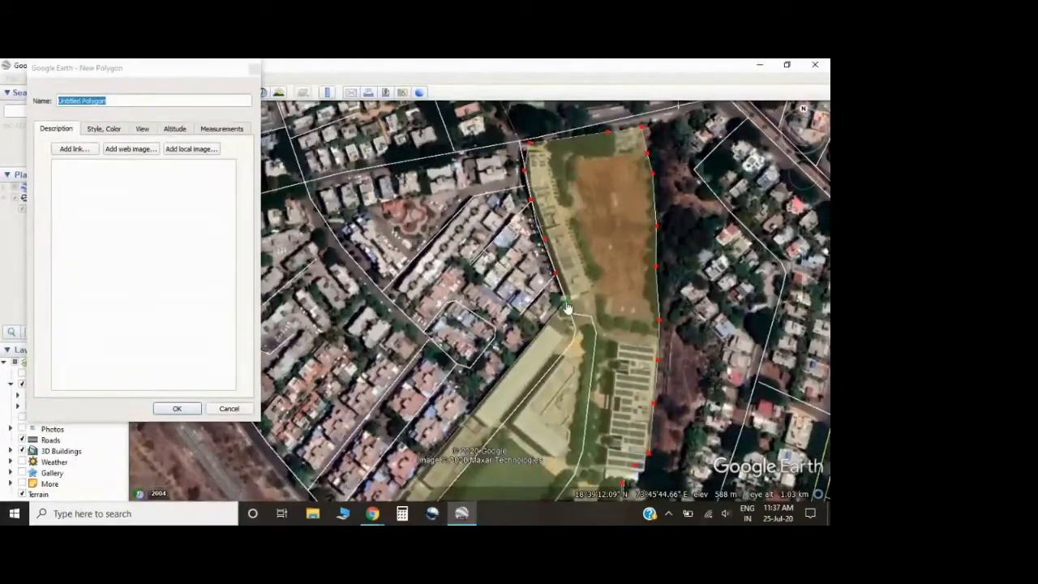
key("Down")
key("Down")
key("Down")
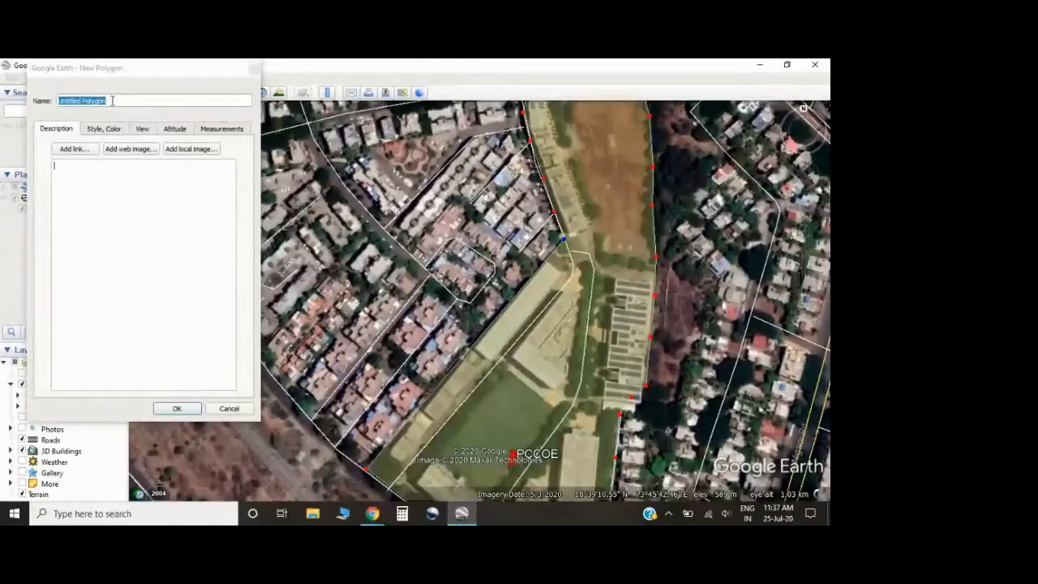
Name the polygon PCCOE campus and save it
double_click(112, 101)
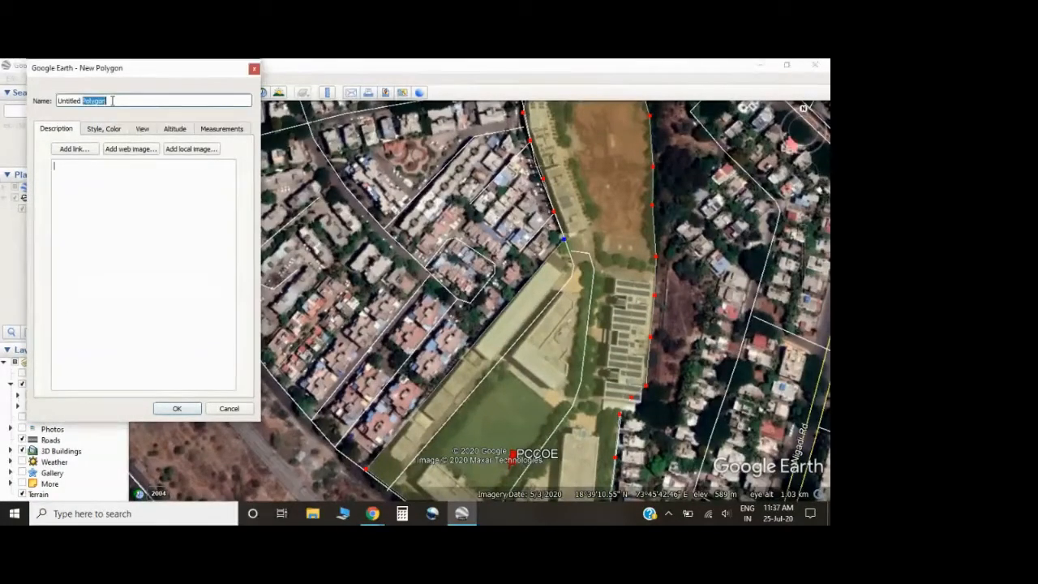
type("PCCOE campus")
left_click(177, 408)
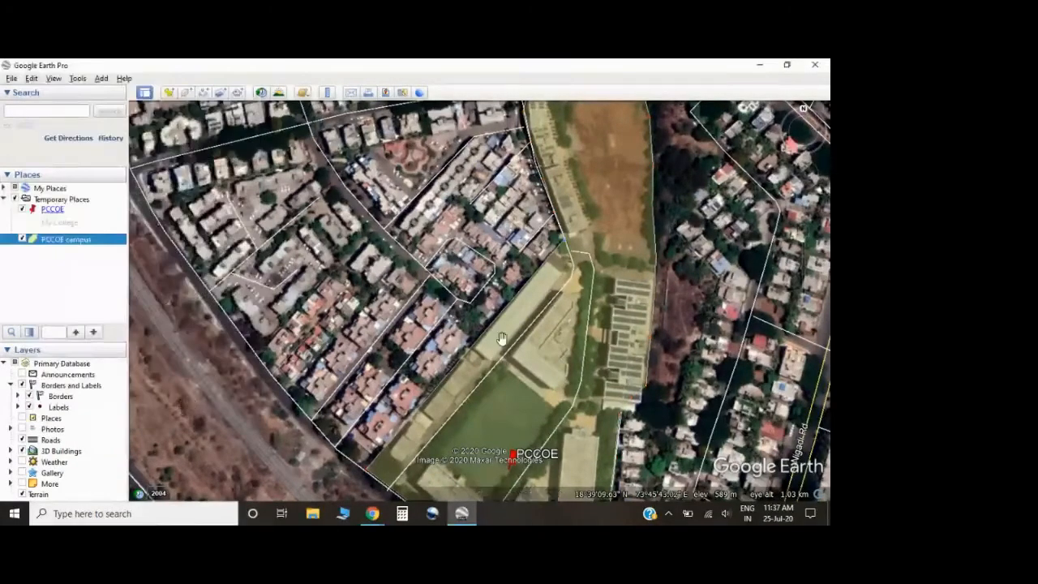
View the whole PCCOE campus polygon, check its perimeter and area in its properties, and close them
scroll(502, 338, "down", 3)
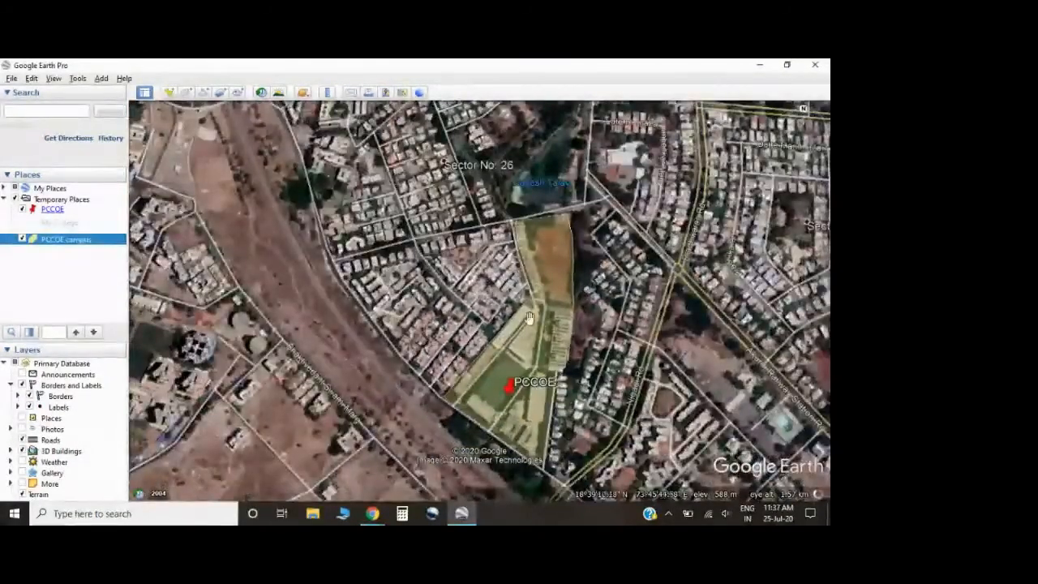
scroll(540, 313, "up", 2)
right_click(571, 294)
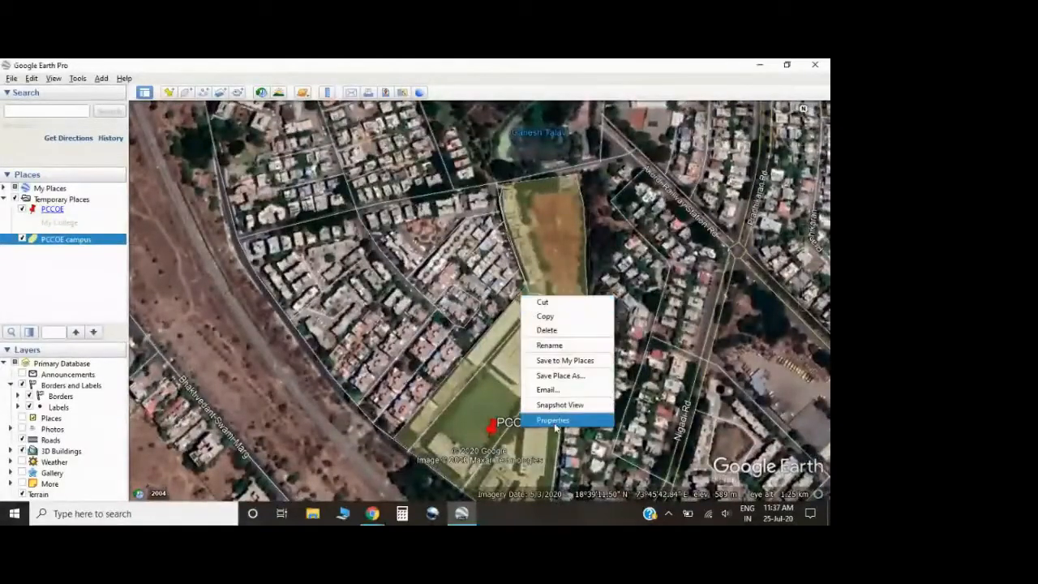
left_click(604, 420)
left_click(221, 128)
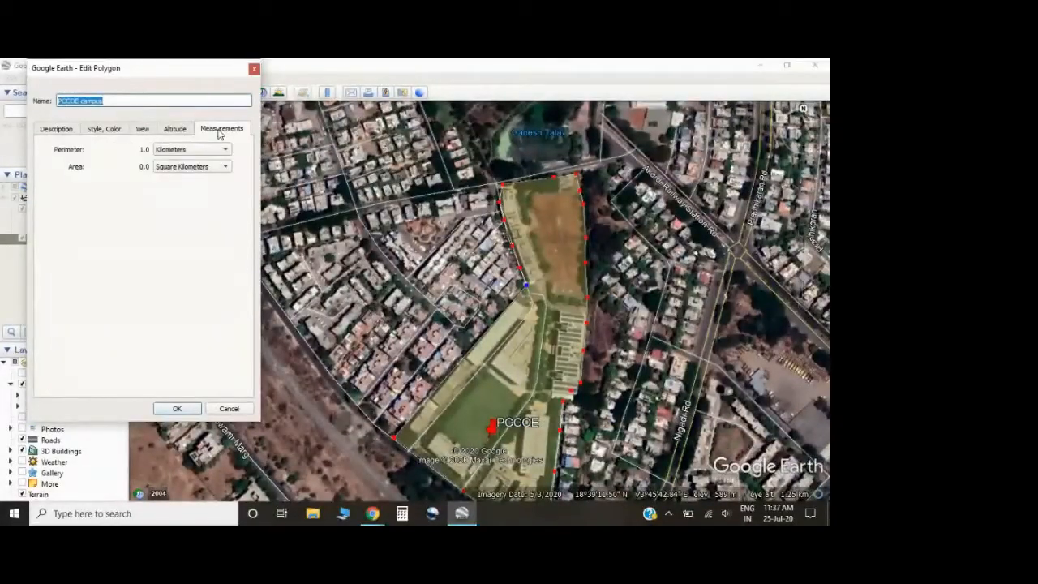
left_click(182, 151)
left_click(175, 152)
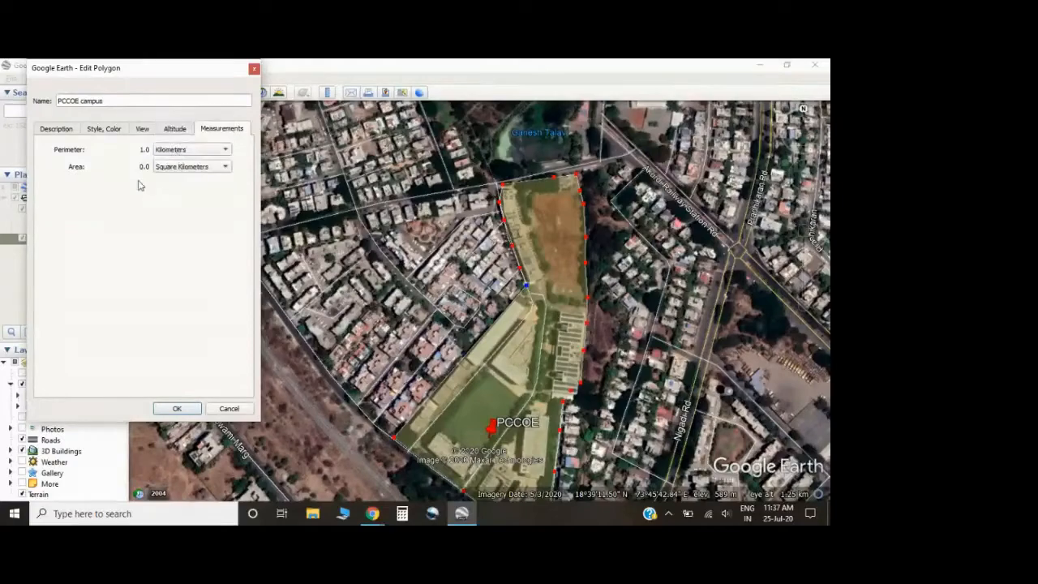
left_click(177, 408)
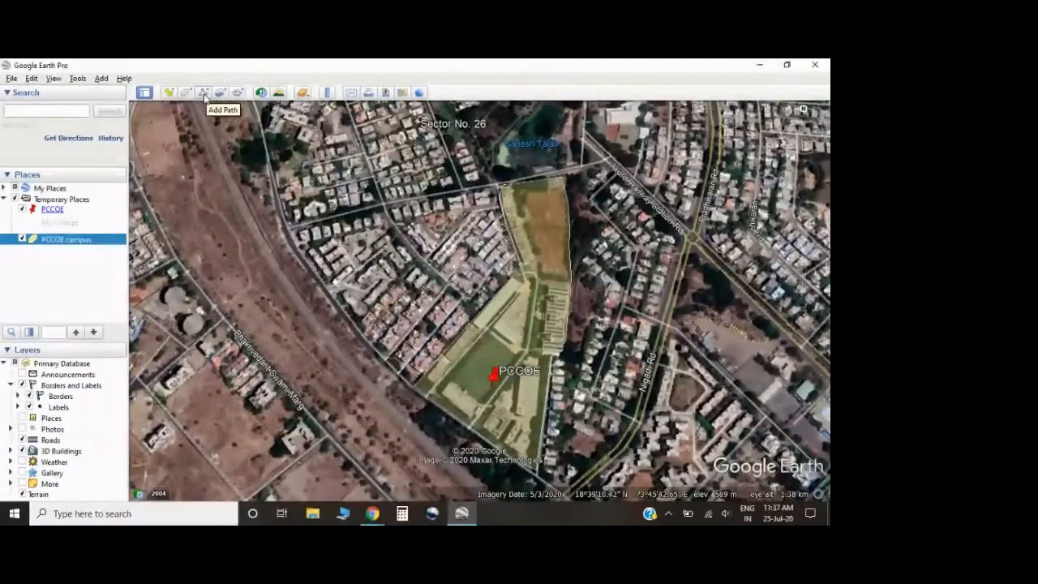
left_click(49, 199)
left_click(203, 94)
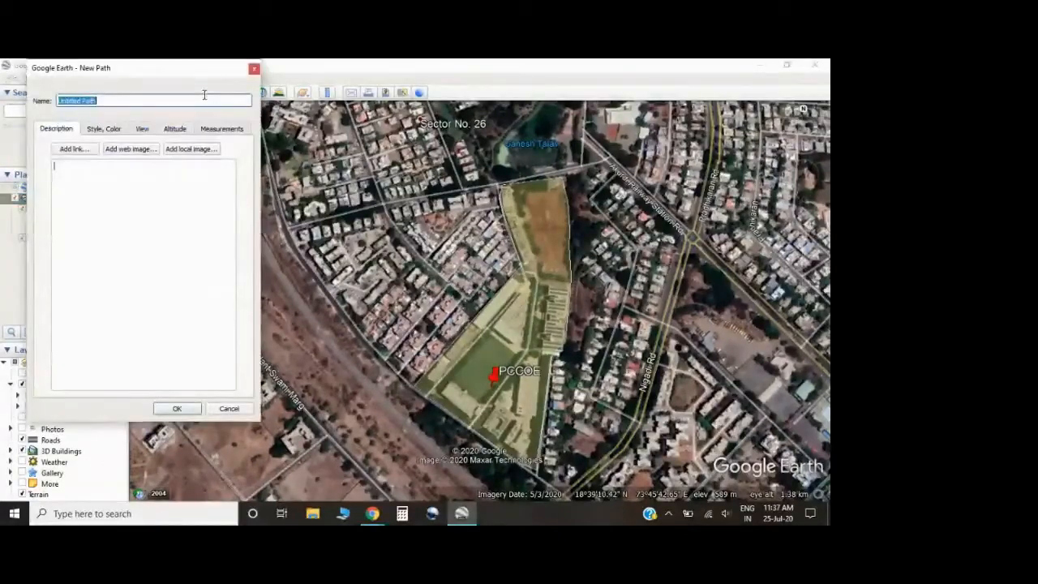
left_click(253, 69)
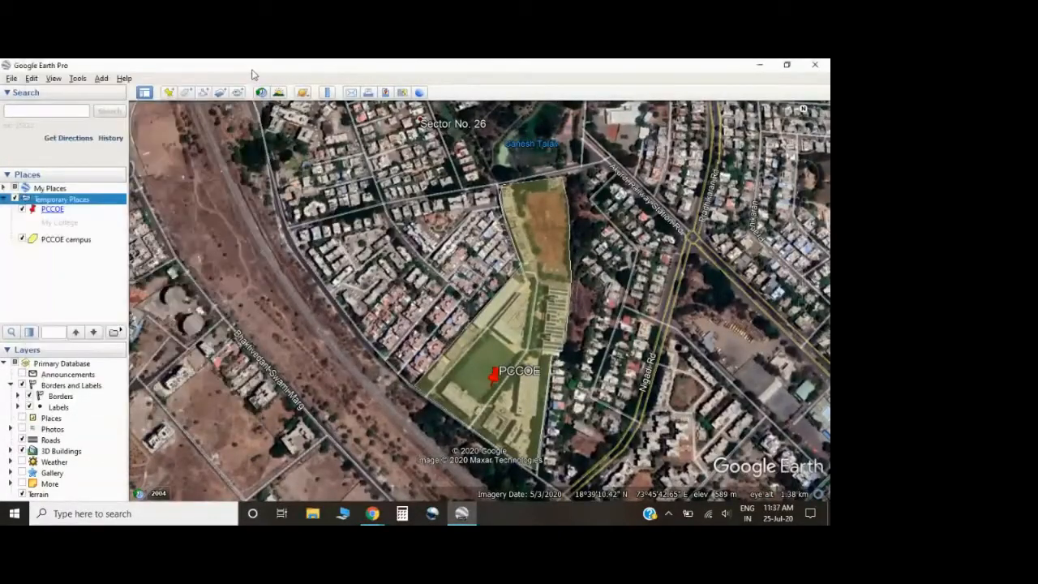
Start a new path and trace the road beside the railway from the northwest junction to the campus's southwest boundary
left_click(203, 95)
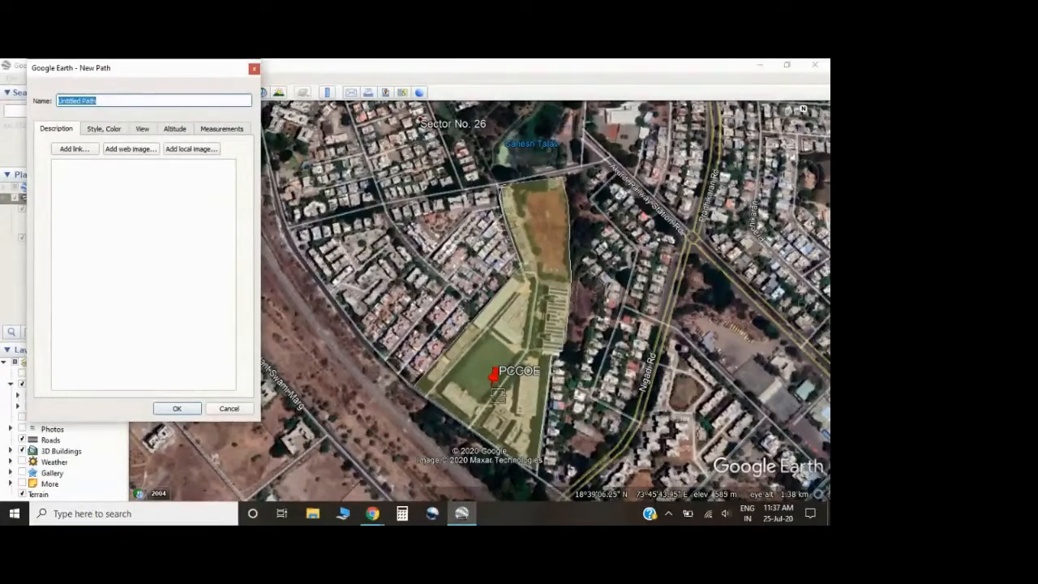
left_click(285, 234)
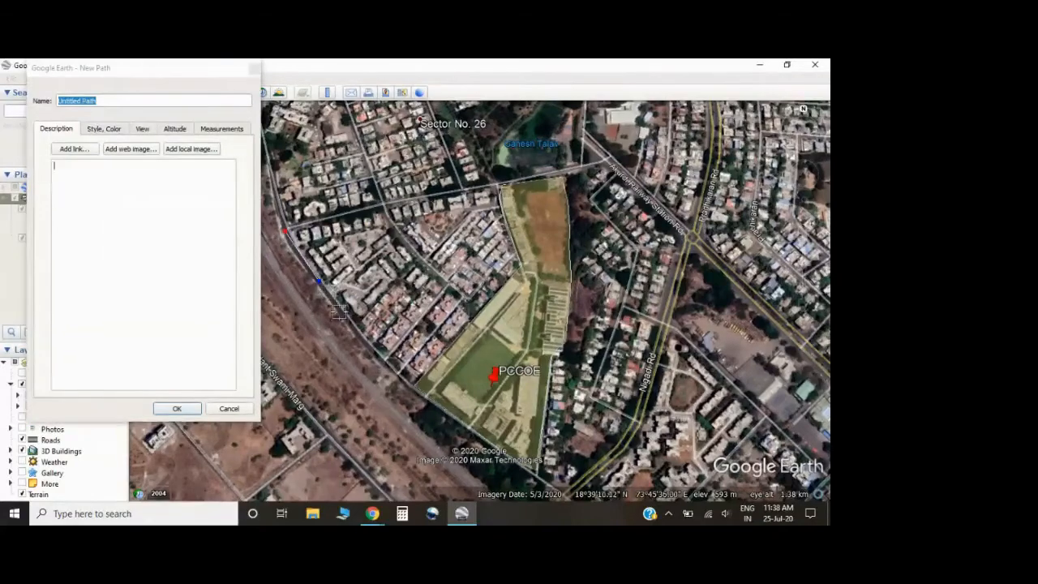
left_click(381, 360)
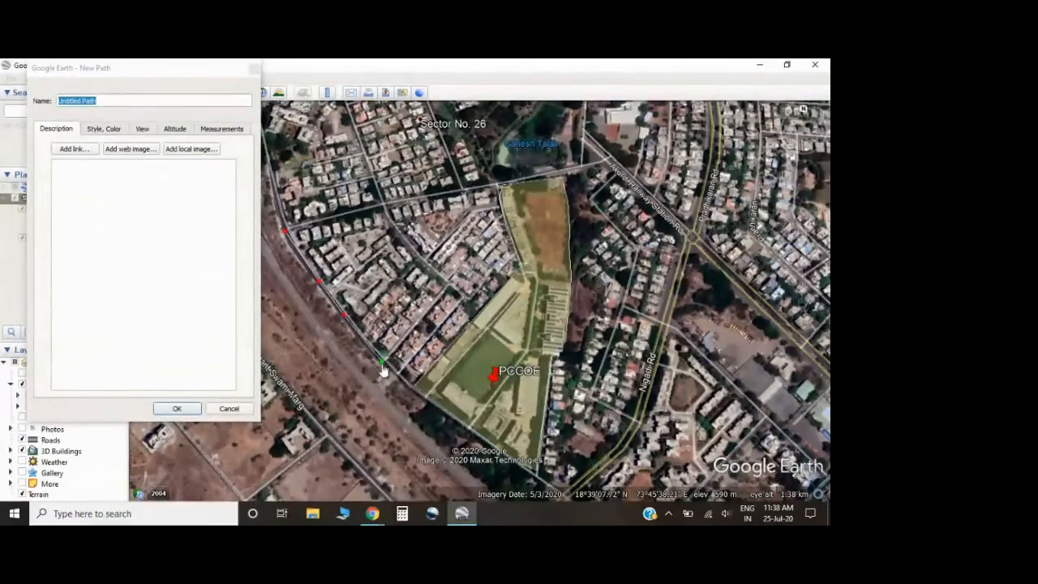
left_click(405, 385)
left_click(440, 411)
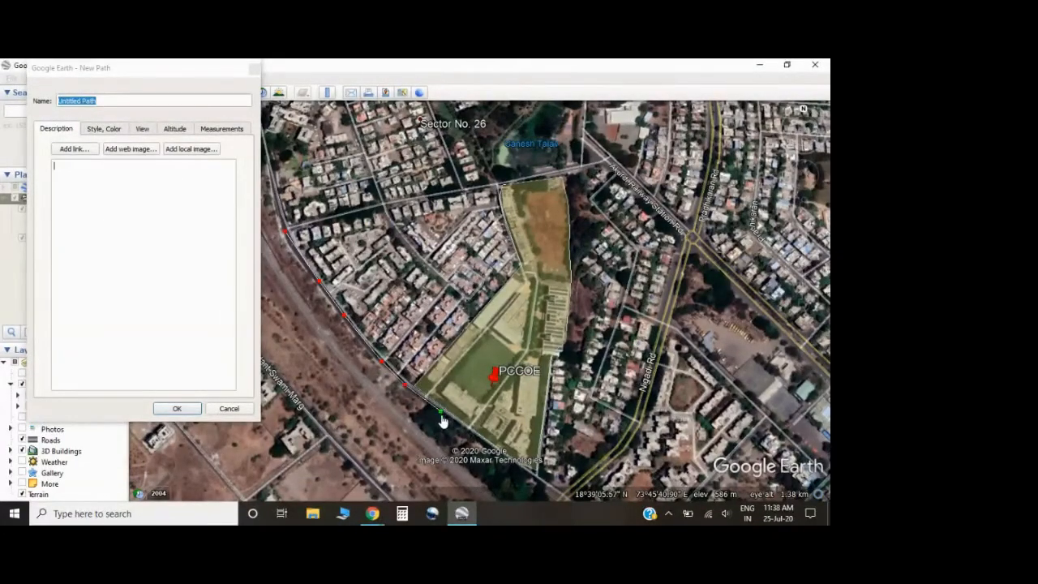
left_click(470, 429)
Continue the path southeast past the campus's southern corner to the Ganga Nagar Rd and Ravet Village Rd junction
key("Down")
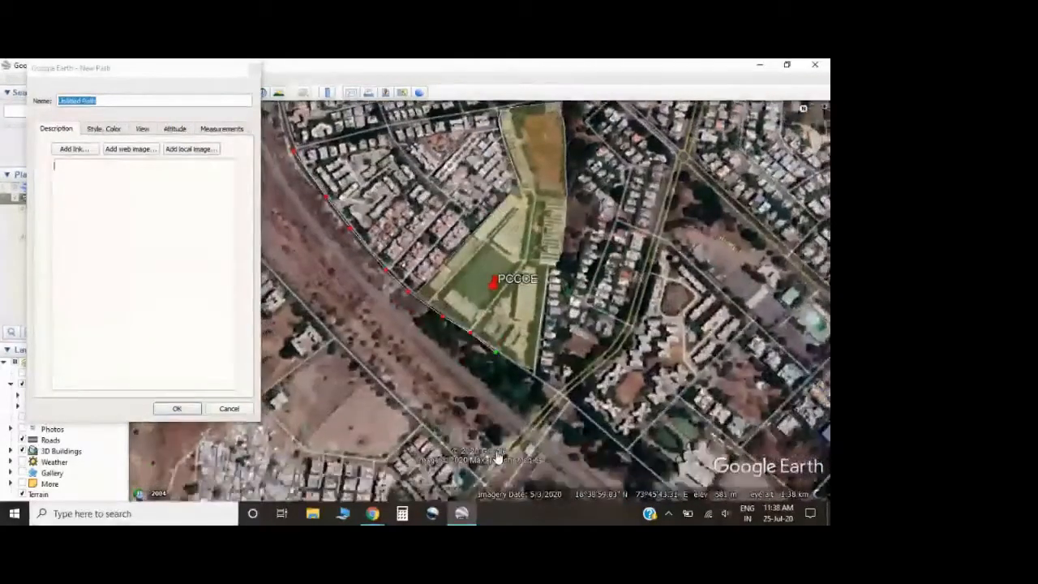
key("Right")
left_click(425, 367)
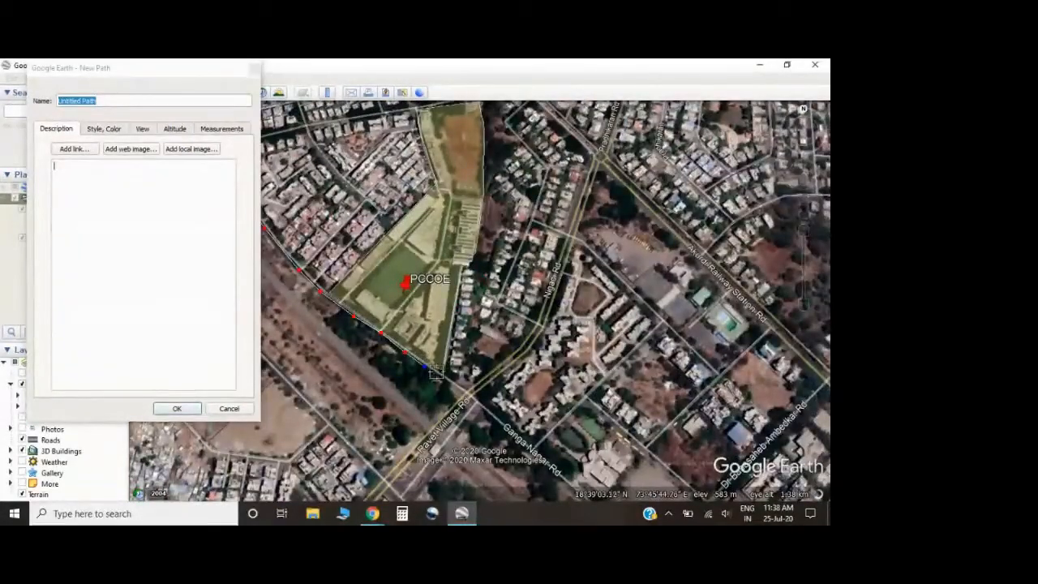
left_click(441, 375)
left_click(459, 390)
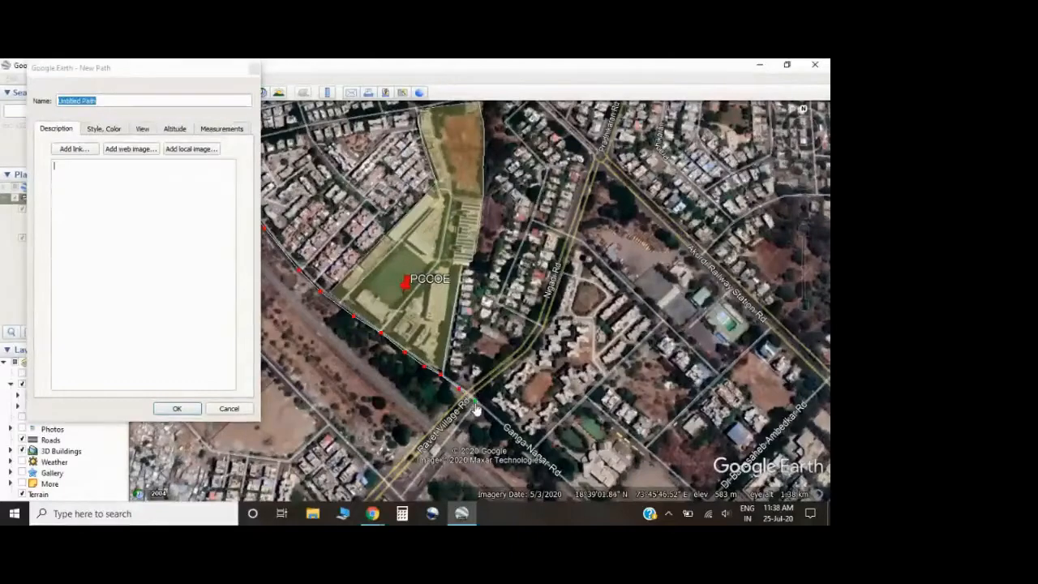
key("Left")
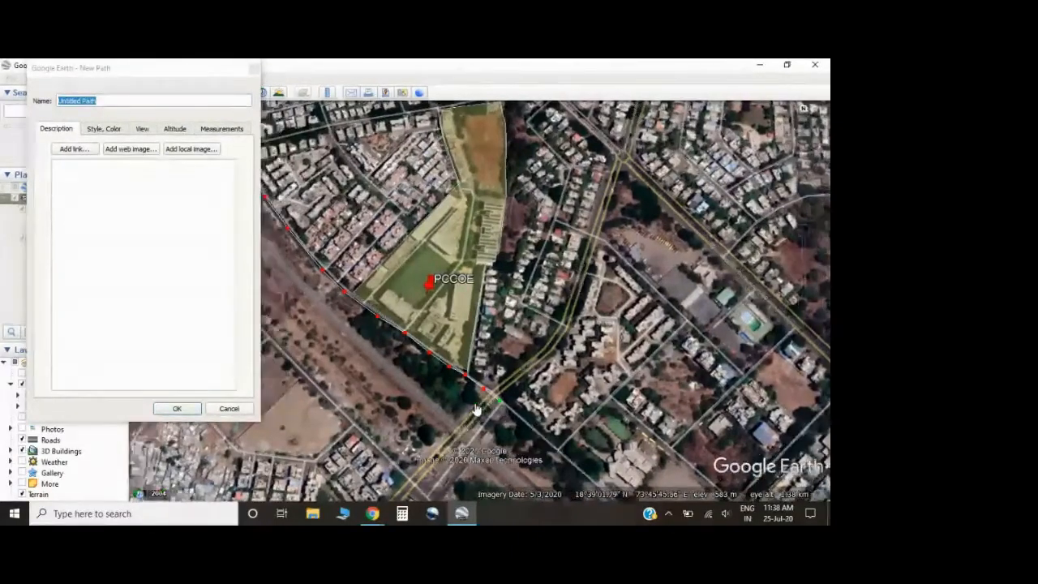
key("Up")
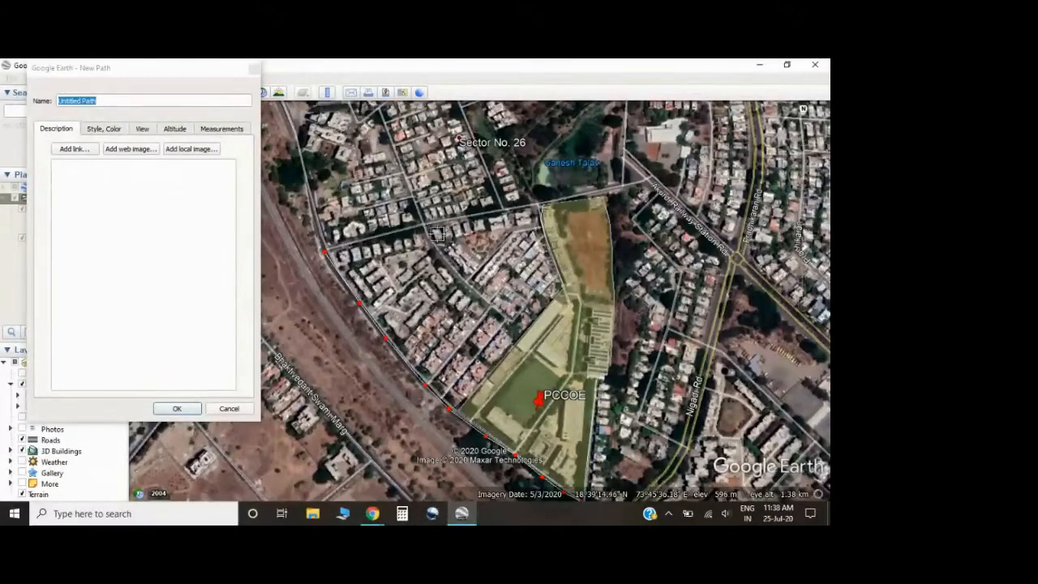
key("Down")
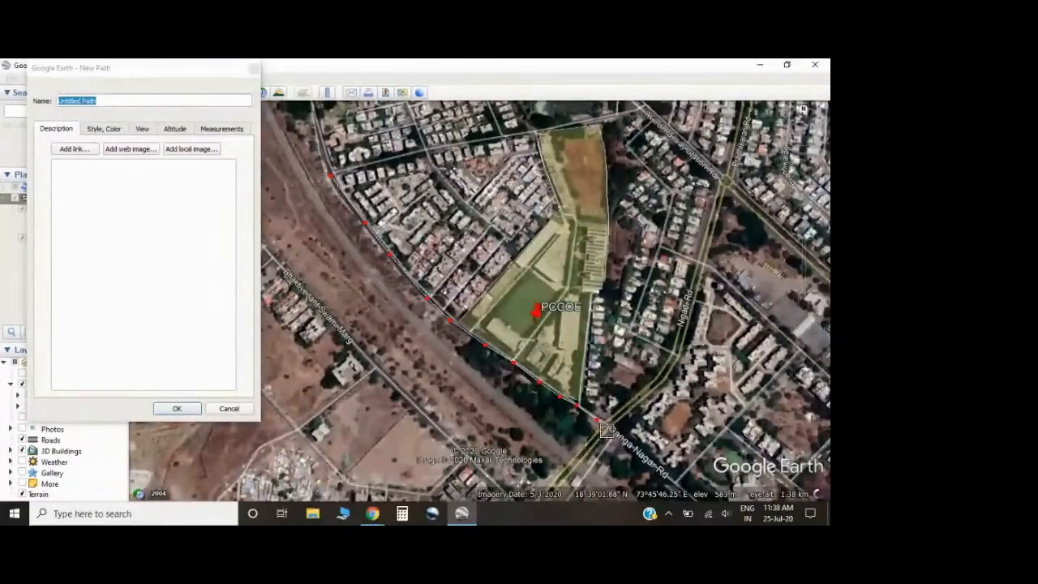
left_click(597, 421)
Name the path College front road
left_click(109, 102)
left_click_drag(84, 103, 36, 96)
type("Col")
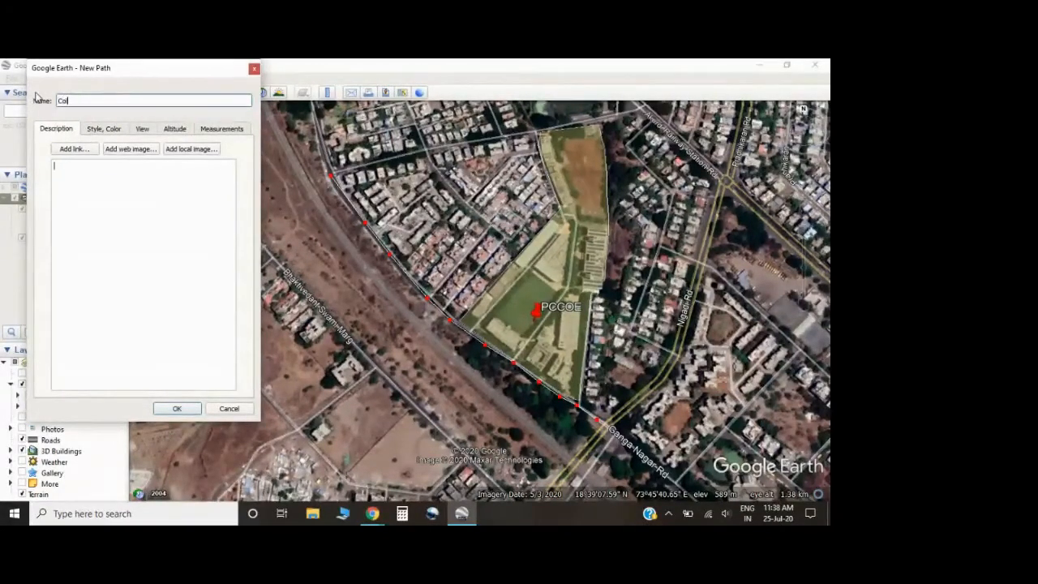
type("lege ")
type("fiont road")
Set the path's line color to red (#ff0000) and its width to 7
left_click(104, 128)
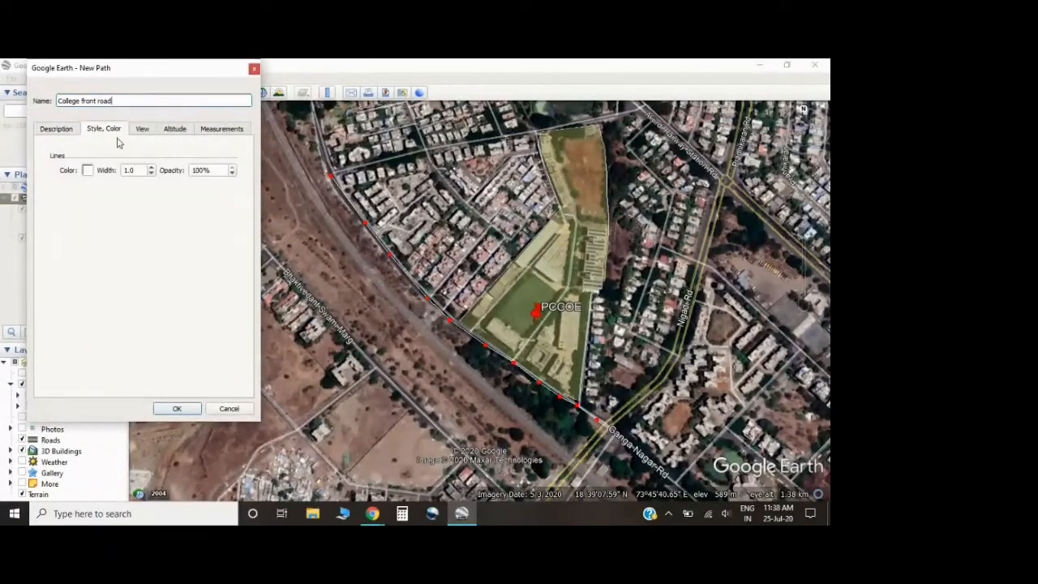
left_click(88, 170)
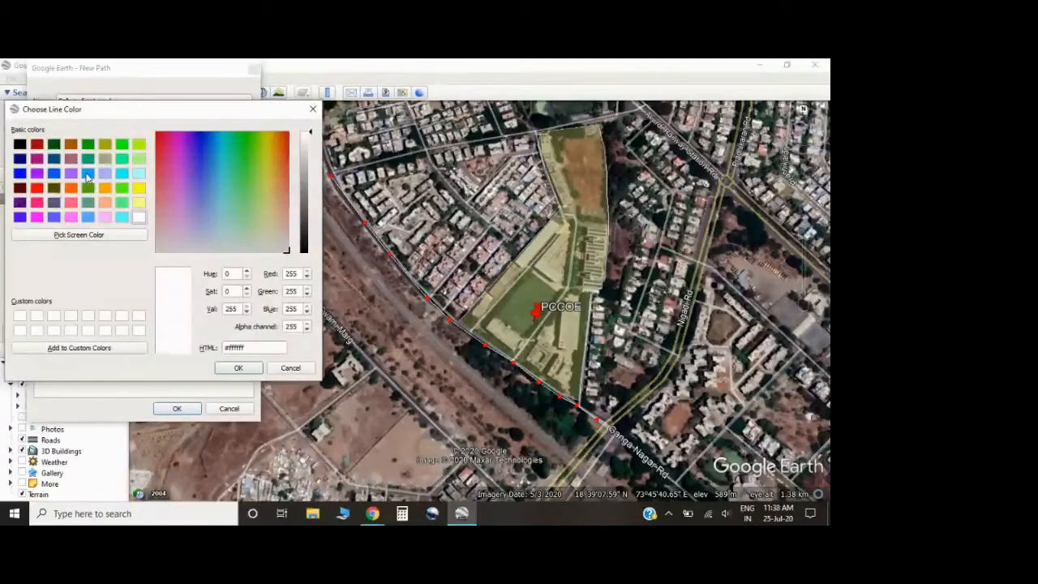
left_click(37, 188)
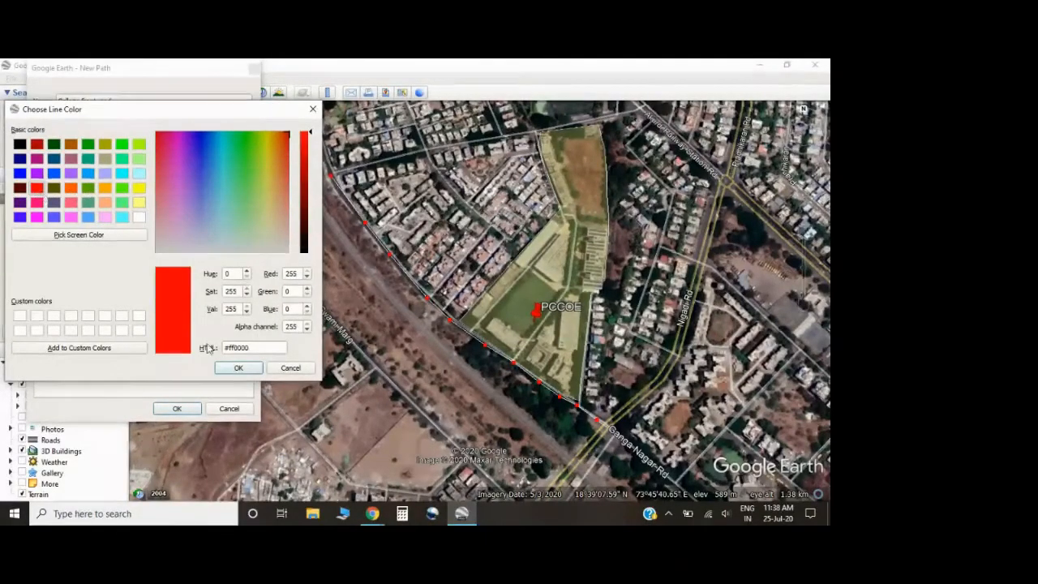
left_click(239, 367)
left_click(153, 171)
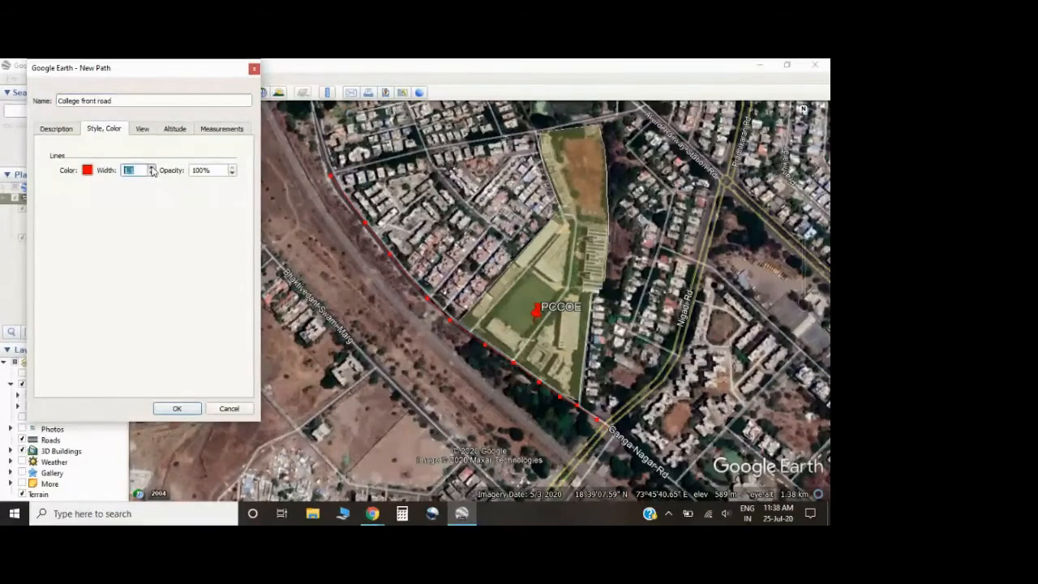
left_click(151, 167)
type("5")
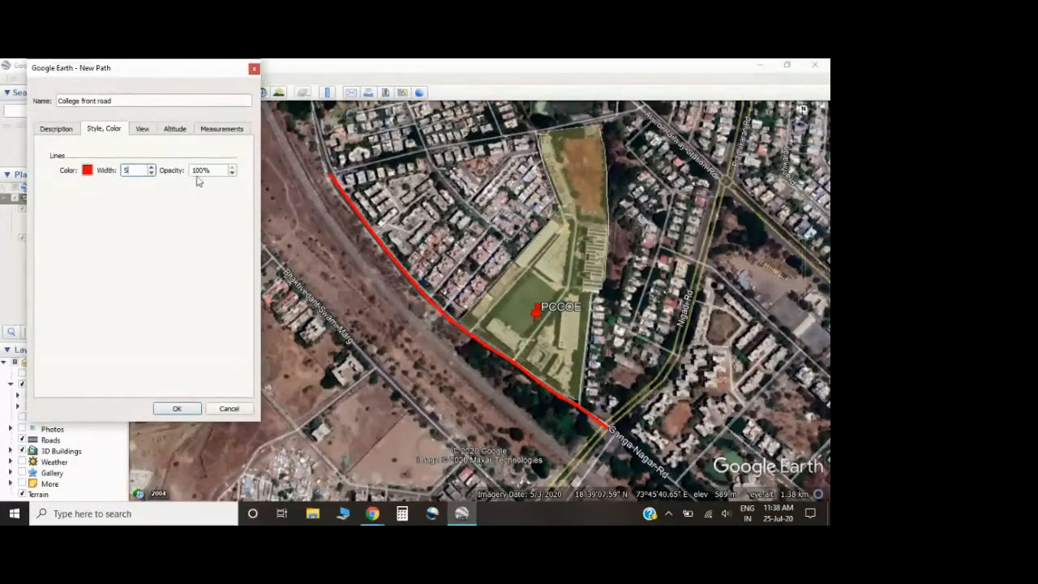
type("7")
Look through the path's view and altitude settings and check its length in meters
left_click(143, 130)
left_click(175, 129)
left_click(205, 131)
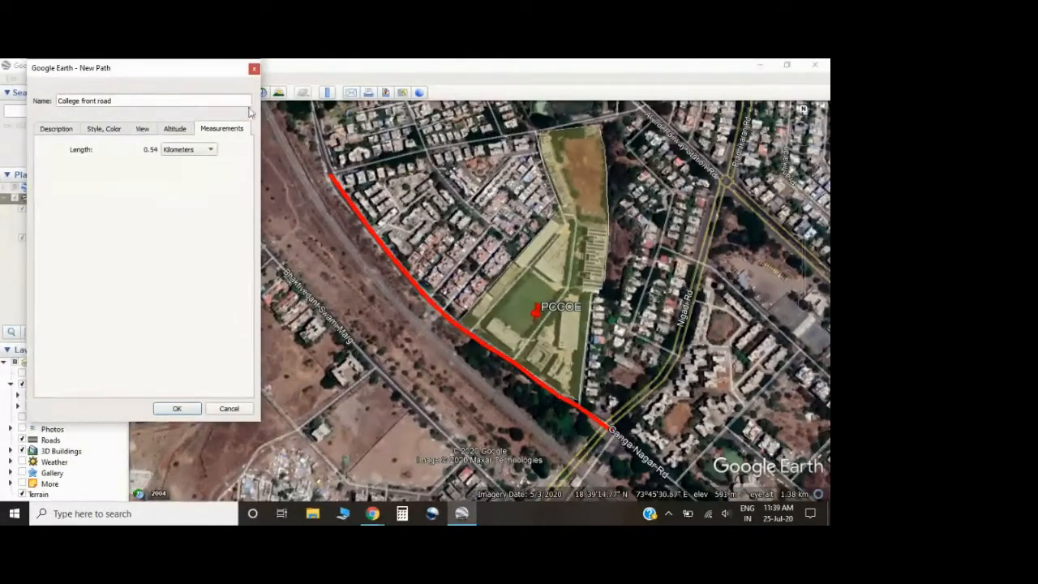
left_click(195, 153)
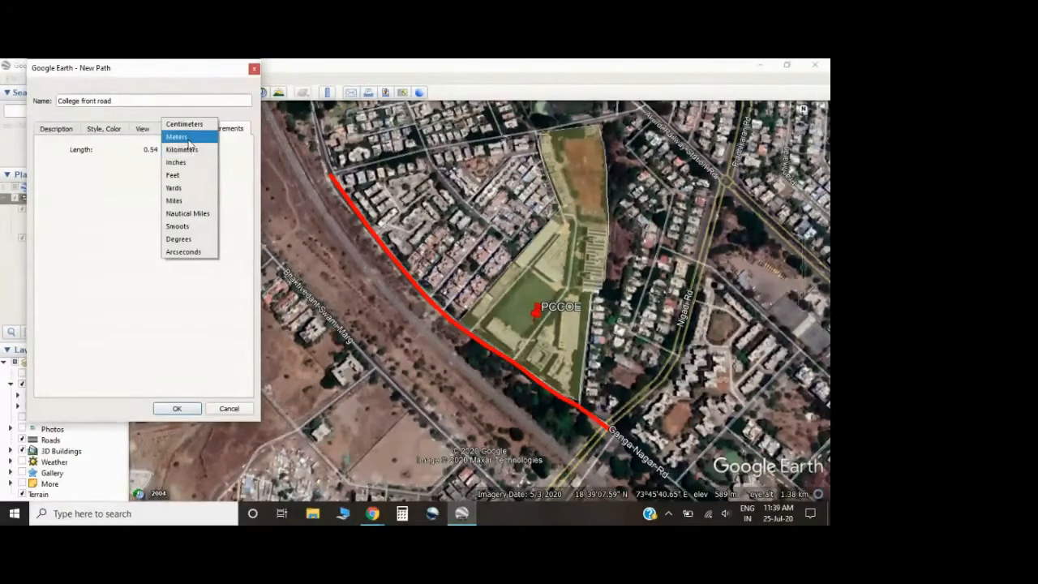
left_click(178, 137)
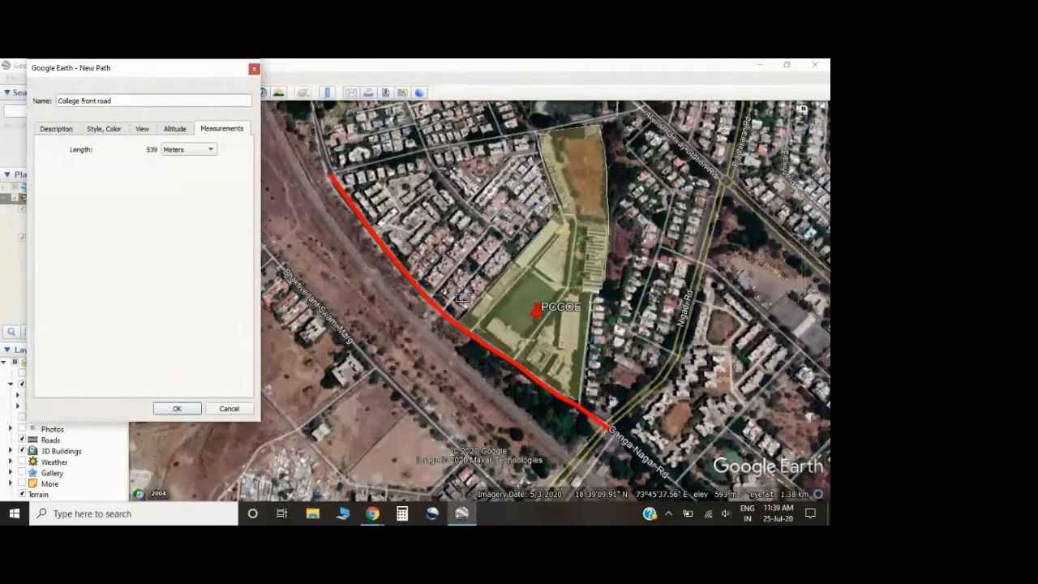
left_click_drag(600, 423, 609, 431)
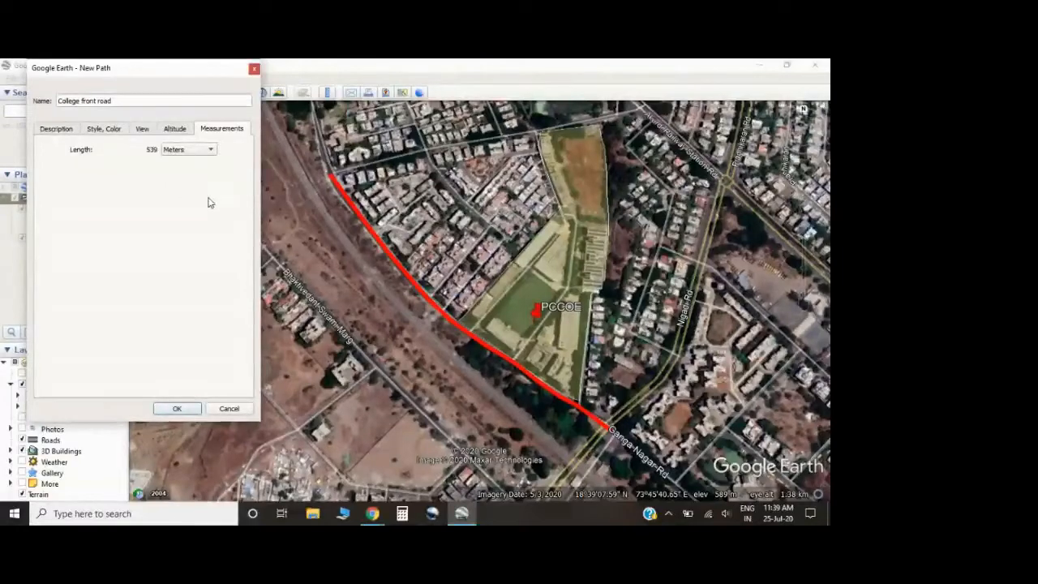
left_click(58, 129)
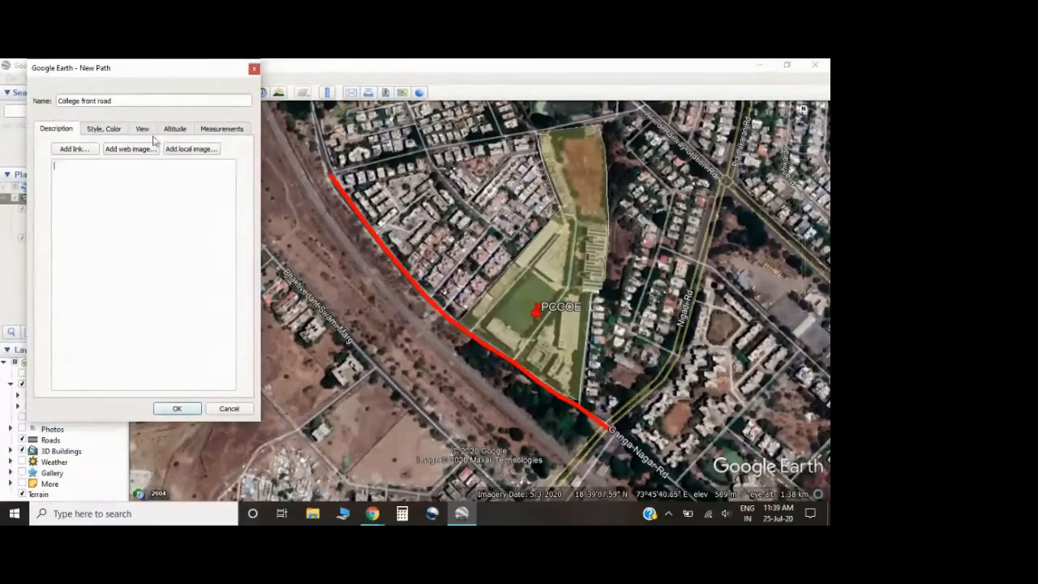
Try extending the path southeast along Ganga Nagar Rd beyond the junction
mouse_move(616, 430)
left_mouse_down()
mouse_move(621, 358)
mouse_move(658, 391)
left_mouse_up()
left_click(688, 413)
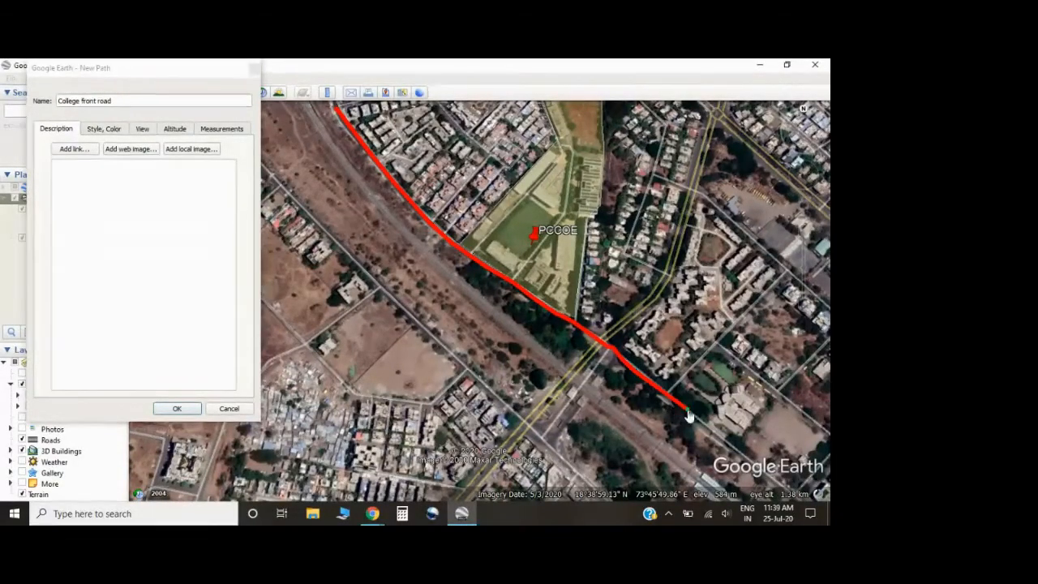
key("Down")
key("Right")
left_click(685, 388)
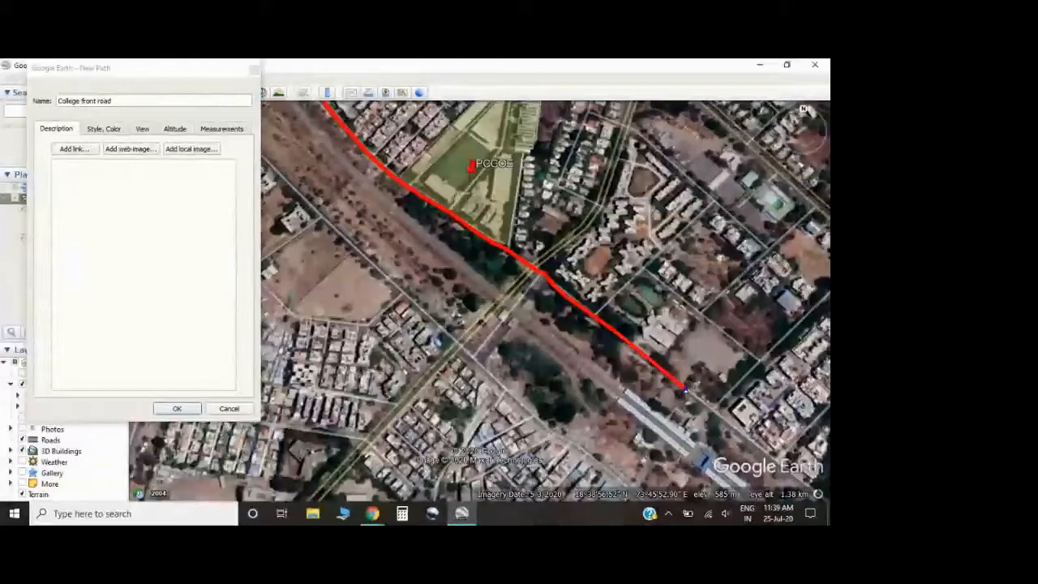
left_click(722, 419)
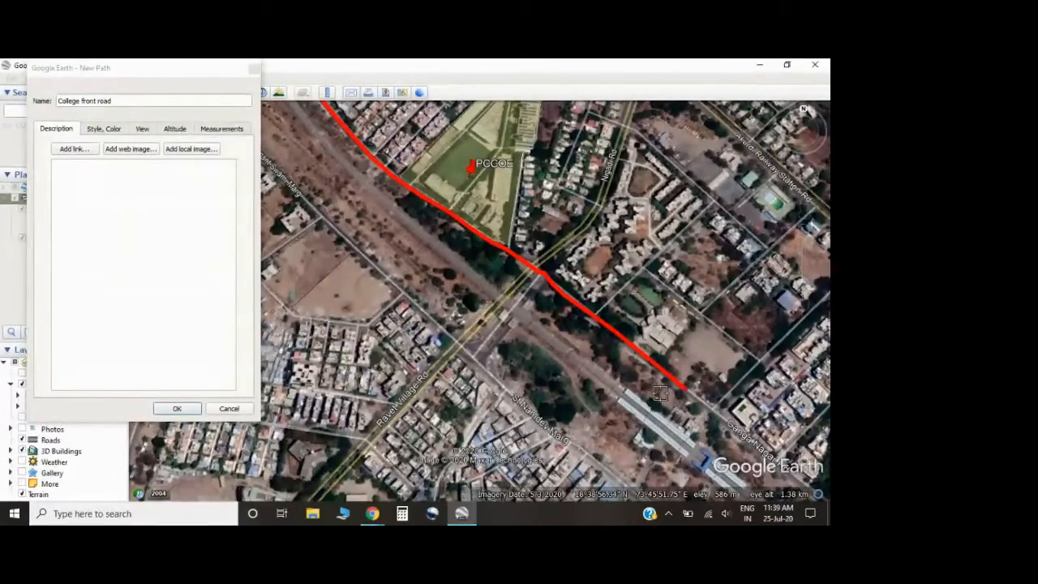
Remove the path points along Ganga Nagar Rd one by one, back to the junction
right_click(660, 393)
right_click(614, 358)
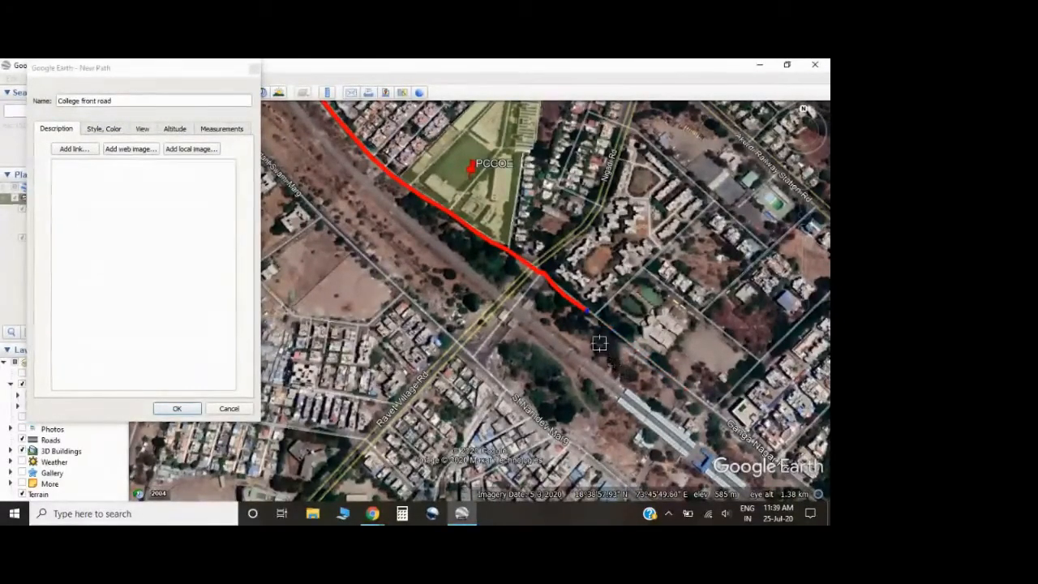
right_click(585, 328)
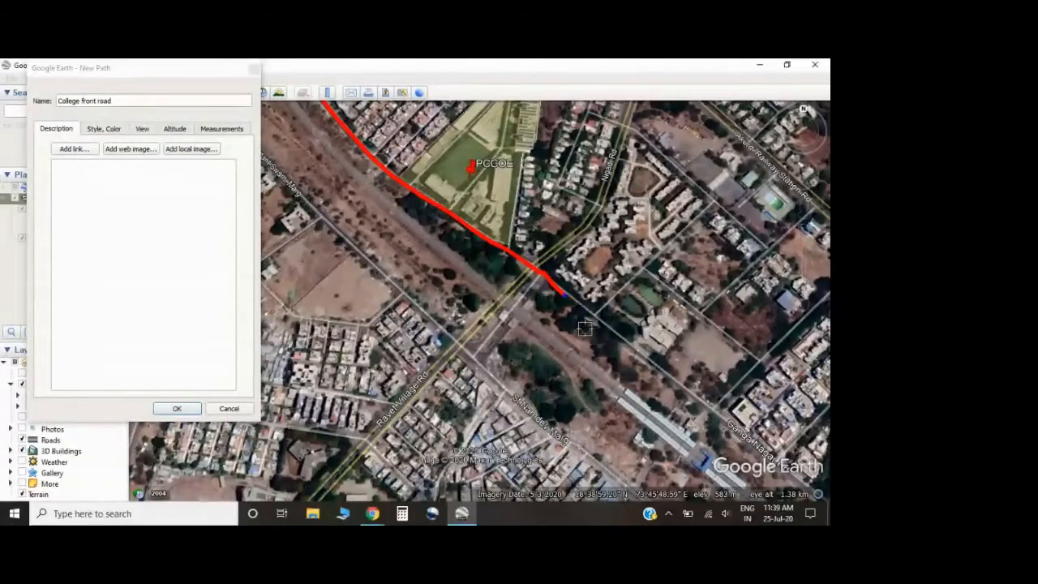
right_click(542, 305)
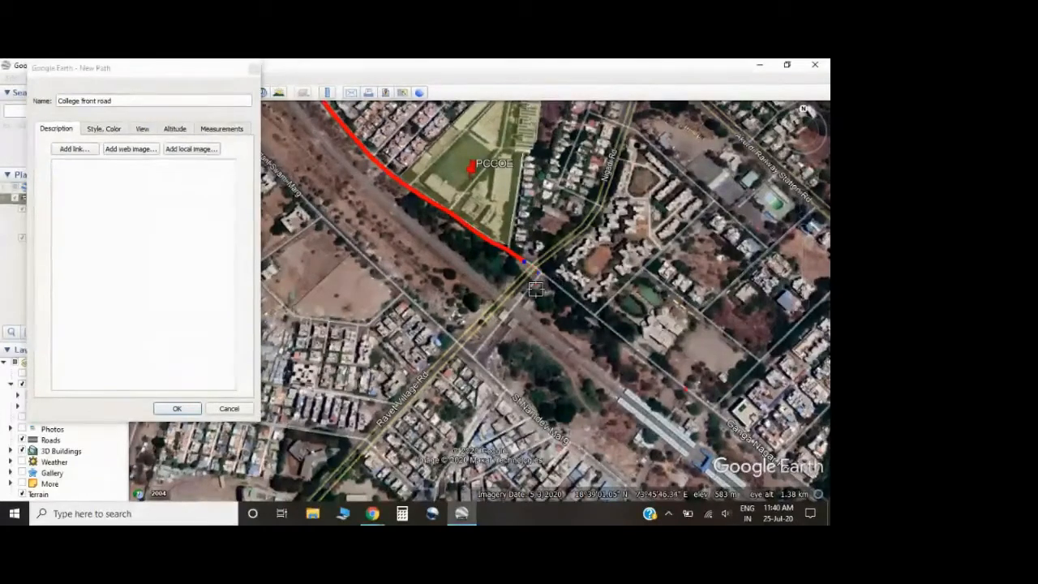
Extend the path from the junction north along Nigadi Rd to the Akurdi Railway Station Rd crossing and save it
key("Up")
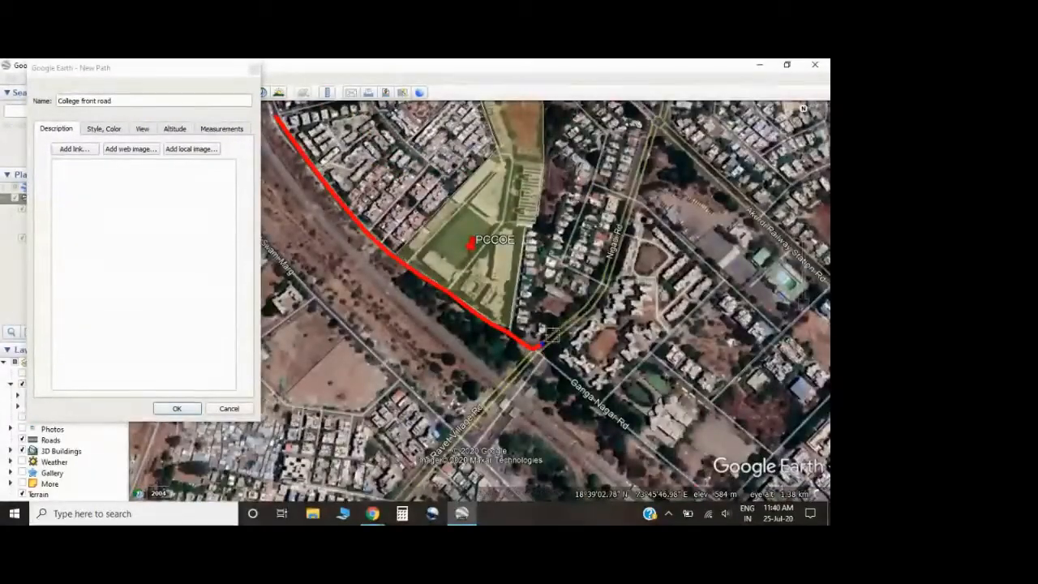
left_click(555, 331)
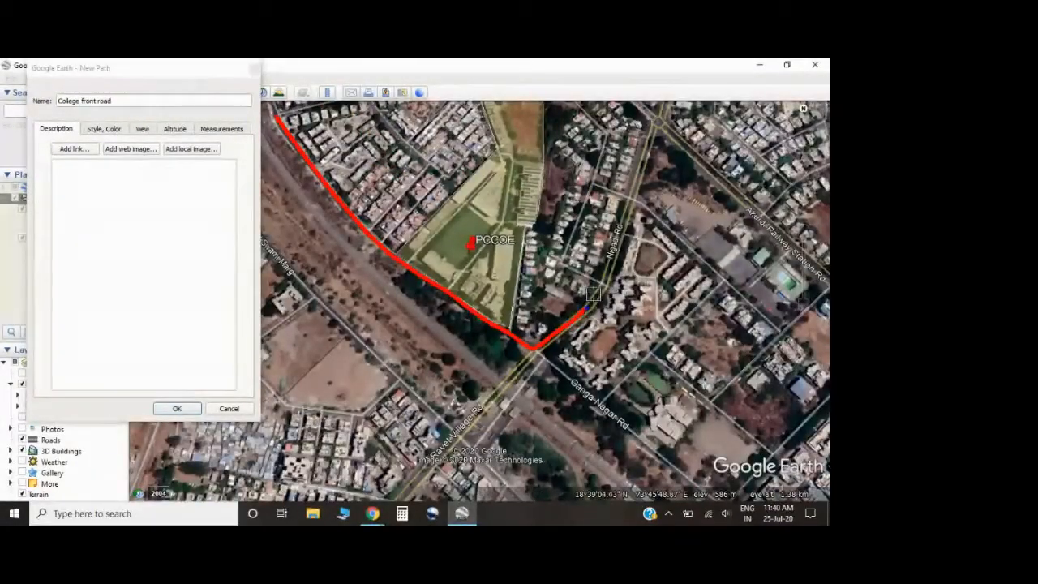
left_click(597, 287)
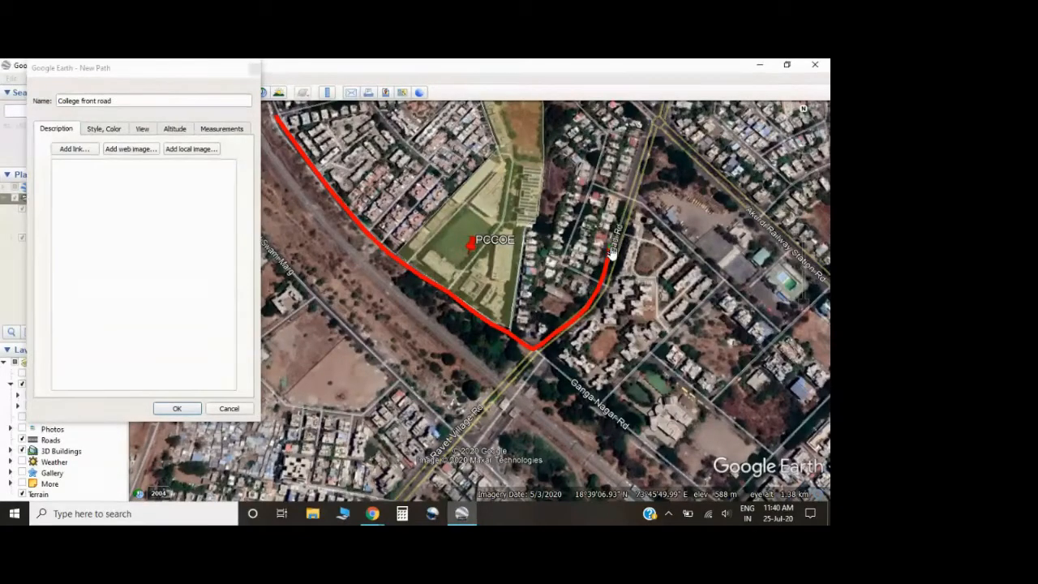
left_click(623, 221)
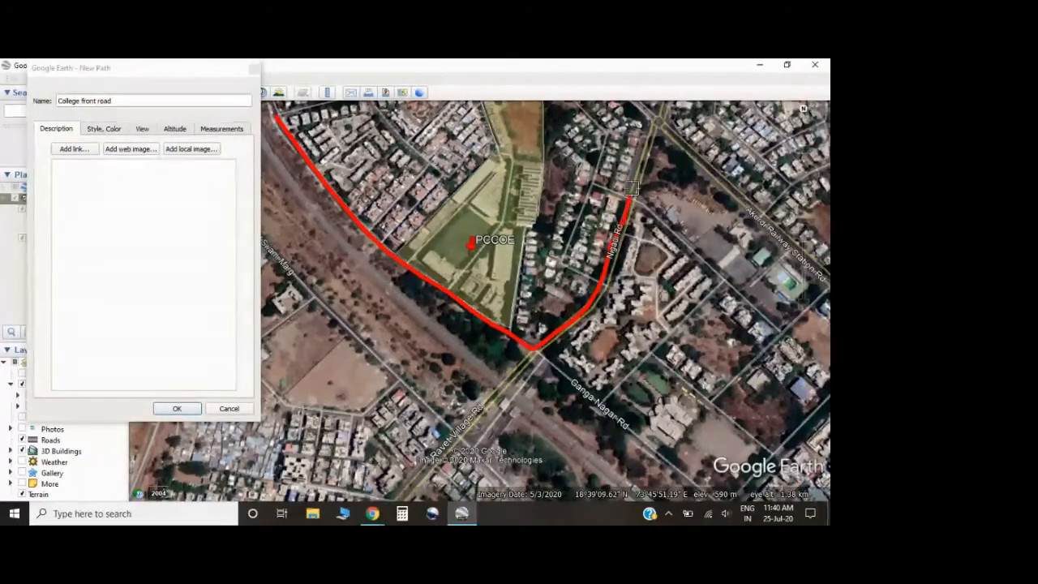
left_click(636, 174)
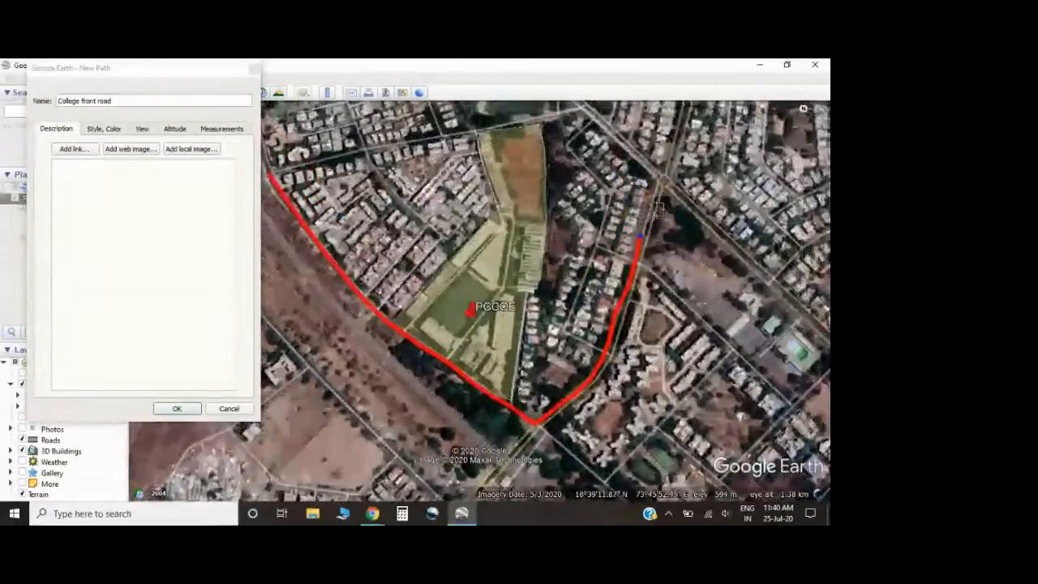
left_click(655, 191)
left_click(659, 182)
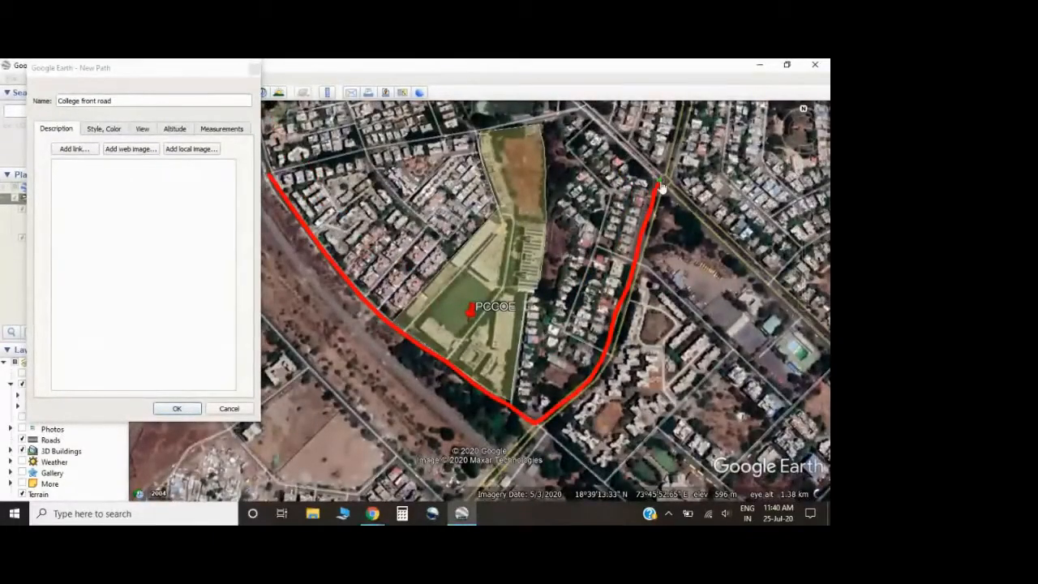
left_click(189, 409)
Start a new path in Temporary Places over the open ground southwest of the railway and set its line color to light green
key("Left")
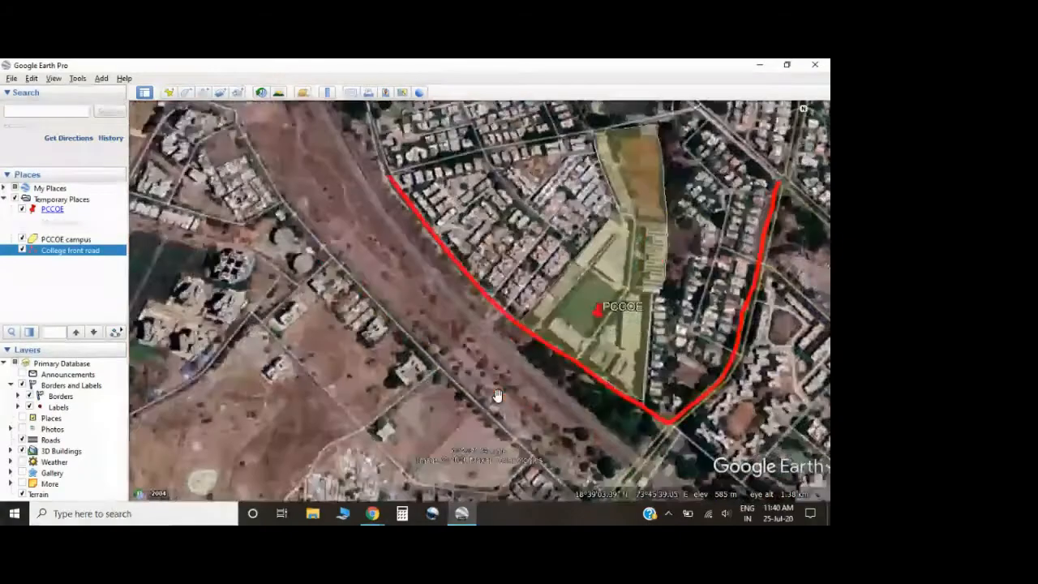
key("Down")
scroll(299, 420, "up", 3)
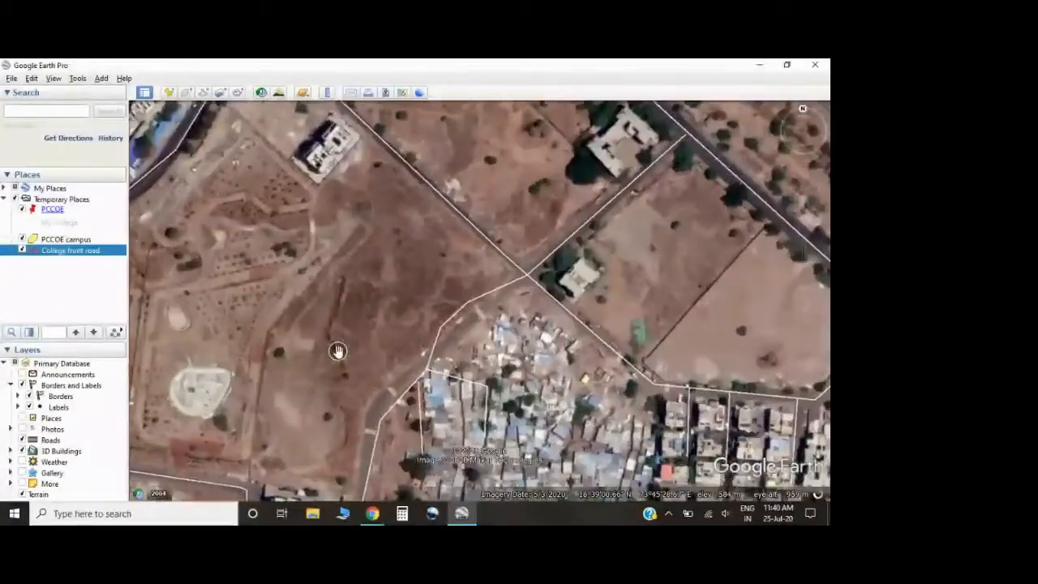
left_click_drag(337, 351, 496, 357)
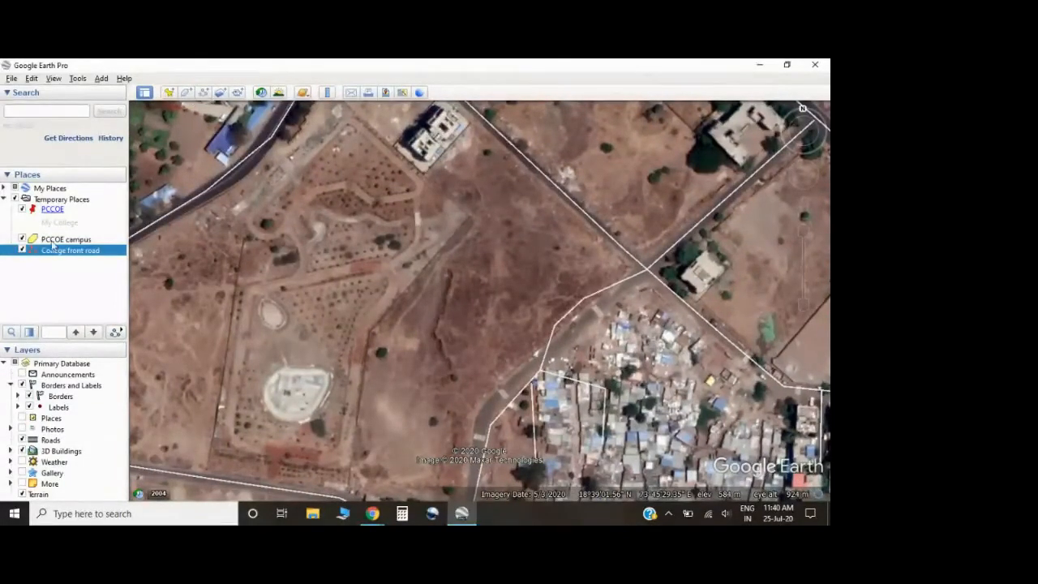
left_click(65, 199)
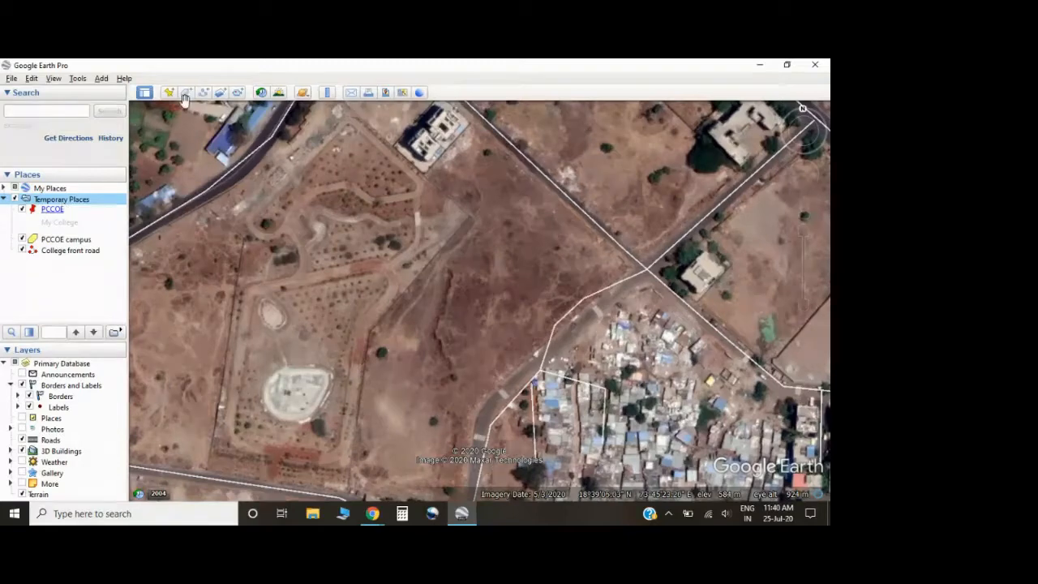
left_click(188, 94)
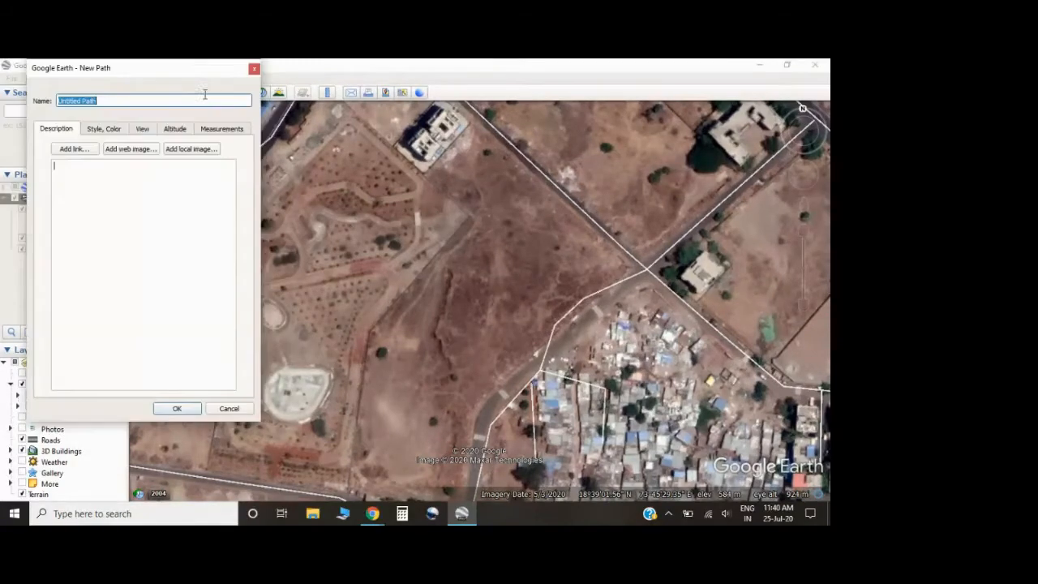
left_click(104, 130)
left_click(87, 172)
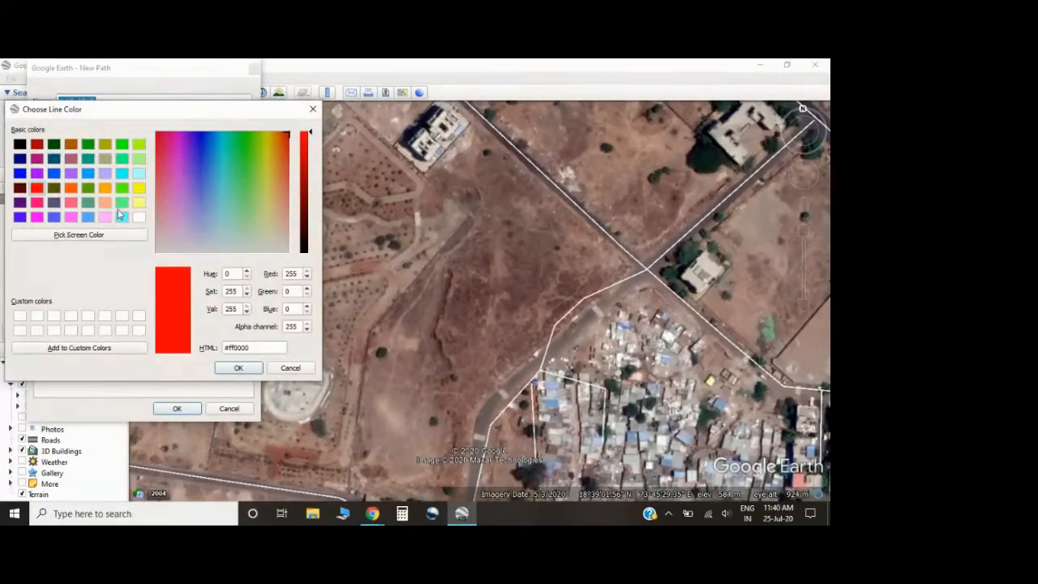
left_click(119, 204)
left_click(237, 367)
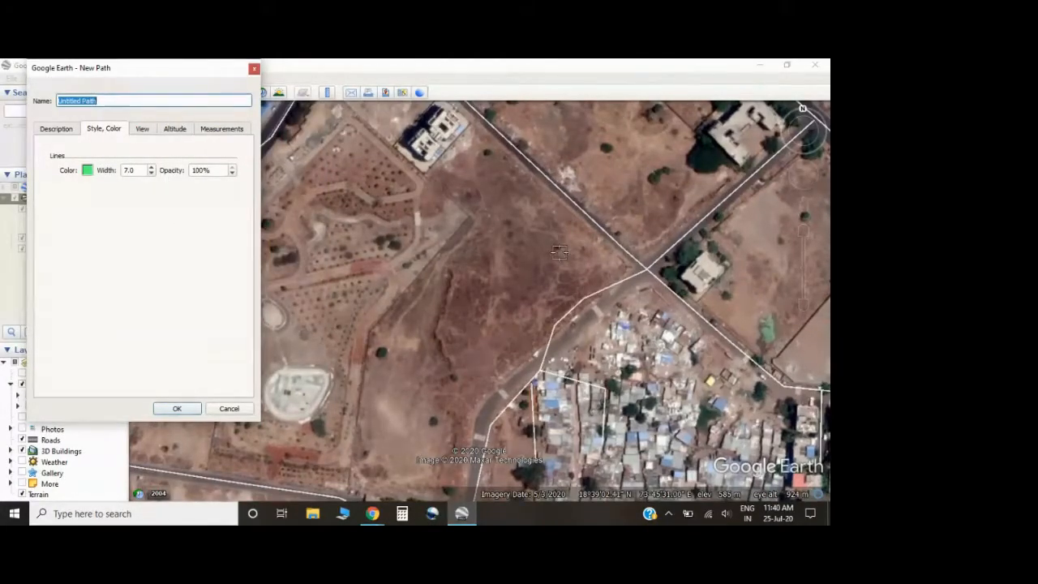
Trace the path from near the diagonal road southwest along the edge of the landscaped park to its bend
scroll(545, 251, "up", 2)
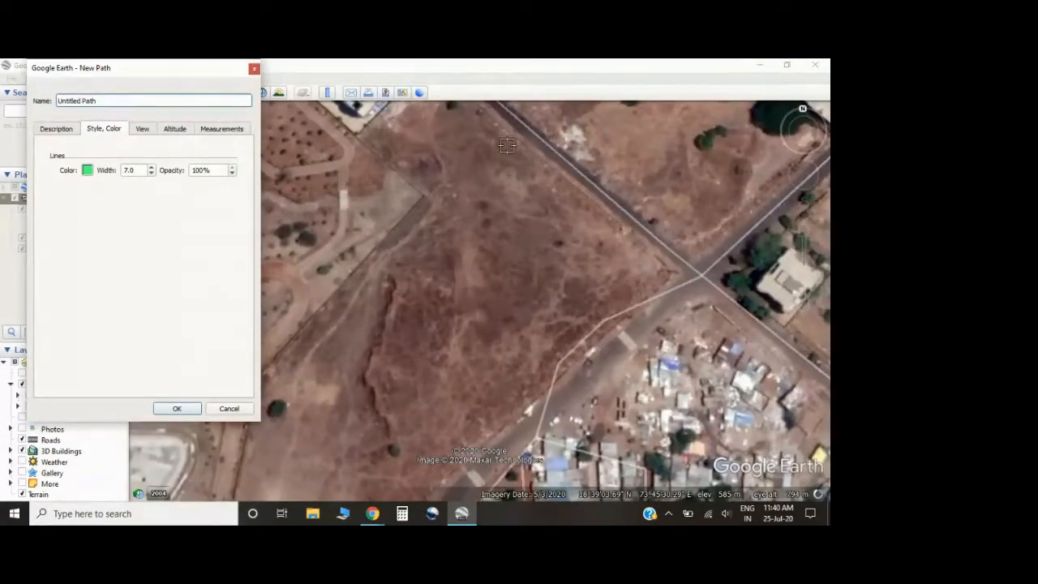
left_click(510, 132)
key("Left")
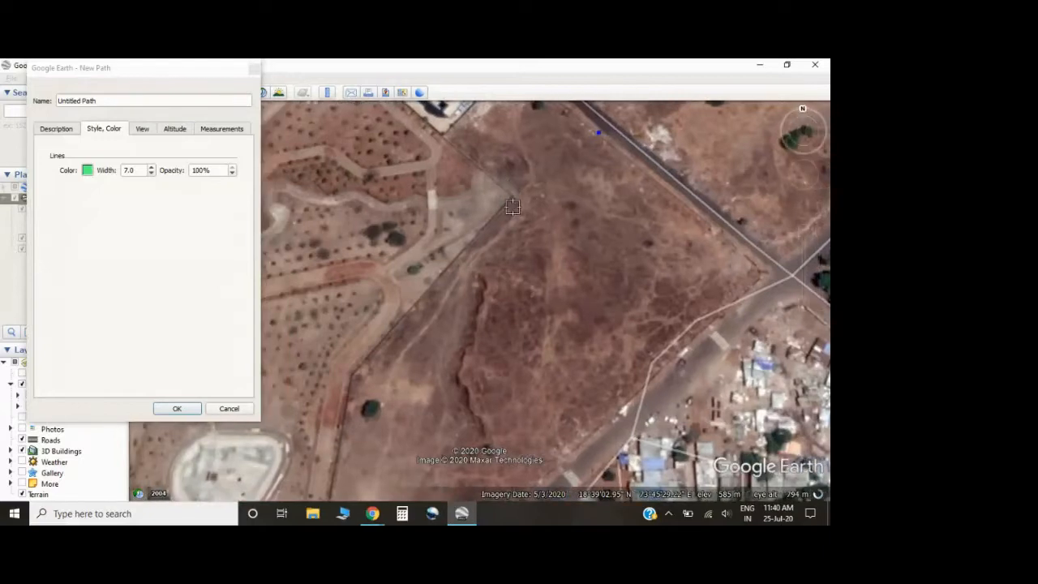
left_click(513, 206)
left_click(486, 240)
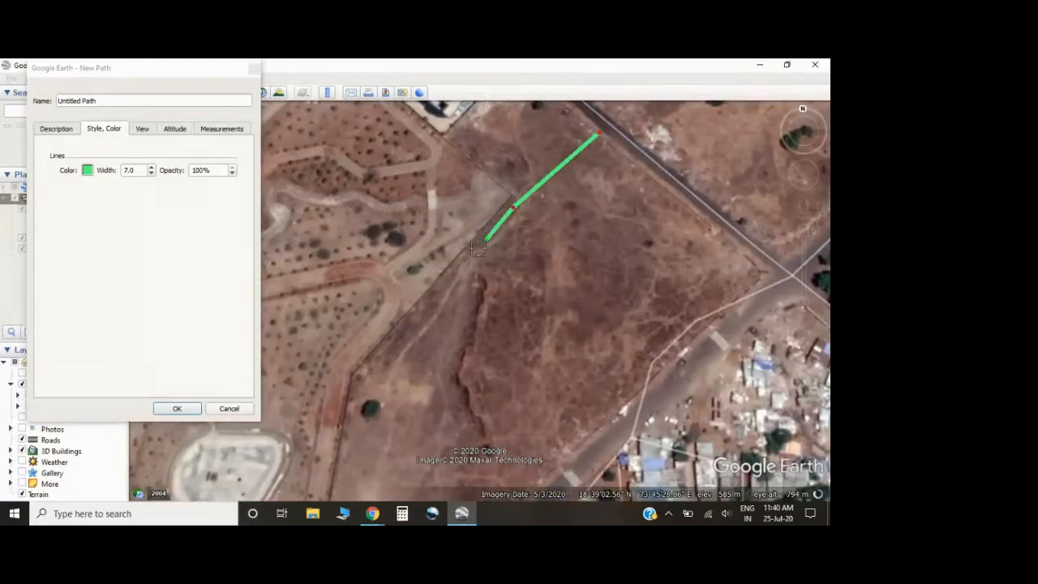
left_click(443, 289)
left_click(402, 341)
left_click(387, 365)
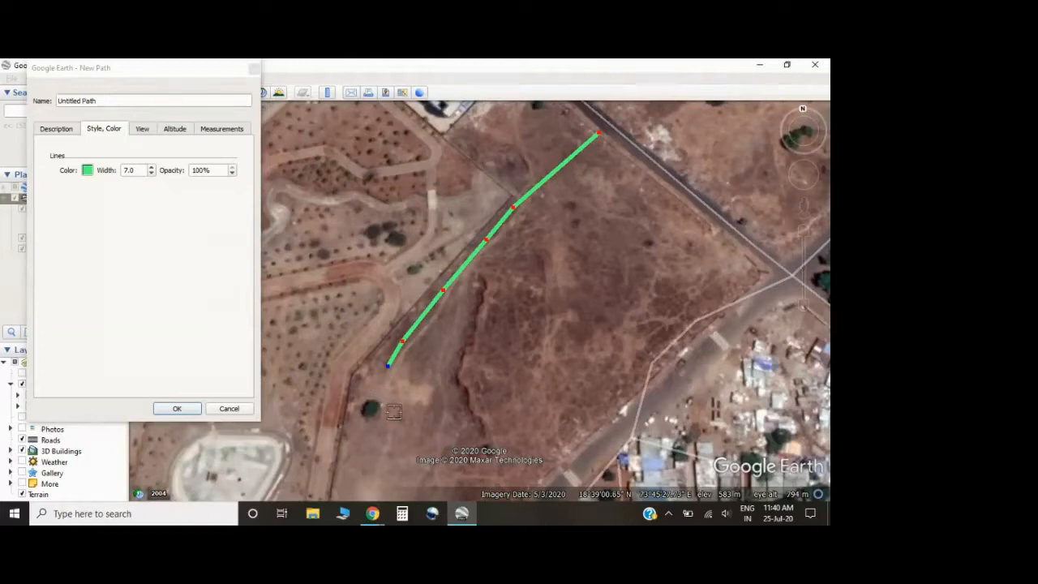
Continue the path south across the open ground to the road corner beside the buildings and save it under its default name
left_click(406, 440)
key("Down")
left_click(420, 379)
key("Down")
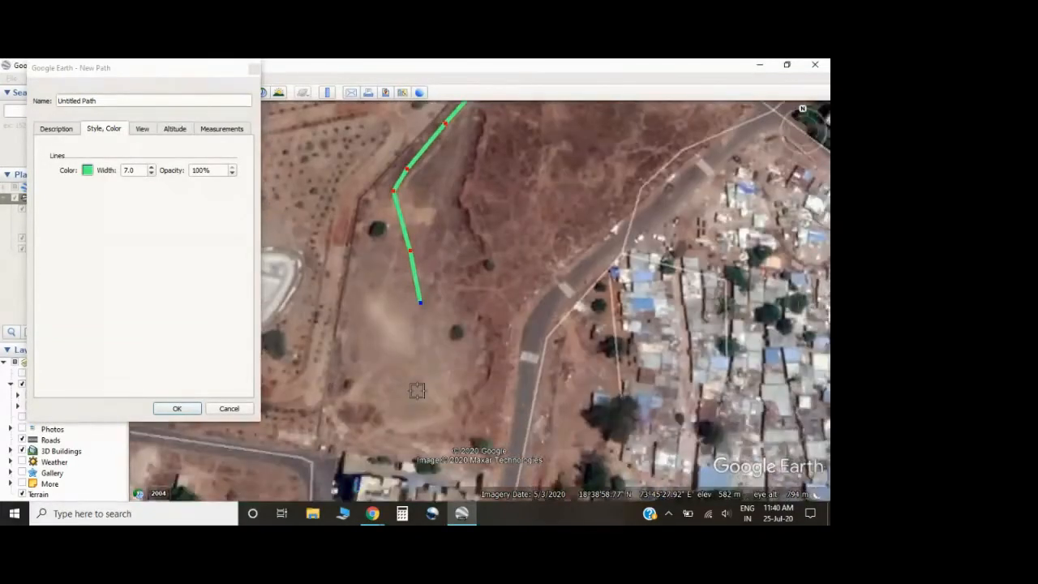
left_click(418, 394)
key("Down")
left_click(391, 375)
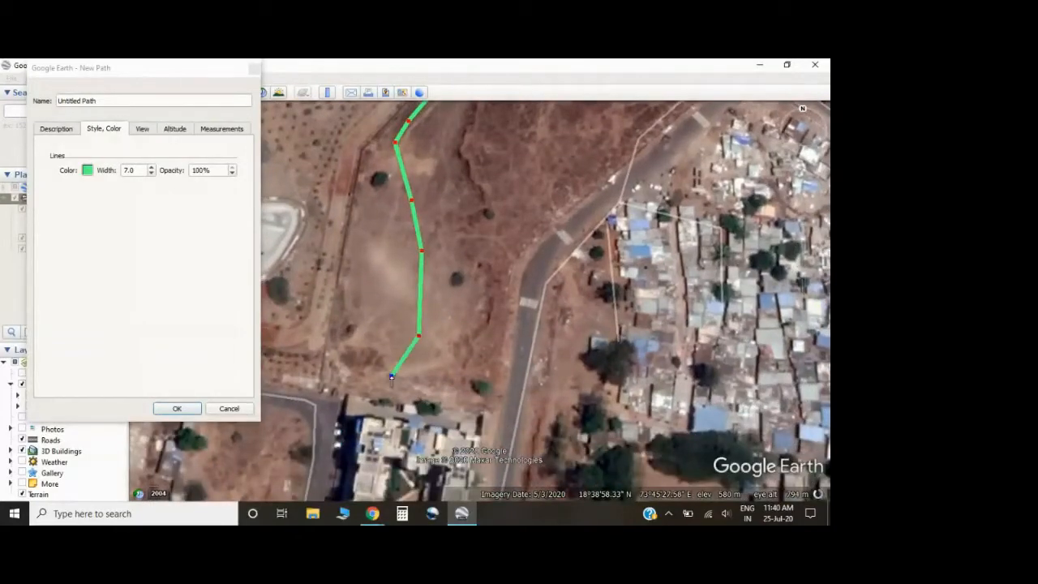
left_click(349, 390)
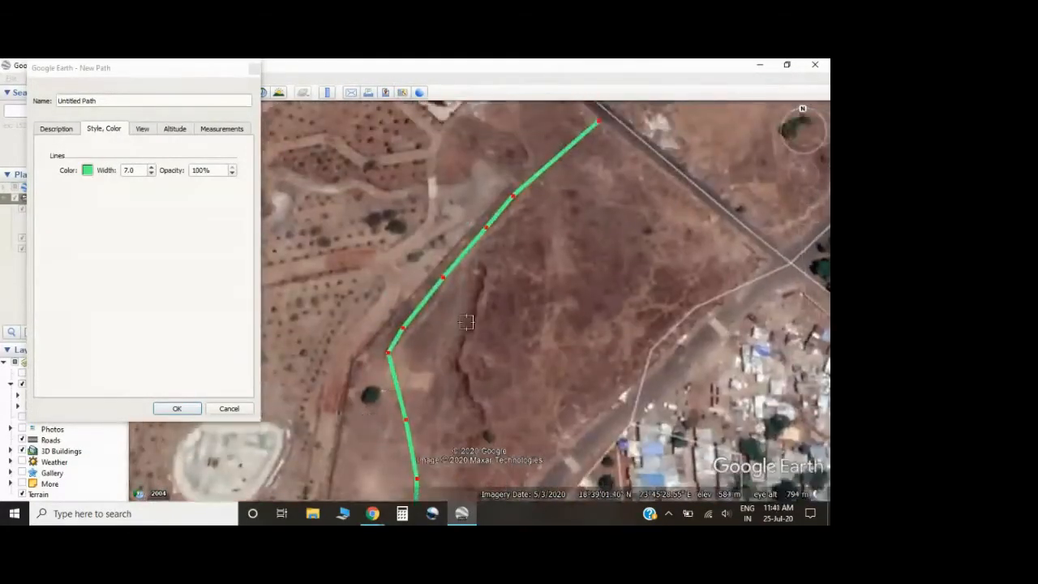
left_click(177, 408)
Compare the green path with the red college road on the map and check both entries under Temporary Places
scroll(549, 348, "down", 5)
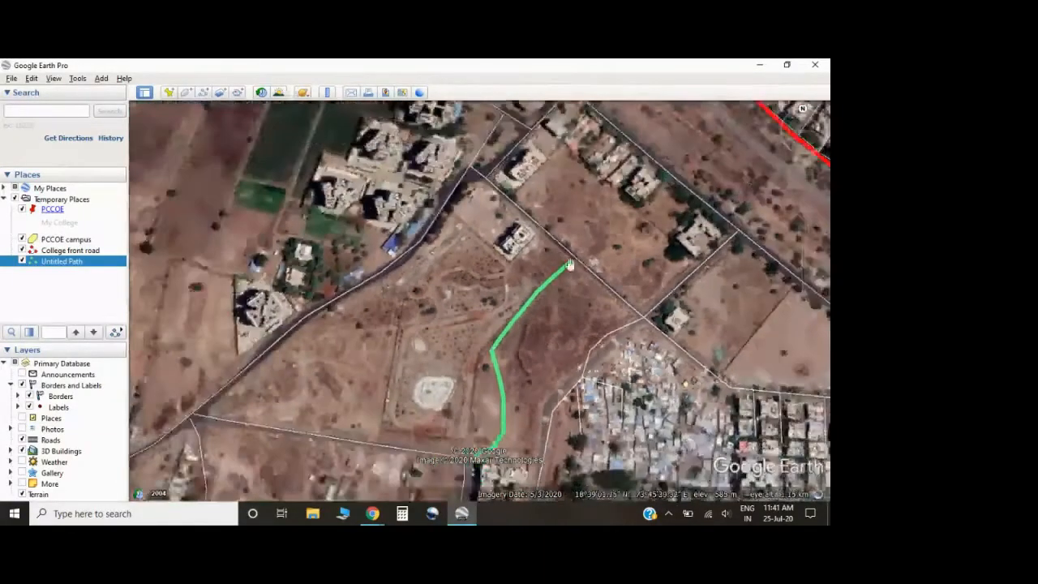
left_click_drag(617, 395, 484, 394)
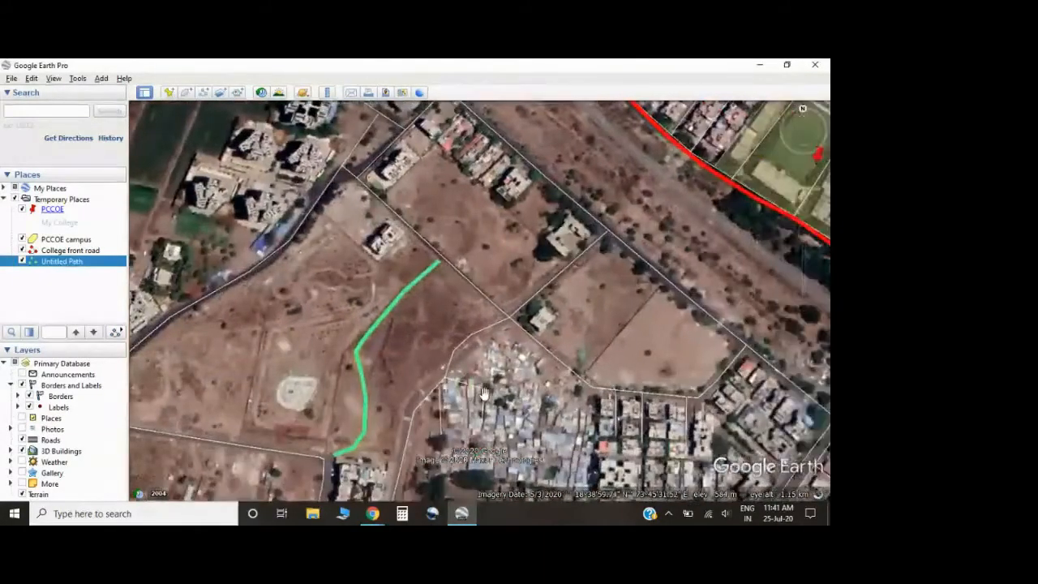
key("Right")
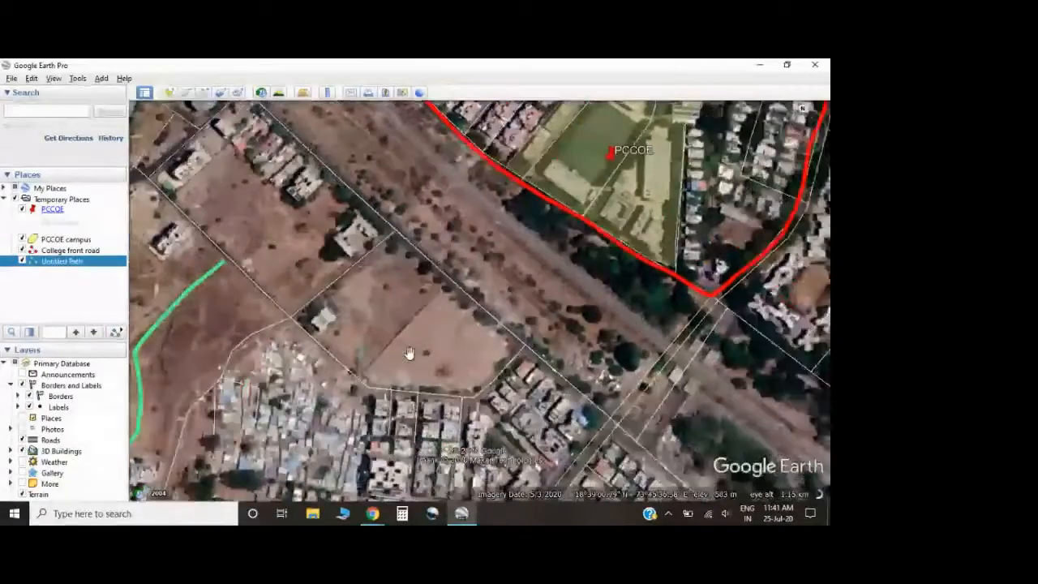
scroll(410, 354, "down", 1)
left_click_drag(410, 353, 411, 441)
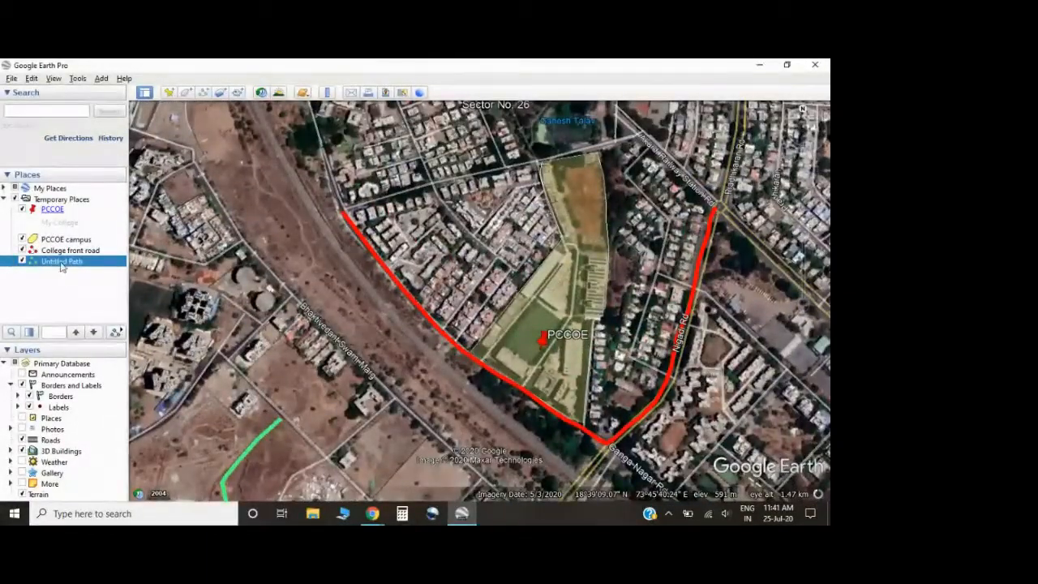
left_click_drag(244, 472, 248, 398)
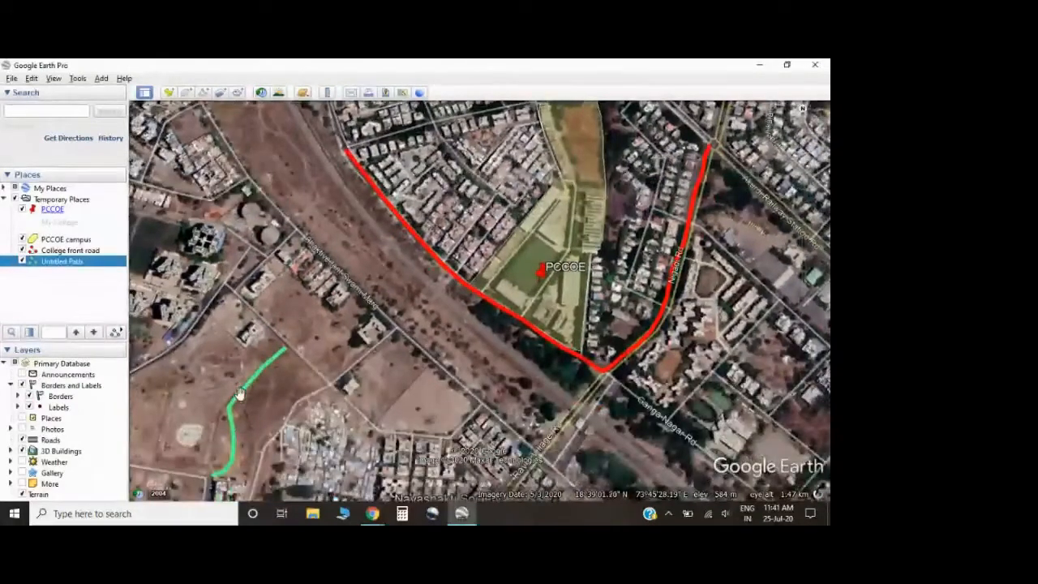
left_click(57, 261)
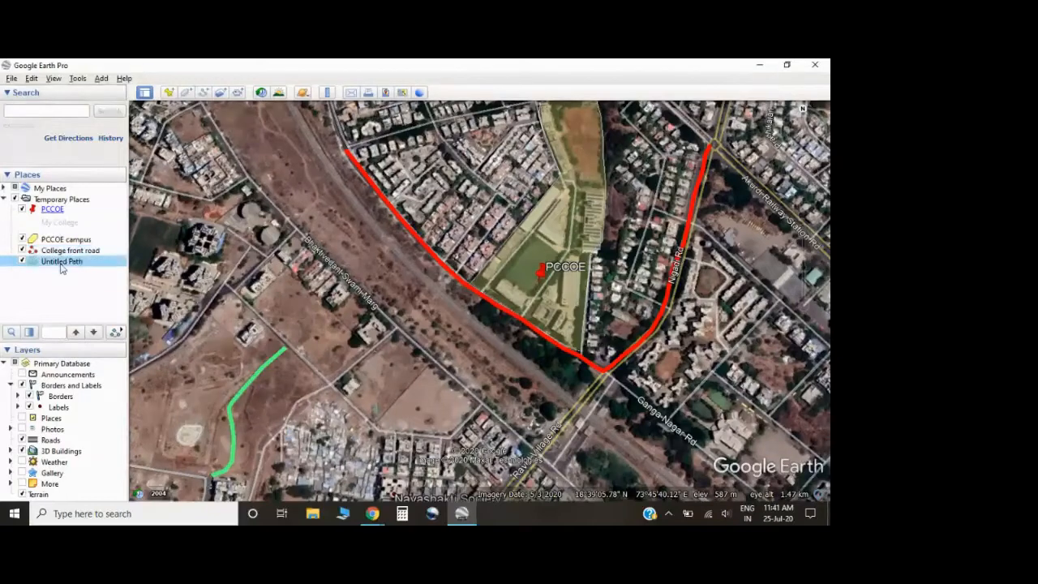
key("Up")
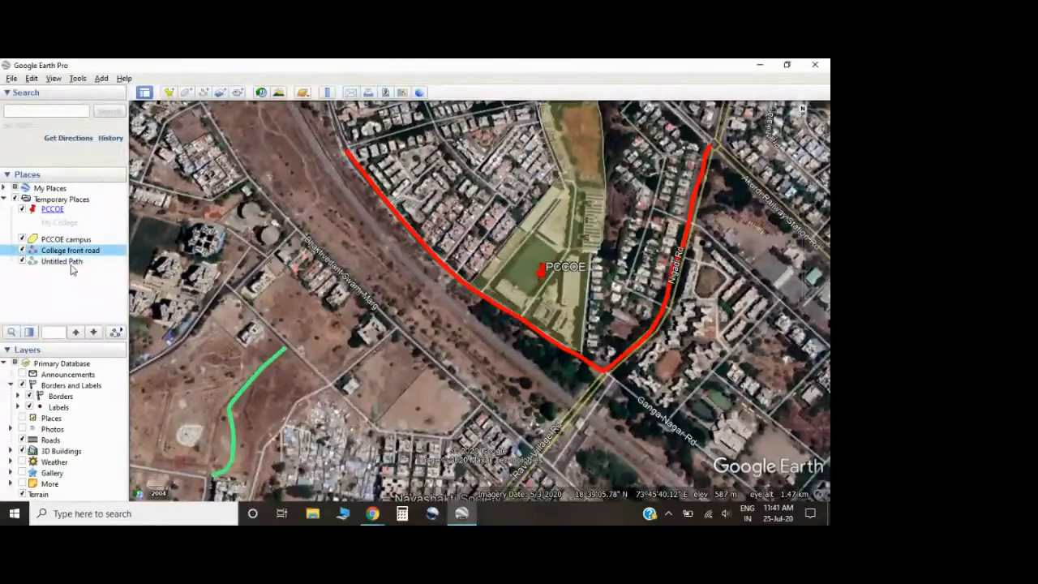
left_click(84, 266)
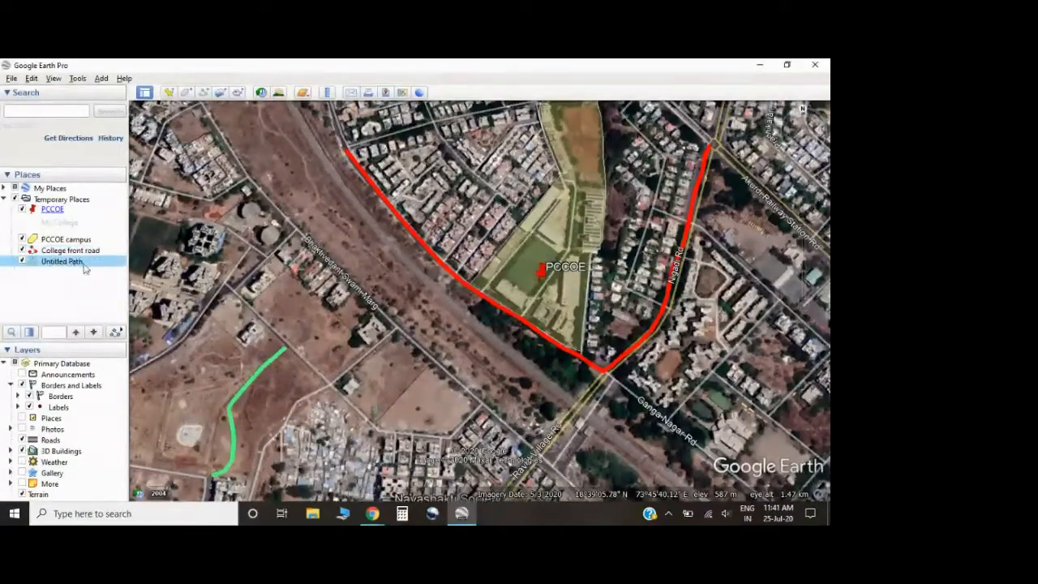
left_click(63, 200)
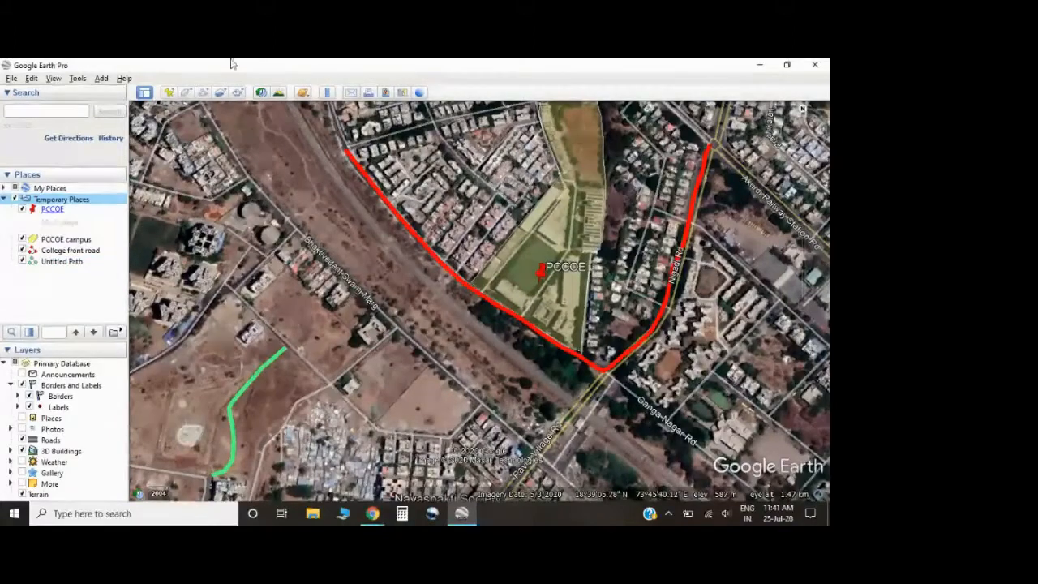
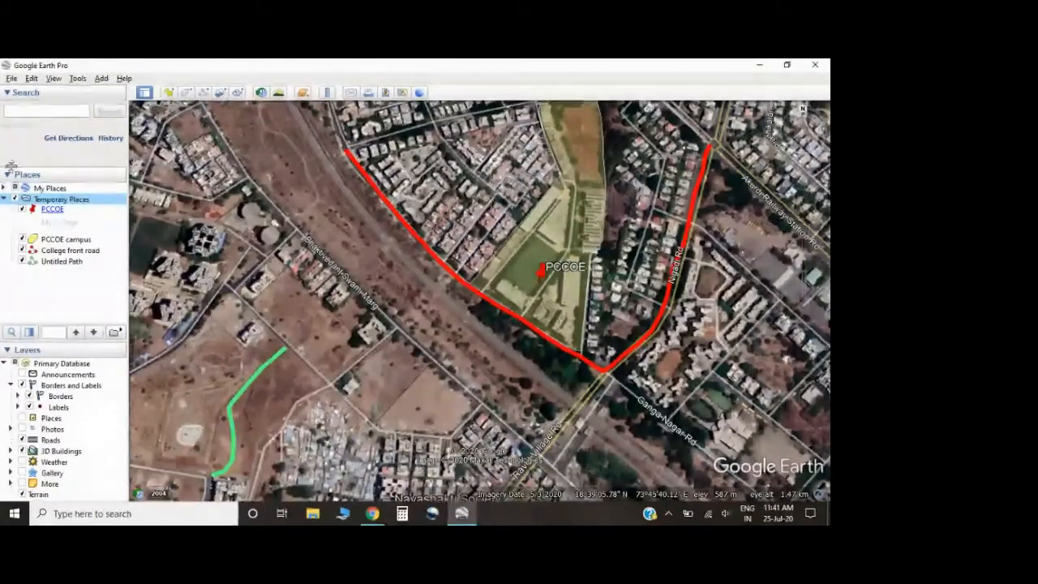
Expand My Places and browse the contents of the BRT Scheme Package project, then collapse the project
left_click(5, 189)
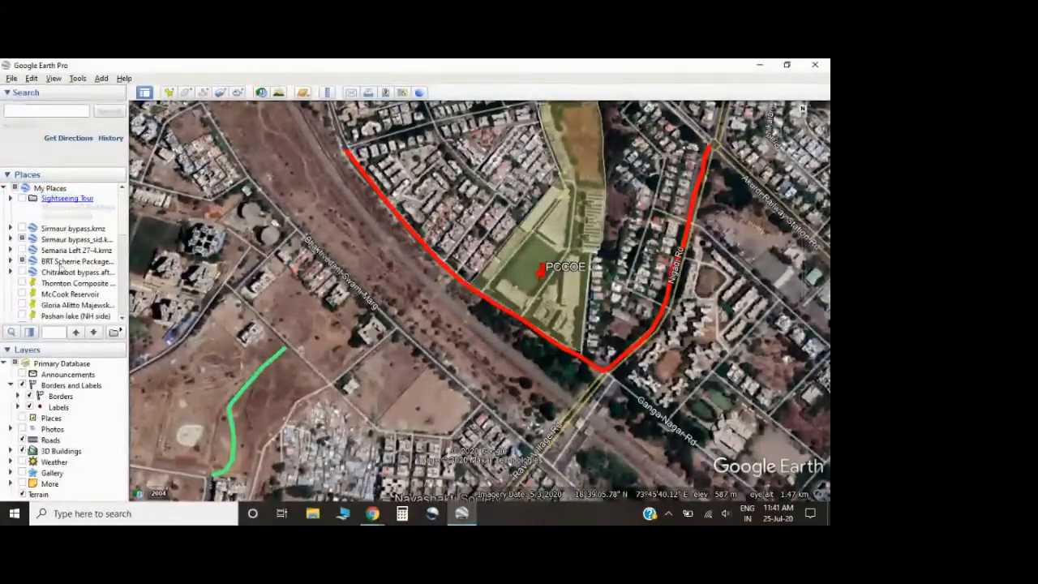
left_click(10, 262)
scroll(52, 284, "down", 3)
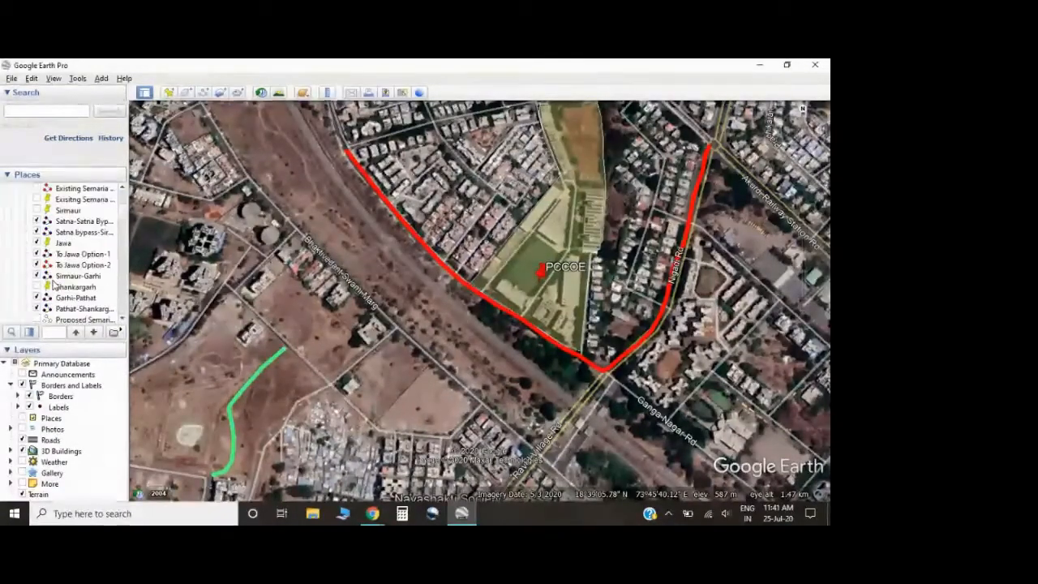
scroll(53, 287, "up", 3)
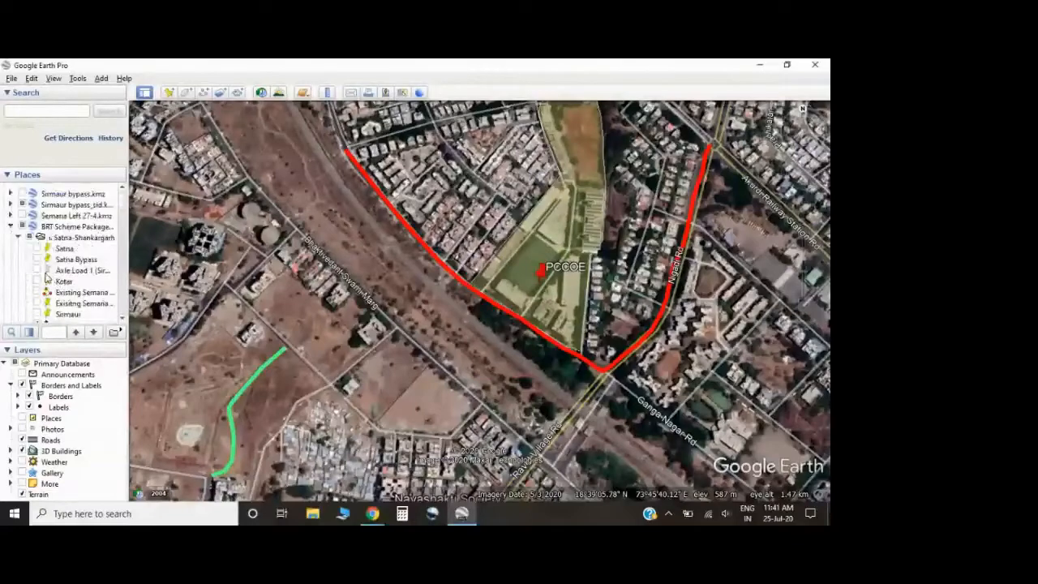
left_click(11, 227)
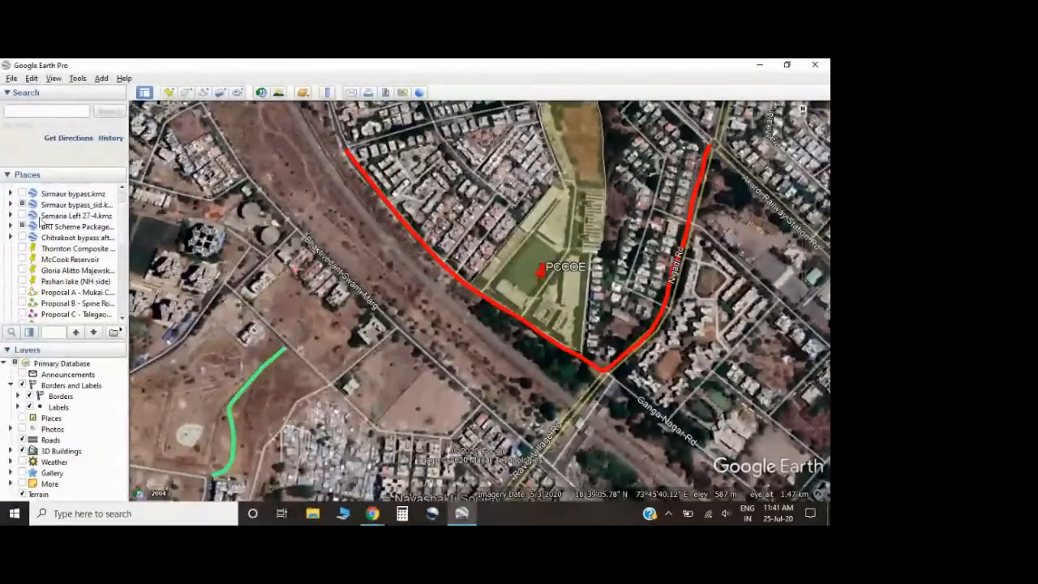
Open the Sirmaur bypass_sid project, fly to its Sirmaur bypass folder and list the folder's contents
left_click(11, 204)
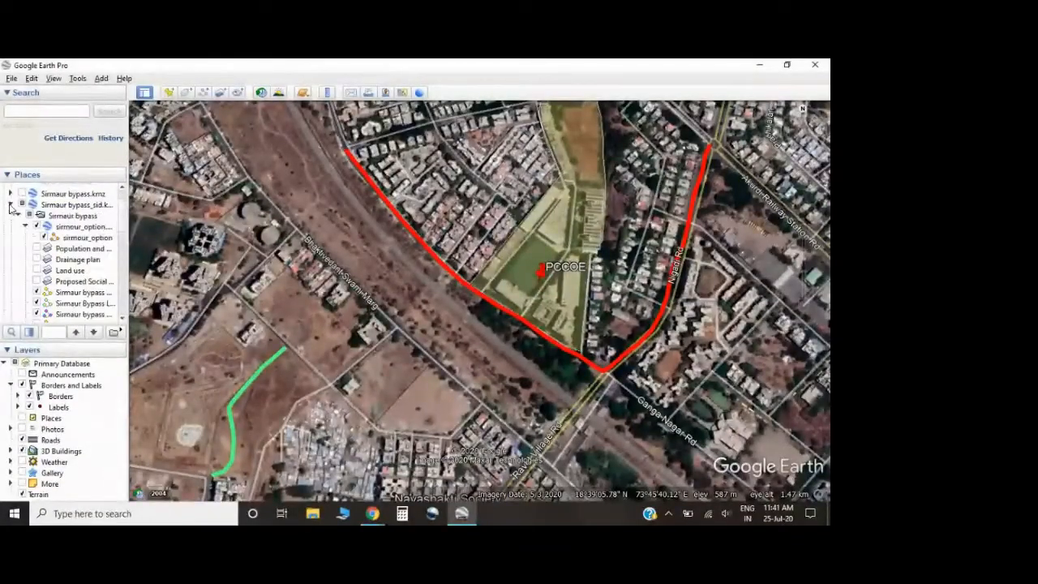
double_click(71, 216)
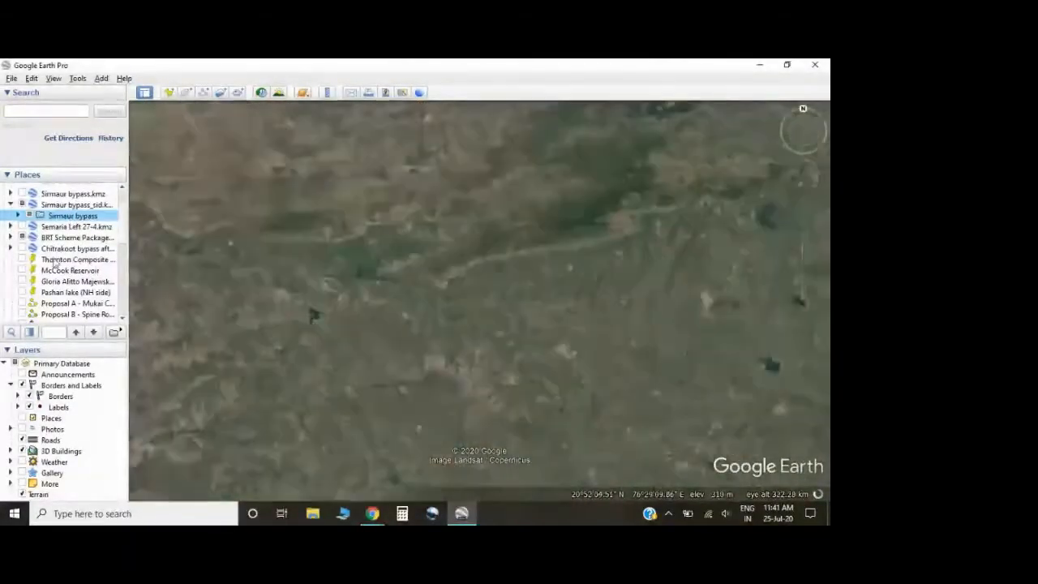
left_click(17, 215)
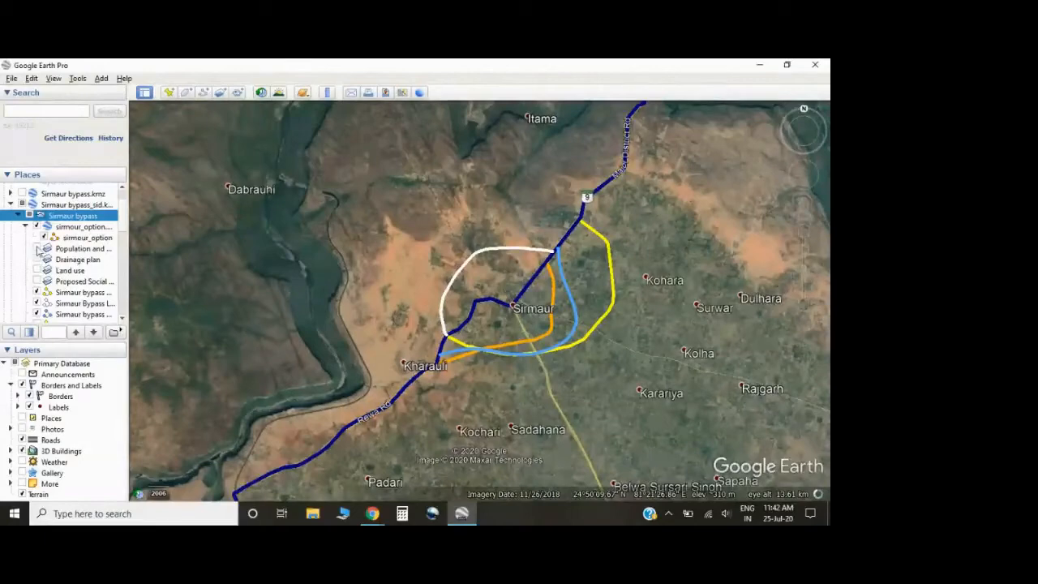
Show the Population, Drainage plan, Land use and Proposed Social overlays over Sirmaur, then hide them all and collapse the project
left_click(37, 249)
left_click(36, 260)
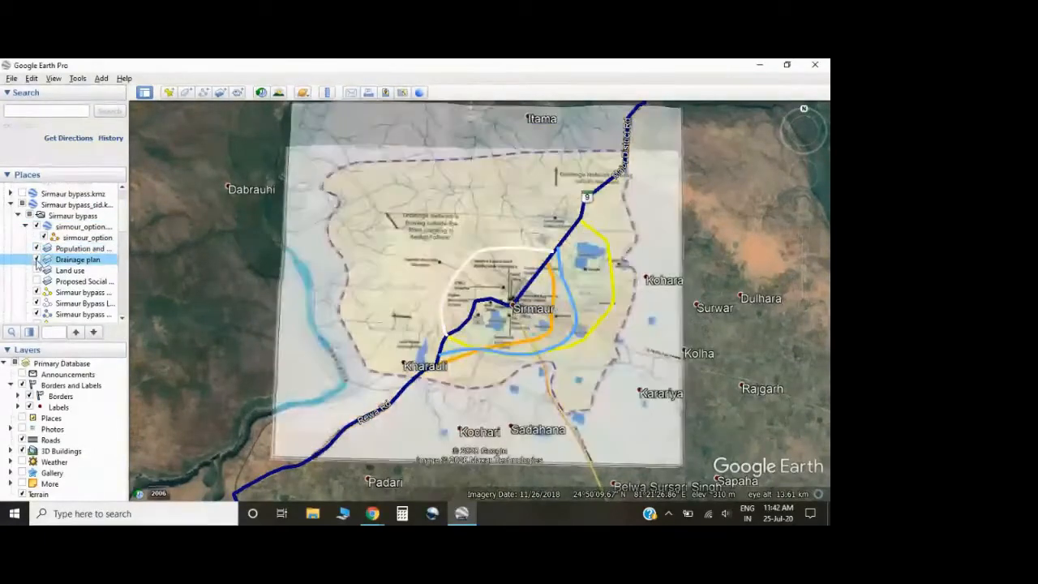
left_click(37, 281)
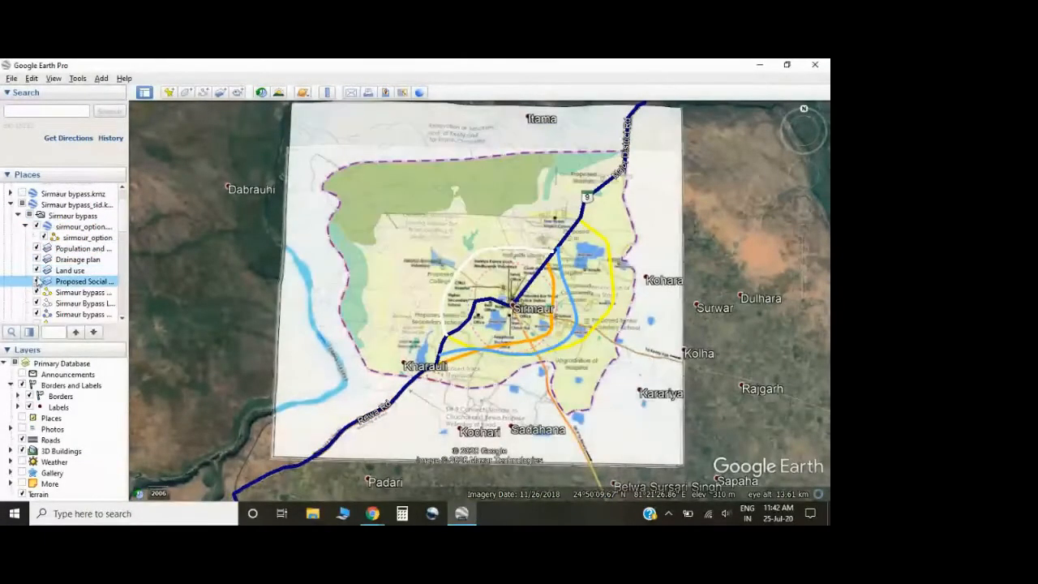
left_click(37, 248)
left_click(36, 259)
left_click(36, 270)
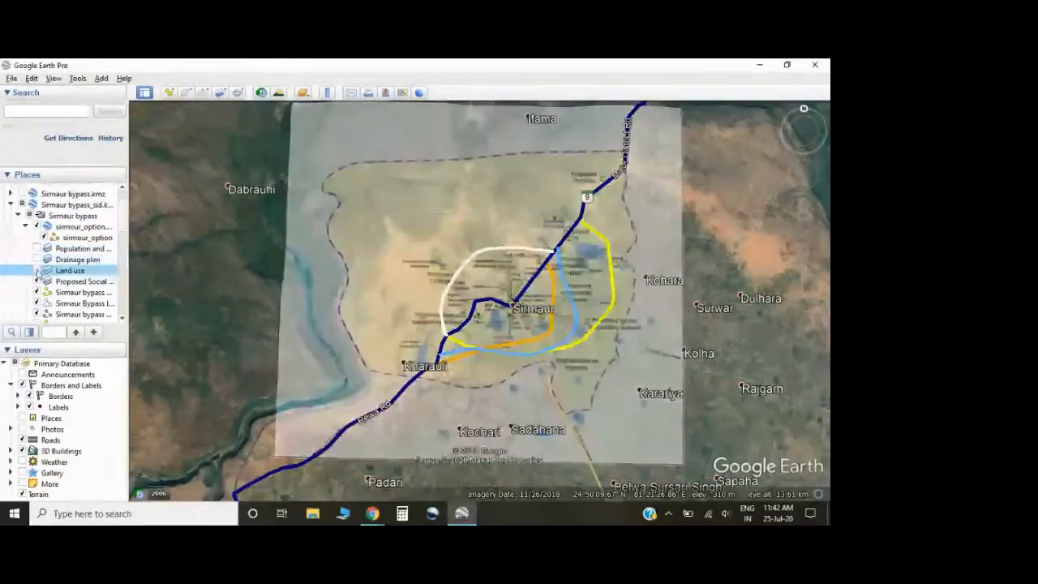
left_click(36, 281)
left_click(11, 205)
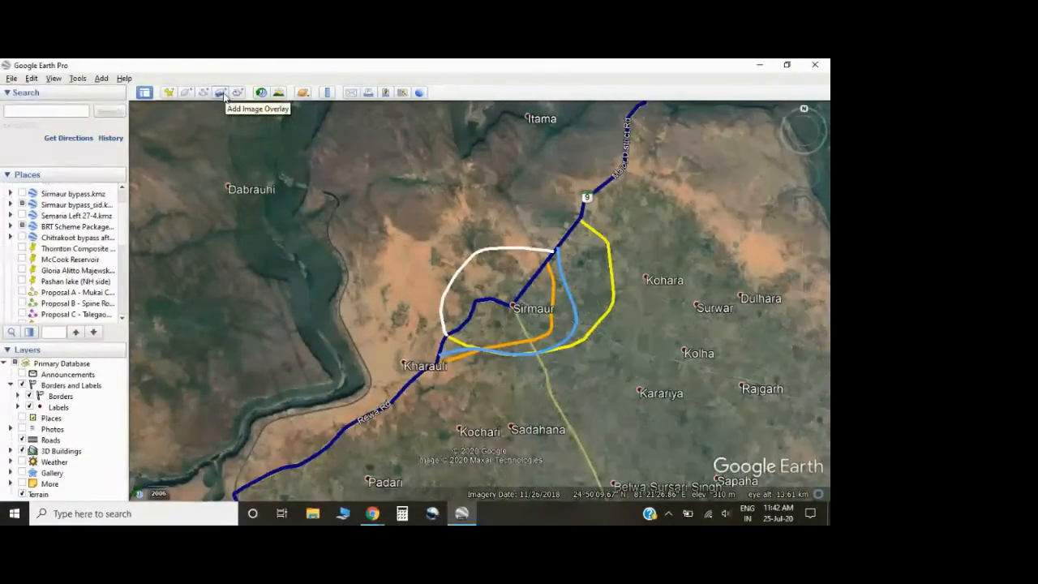
Find the PCCOE campus polygon under Temporary Places and fly to it
scroll(66, 259, "down", 5)
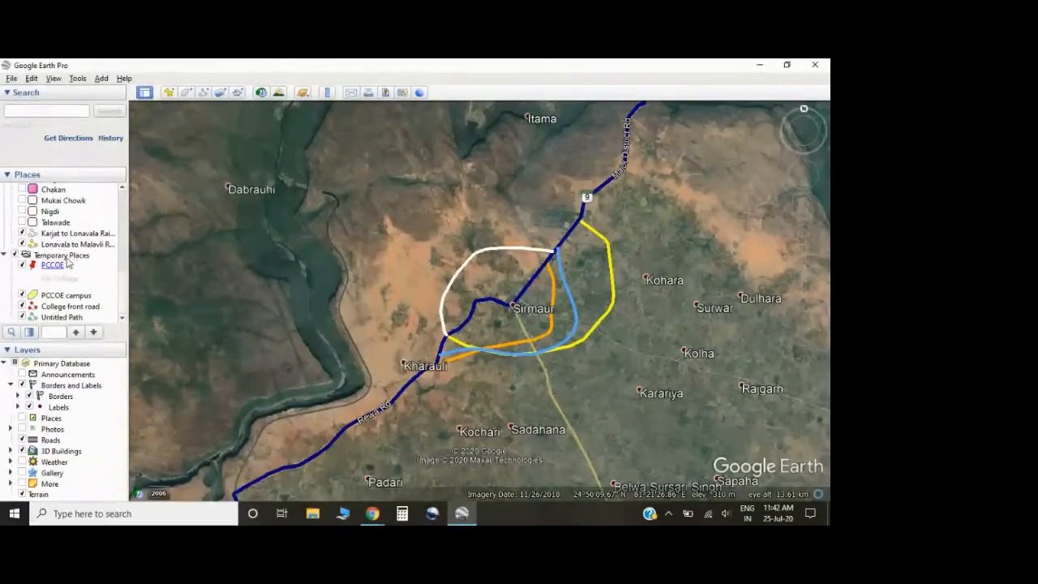
scroll(62, 302, "up", 5)
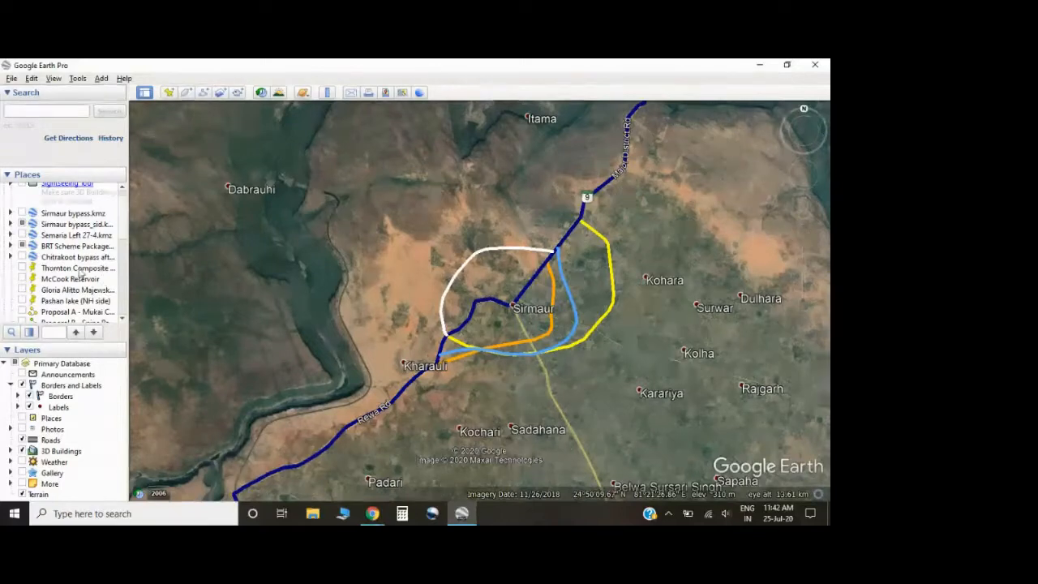
scroll(77, 277, "down", 5)
scroll(58, 317, "down", 3)
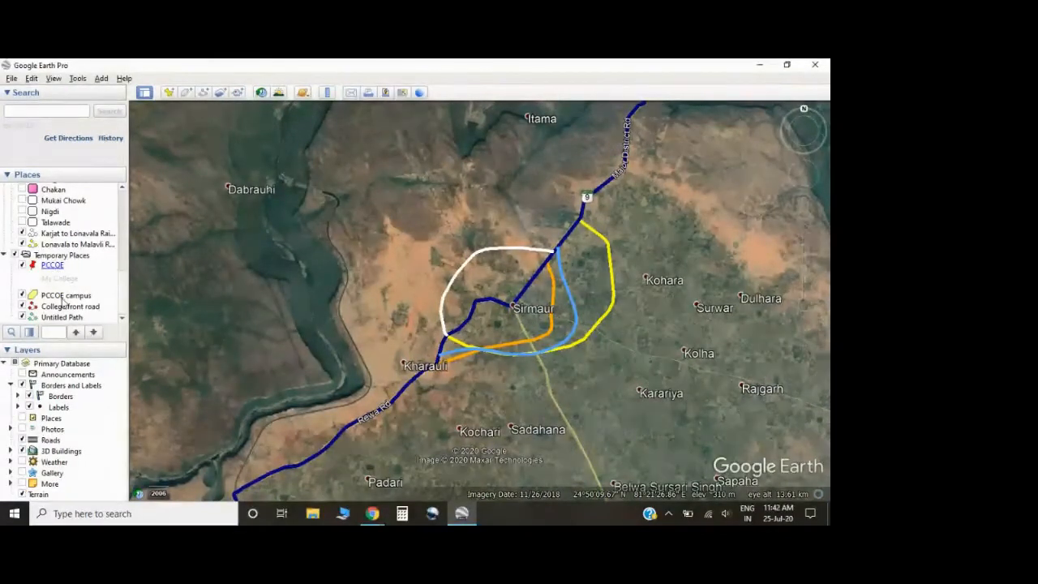
double_click(62, 297)
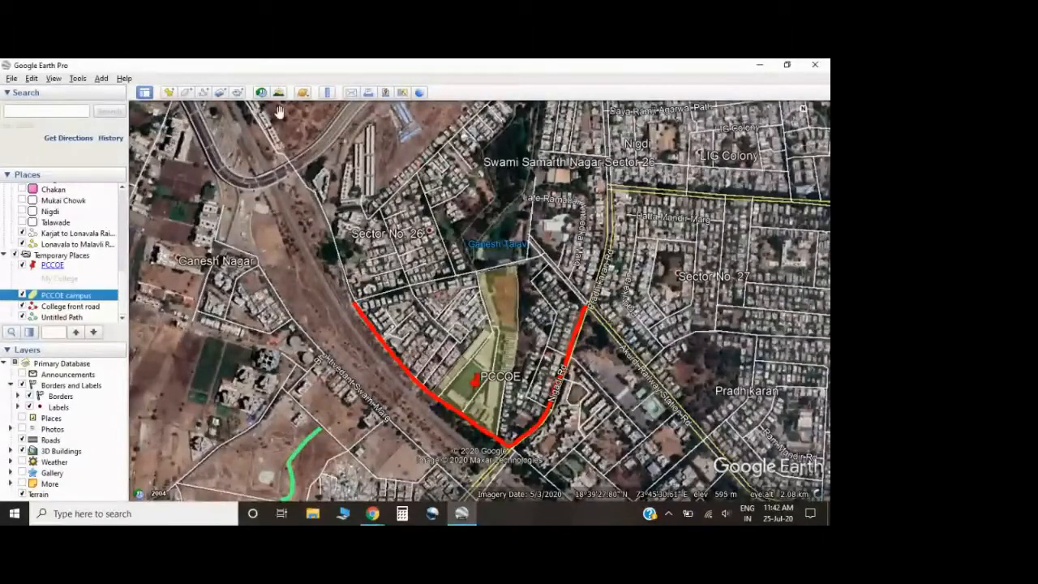
Start a new image overlay over the PCCOE campus area and name it Population
left_click(220, 92)
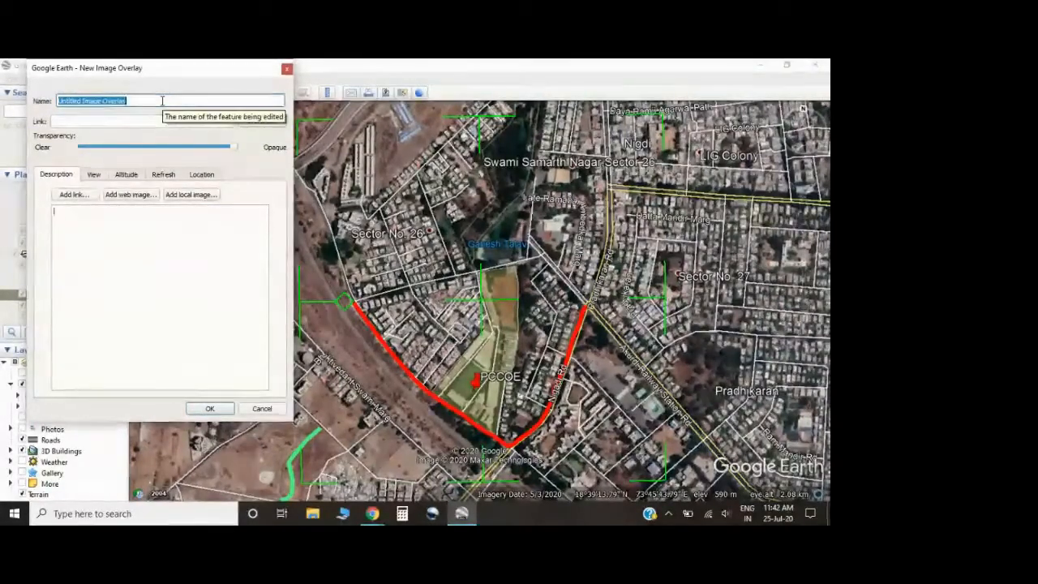
type("Popul")
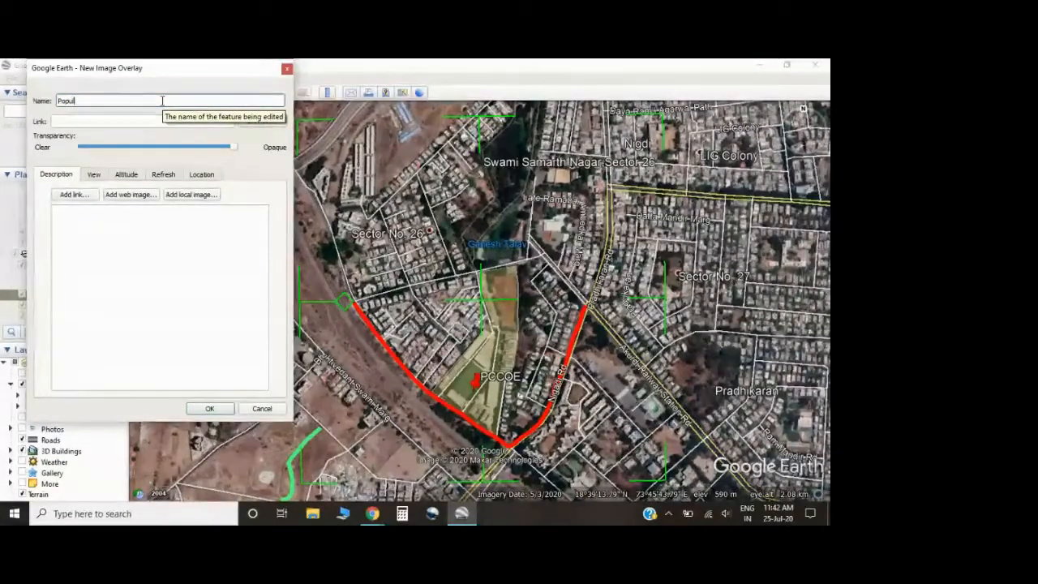
type("ation")
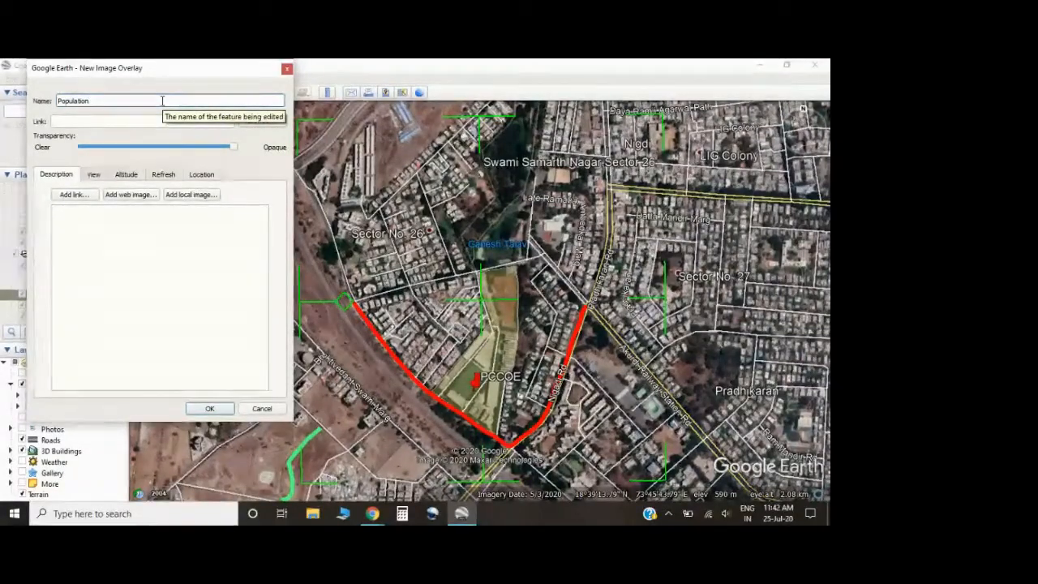
left_click(59, 122)
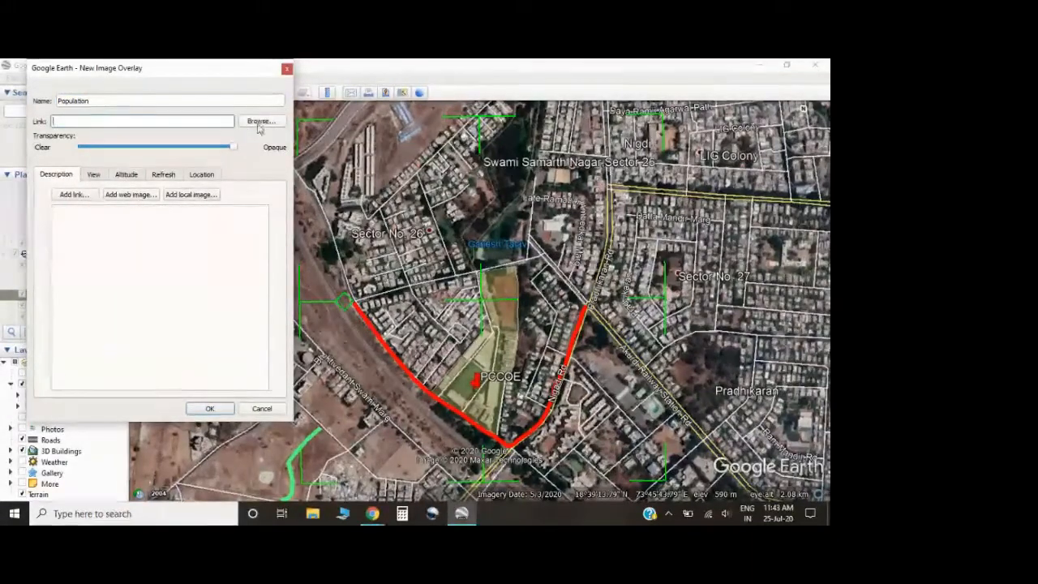
Link the overlay to 30th hourly volume.JPG from the Images, photos for ppt folder in PCCOE's TRE lectures (2015 pattern)
left_click(256, 124)
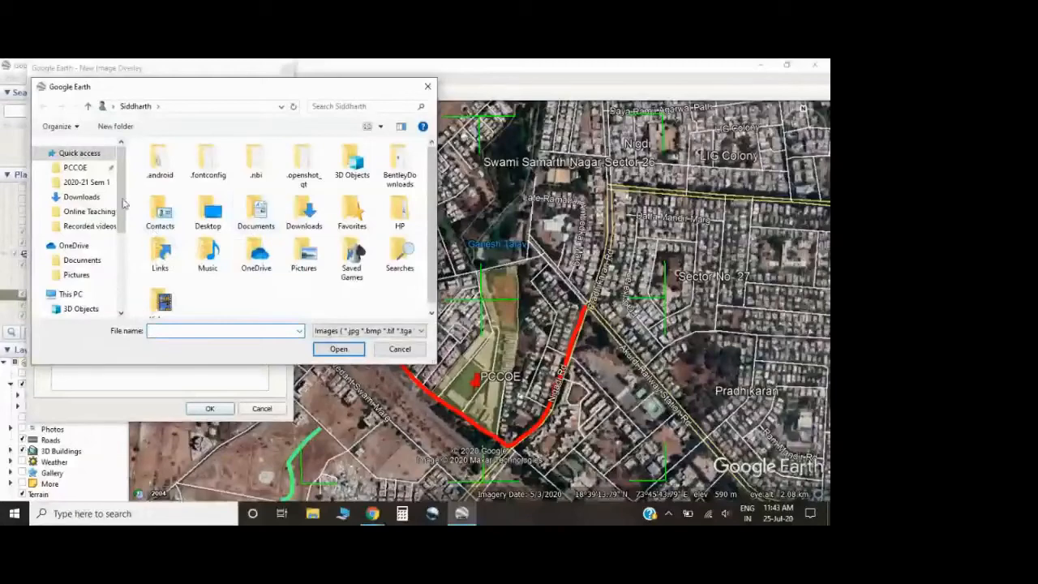
left_click(75, 169)
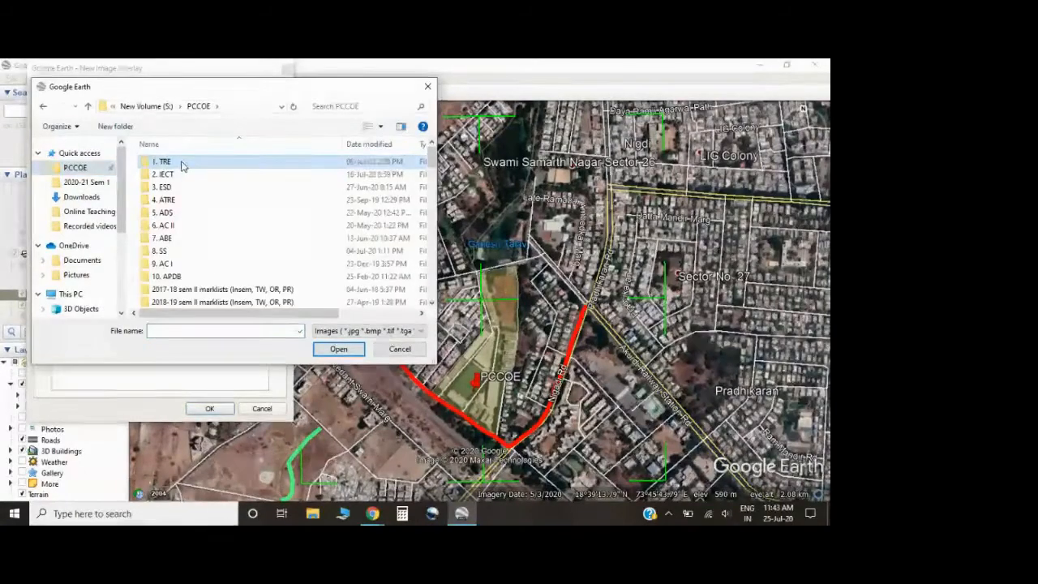
double_click(162, 159)
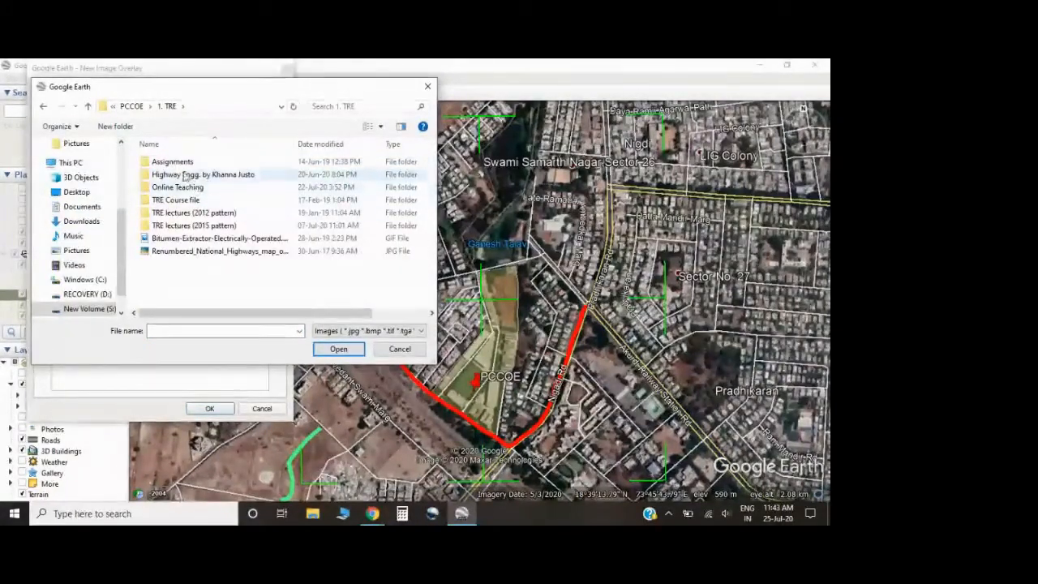
double_click(186, 227)
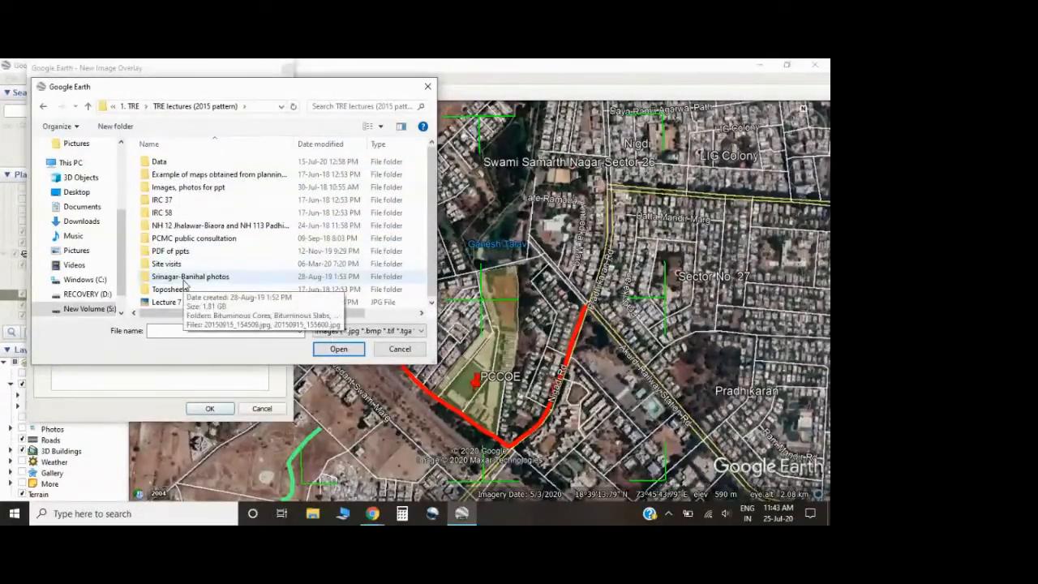
double_click(174, 164)
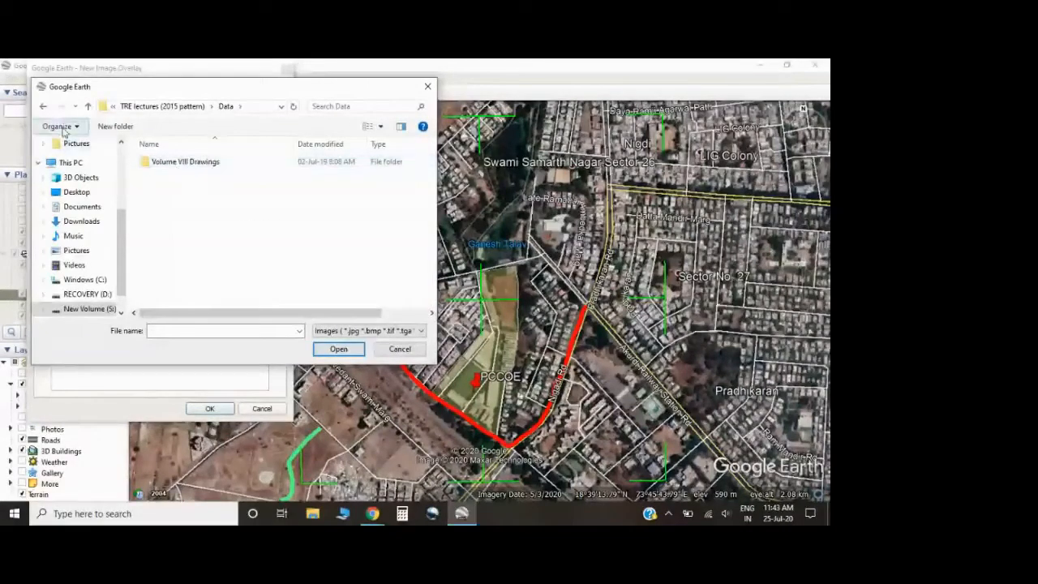
left_click(43, 106)
double_click(192, 187)
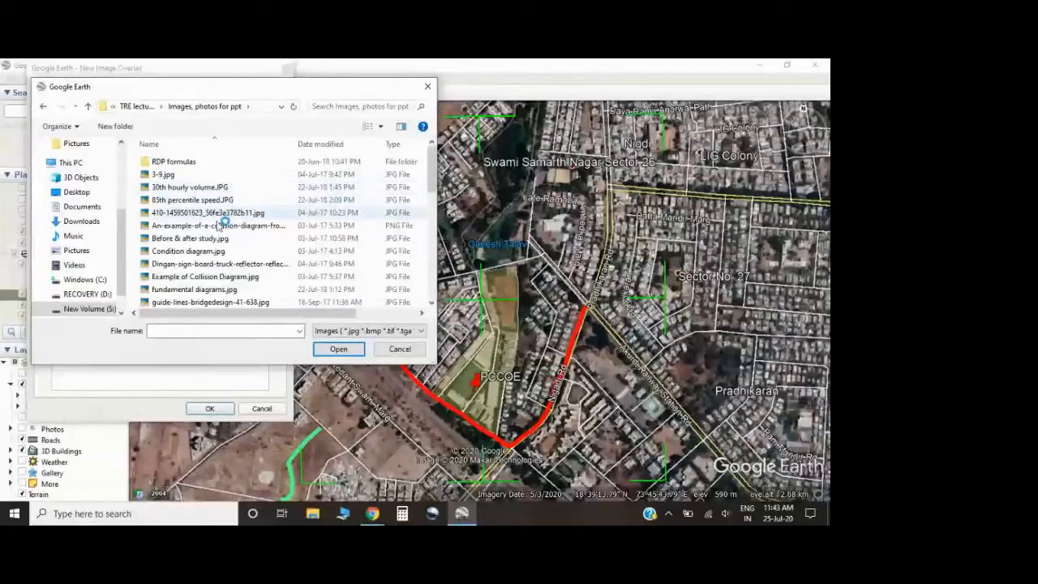
scroll(224, 258, "down", 4)
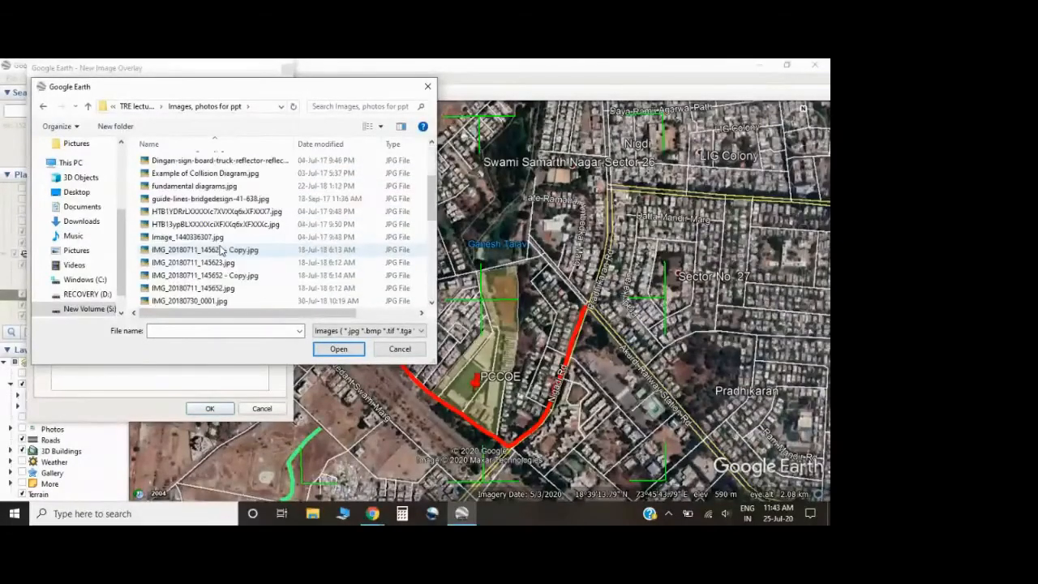
scroll(220, 253, "up", 4)
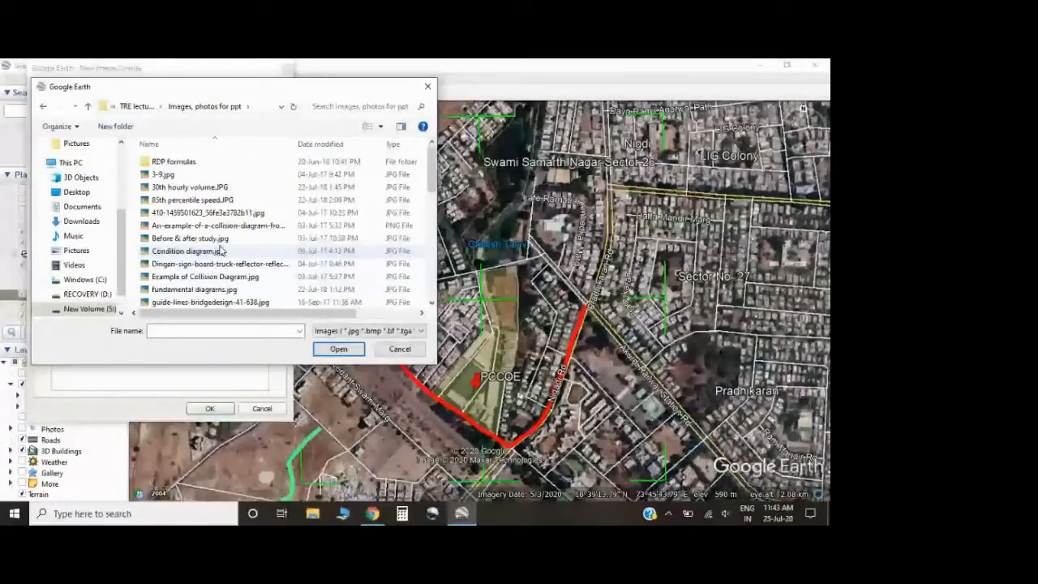
left_click(188, 188)
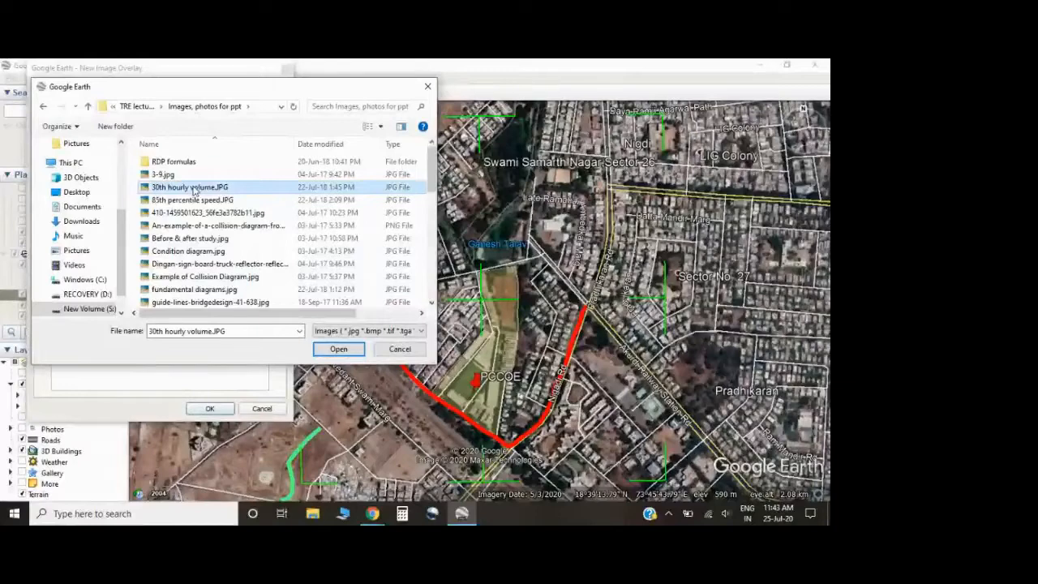
left_click(338, 349)
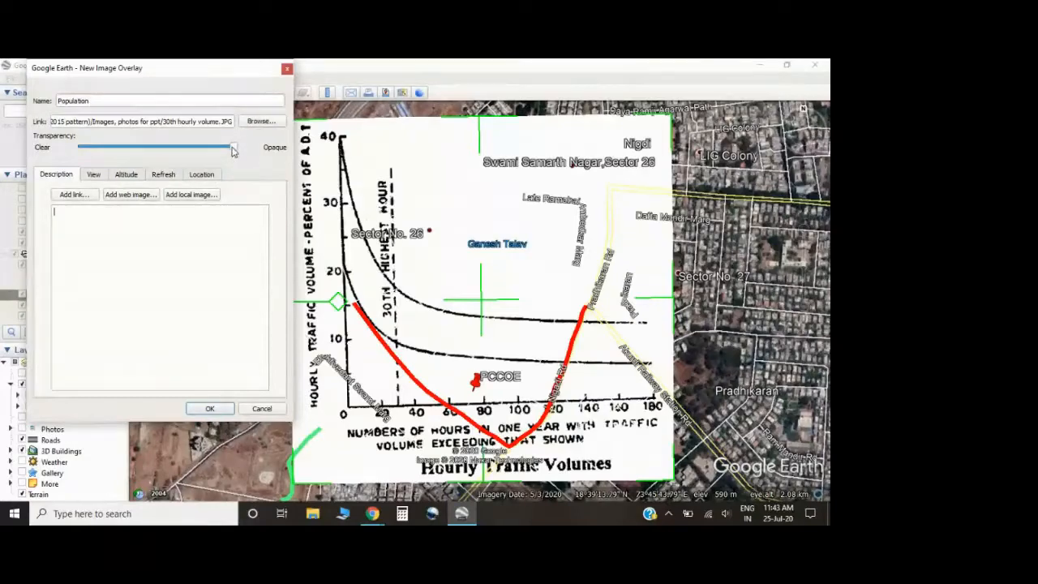
Make the chart overlay semi-transparent and resize it by its corner and edges around the PCCOE campus
left_click_drag(232, 147, 133, 151)
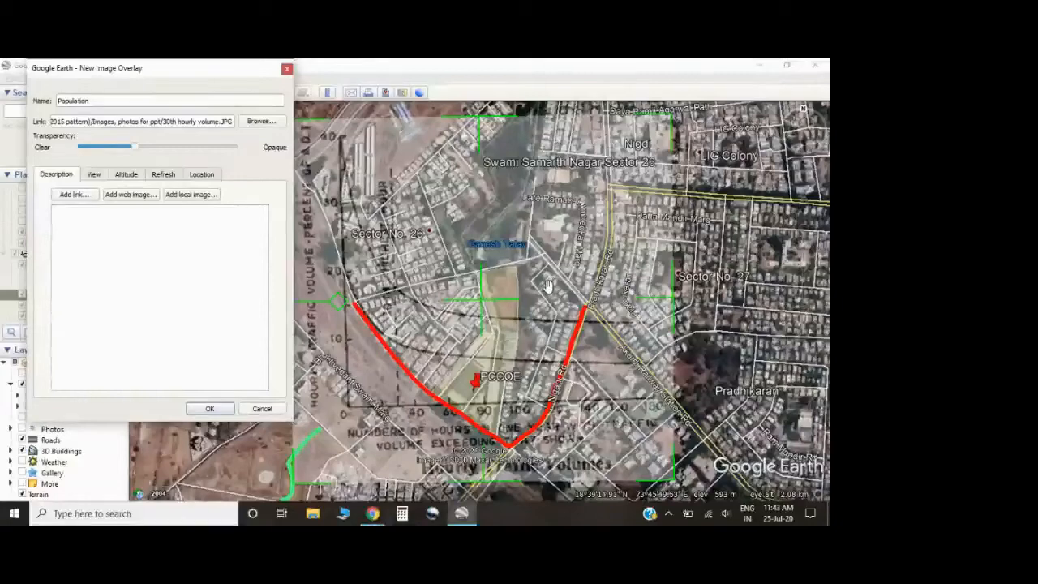
left_click_drag(416, 288, 454, 279)
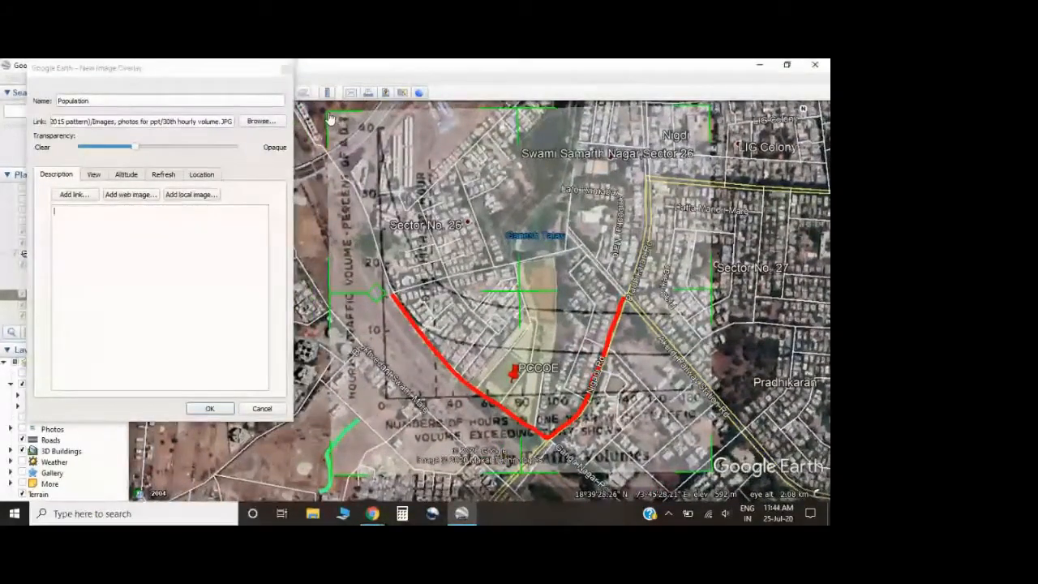
left_click_drag(330, 118, 425, 174)
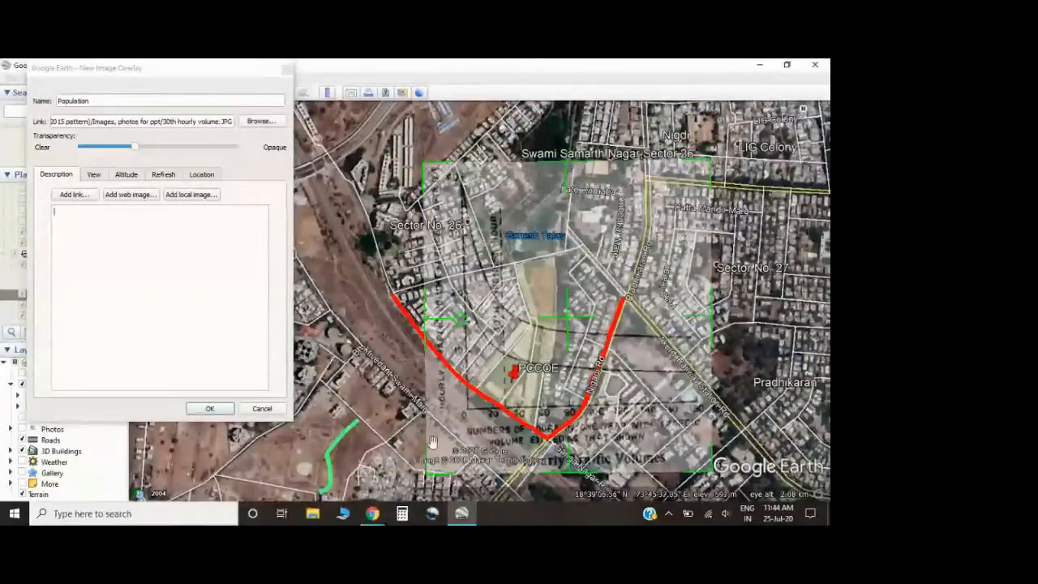
left_click_drag(434, 398, 421, 331)
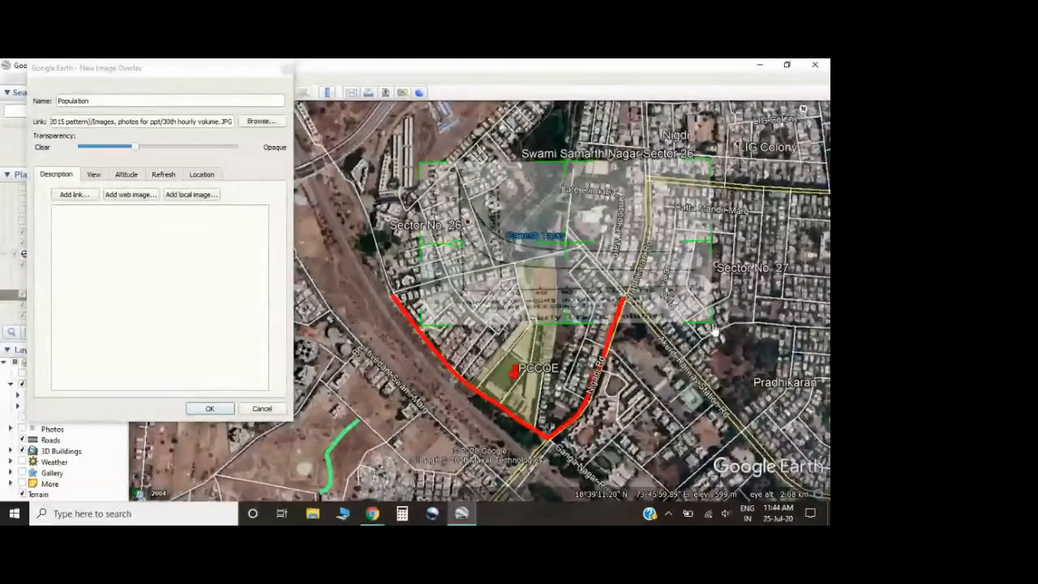
left_click_drag(701, 434, 713, 432)
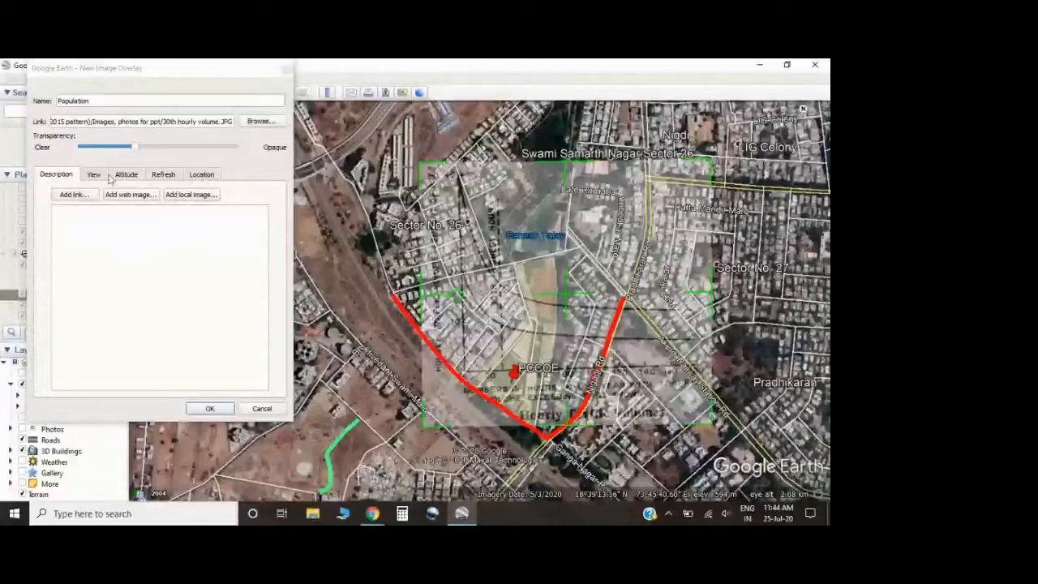
Try repositioning the chart overlay over the campus area, and discard the new overlay
left_click_drag(486, 220, 487, 209)
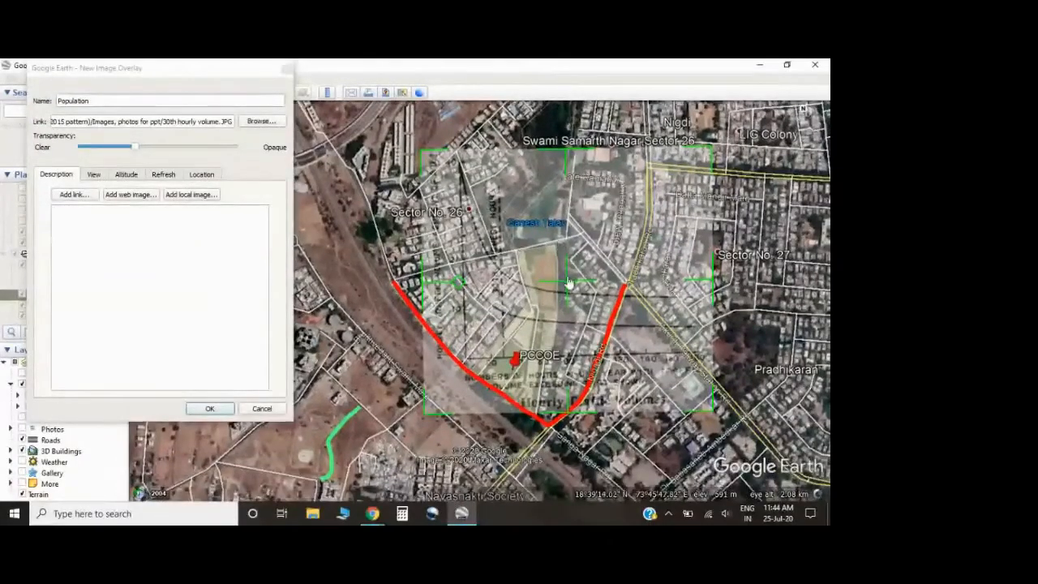
left_click_drag(596, 258, 558, 270)
left_click_drag(512, 238, 558, 295)
left_click_drag(513, 263, 519, 268)
left_click(261, 407)
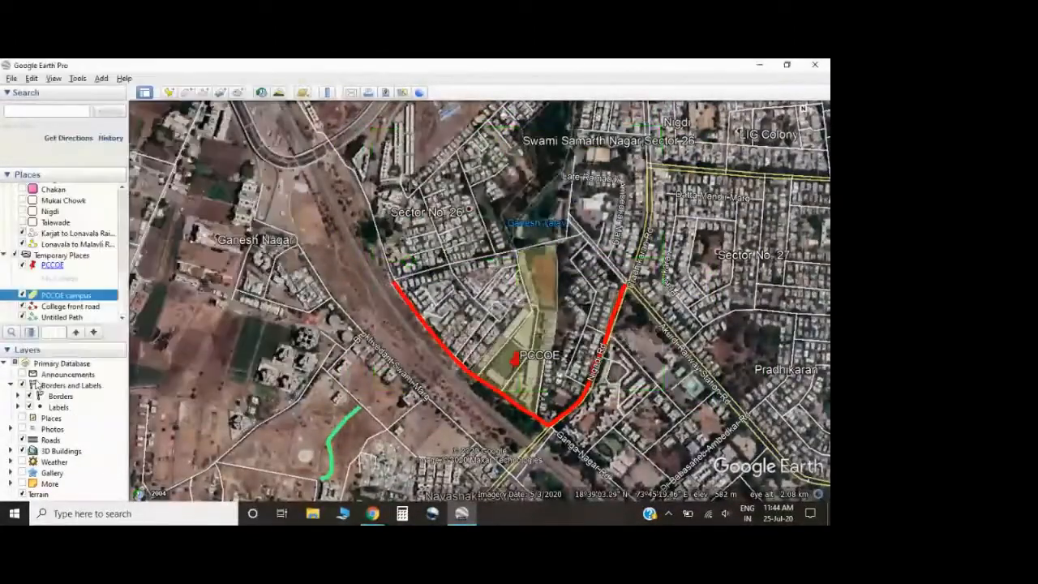
Fly to the Sirmaur bypass_sid project in My Places and list its contents
scroll(31, 260, "down", 3)
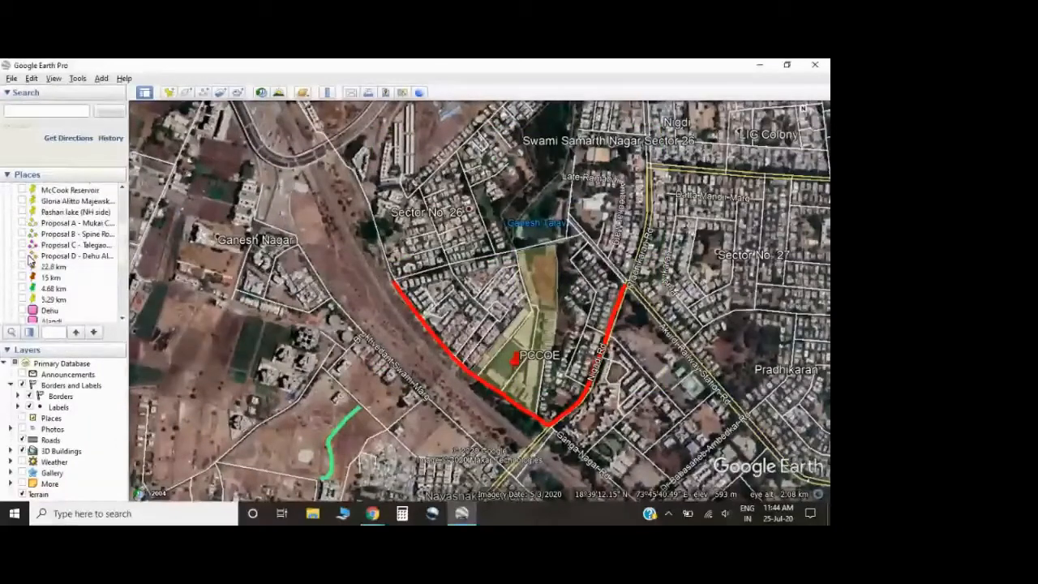
scroll(31, 260, "up", 3)
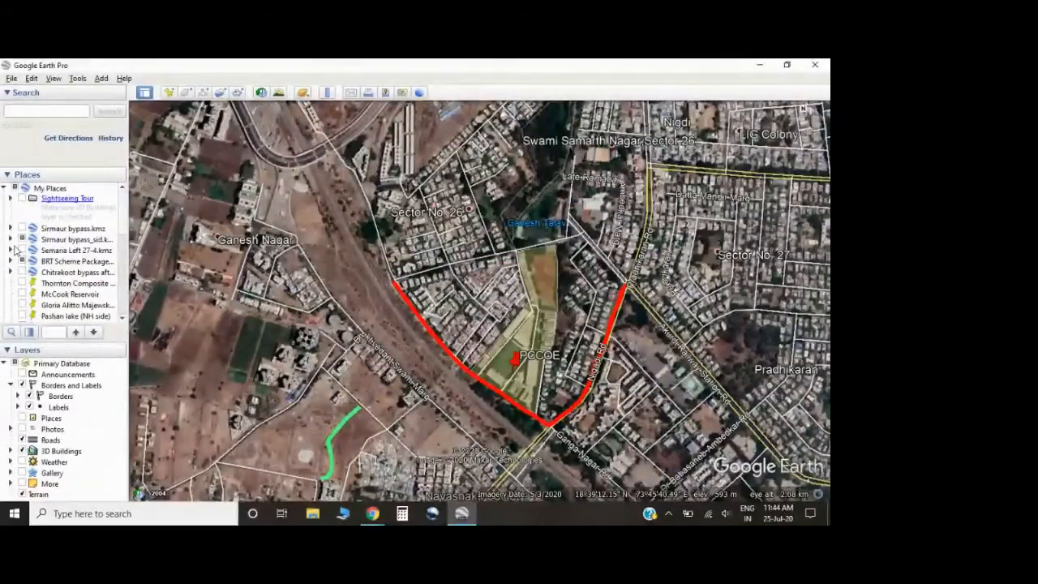
left_click(72, 242)
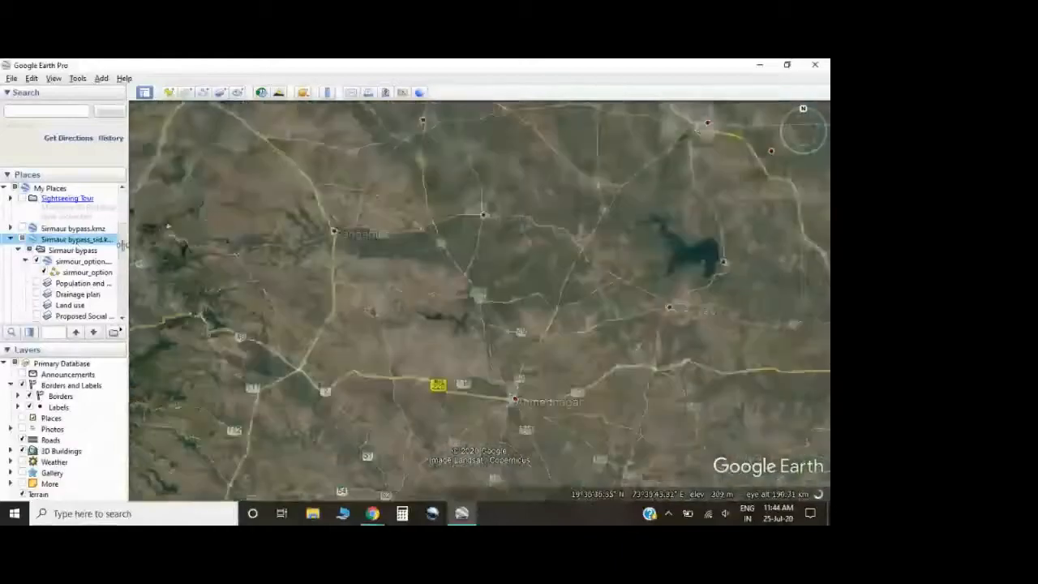
left_click(11, 239)
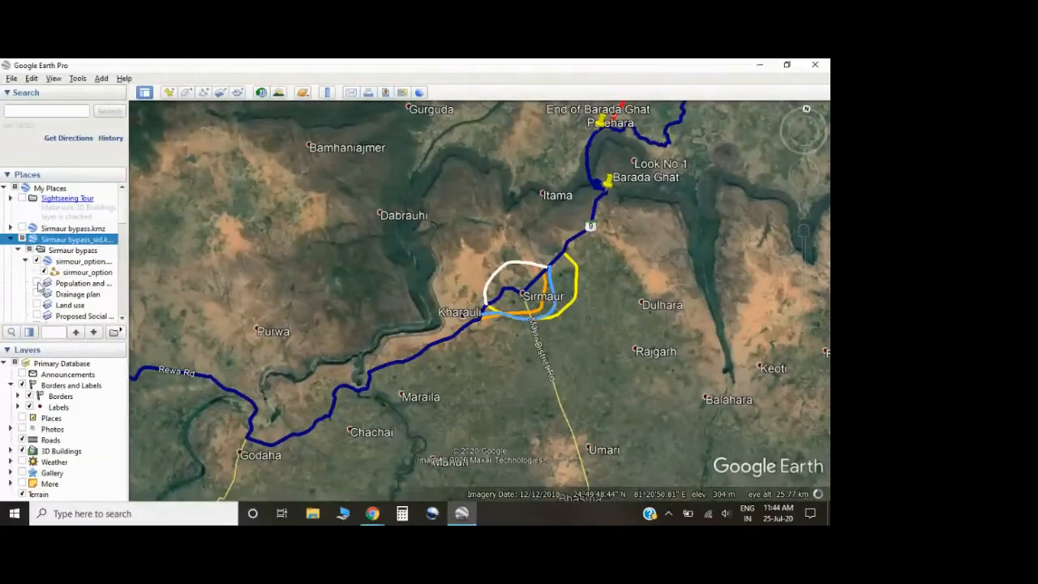
Show the Population overlay over Sirmaur to inspect its fit, then hide it and collapse the project
left_click(36, 283)
scroll(533, 277, "down", 3)
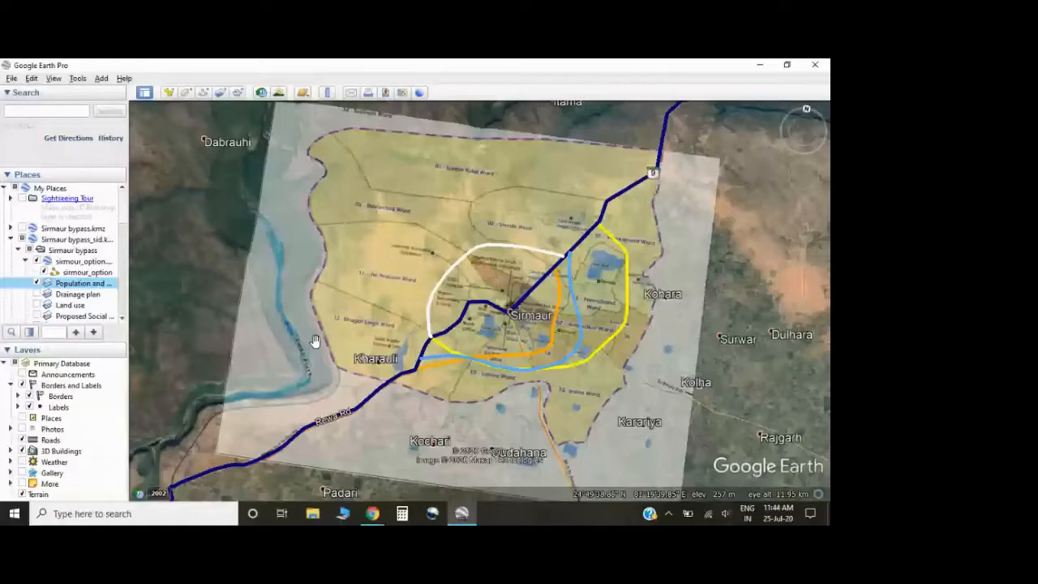
scroll(637, 298, "up", 2)
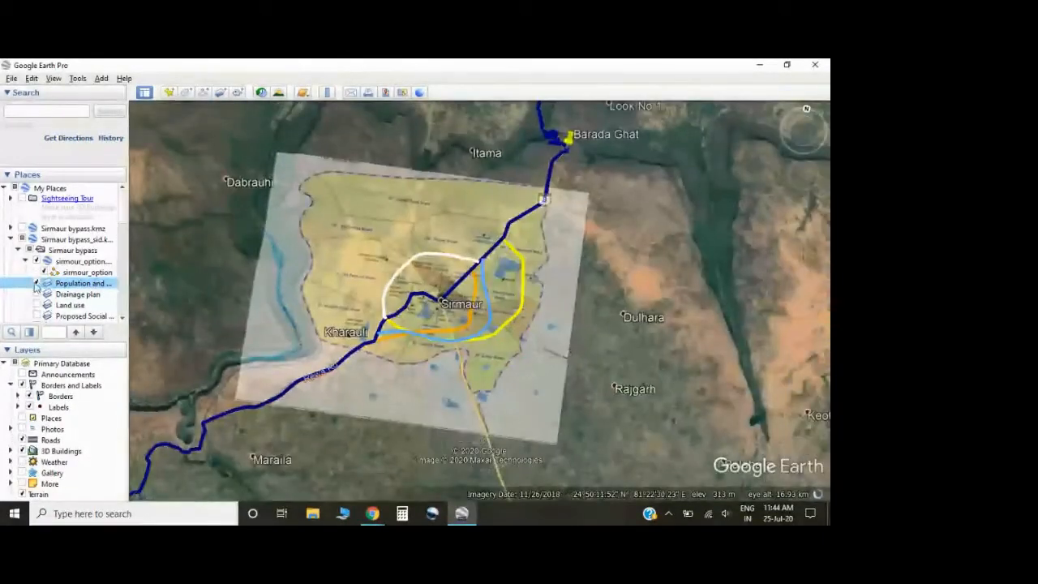
left_click(35, 283)
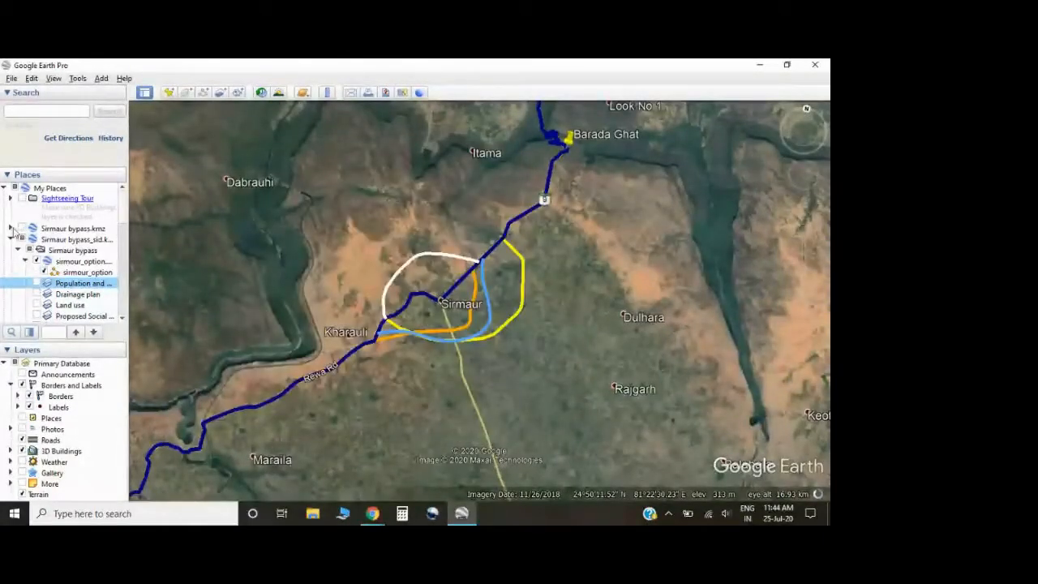
left_click(11, 239)
Fly to the PCCOE campus and review the view, altitude, refresh, location and description settings of a new image overlay, closing it without saving
scroll(35, 280, "down", 3)
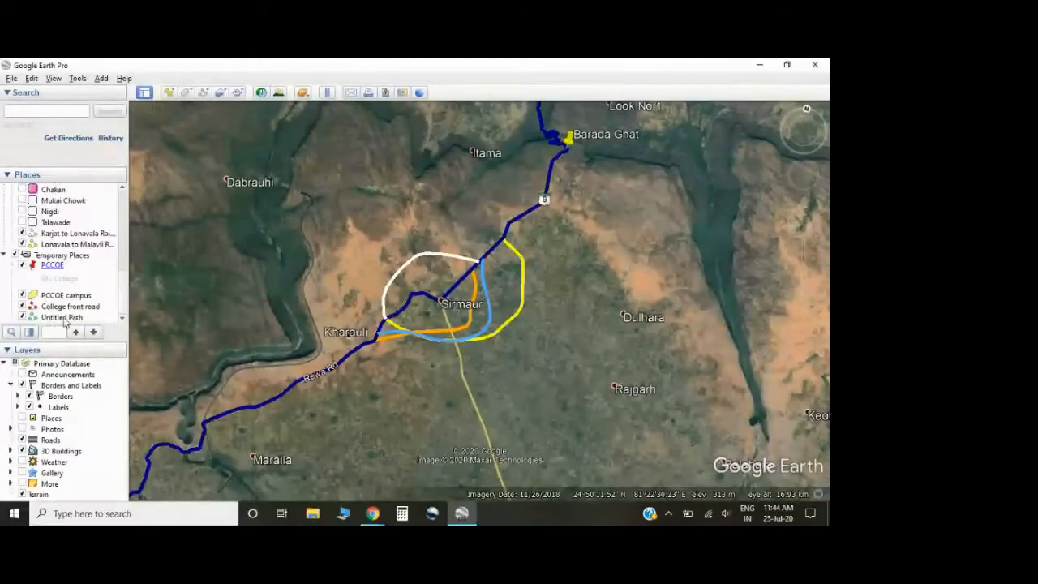
double_click(65, 295)
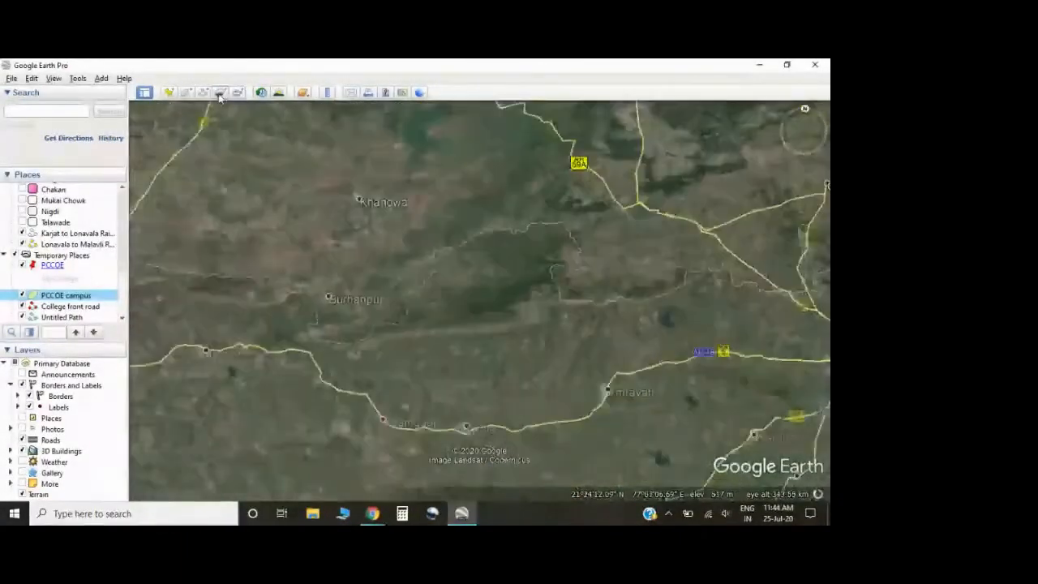
left_click(220, 92)
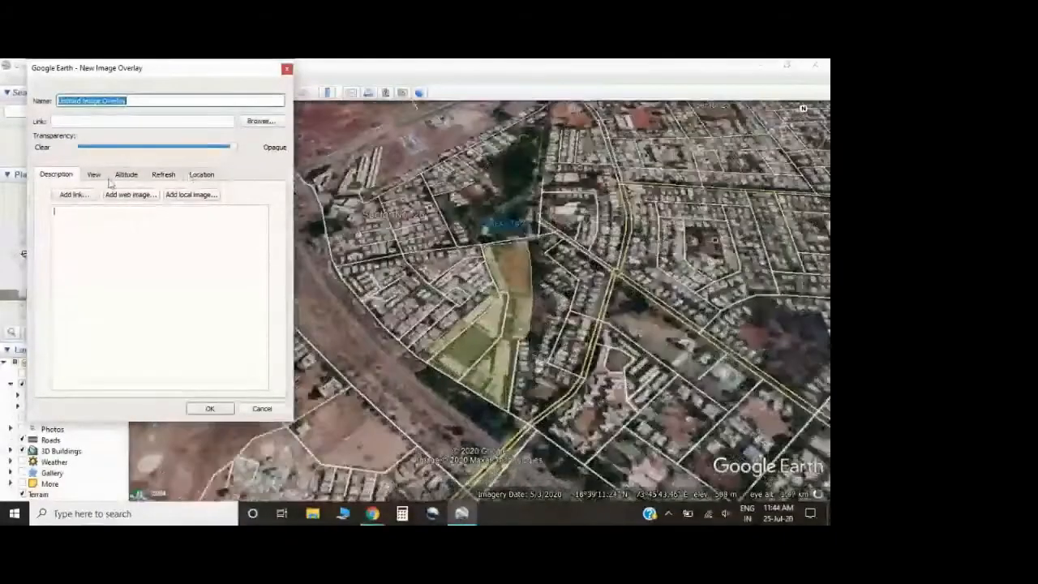
left_click(126, 174)
left_click(94, 175)
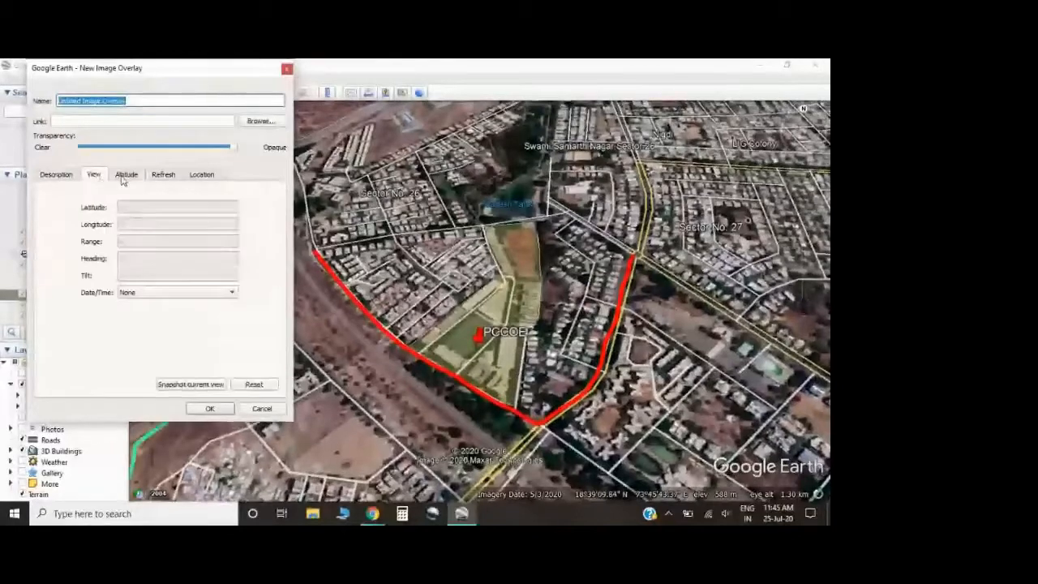
left_click(125, 174)
left_click(154, 176)
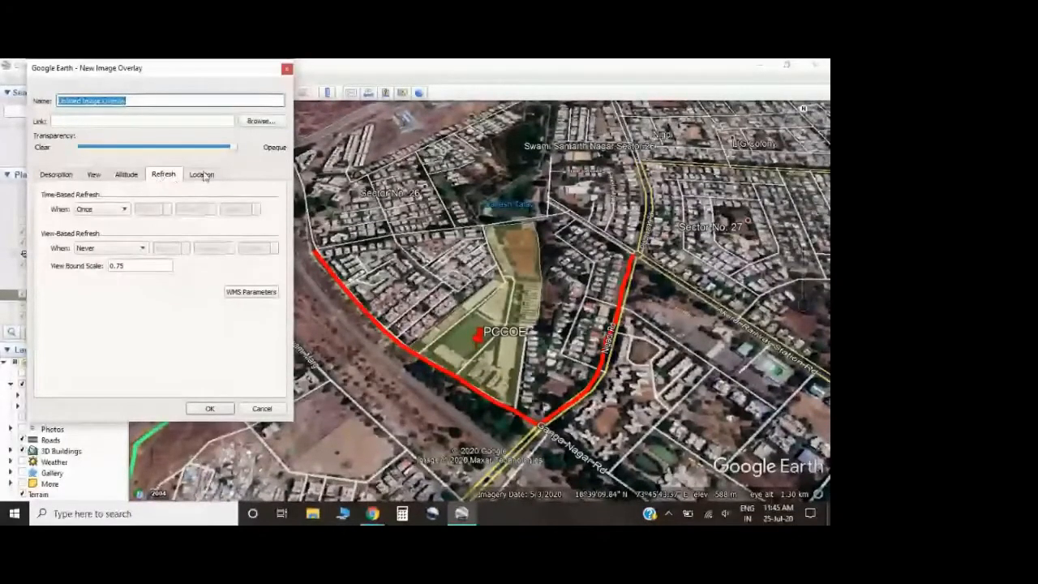
left_click(202, 175)
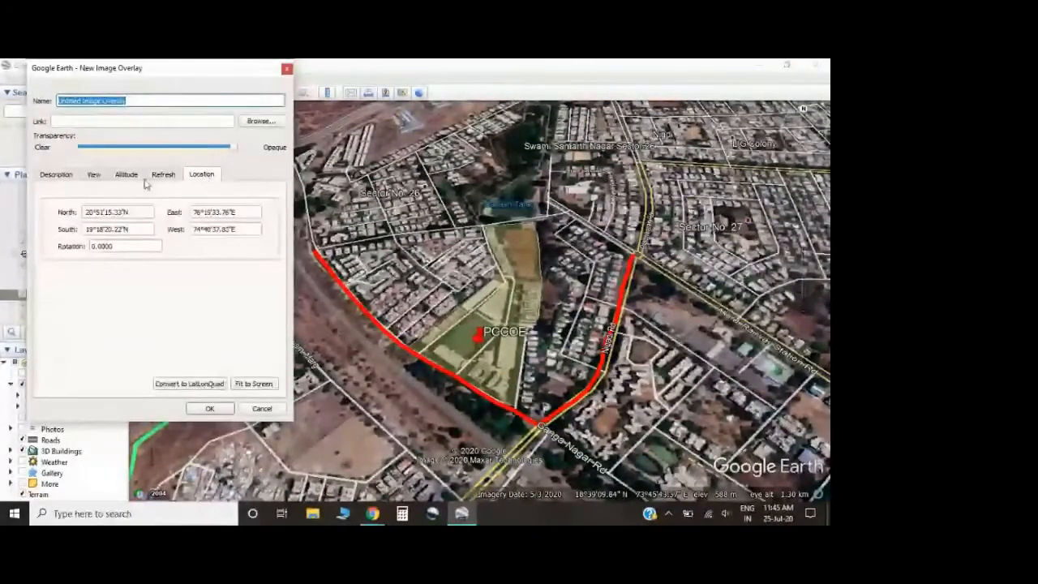
left_click(57, 175)
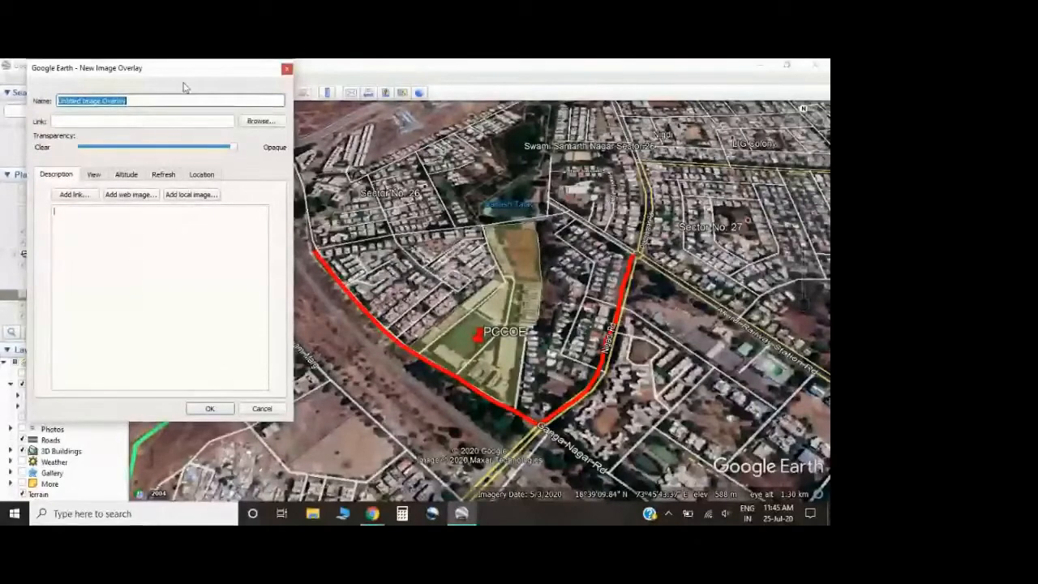
left_click(287, 70)
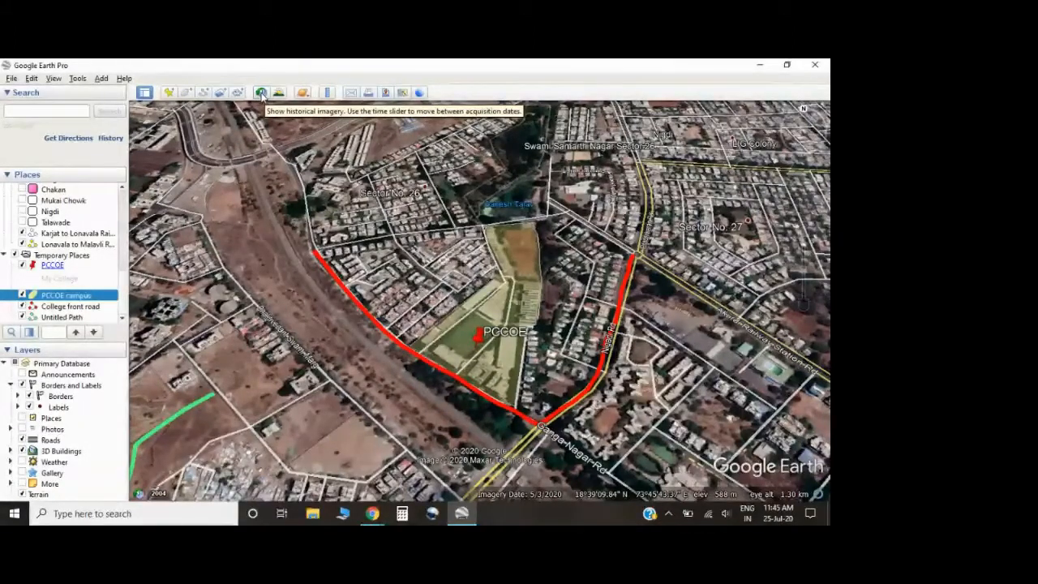
Turn on historical imagery over the PCCOE campus, step back through 11/4/2017 and 2011 to 10/14/2004, and return to 6/10/2020
left_click(261, 93)
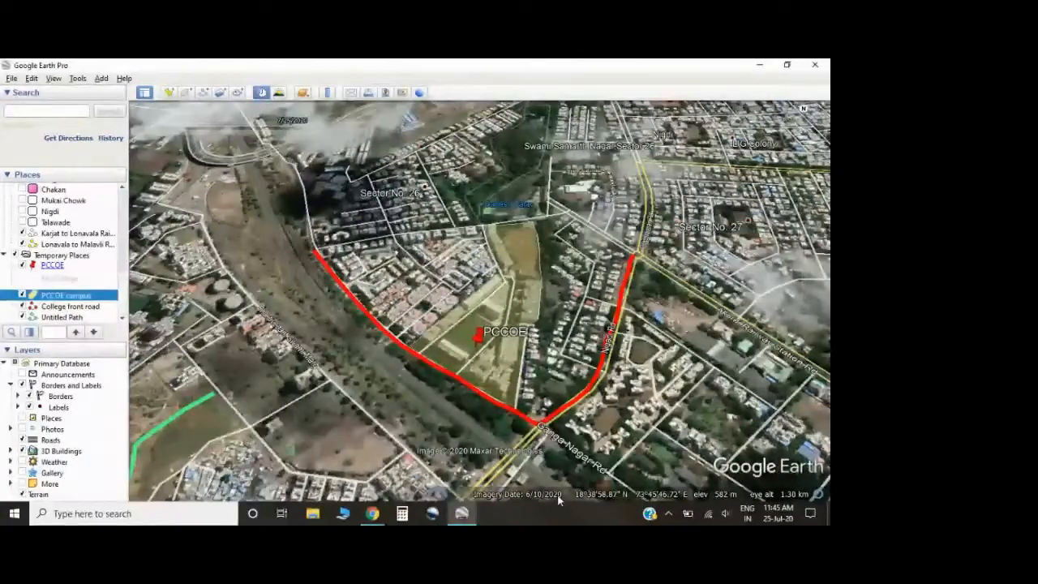
scroll(527, 411, "up", 3)
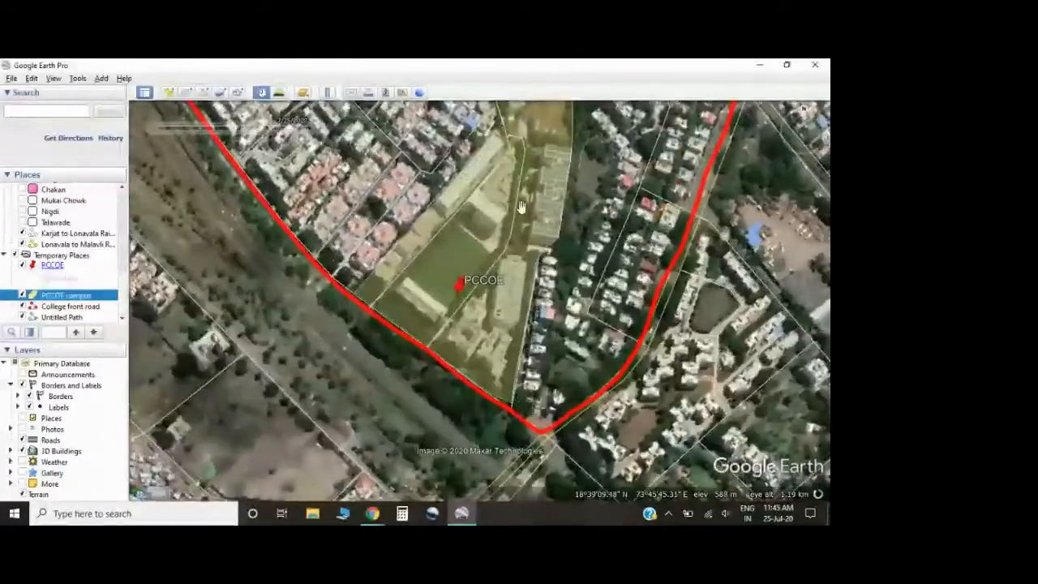
scroll(521, 208, "down", 3)
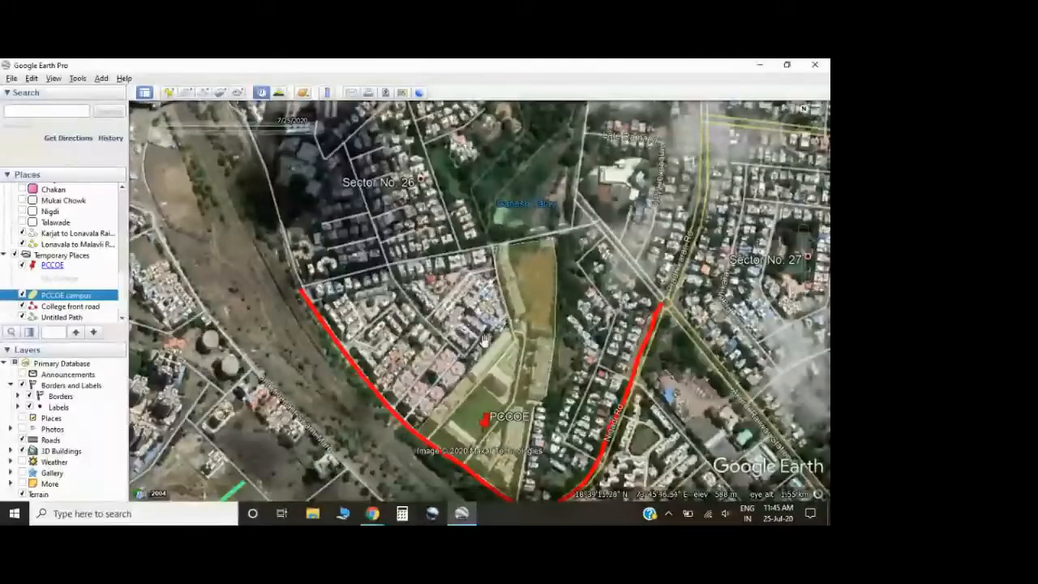
scroll(467, 309, "down", 2)
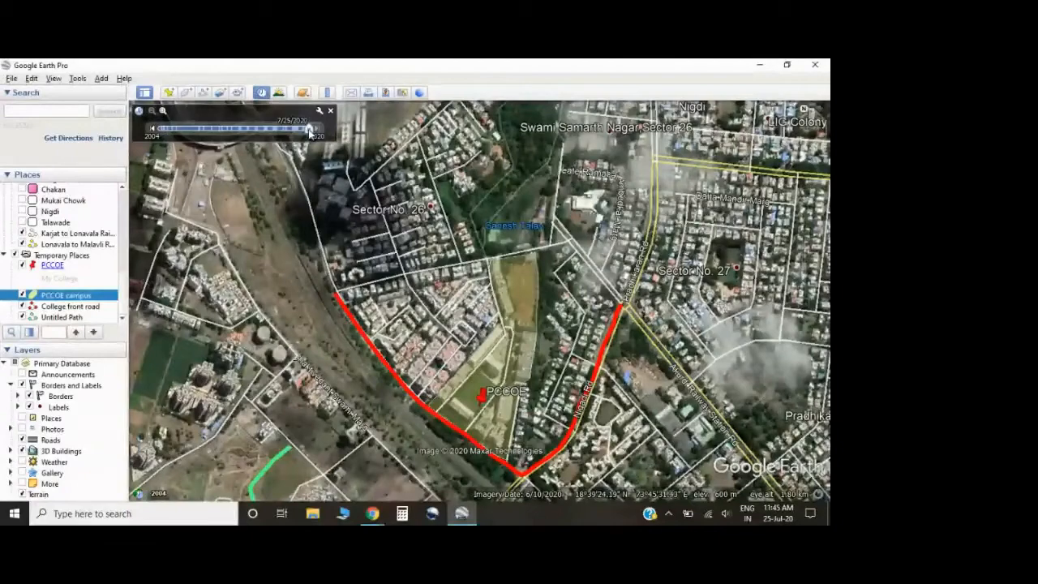
left_click_drag(304, 134, 282, 135)
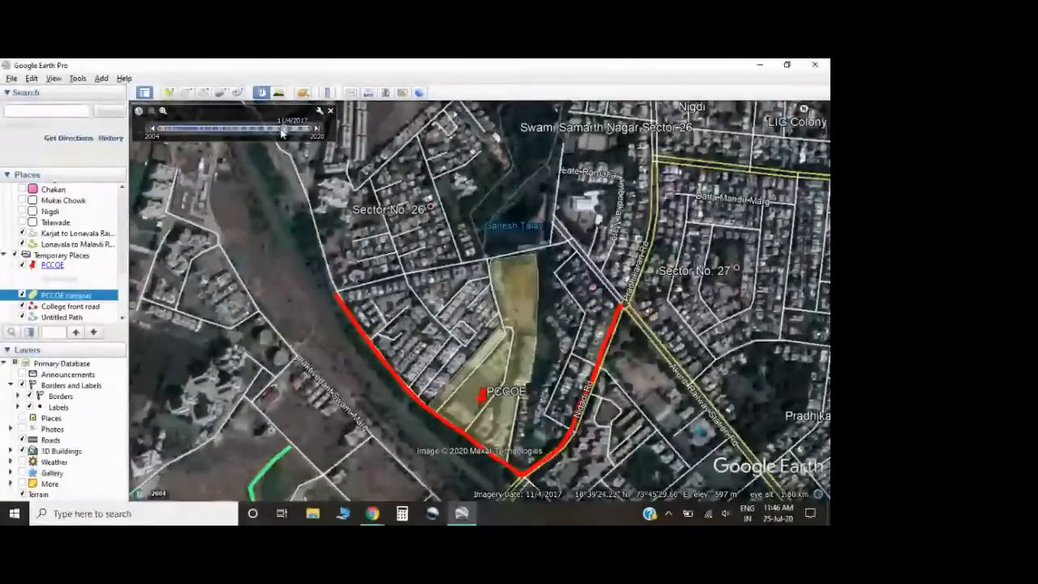
left_click_drag(283, 129, 222, 130)
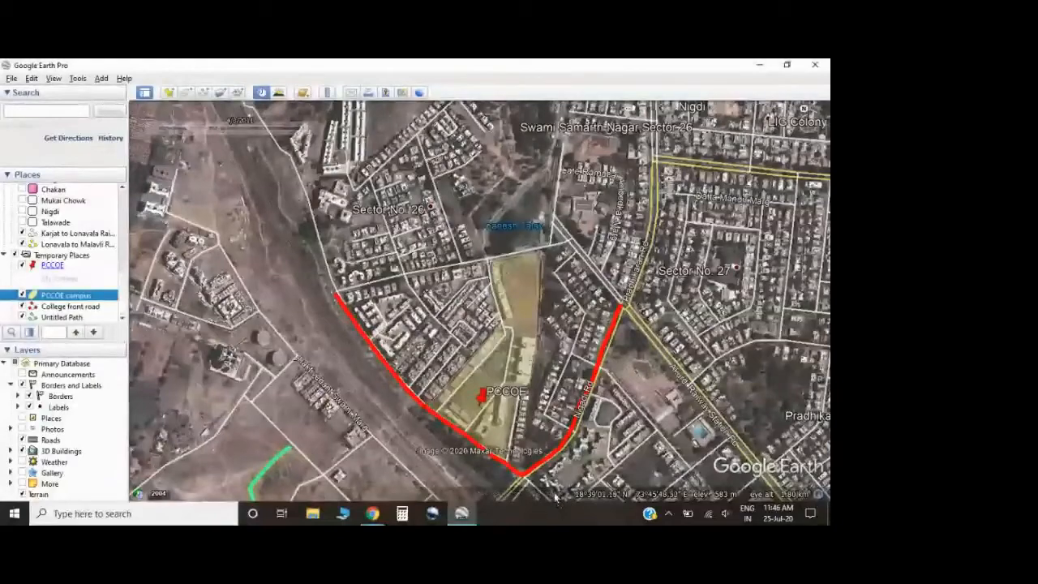
left_click_drag(222, 130, 160, 133)
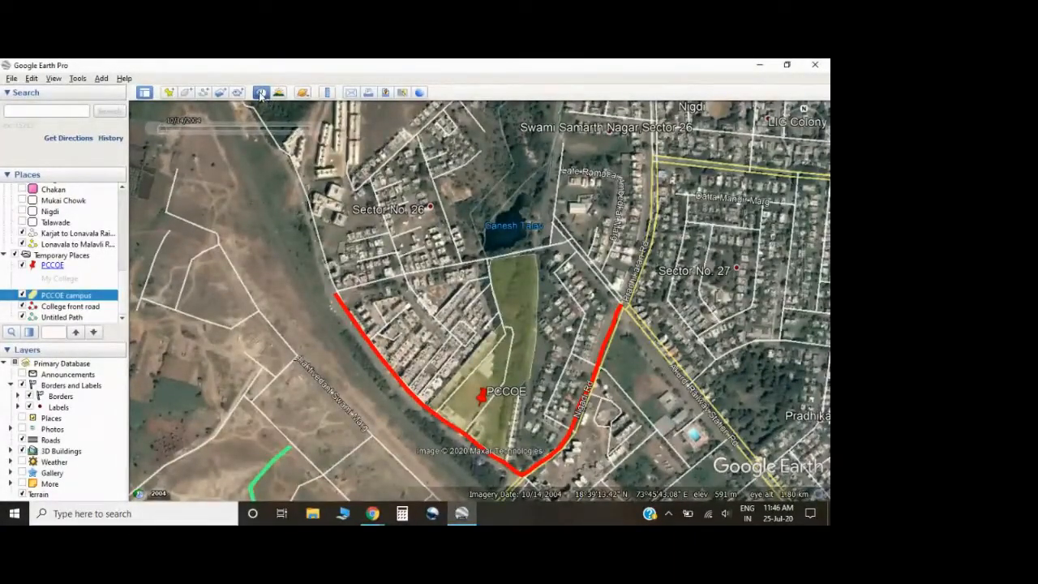
left_click(260, 95)
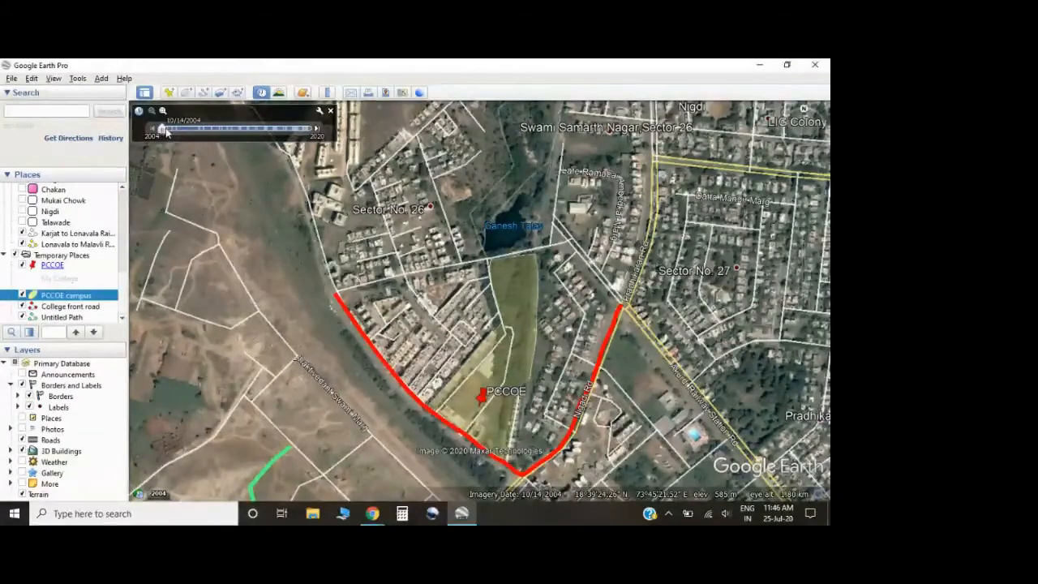
left_click_drag(163, 134, 214, 134)
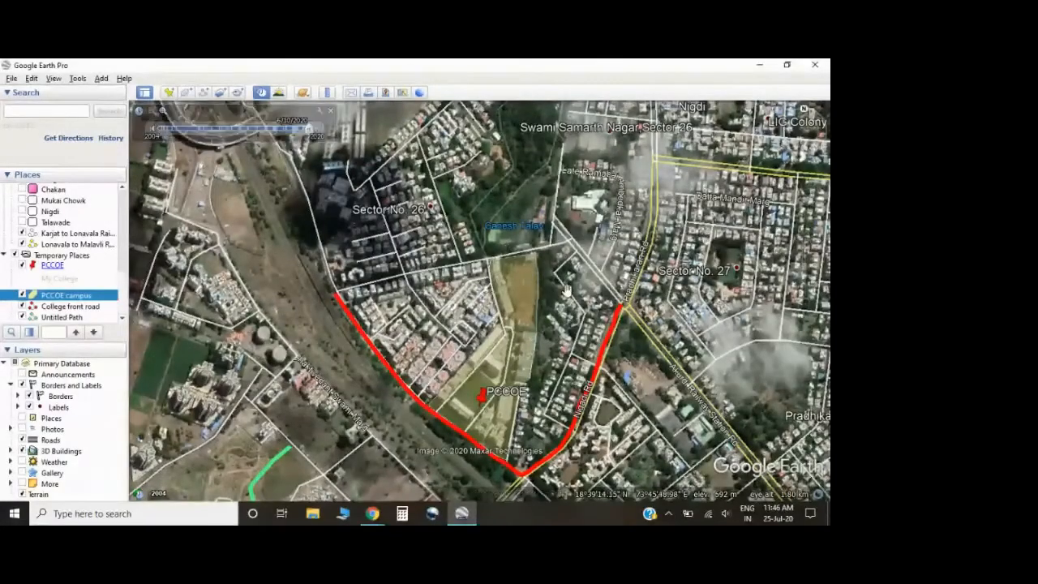
Zoom in on the river stretch beside Aundh-Ravet Rd, south of PCCOE, and show its 11/27/2019 historical imagery
scroll(566, 290, "down", 3)
scroll(566, 291, "down", 5)
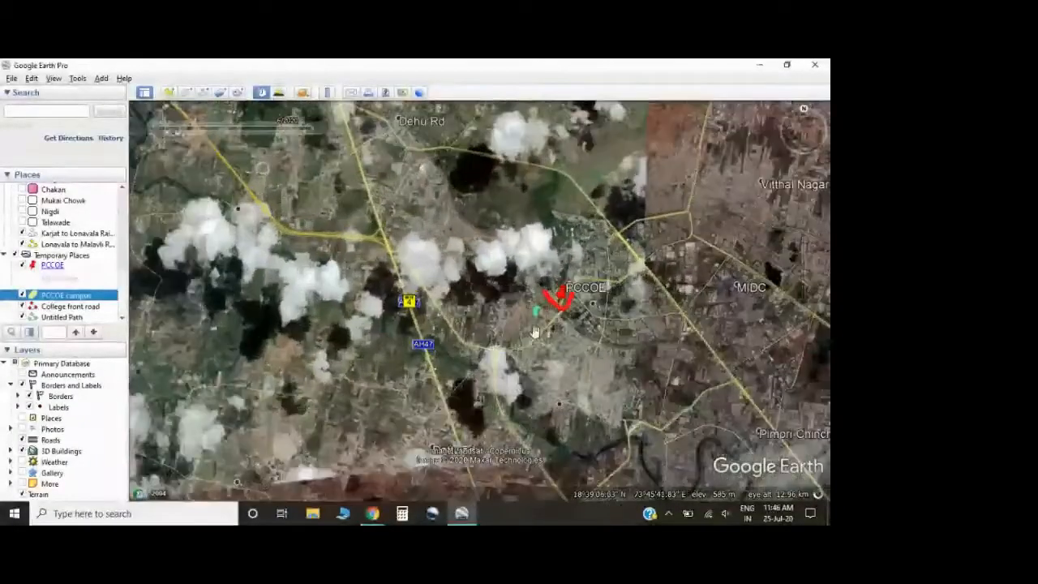
left_click_drag(535, 331, 478, 279)
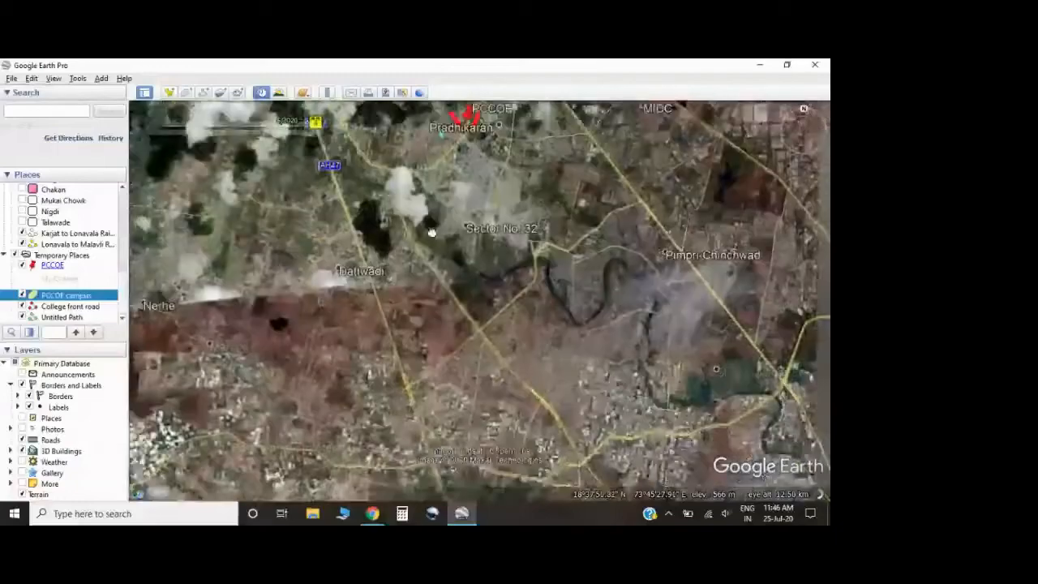
scroll(479, 279, "up", 5)
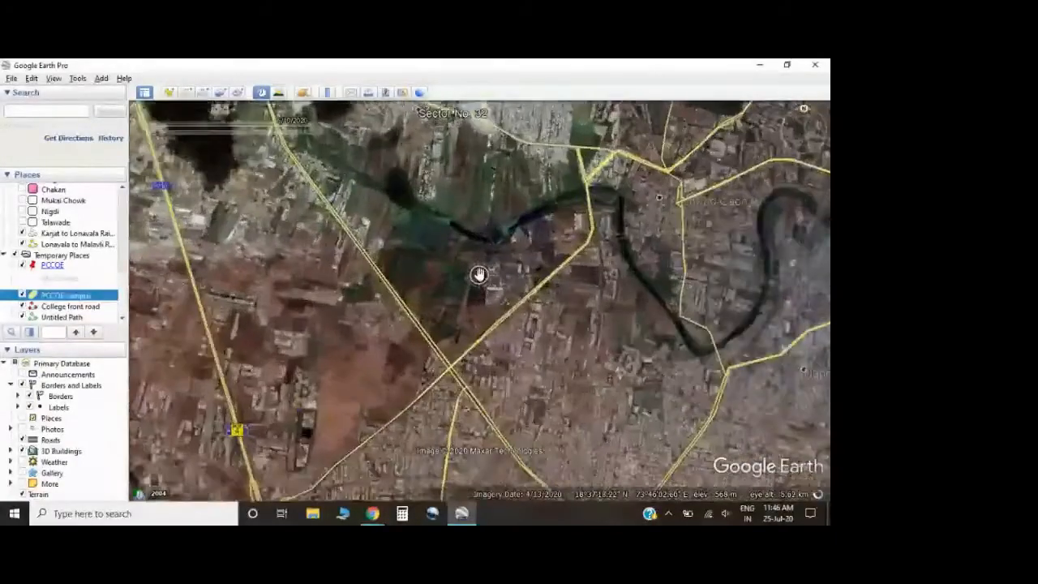
scroll(453, 338, "up", 3)
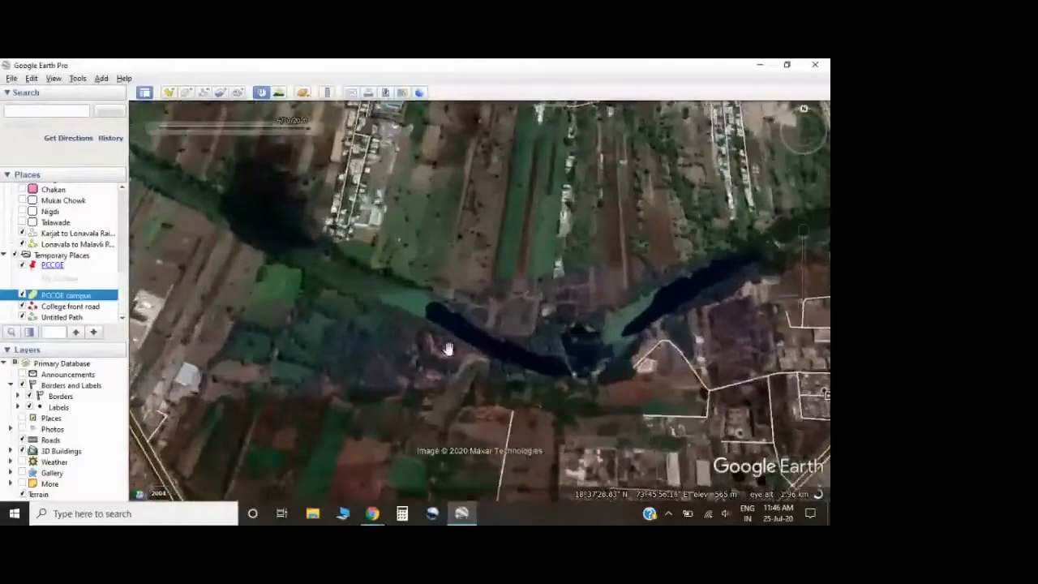
left_click_drag(421, 303, 529, 324)
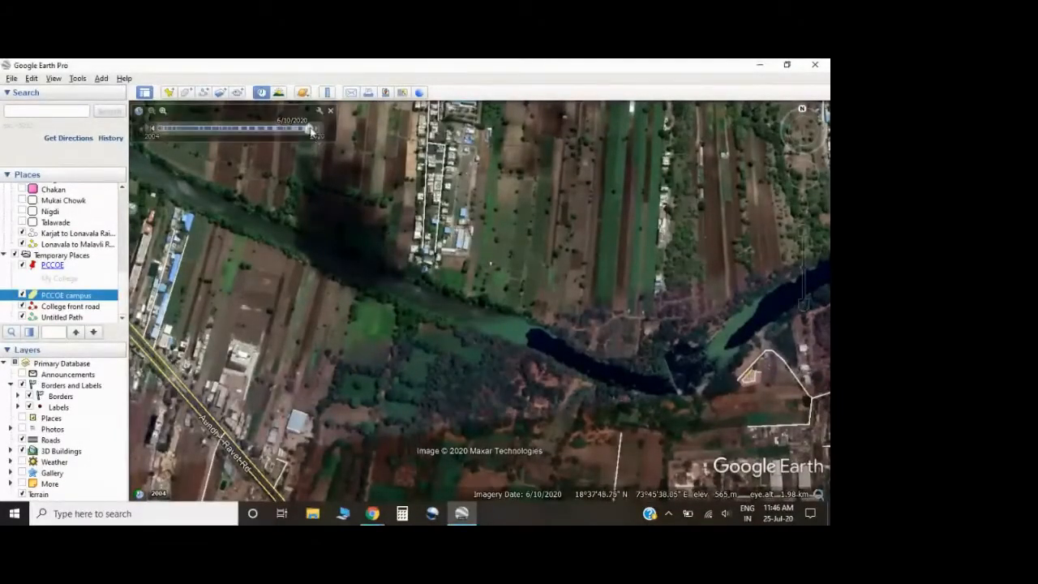
mouse_move(309, 128)
left_mouse_down()
mouse_move(300, 133)
mouse_move(318, 129)
left_mouse_up()
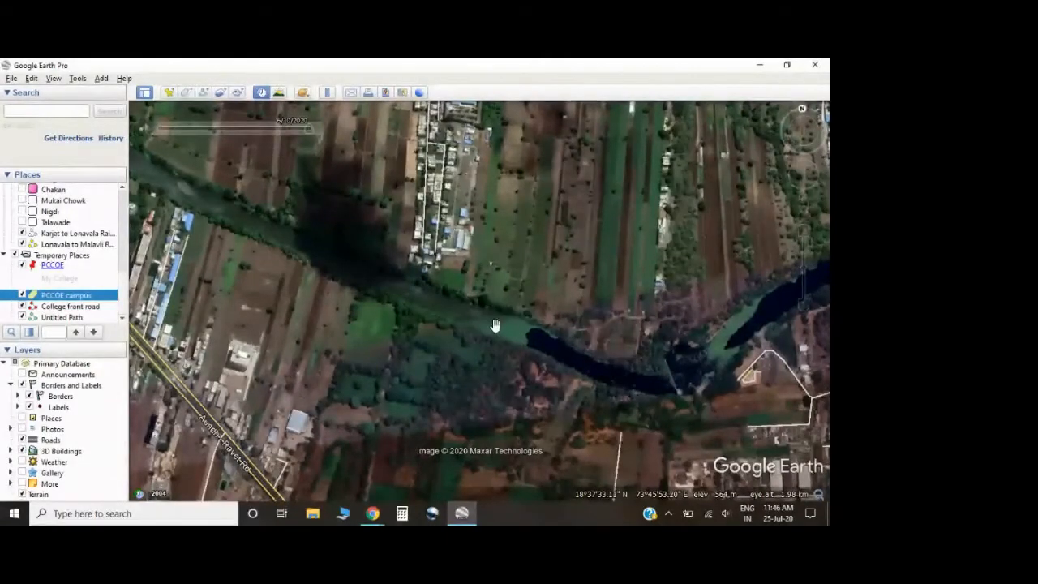
left_click(307, 132)
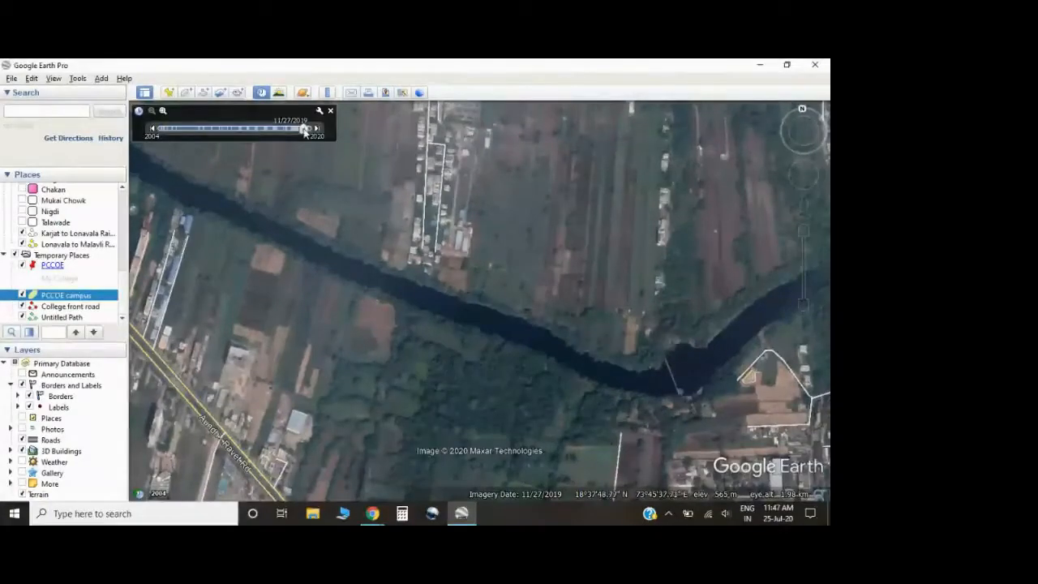
Step the river's historical imagery back through 2/4/2017, 1/15/2013 and 9/29/2008 to 11/22/2005, return to 6/10/2020, and turn historical imagery off
left_click_drag(304, 133, 277, 134)
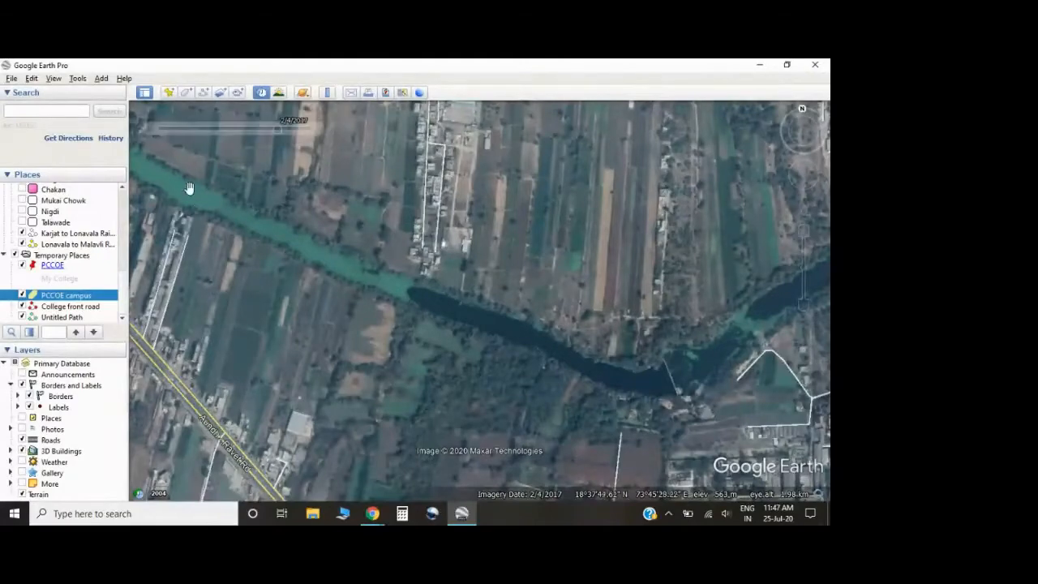
left_click_drag(279, 130, 270, 131)
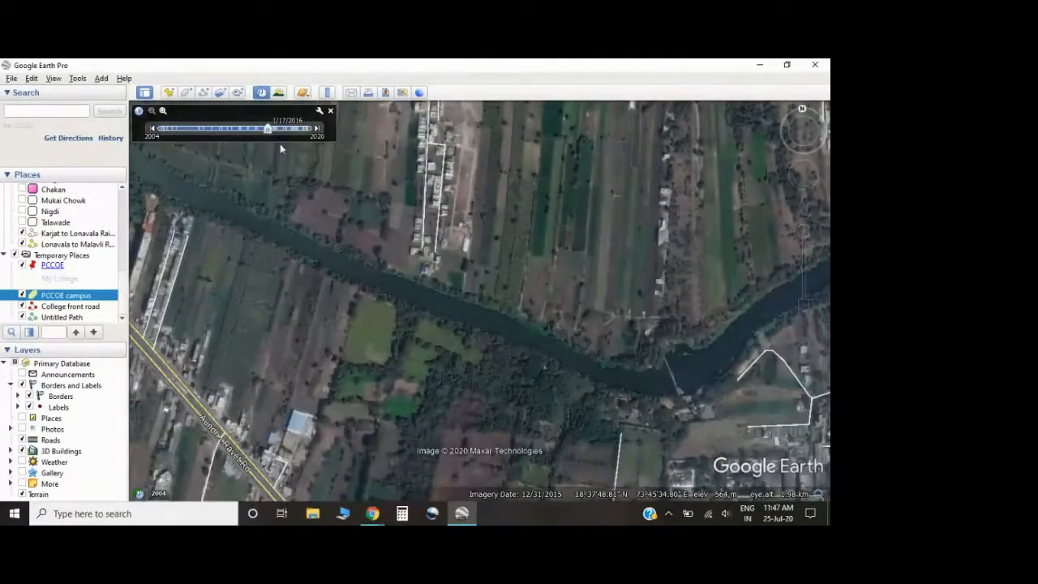
left_click_drag(269, 130, 238, 133)
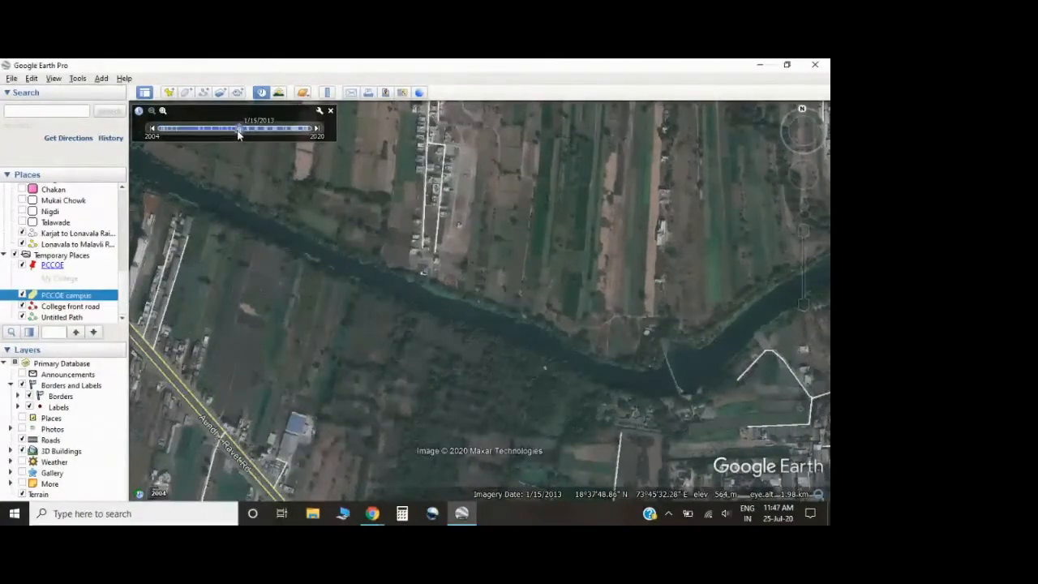
left_click_drag(239, 134, 200, 133)
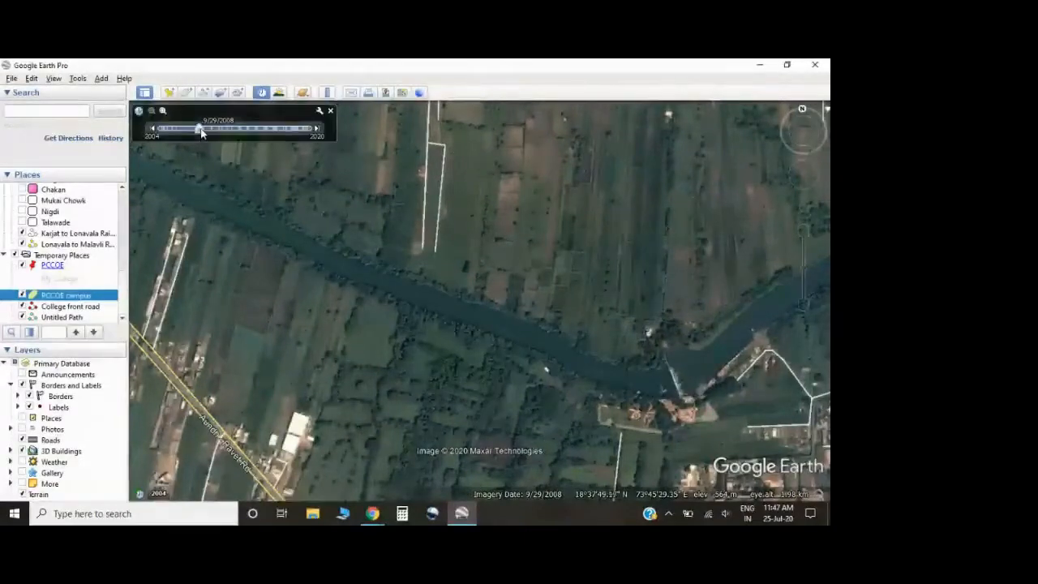
left_click_drag(201, 133, 172, 133)
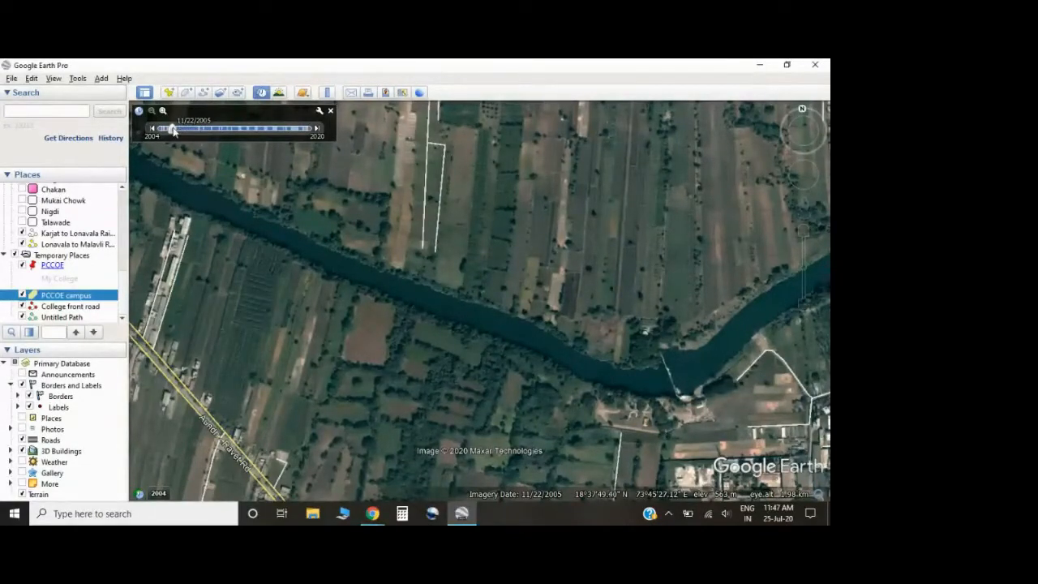
left_click_drag(173, 133, 309, 130)
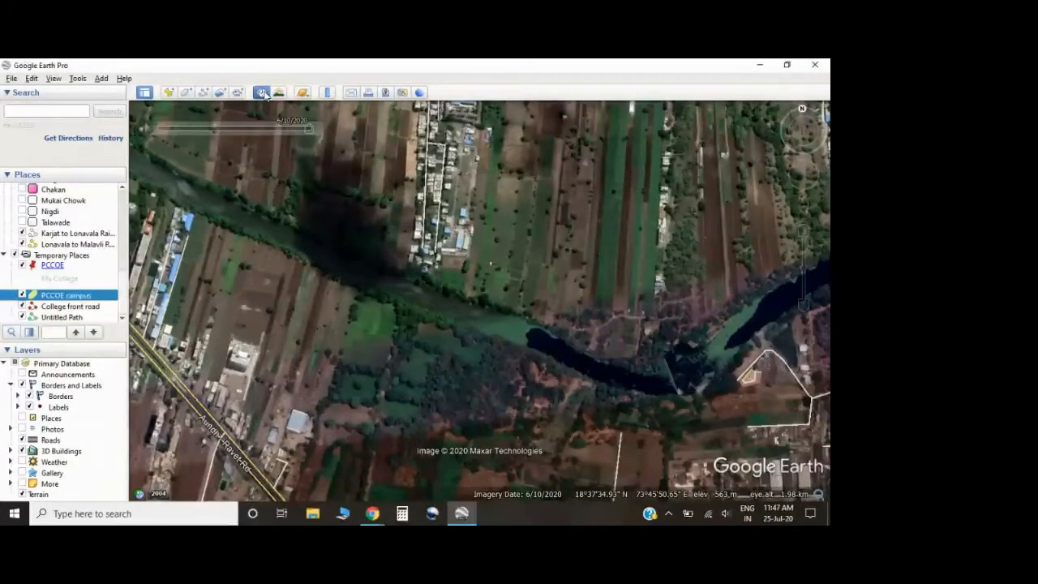
left_click(262, 93)
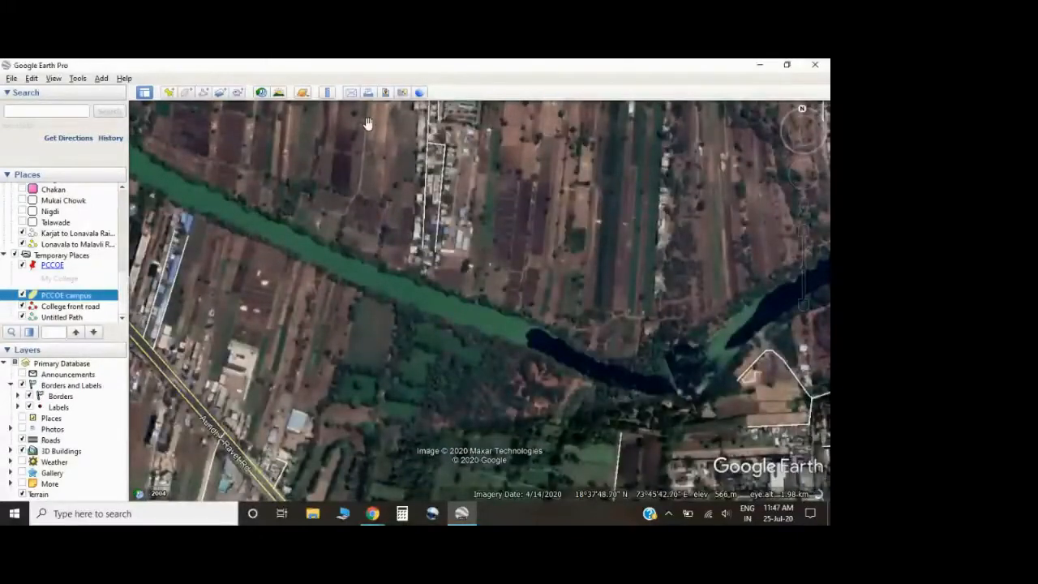
Measure a straight ruler line of about 3,970 feet along the river's north bank, from the dark-water stretch to the bend near Newale Wasti
left_click(328, 93)
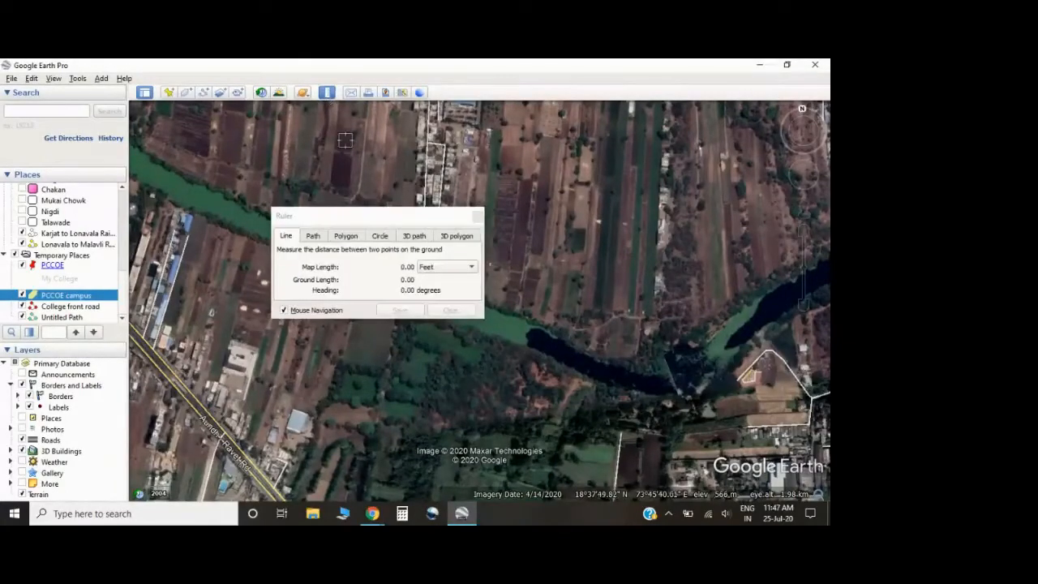
left_click_drag(355, 212, 130, 110)
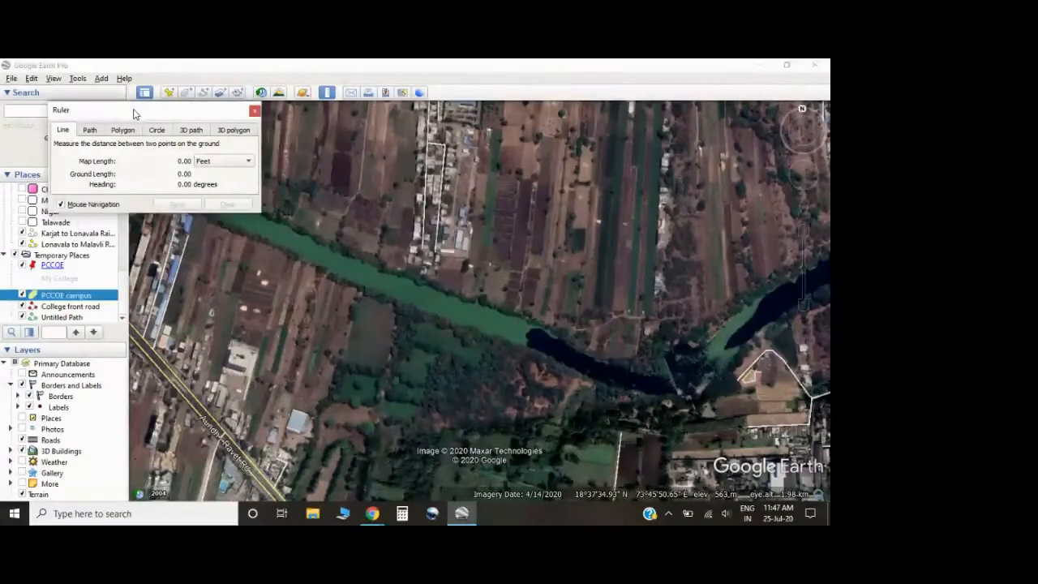
left_click_drag(193, 114, 182, 279)
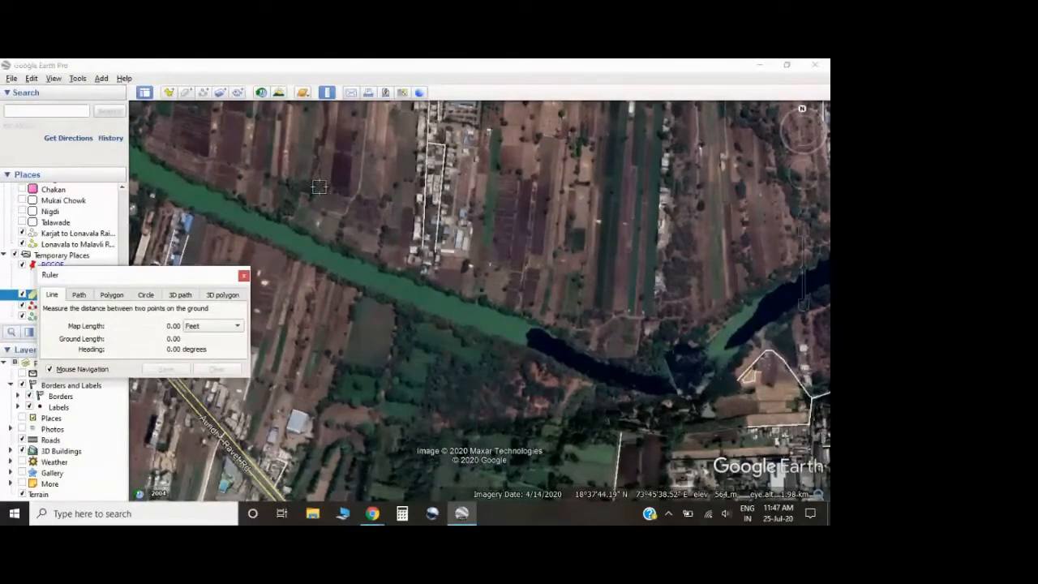
left_click_drag(212, 277, 116, 184)
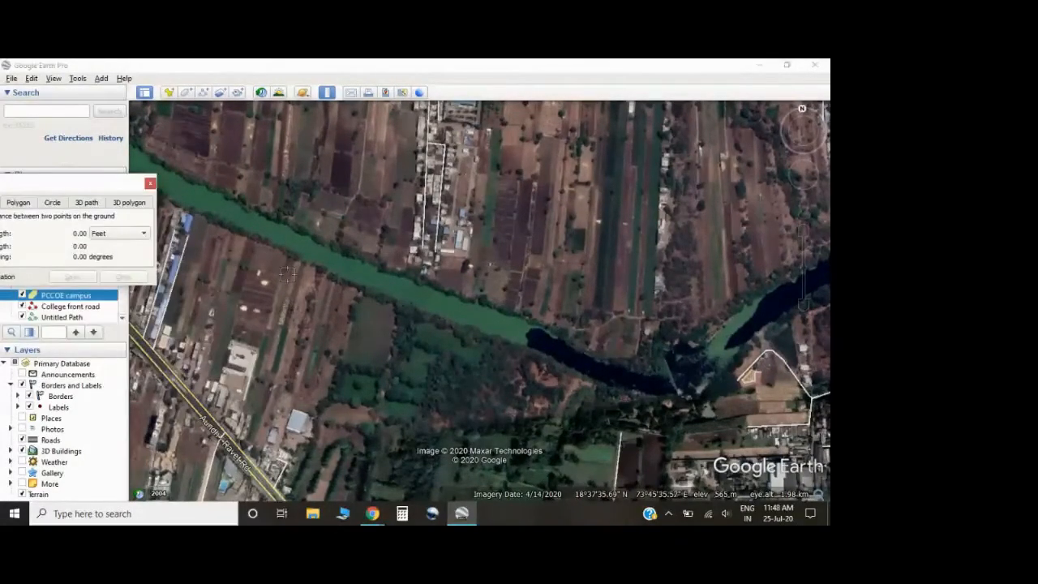
left_click(532, 310)
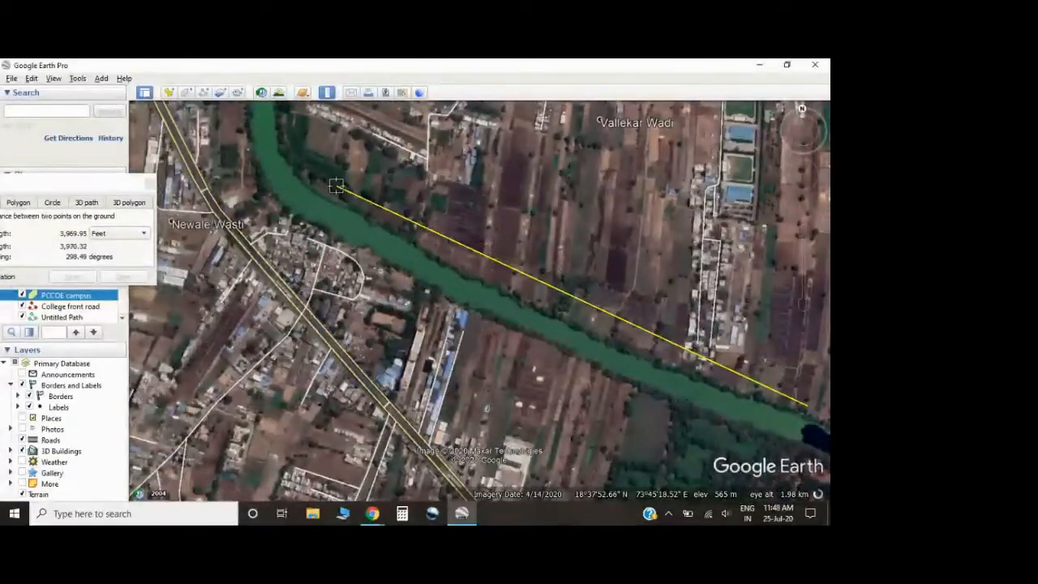
left_click(336, 186)
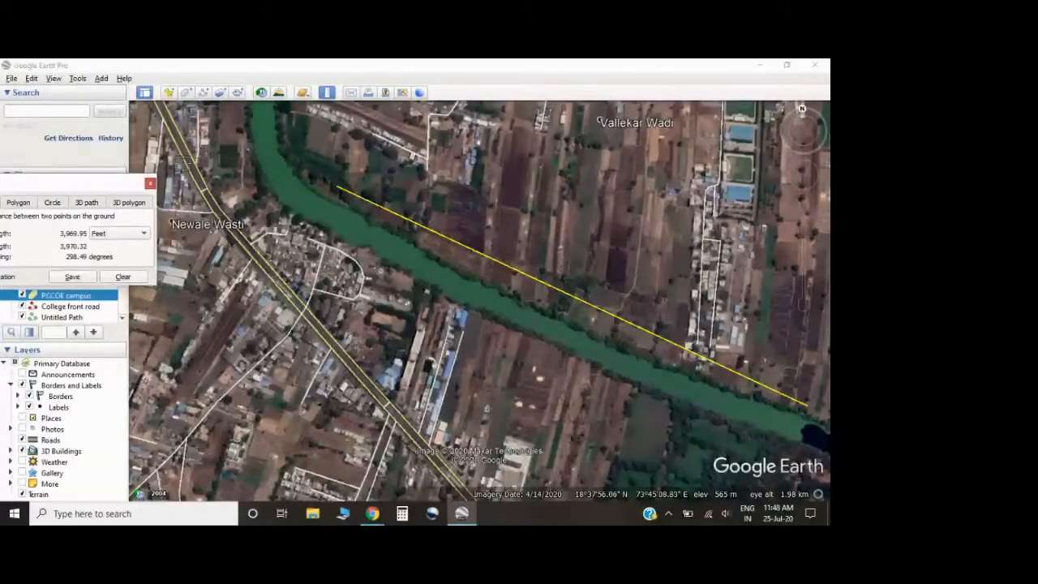
Change the ruler's length unit to Kilometers for the riverside line
left_click_drag(128, 185, 267, 145)
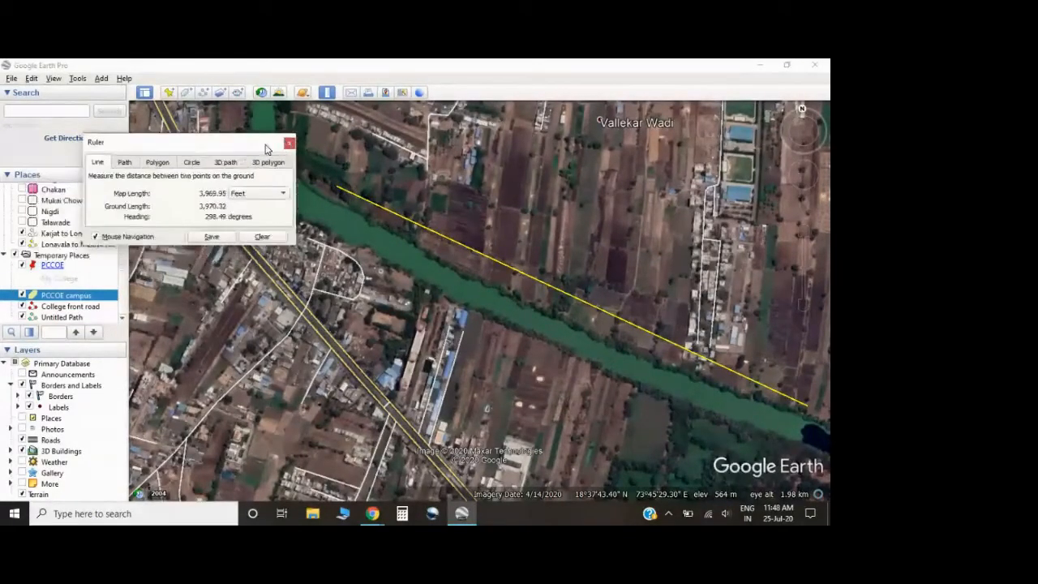
left_click(279, 196)
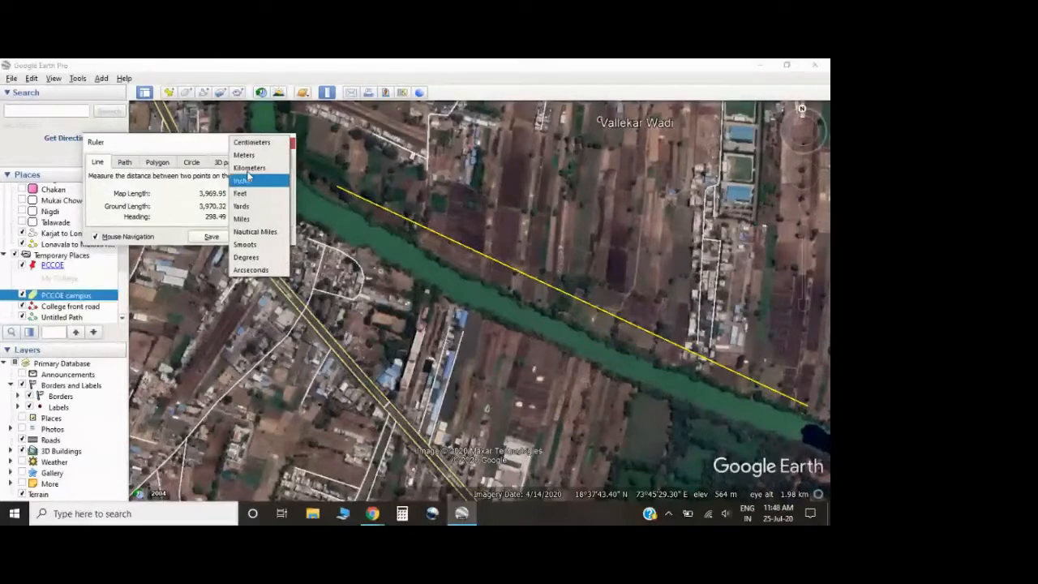
left_click(248, 168)
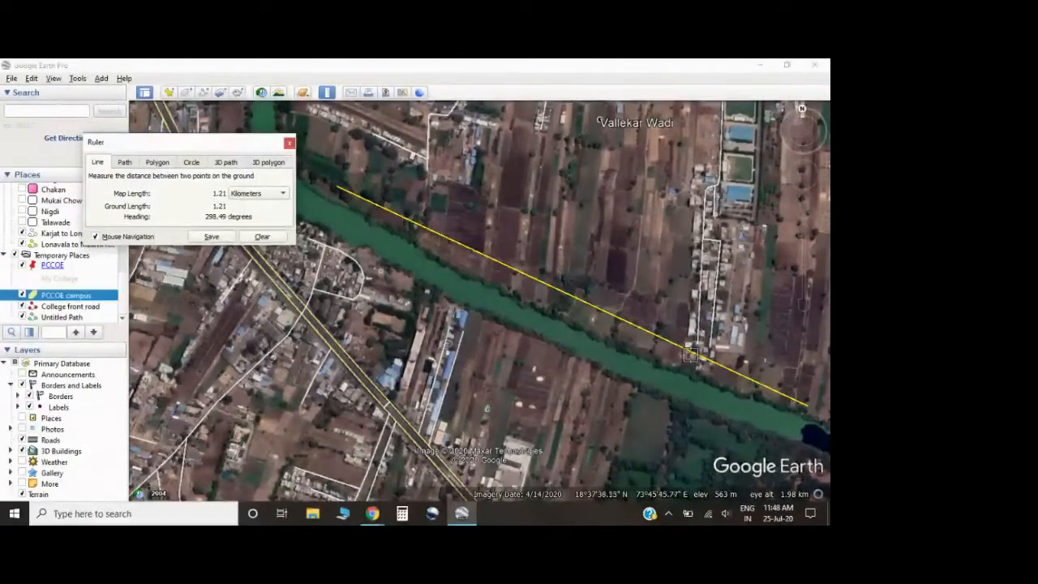
Look through the ruler's Path and Polygon modes and measure a circle of about 0.50 km radius centred on the riverside line
left_click(124, 163)
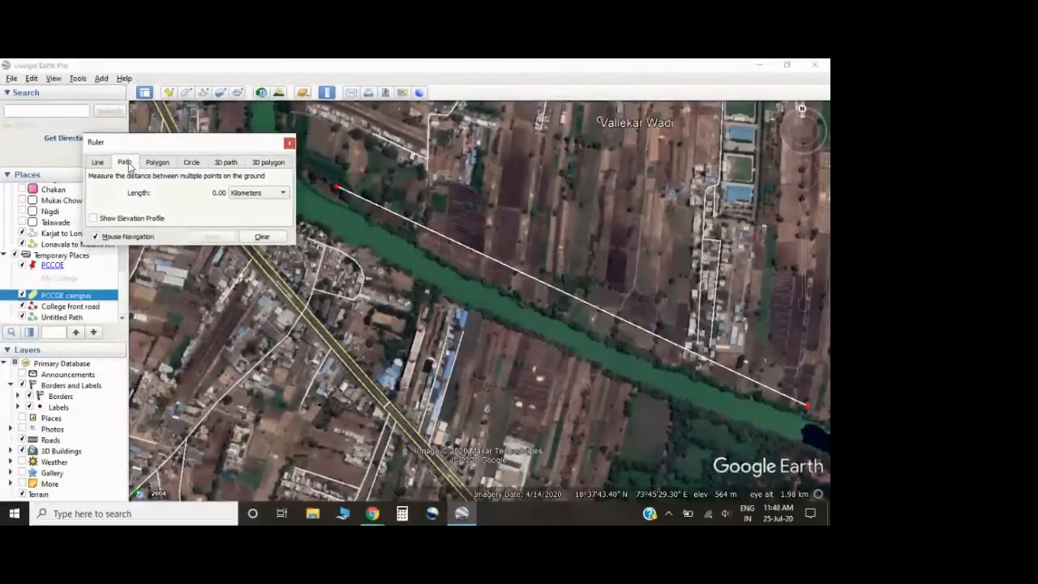
left_click(157, 163)
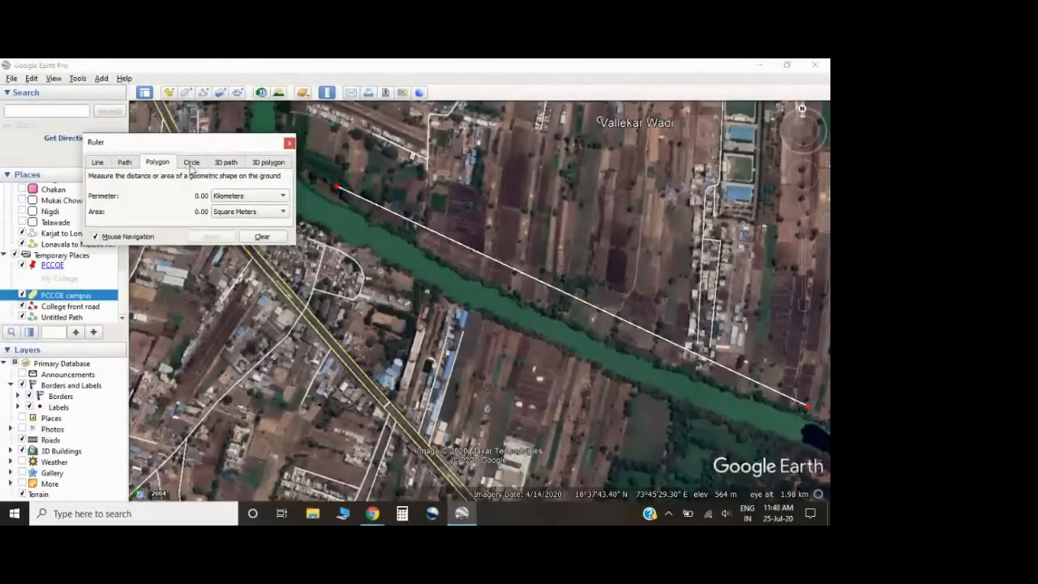
left_click(191, 163)
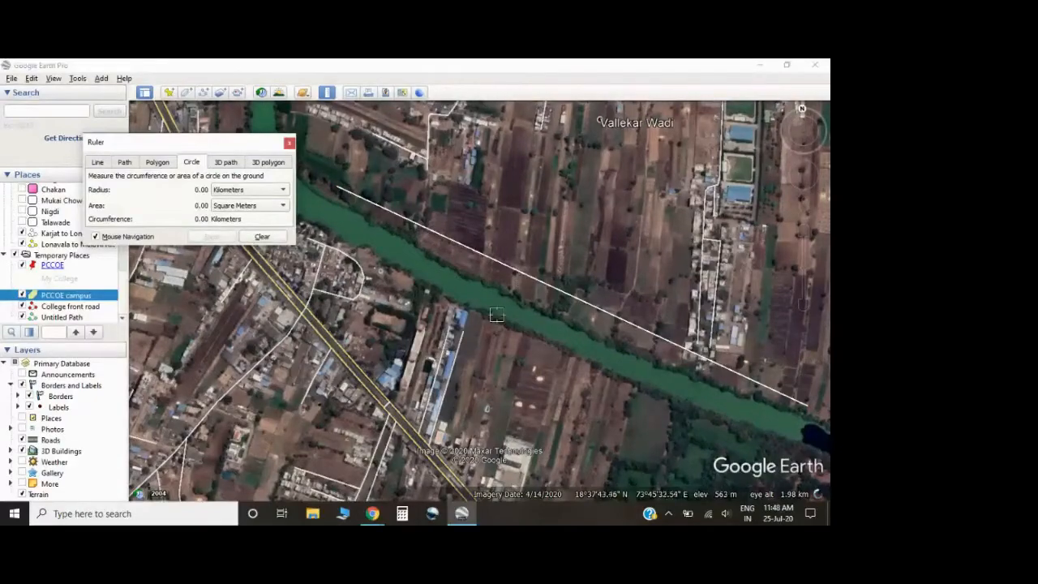
scroll(488, 315, "down", 2)
scroll(489, 315, "down", 3)
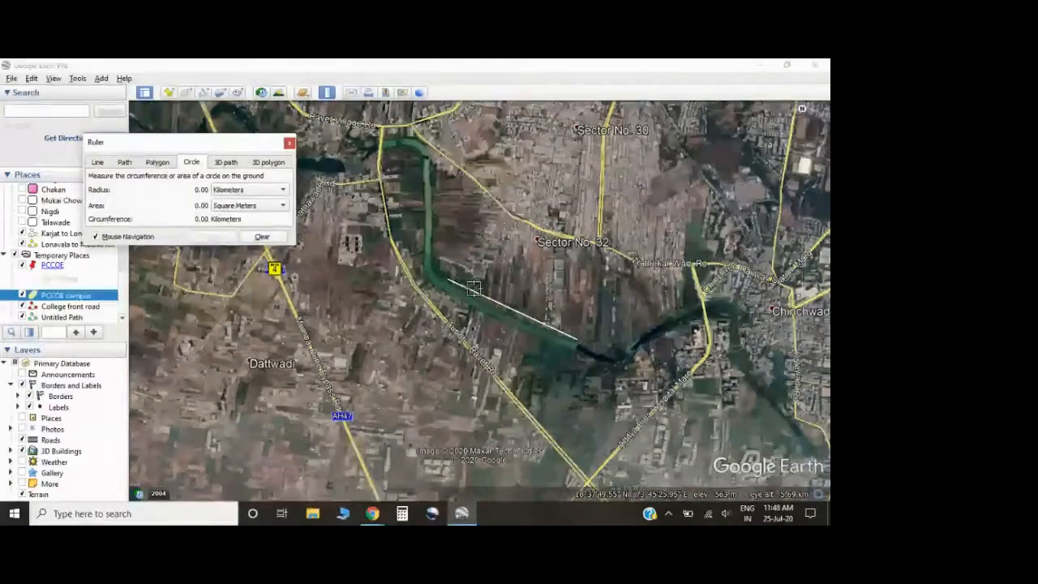
scroll(515, 321, "up", 3)
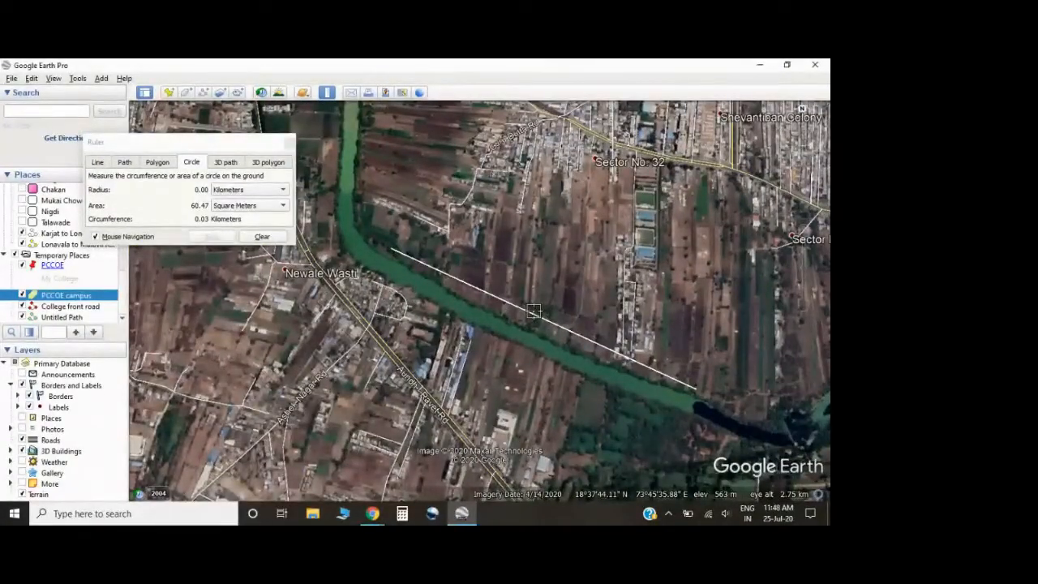
mouse_move(533, 311)
left_mouse_down()
mouse_move(717, 235)
mouse_move(614, 267)
mouse_move(679, 243)
mouse_move(651, 249)
mouse_move(675, 242)
mouse_move(613, 273)
mouse_move(699, 225)
mouse_move(654, 250)
left_mouse_up()
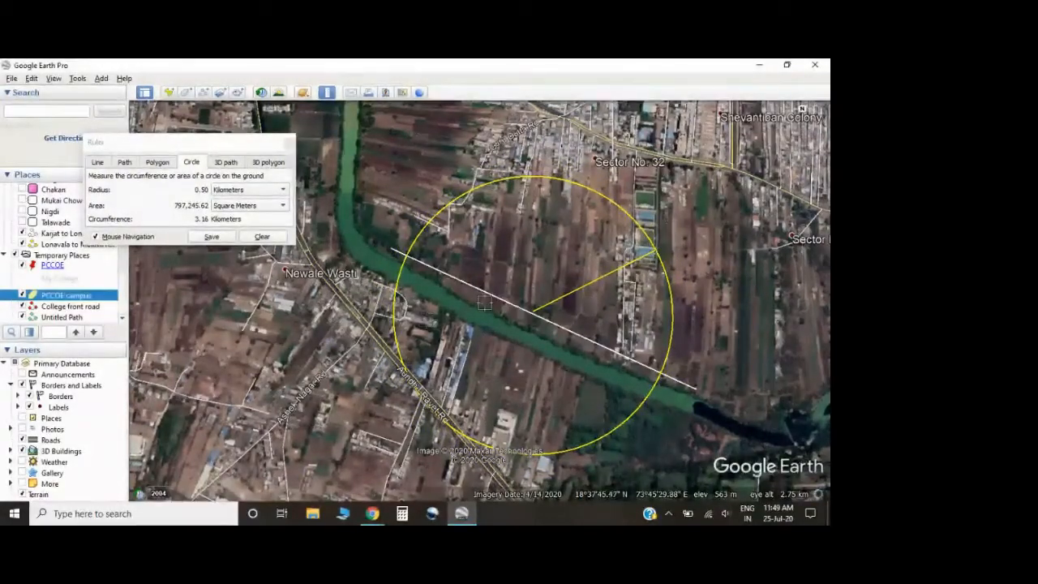
Examine the measured circle against the surrounding area, clear the ruler measurements and close the ruler
scroll(554, 316, "up", 3)
scroll(553, 316, "down", 3)
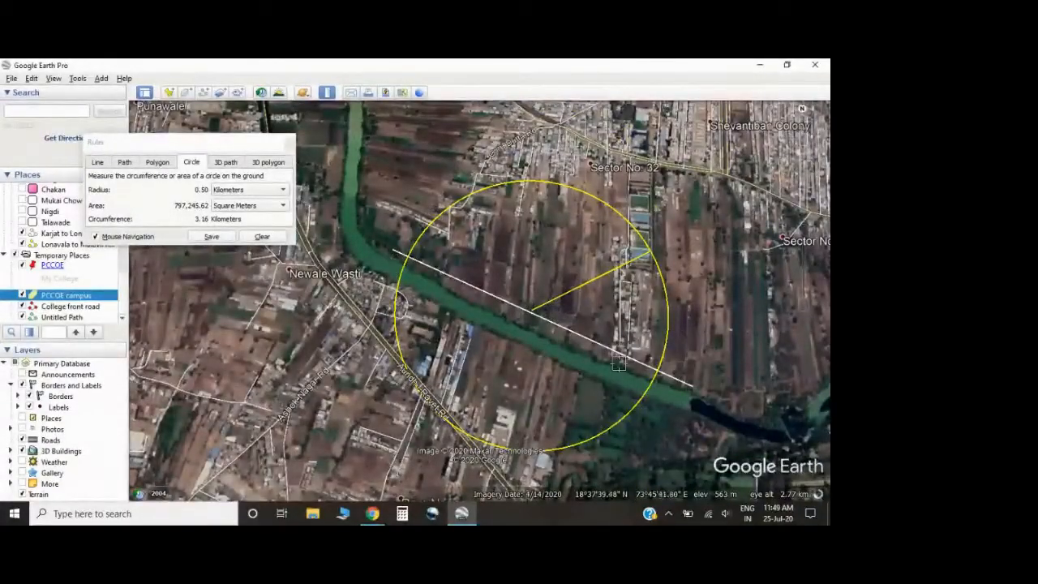
scroll(447, 312, "up", 3)
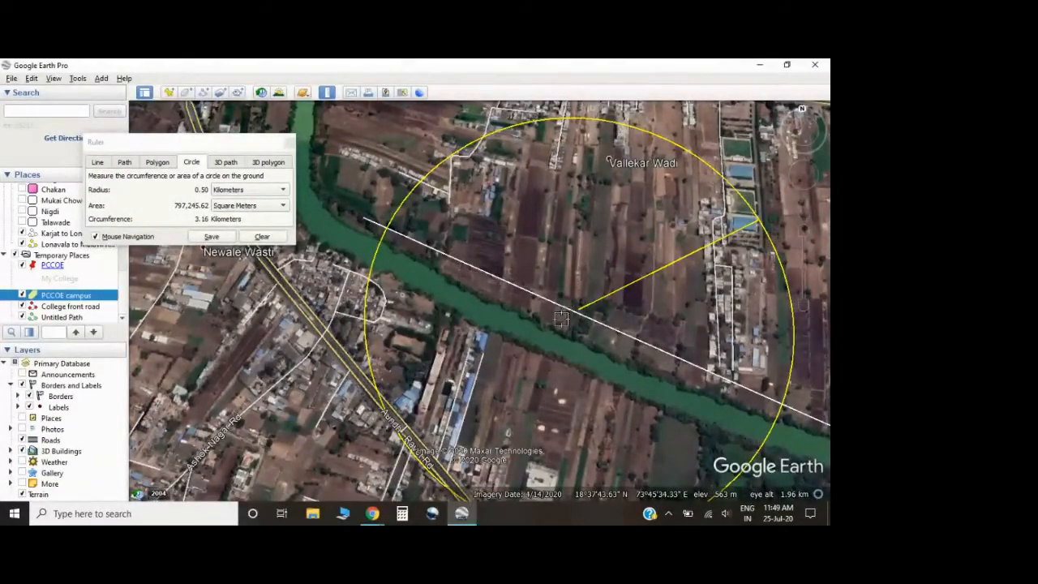
scroll(541, 341, "down", 4)
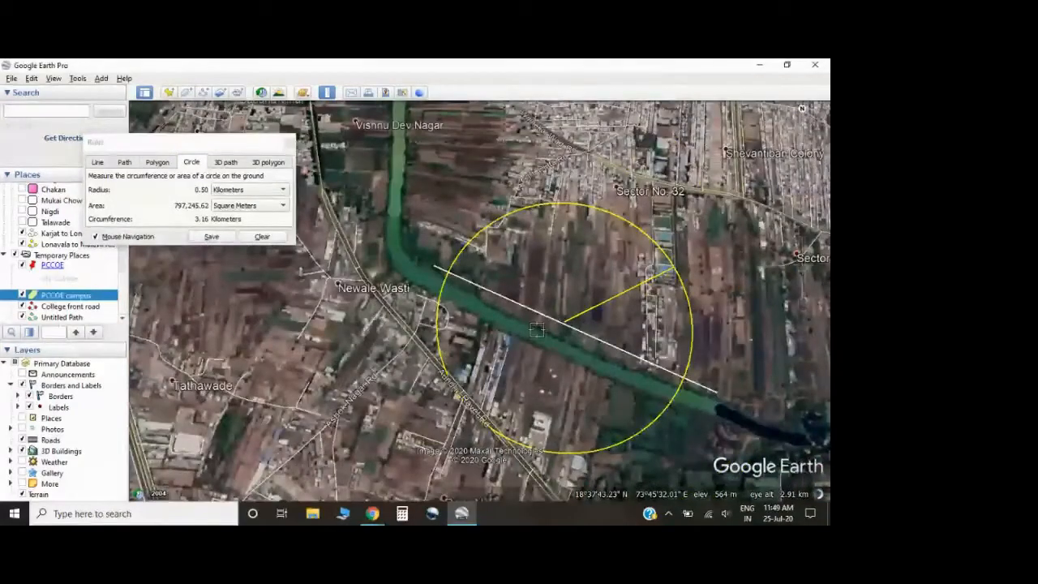
scroll(537, 329, "down", 2)
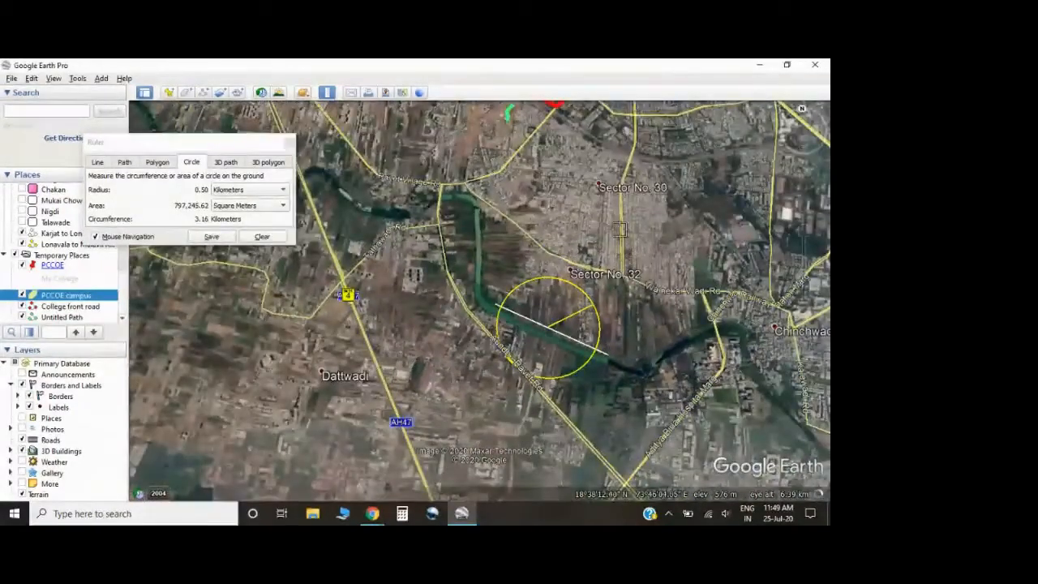
left_click(262, 236)
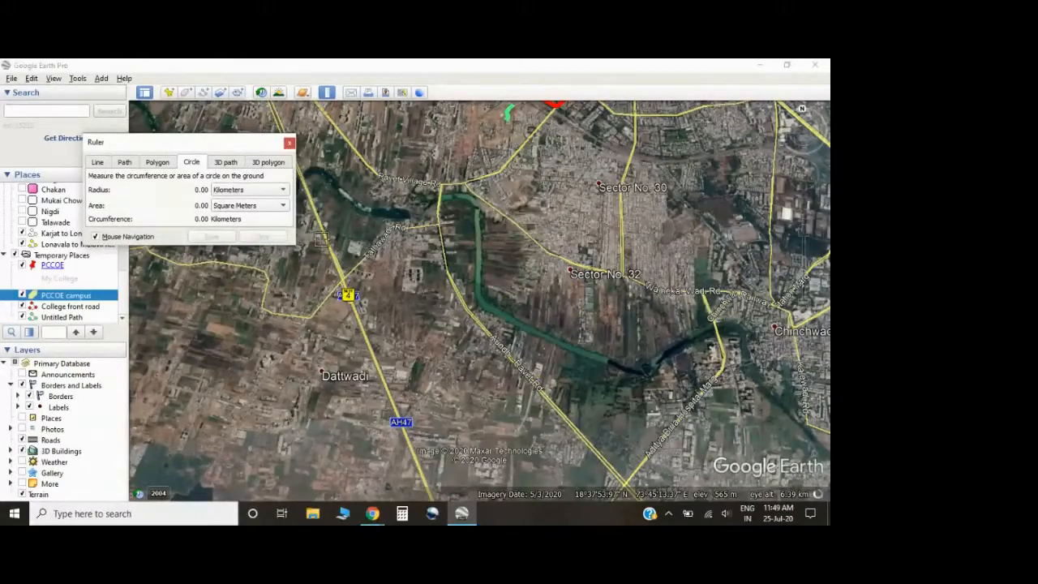
left_click(289, 143)
Return to the PCCOE campus and review the placemark, campus polygon and paths in Temporary Places, showing the PCCOE placemark's description
left_click_drag(587, 183, 549, 331)
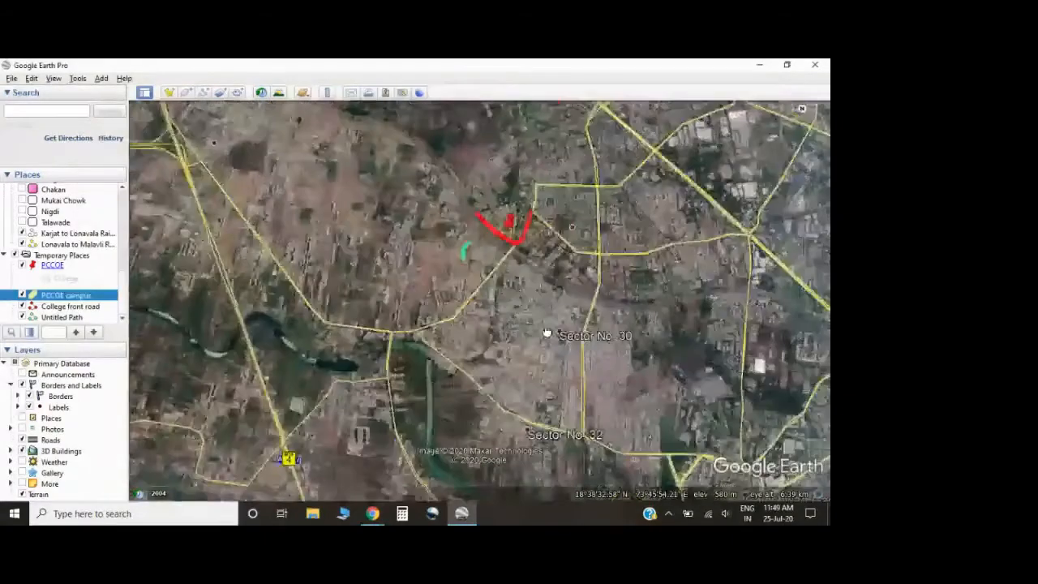
scroll(509, 249, "up", 4)
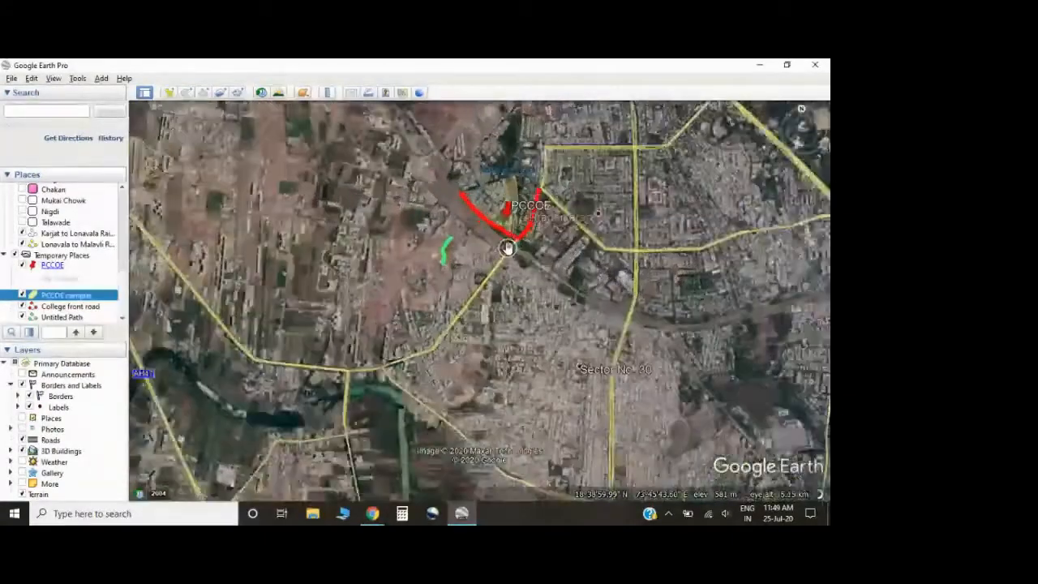
scroll(490, 238, "up", 2)
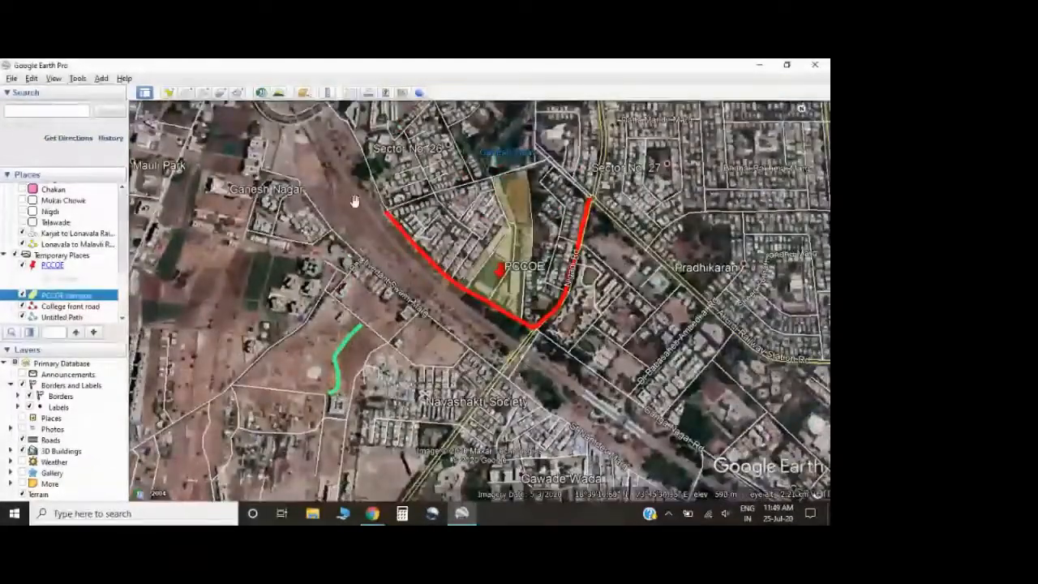
left_click(61, 256)
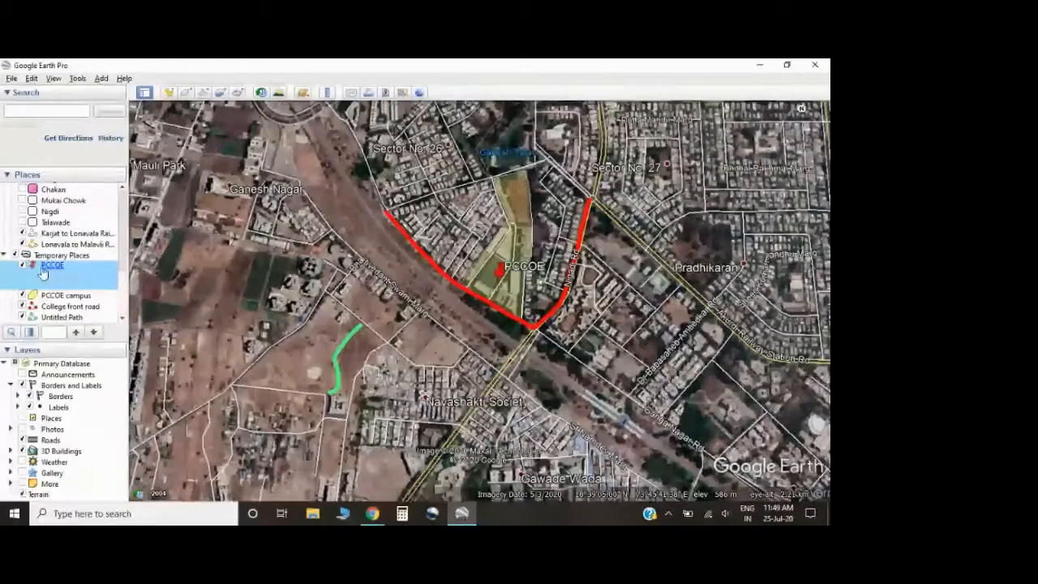
left_click(71, 318)
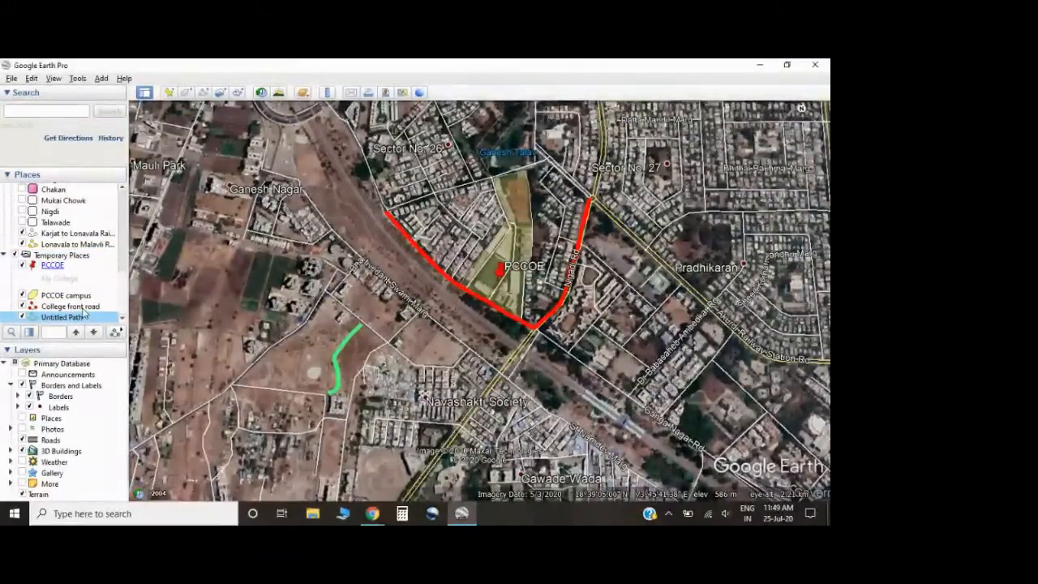
left_click(74, 297, "shift")
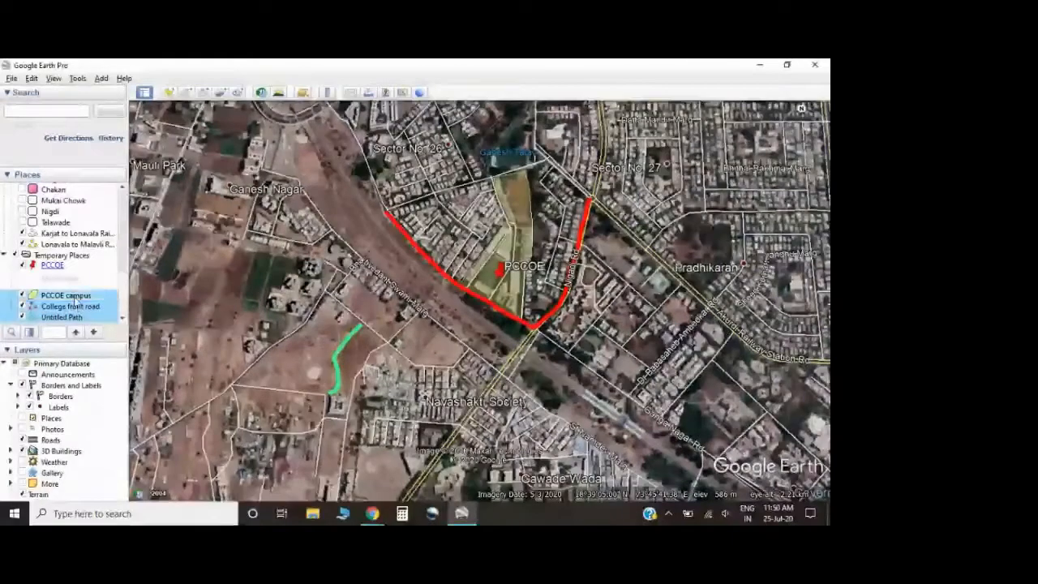
left_click(51, 266)
left_click(35, 268, "shift")
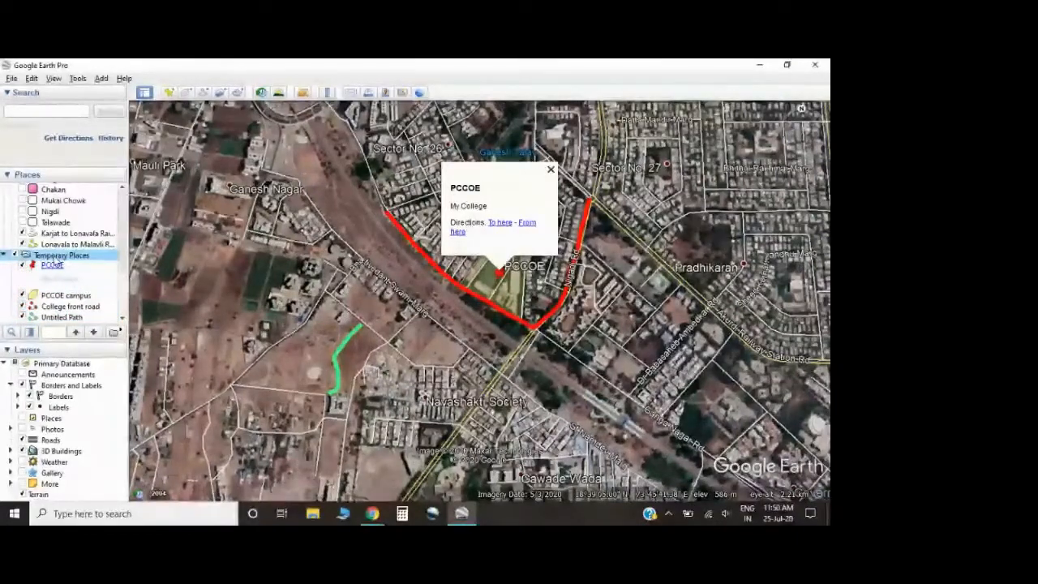
Review the save options for the Temporary Places folder and browse the places already stored in My Places
right_click(56, 256)
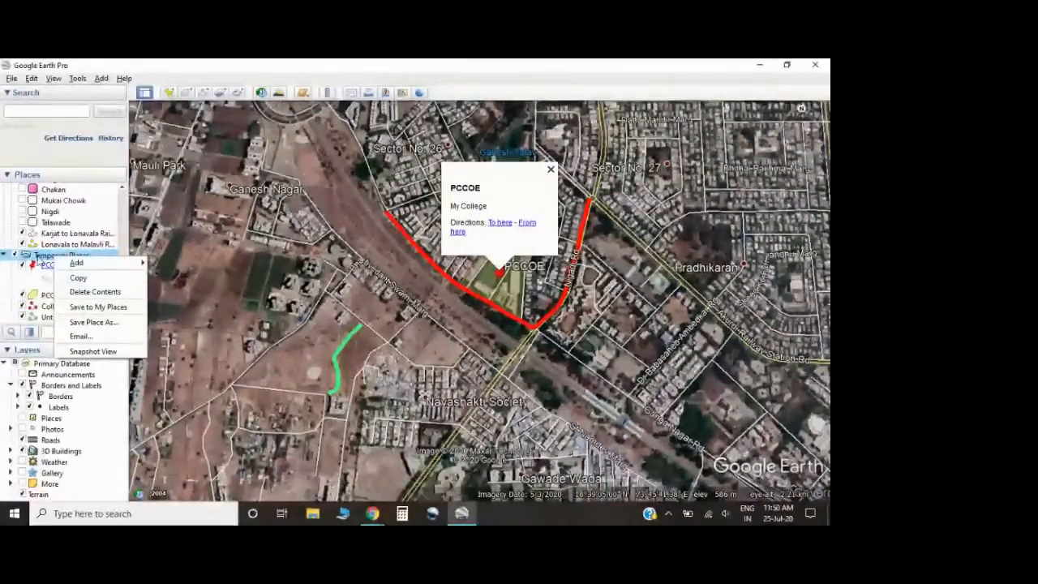
right_click(50, 258)
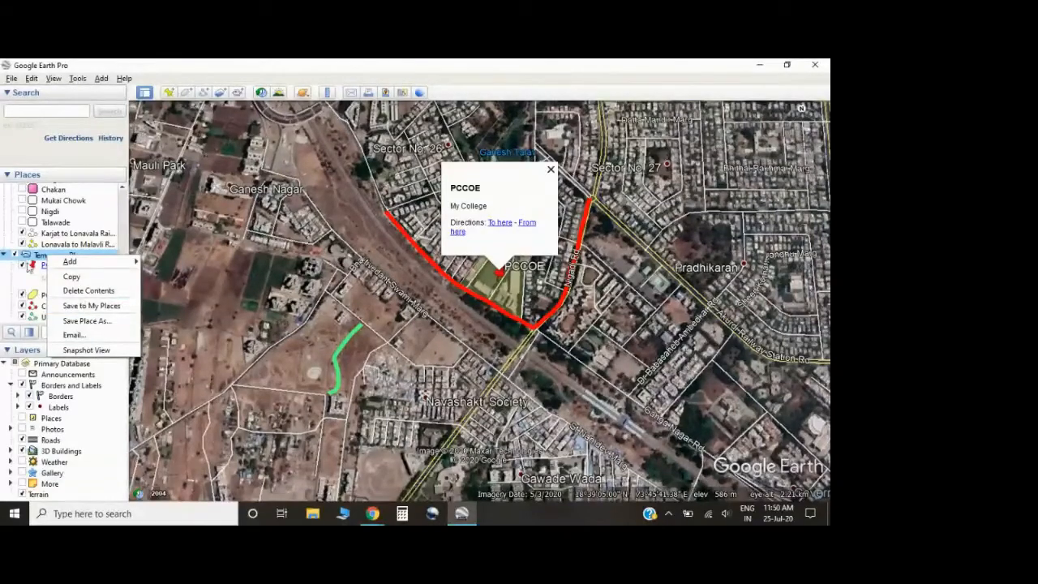
scroll(59, 277, "up", 10)
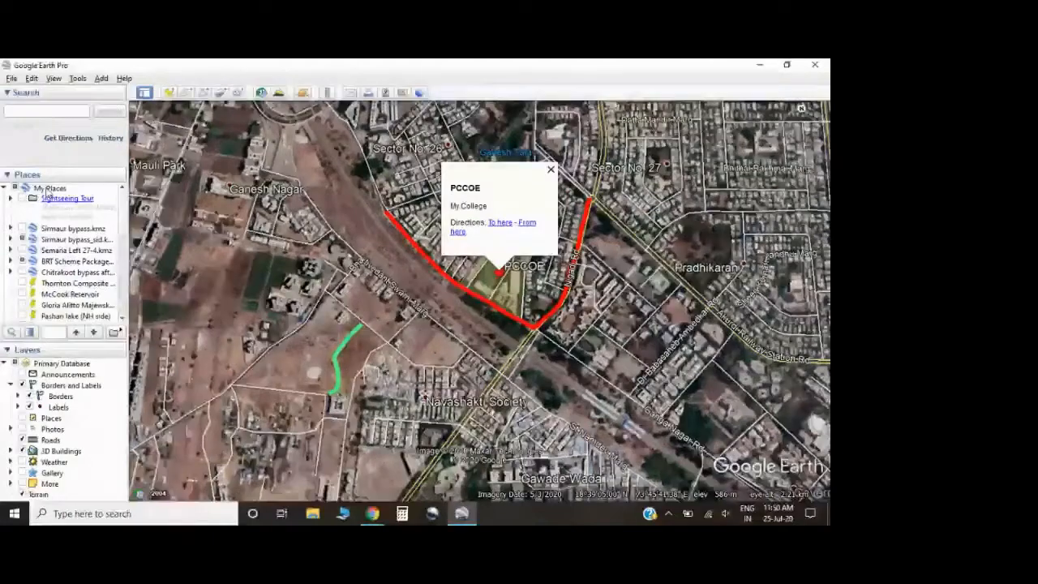
scroll(56, 241, "down", 10)
scroll(55, 246, "up", 2)
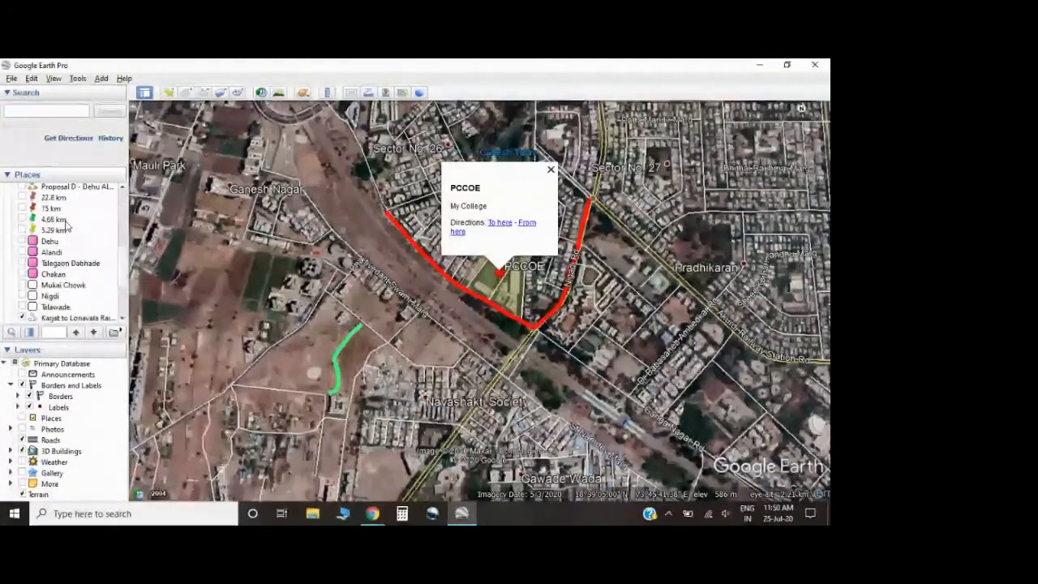
scroll(66, 224, "up", 4)
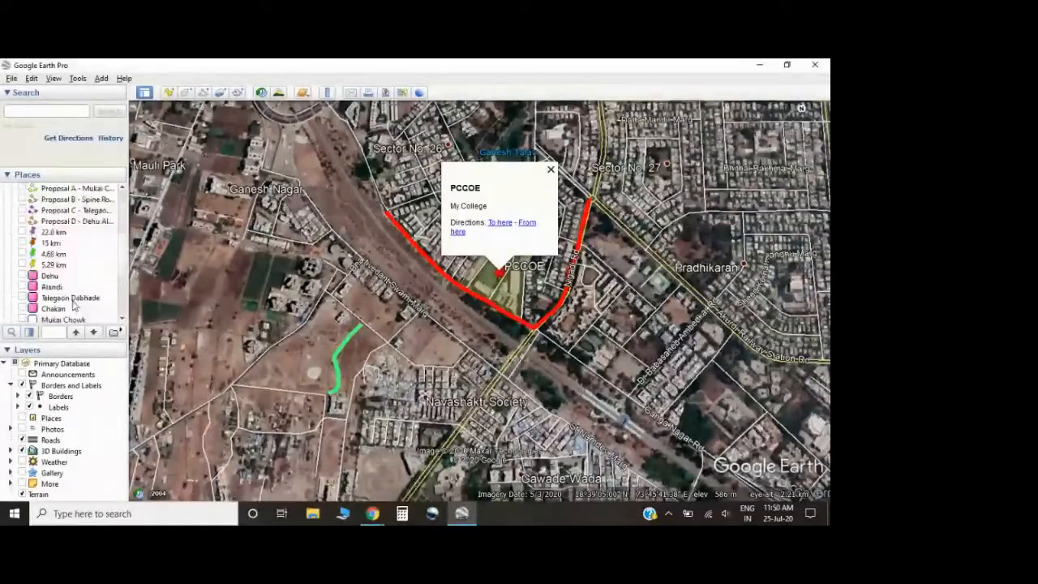
scroll(52, 299, "up", 2)
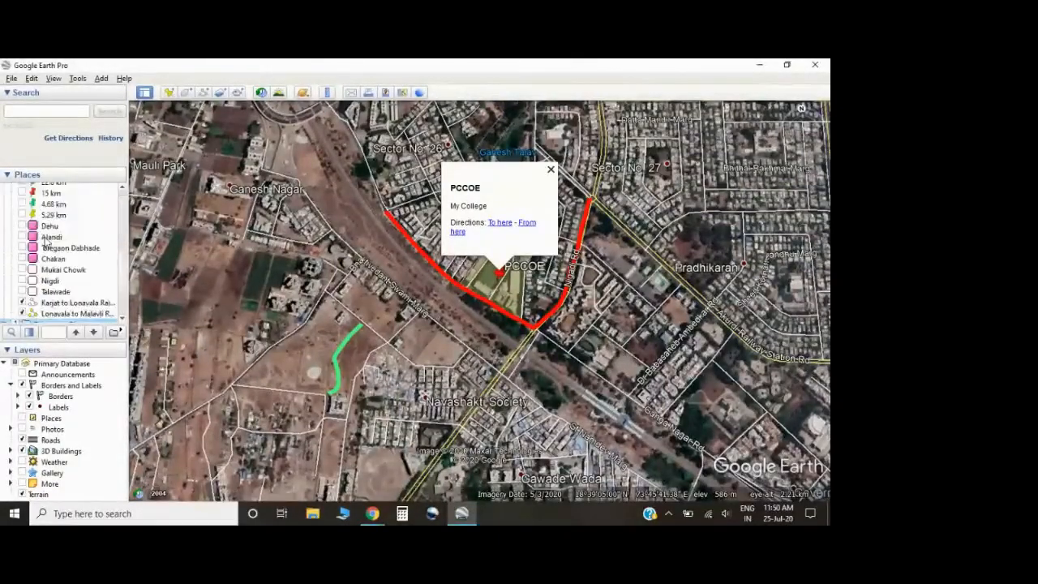
Save the Temporary Places folder as a KMZ file named Demo on the Desktop
scroll(57, 276, "down", 2)
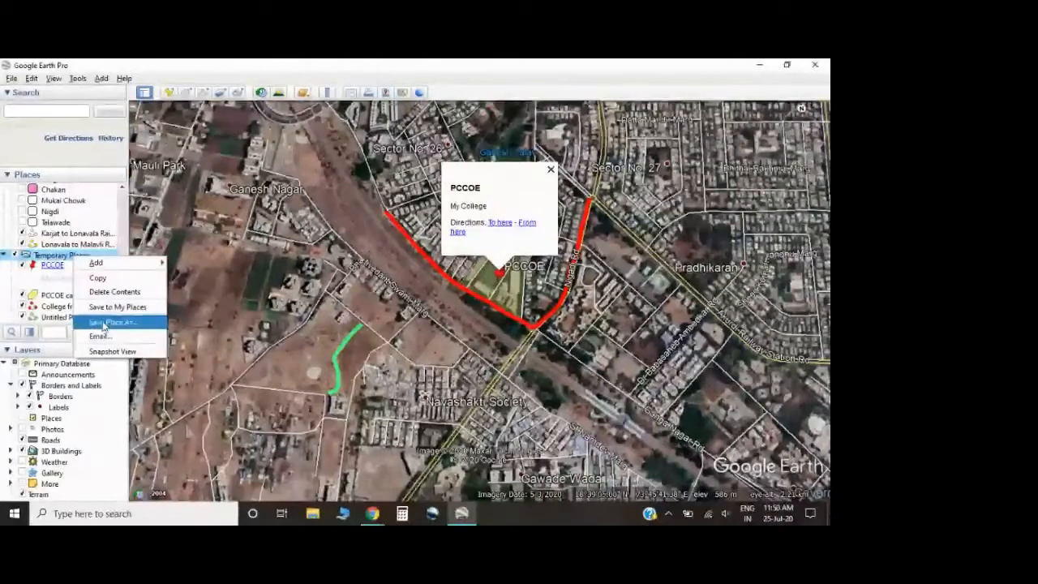
left_click(104, 327)
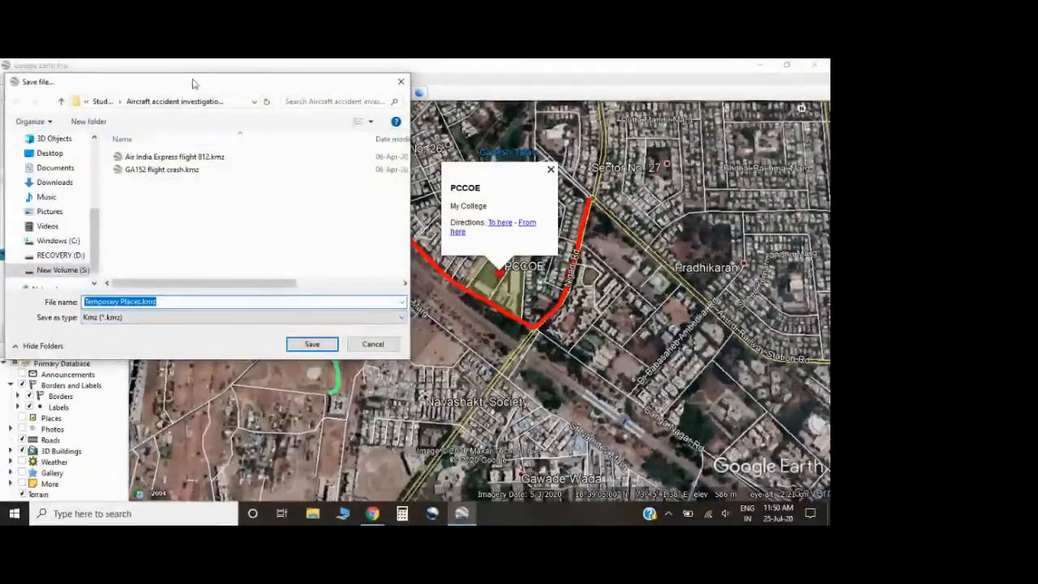
left_click_drag(203, 86, 292, 79)
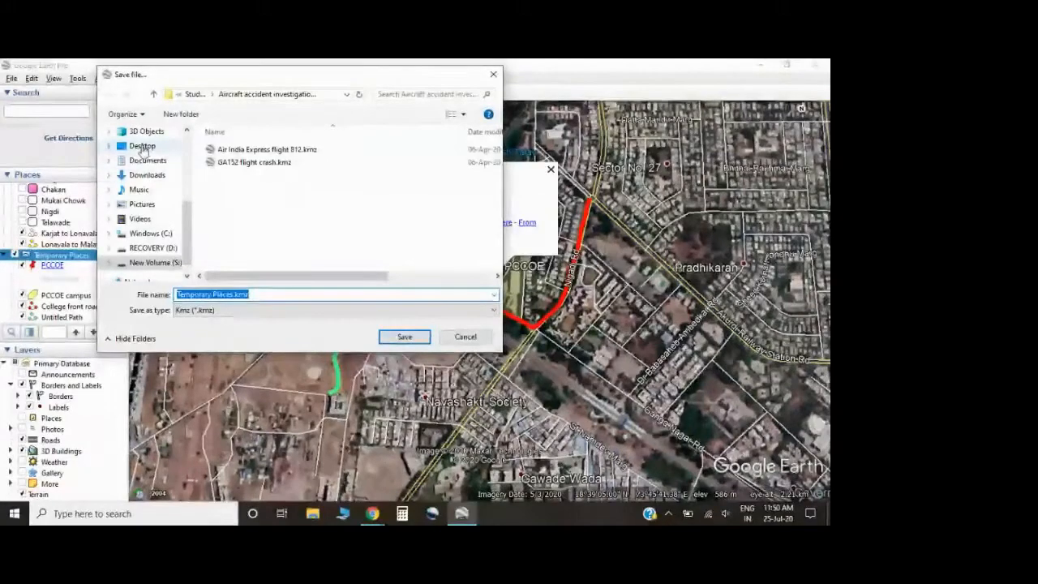
left_click(141, 146)
left_click(253, 295)
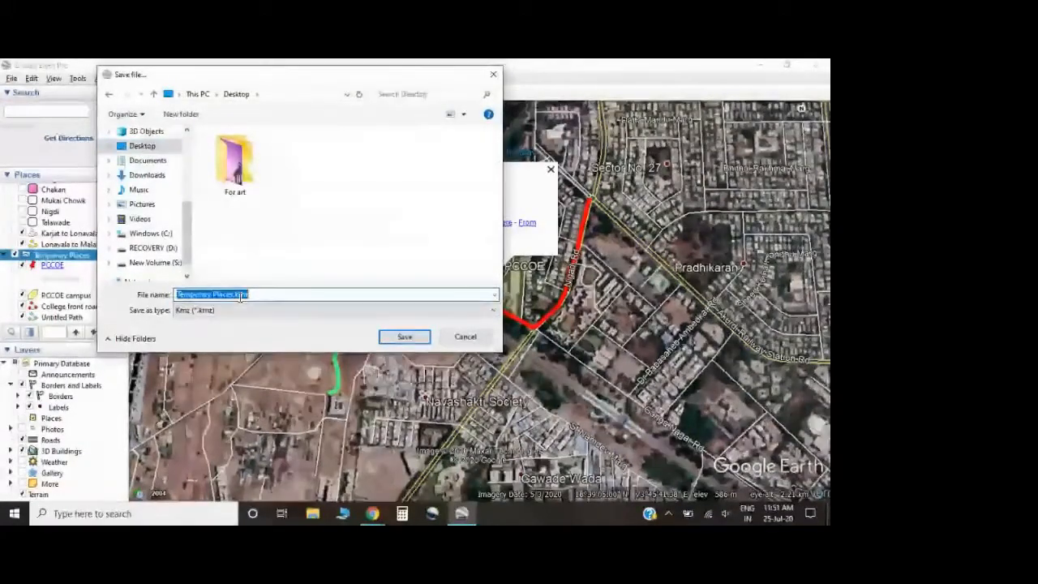
type("Demo")
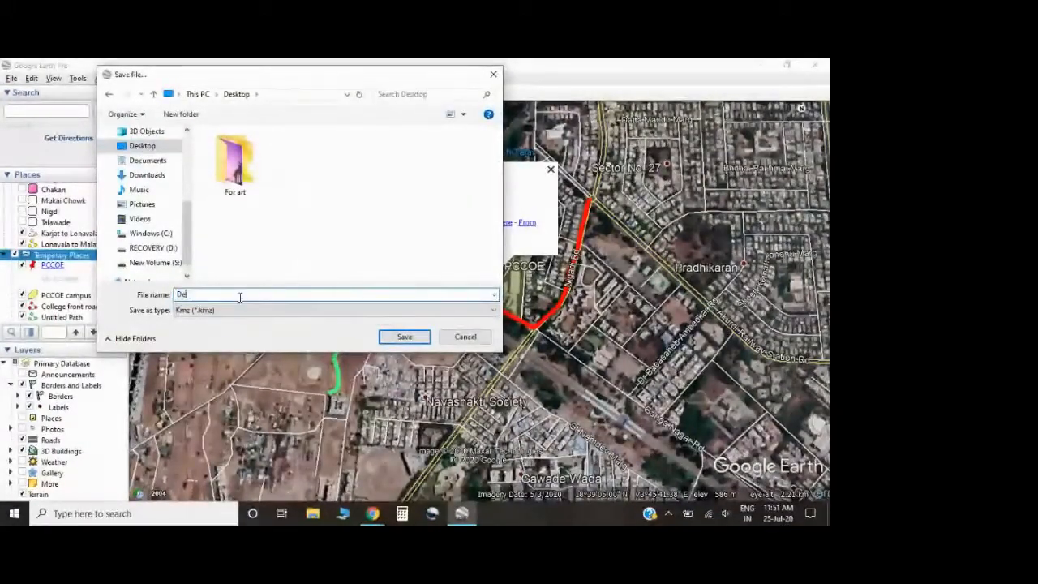
left_click(403, 336)
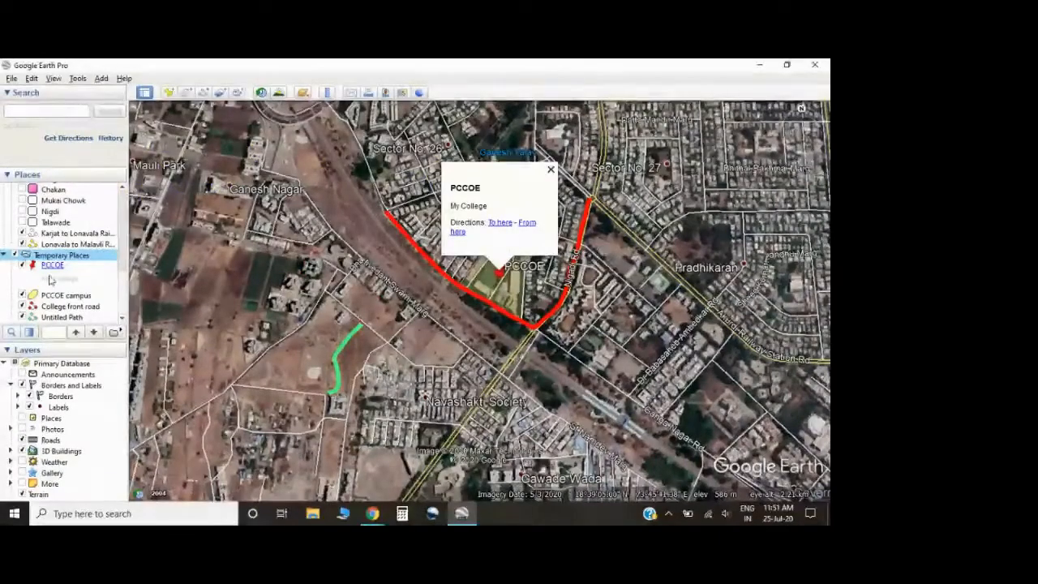
Close Google Earth Pro, discarding the unsaved temporary items, and reopen the saved places from Demo.kmz on the desktop
left_click(818, 69)
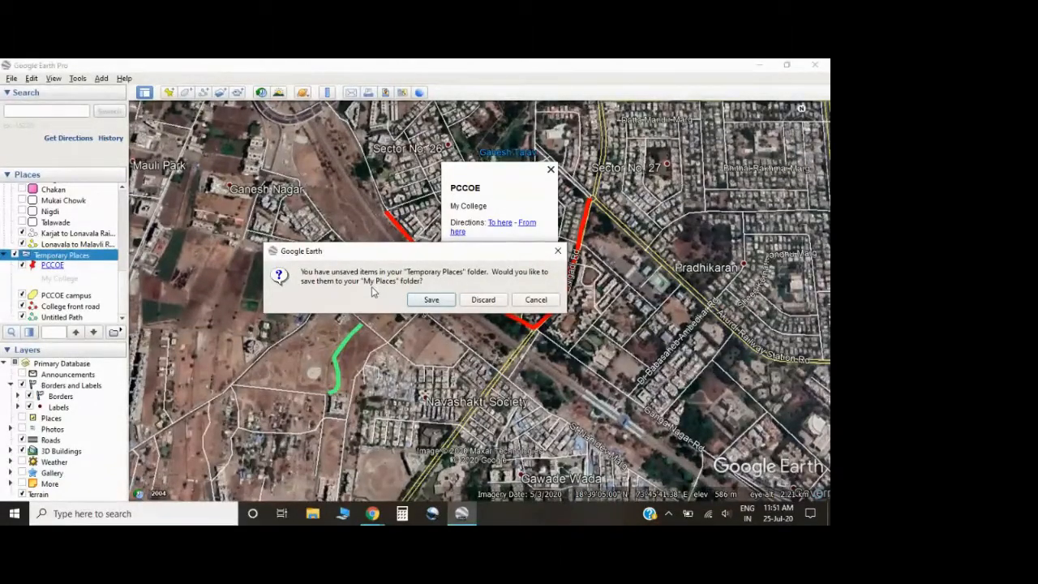
left_click(484, 300)
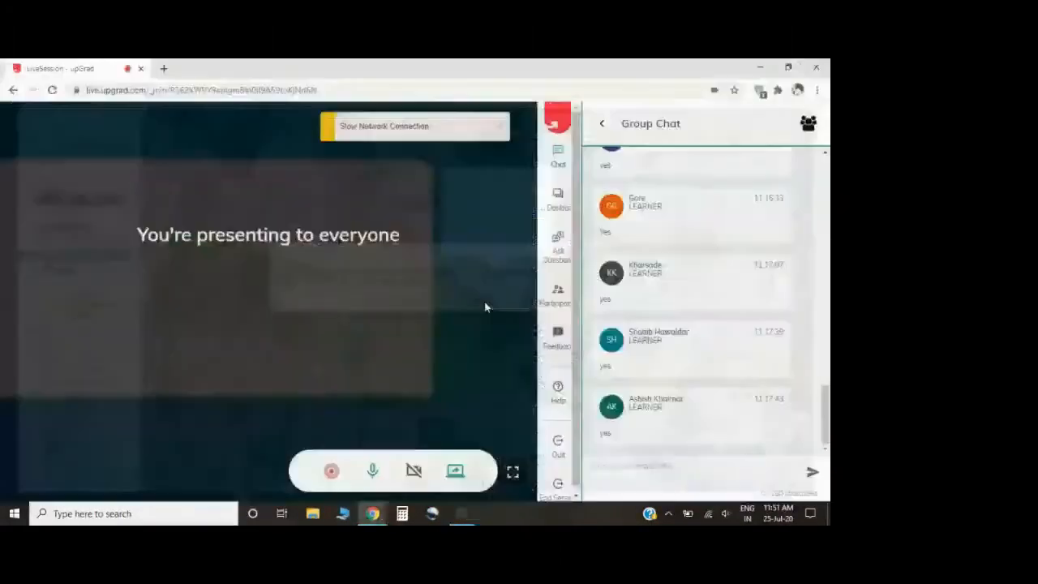
left_click(756, 68)
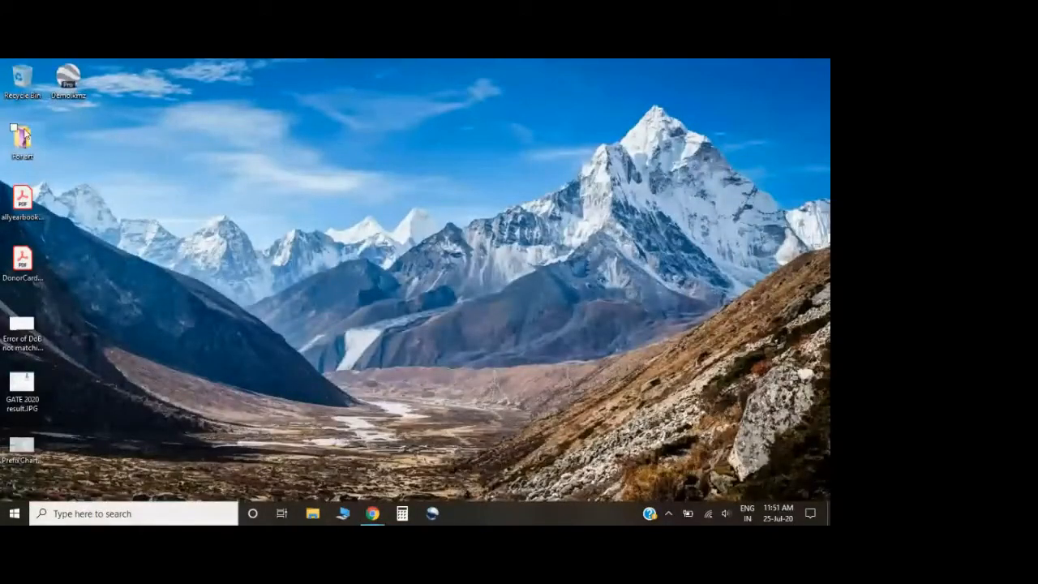
double_click(68, 81)
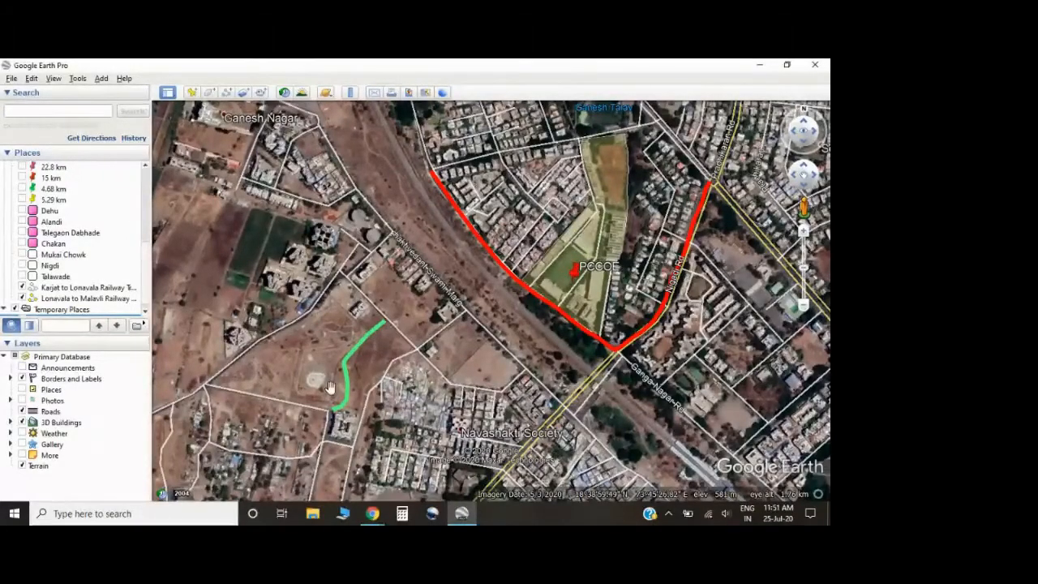
scroll(331, 387, "down", 2)
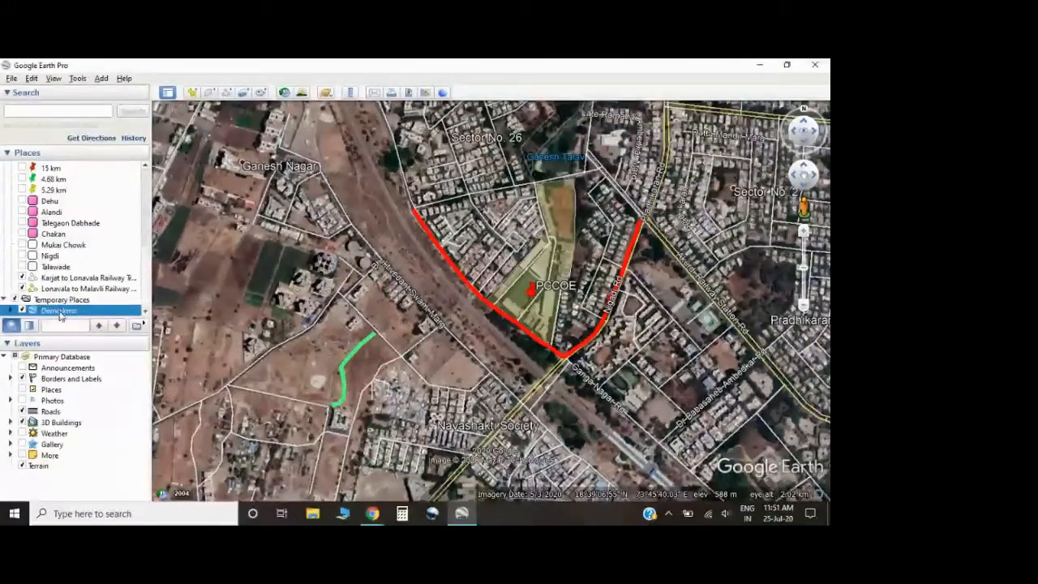
left_click(208, 91)
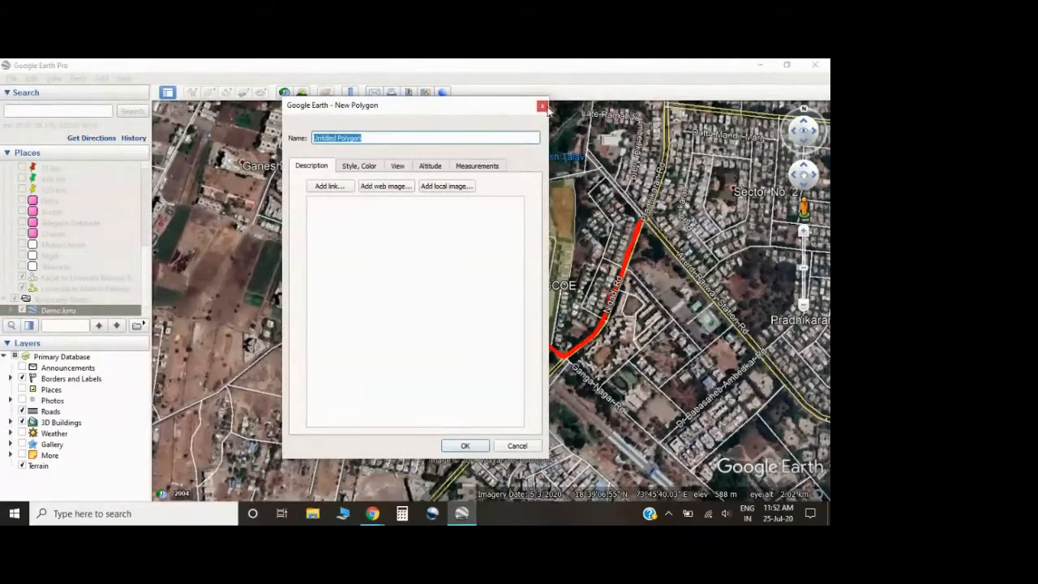
left_click(542, 106)
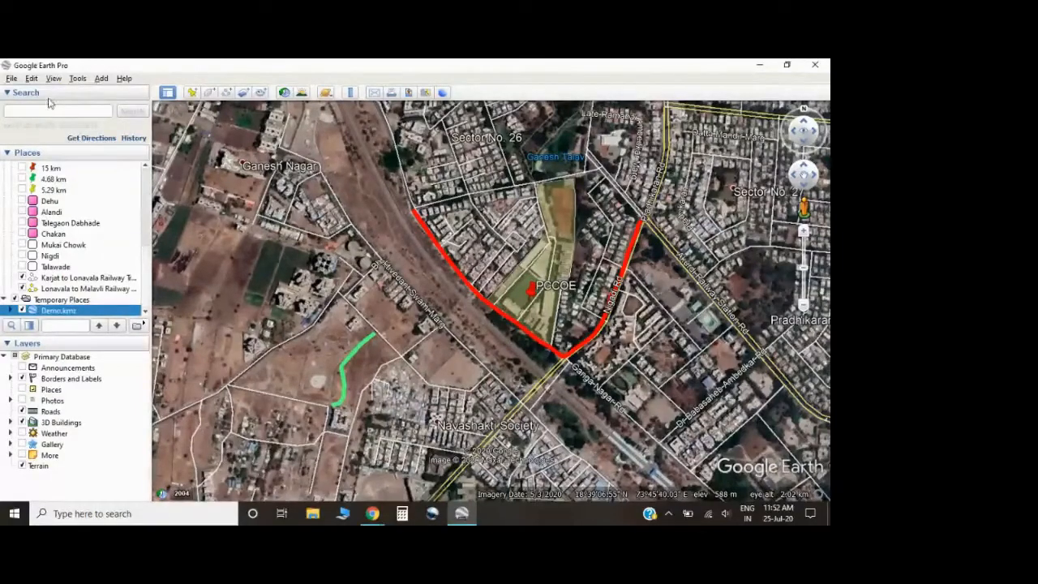
left_click(11, 78)
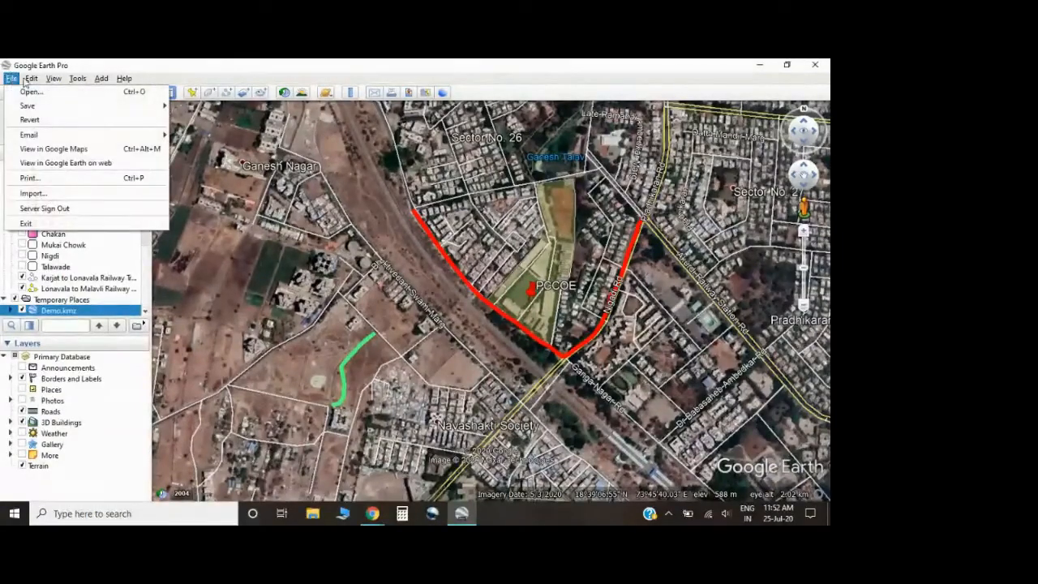
mouse_move(32, 79)
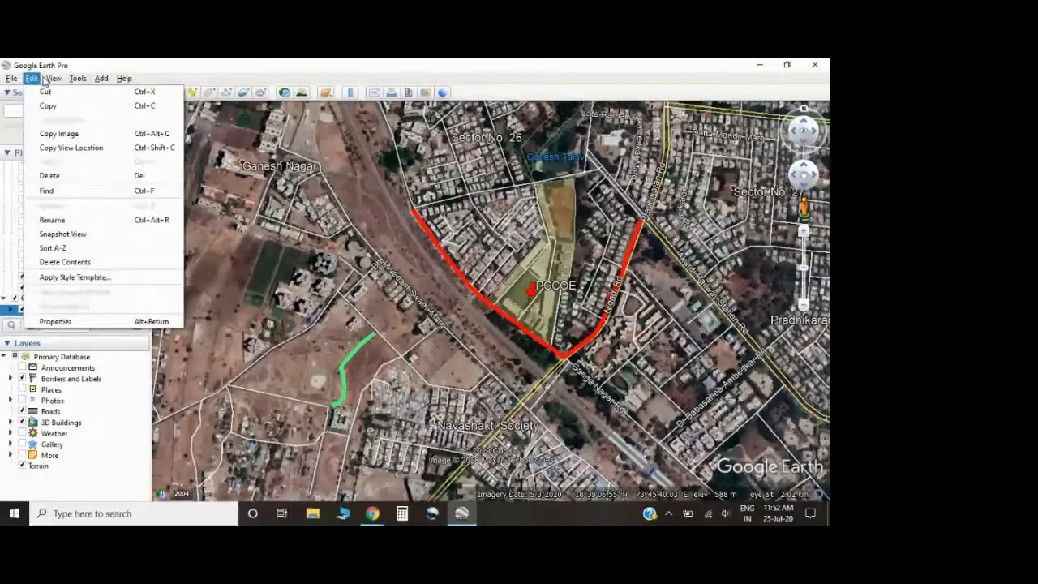
left_click(77, 79)
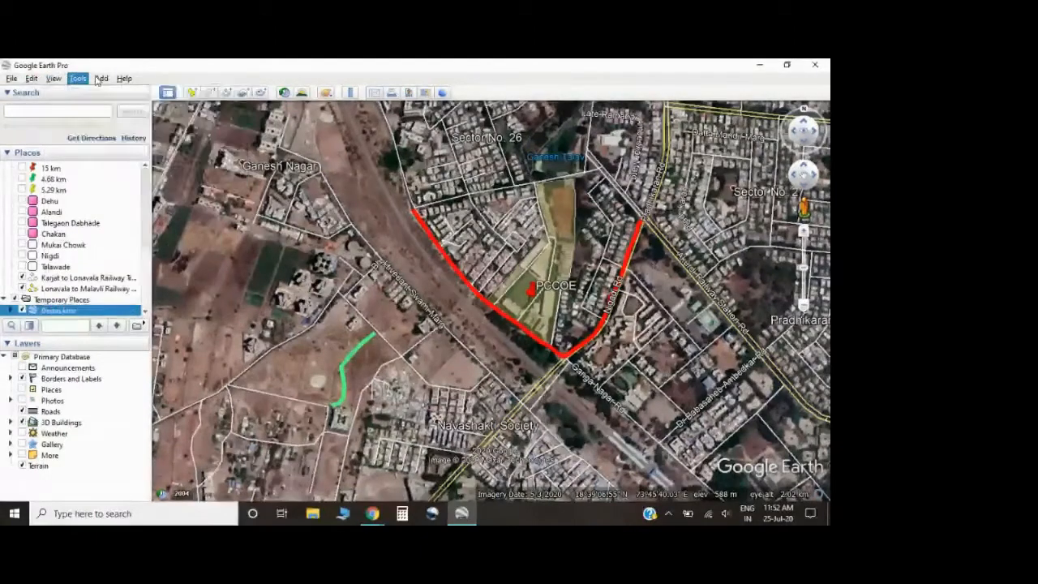
left_click(124, 79)
left_click(217, 85)
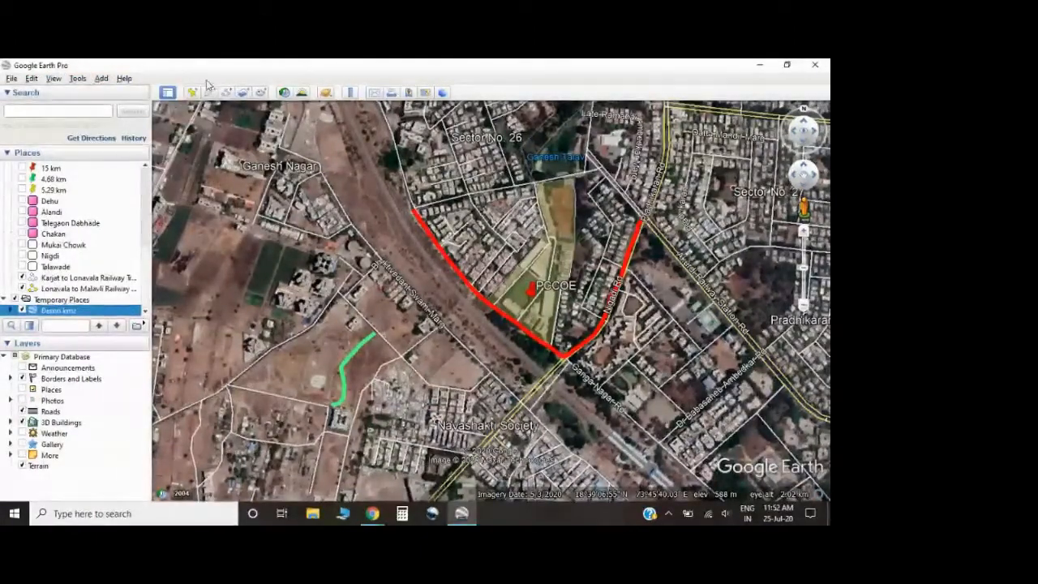
Close Google Earth Pro after a last look at the wider area around the PCCOE campus
scroll(302, 160, "down", 5)
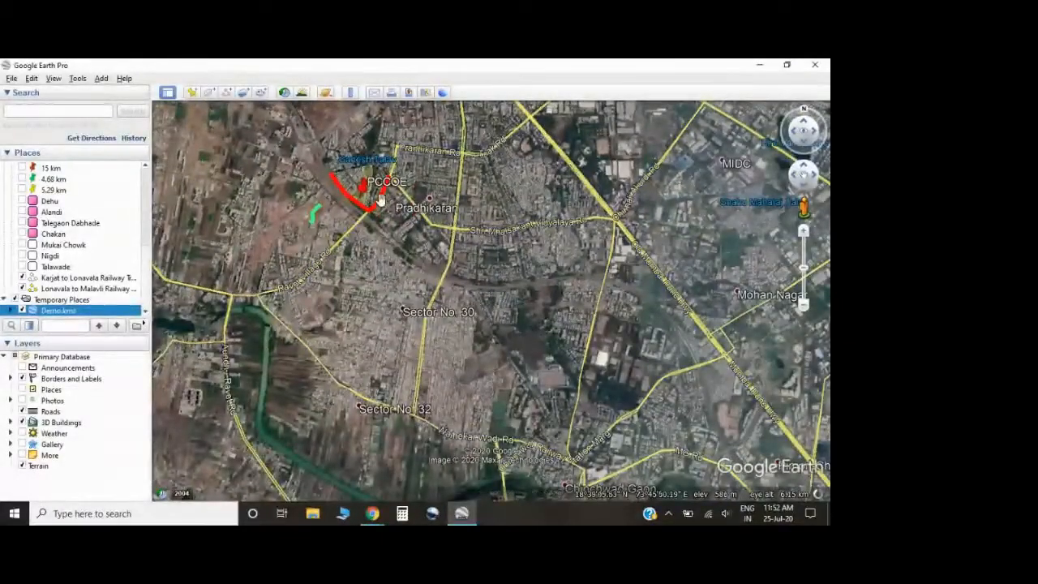
left_click(816, 67)
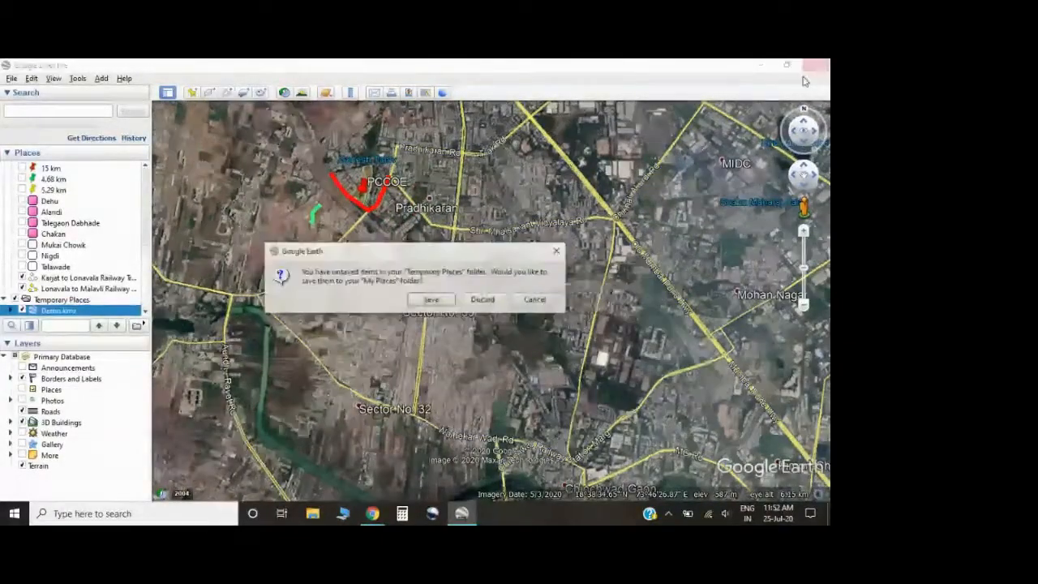